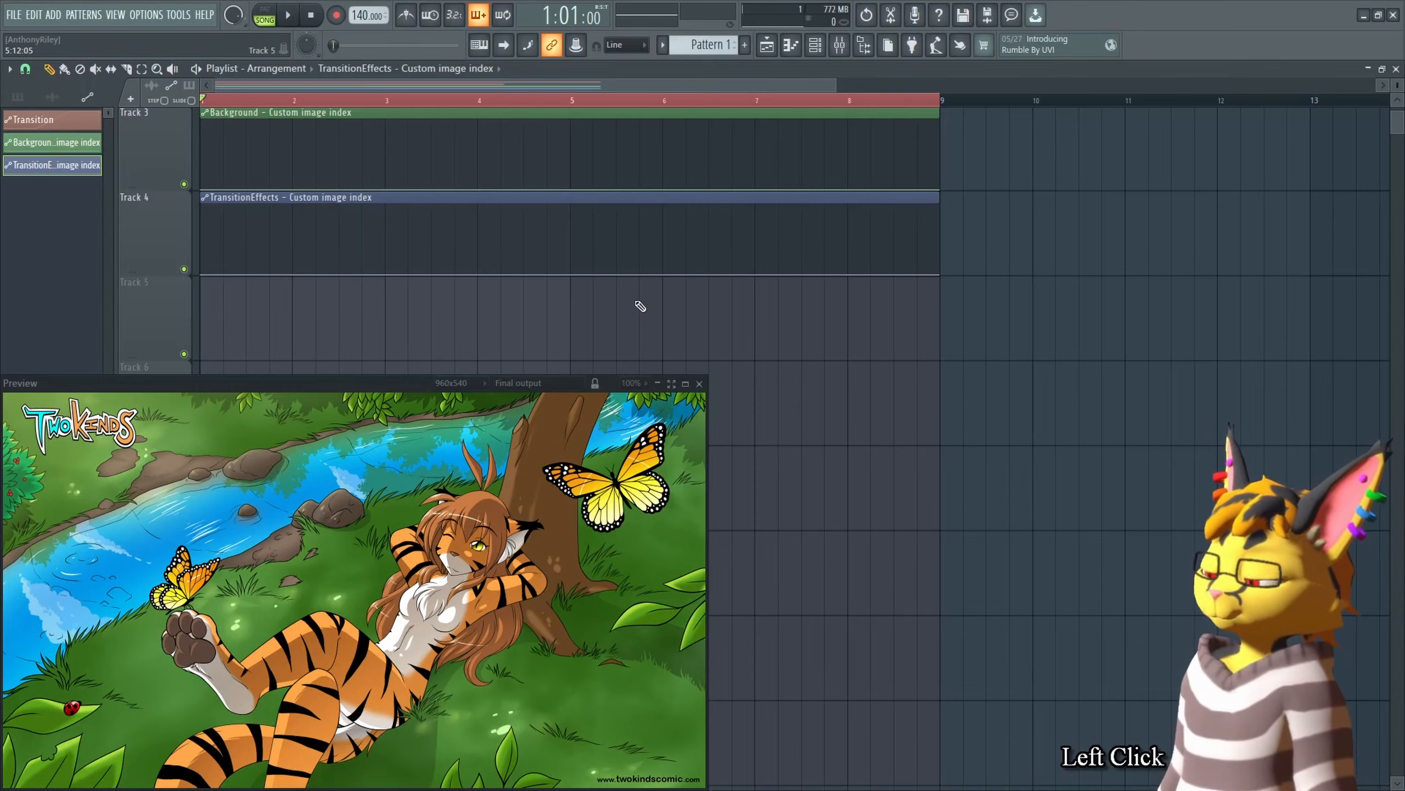
Step: Paste the copied image value into the end point of the TransitionEffects image index automation clip
right_click(940, 189)
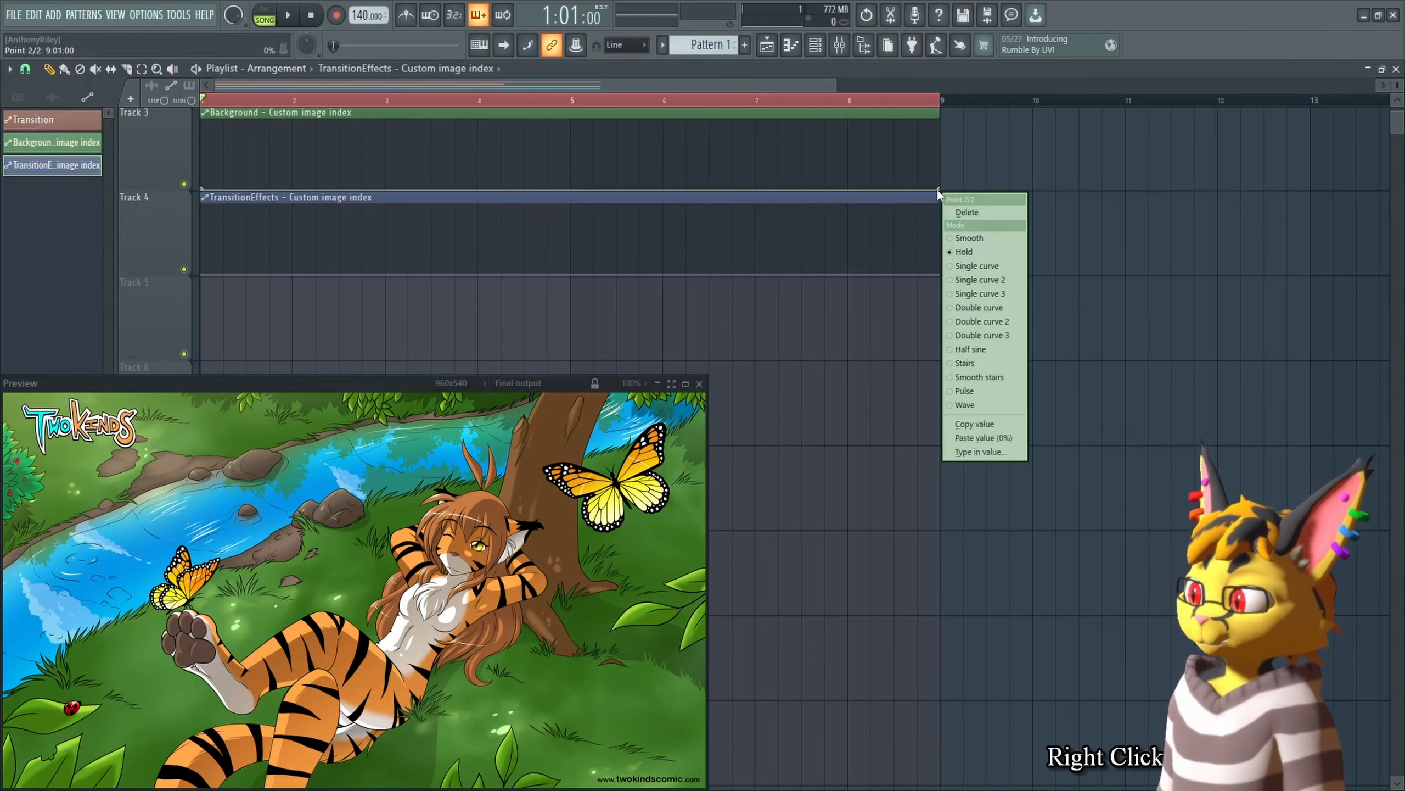
key("v")
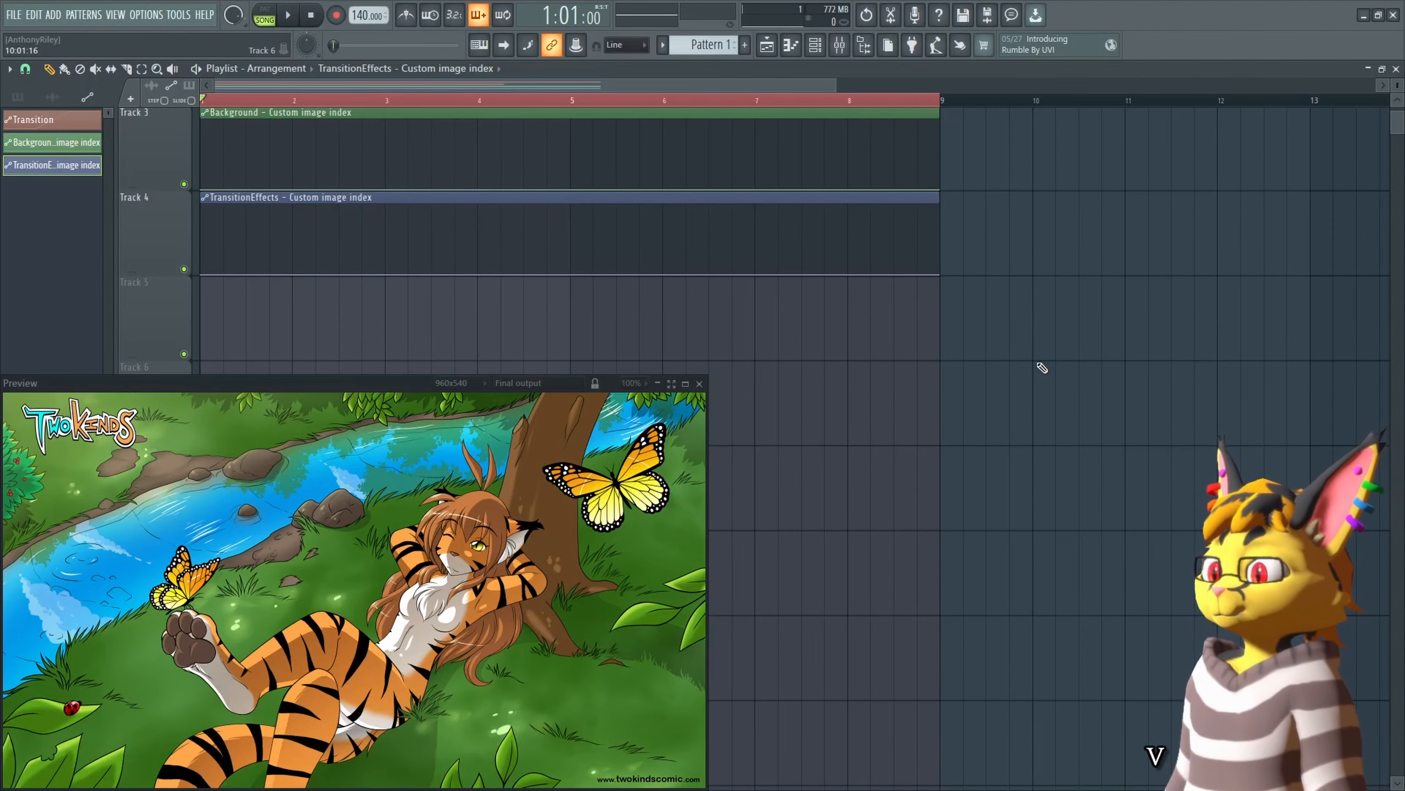
Step: Select the Background image index automation and set the Background layer's image source to Sci Fi Nebula Wallpapers Collection Pack-1 (1).jpg
key("Tab")
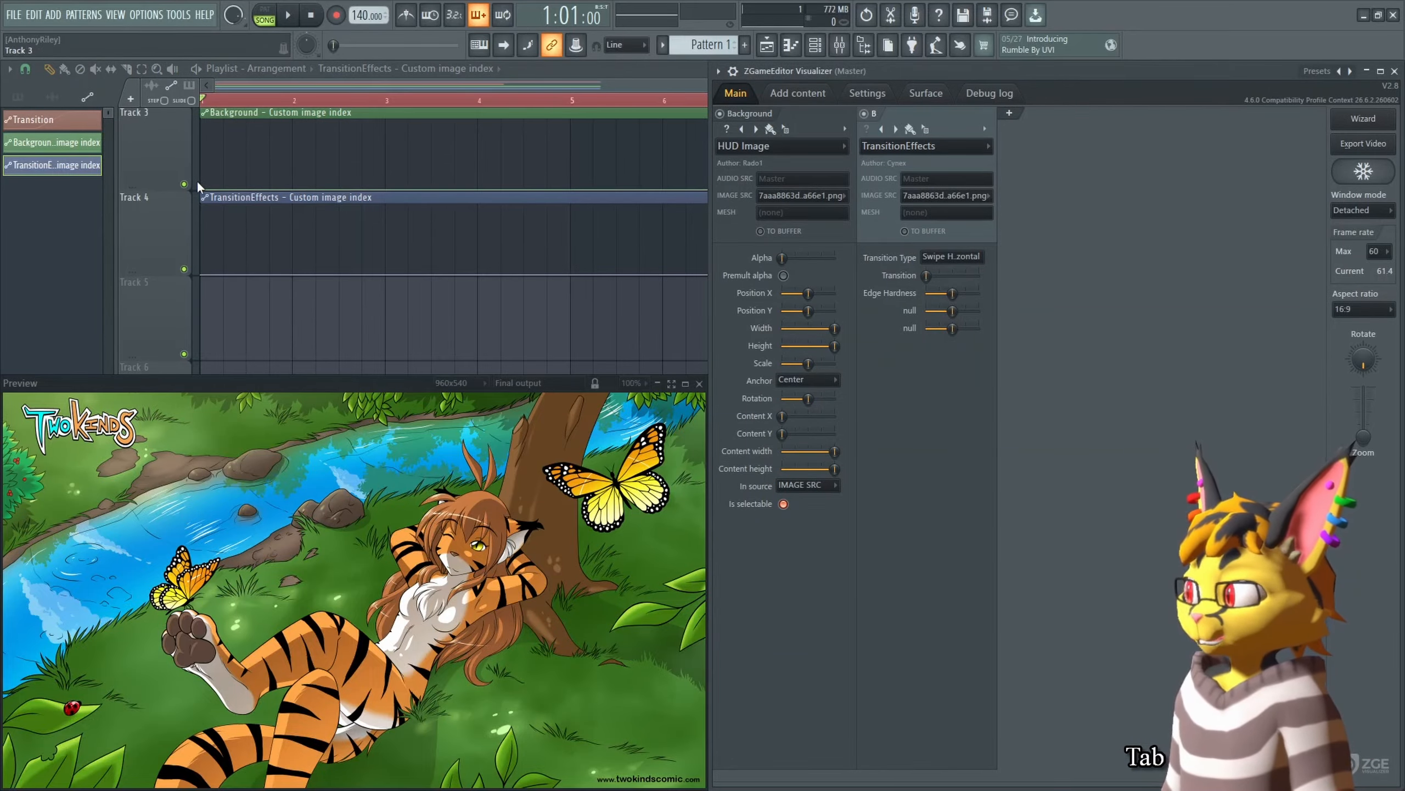
mouse_move(202, 189)
left_mouse_down()
mouse_move(204, 168)
mouse_move(203, 189)
left_mouse_up()
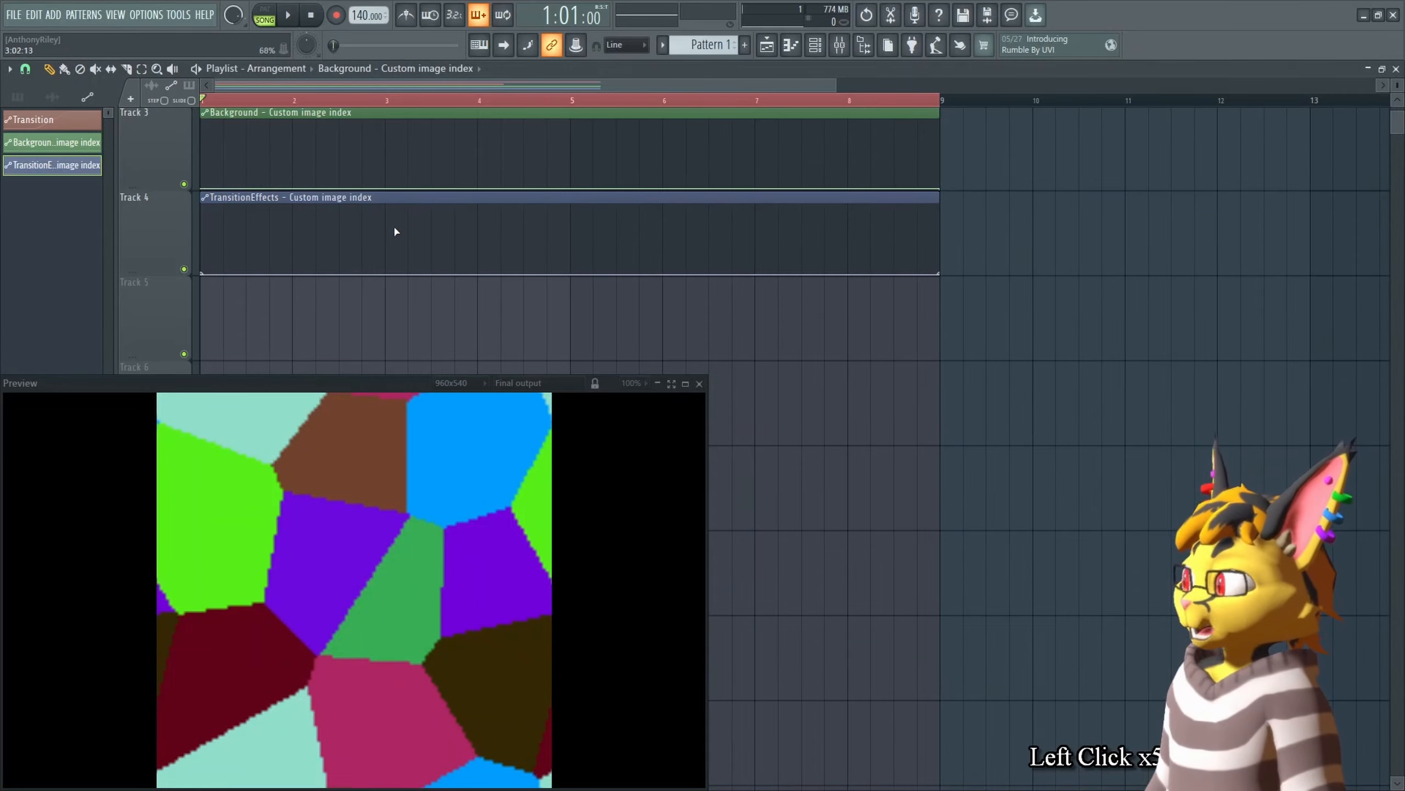
key("Tab")
left_click(802, 195)
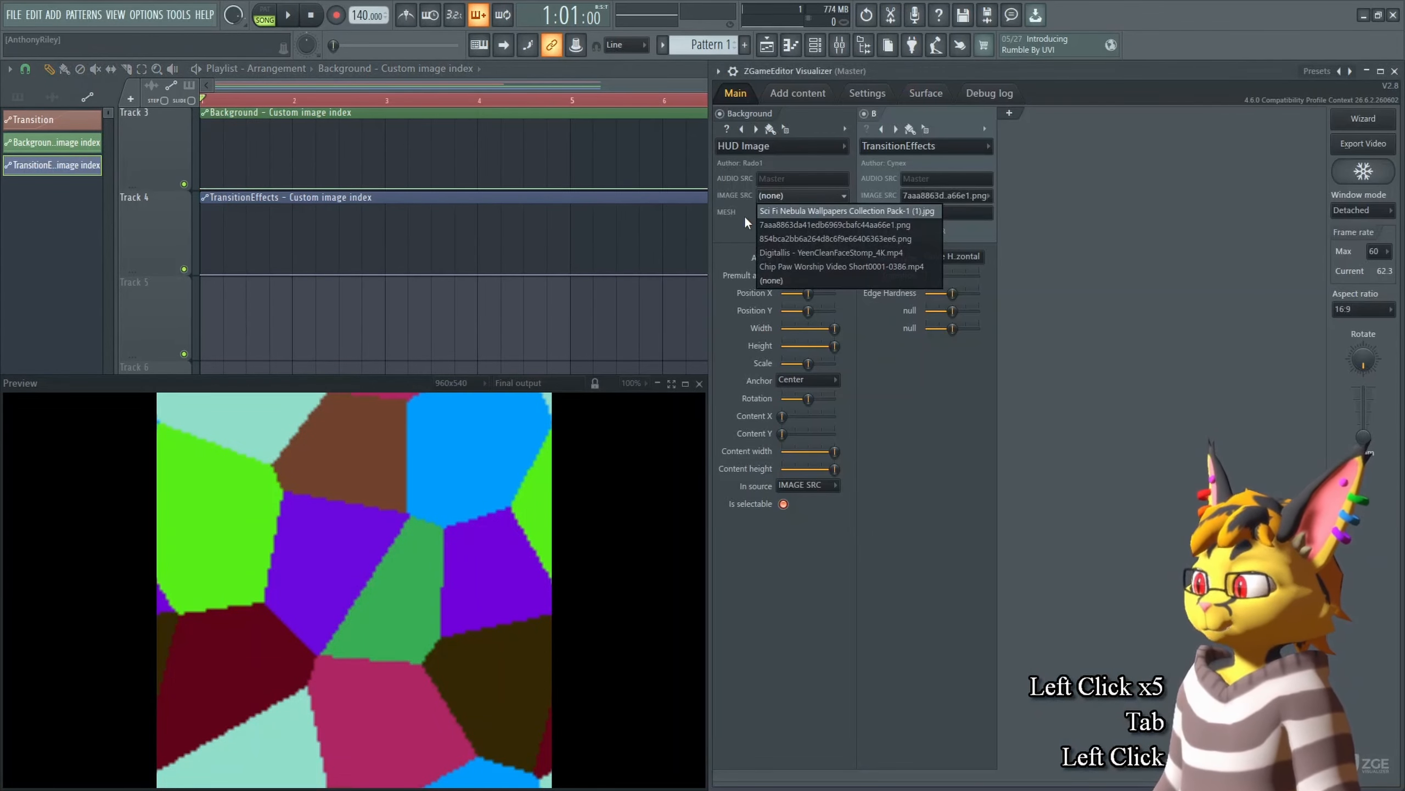
left_click(795, 209)
Step: Copy the Background image source value and paste it into the start point of the Background automation clip
right_click(797, 199)
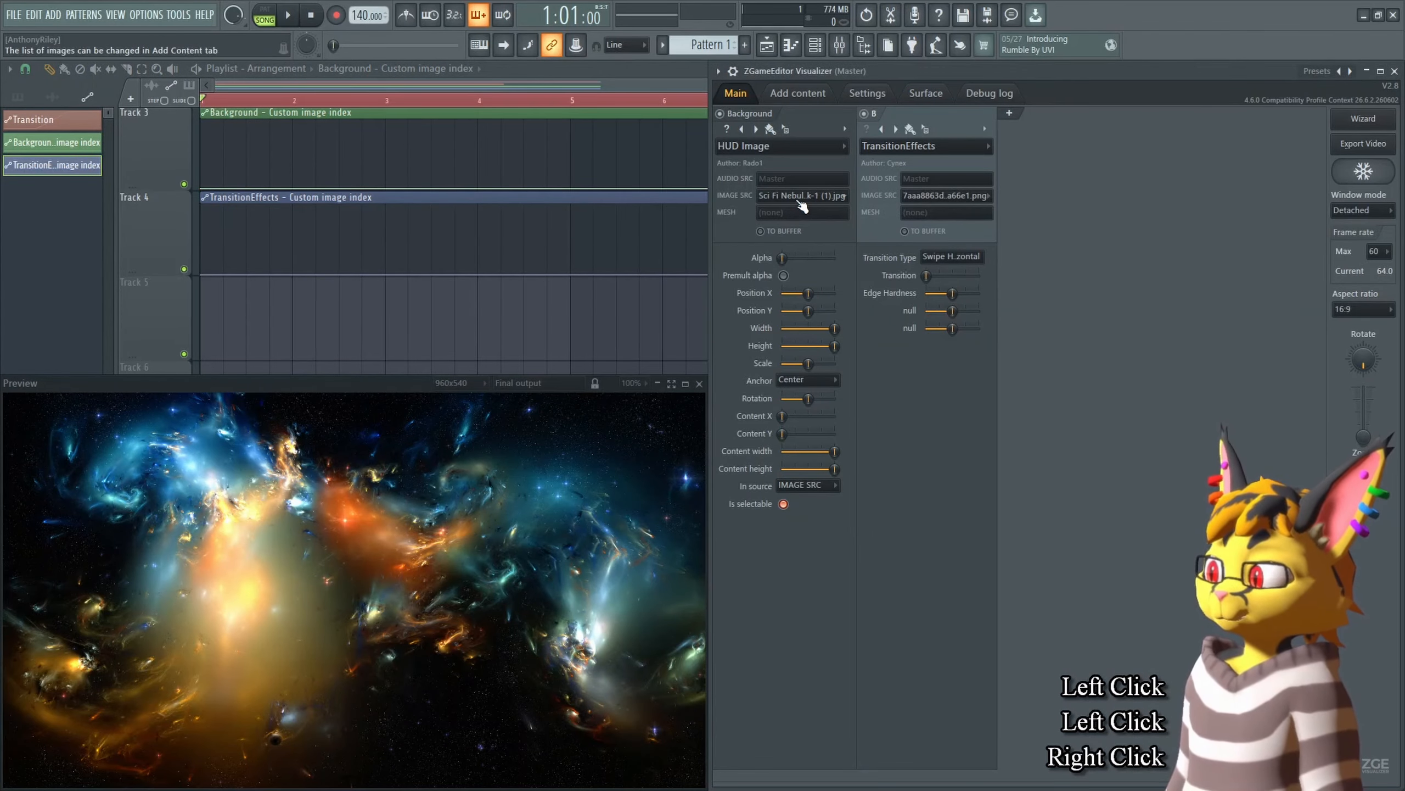
key("c")
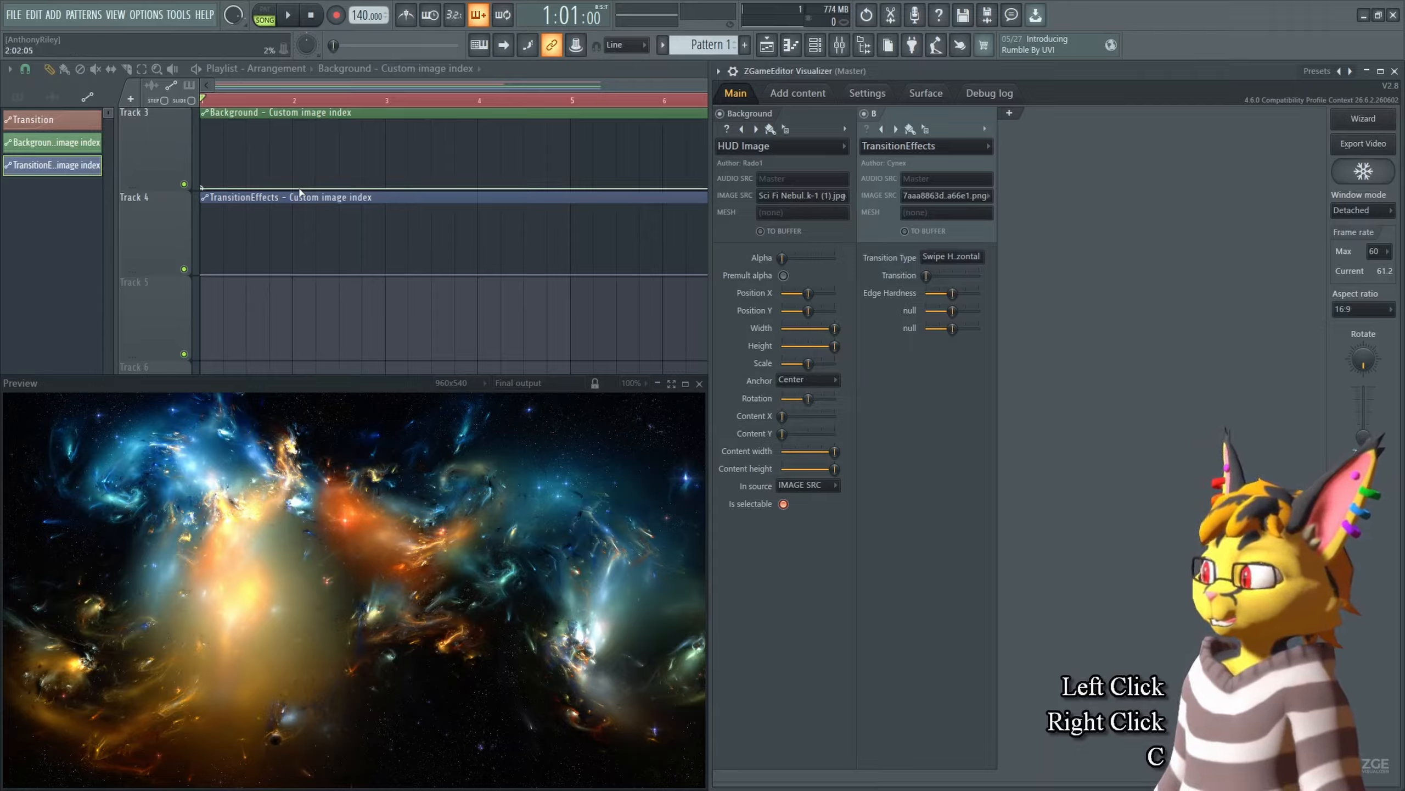
right_click(204, 188)
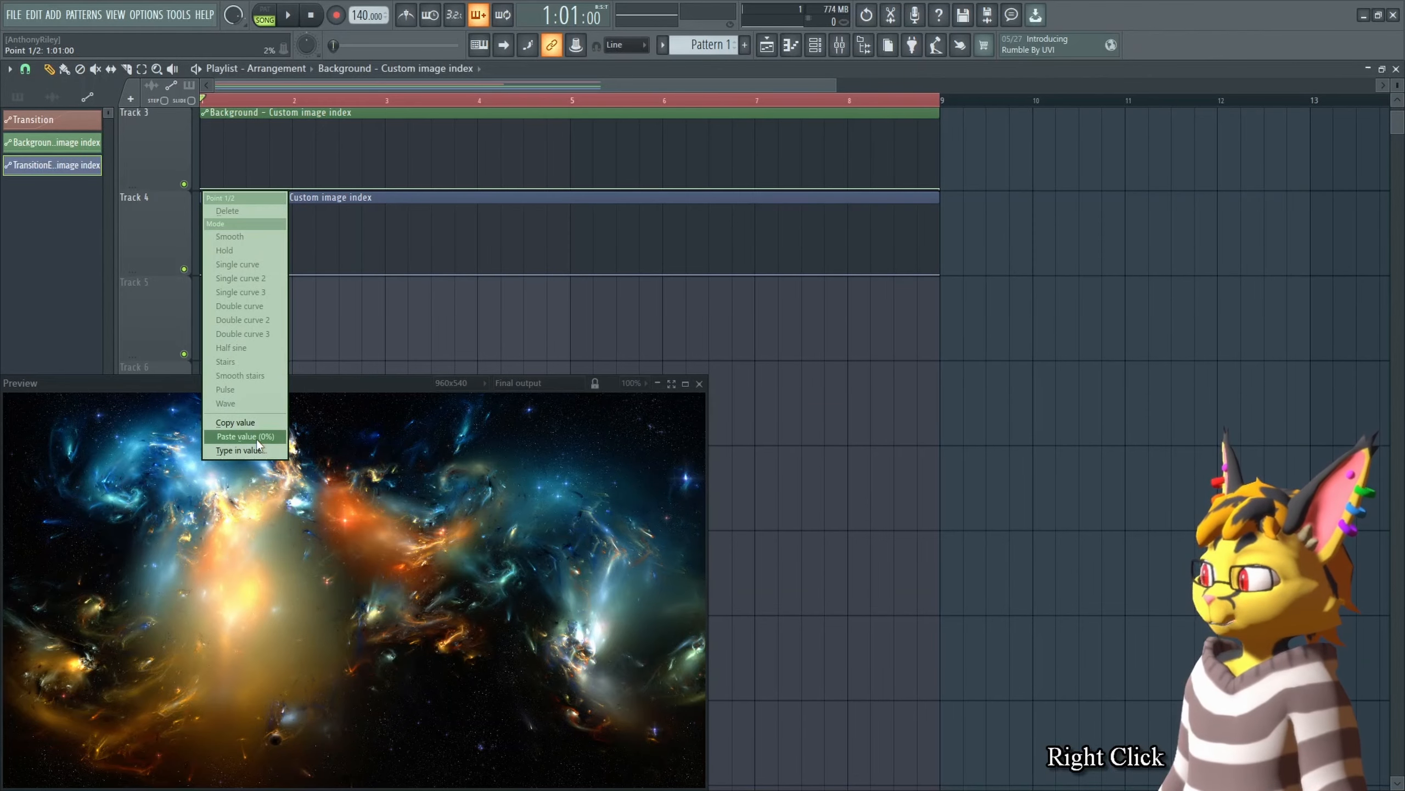
key("v")
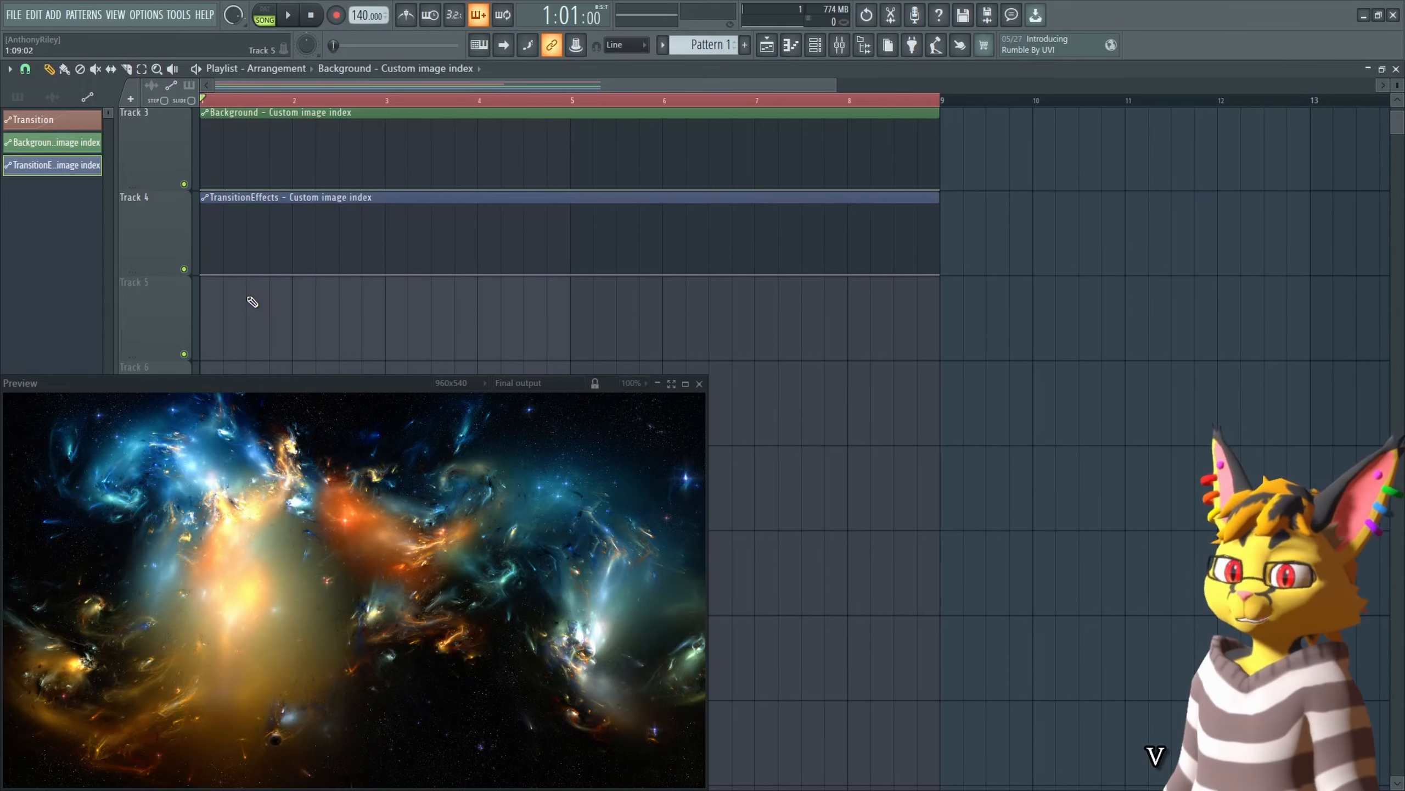
Step: Move the Transition automation's peak point from bar 5 to bar 3 and preview the playback
left_click_drag(395, 288, 448, 359)
left_click_drag(852, 182, 919, 243)
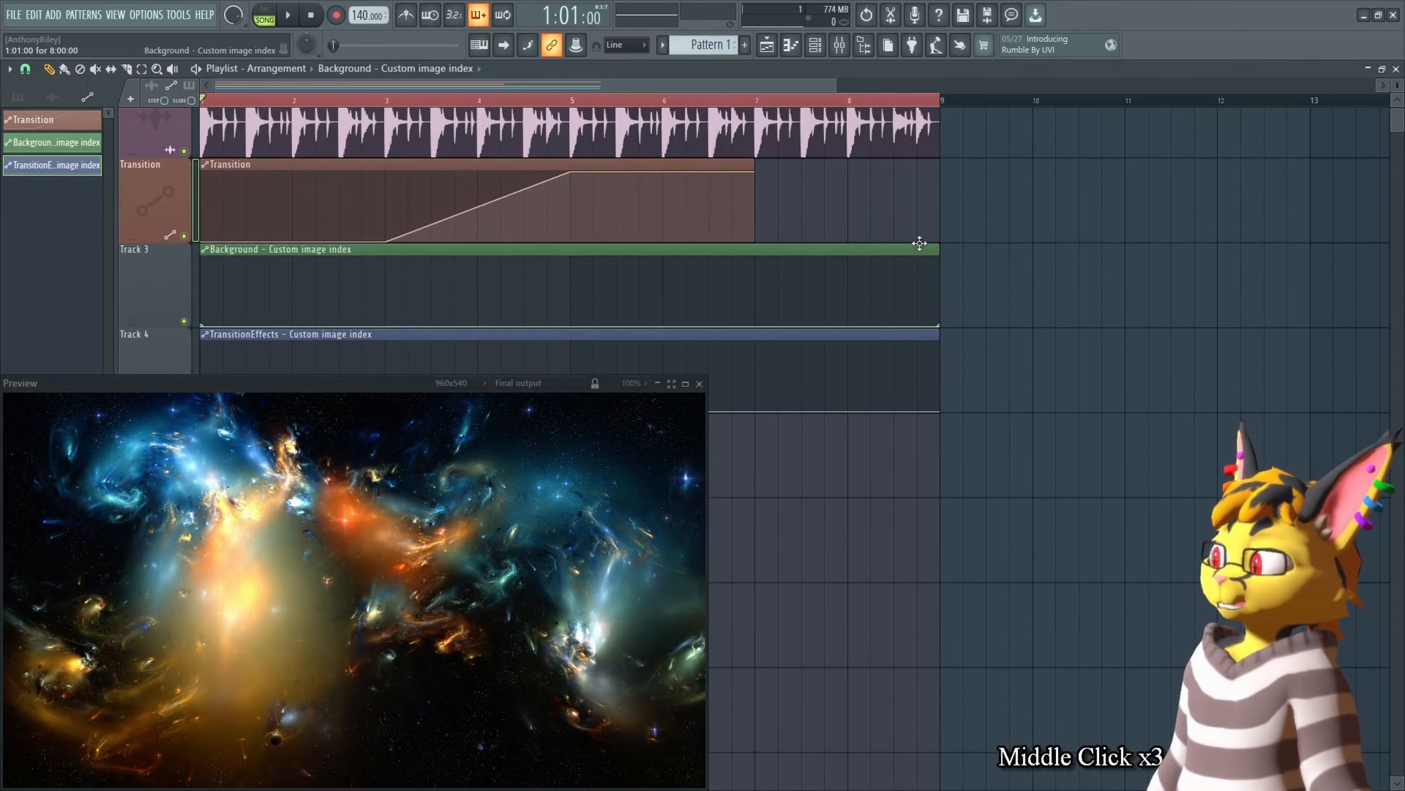
left_click(390, 239)
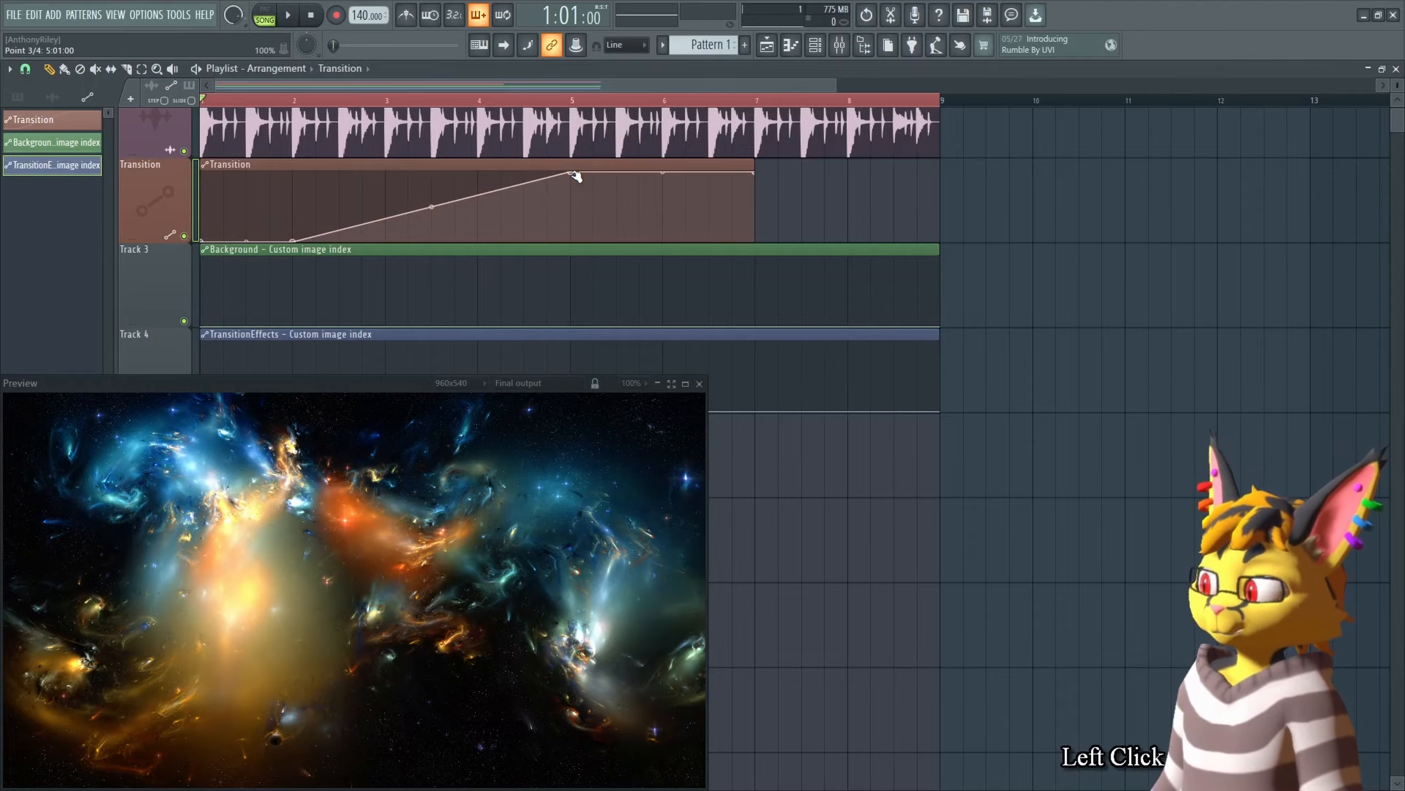
left_click_drag(570, 173, 386, 173)
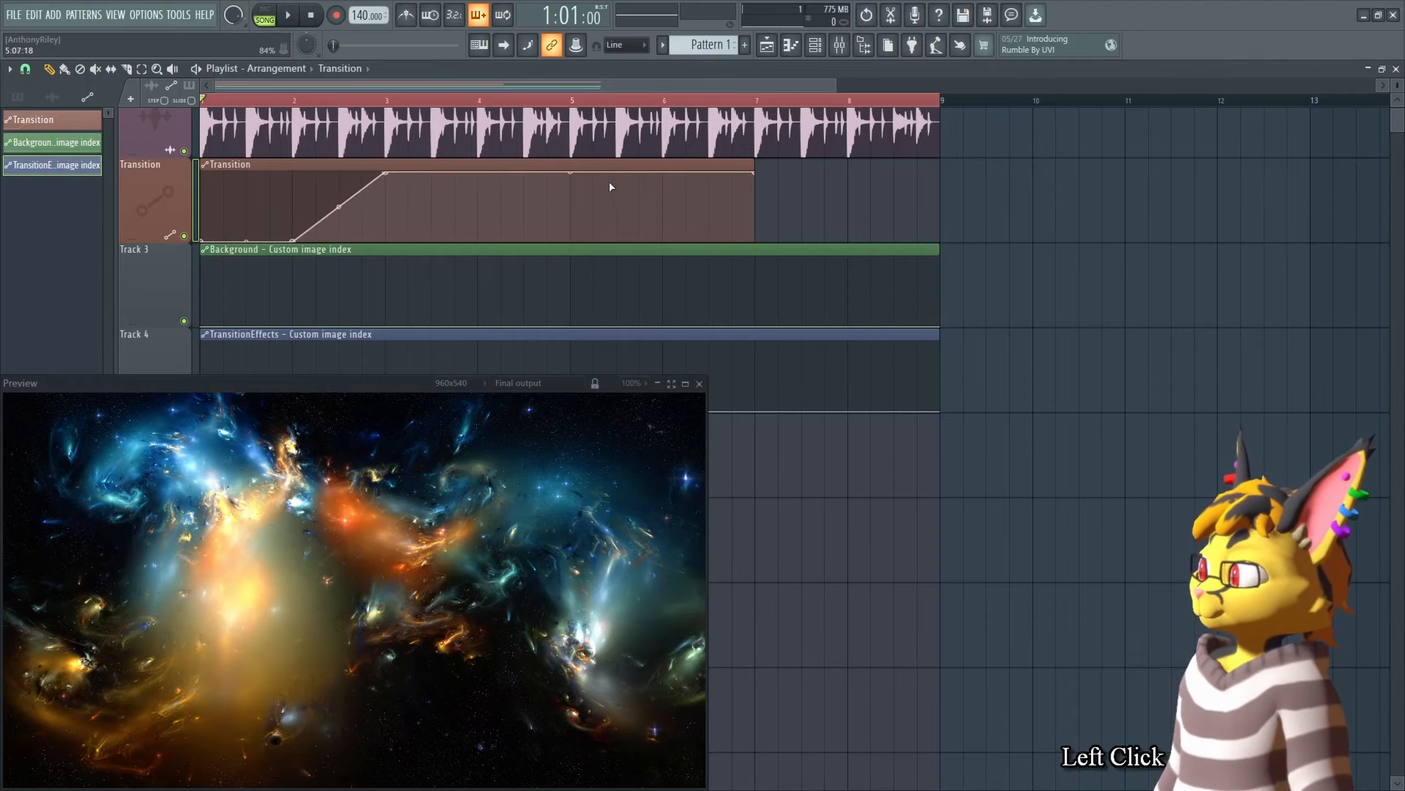
key("space")
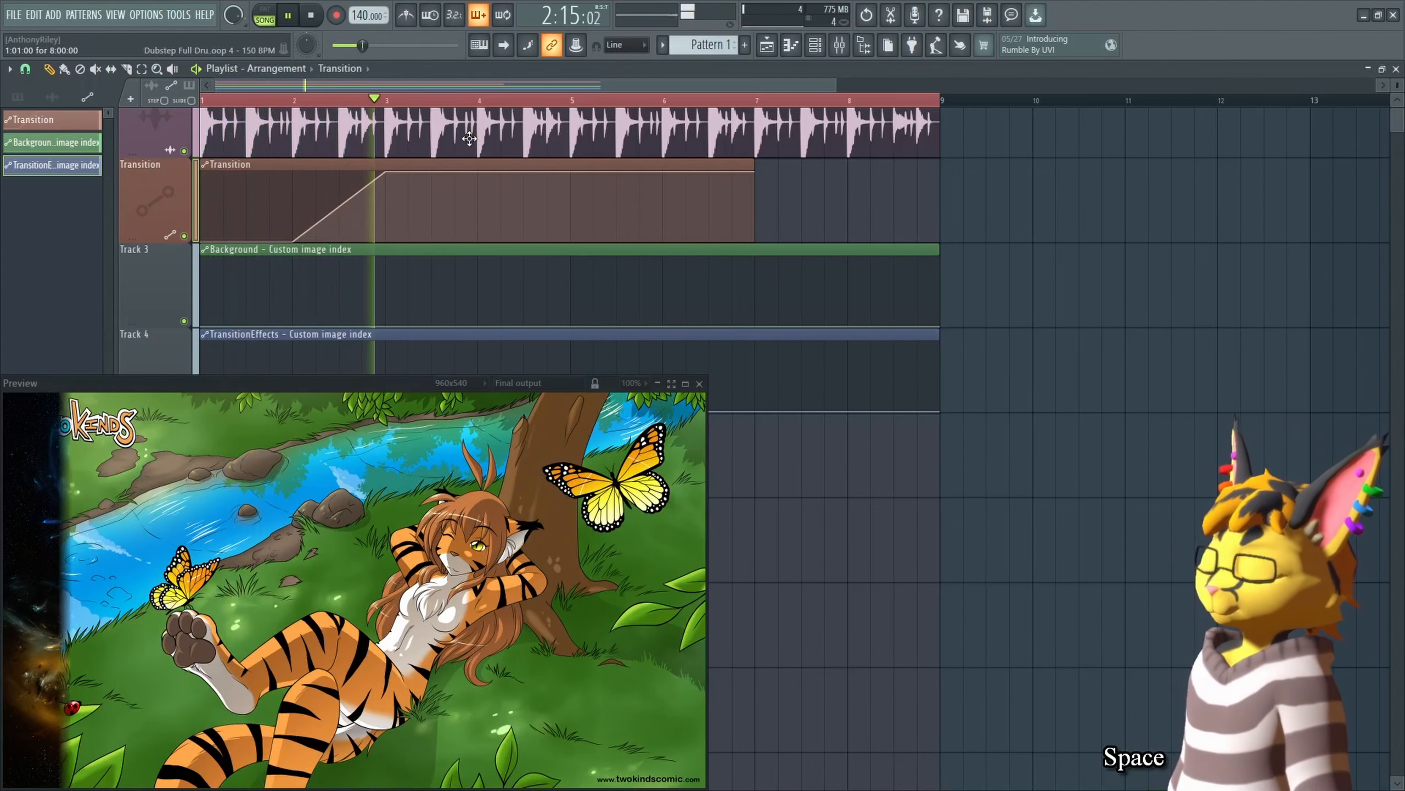
key("space")
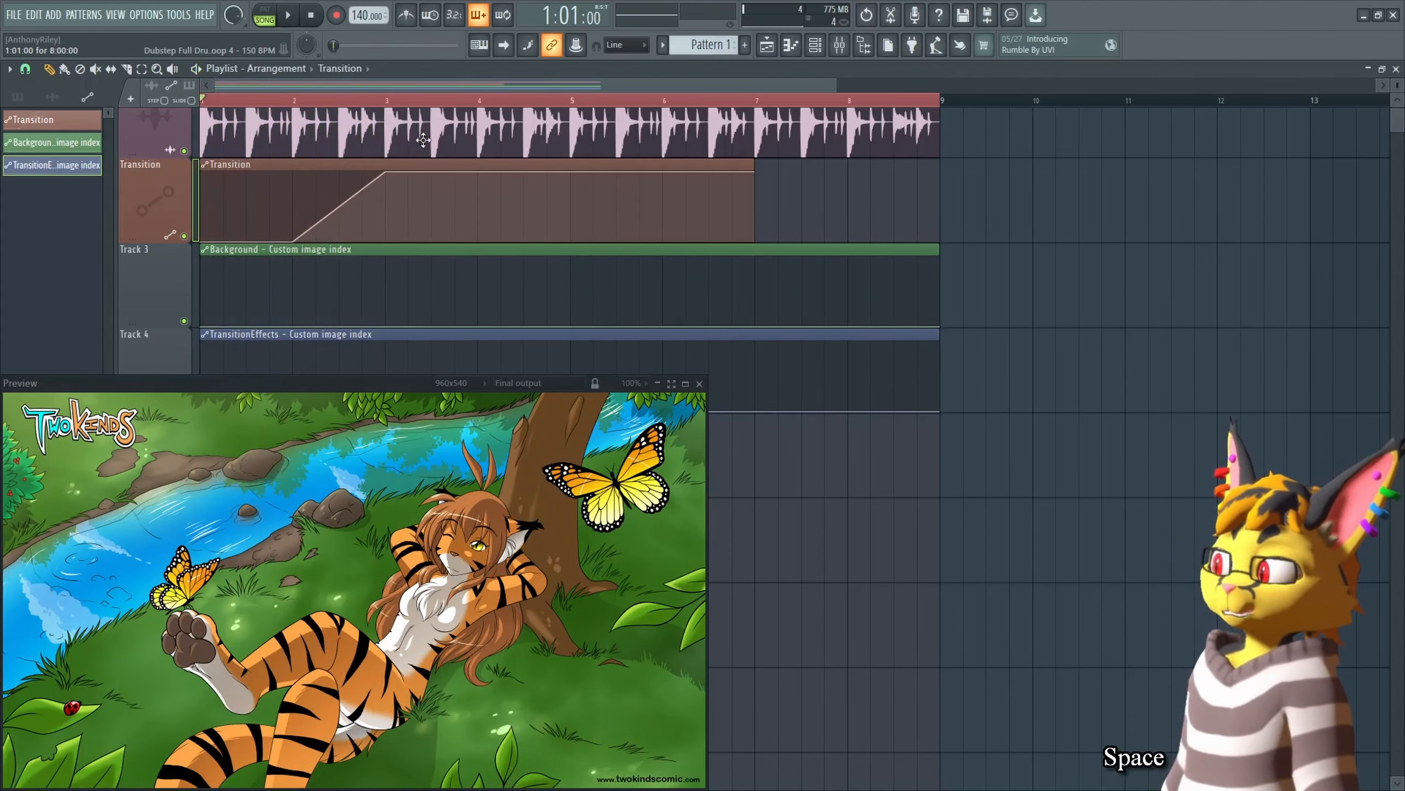
Step: Give the Transition rise a curved shape and stretch the clip's end point out to bar 9
right_click(386, 173)
left_click(445, 223)
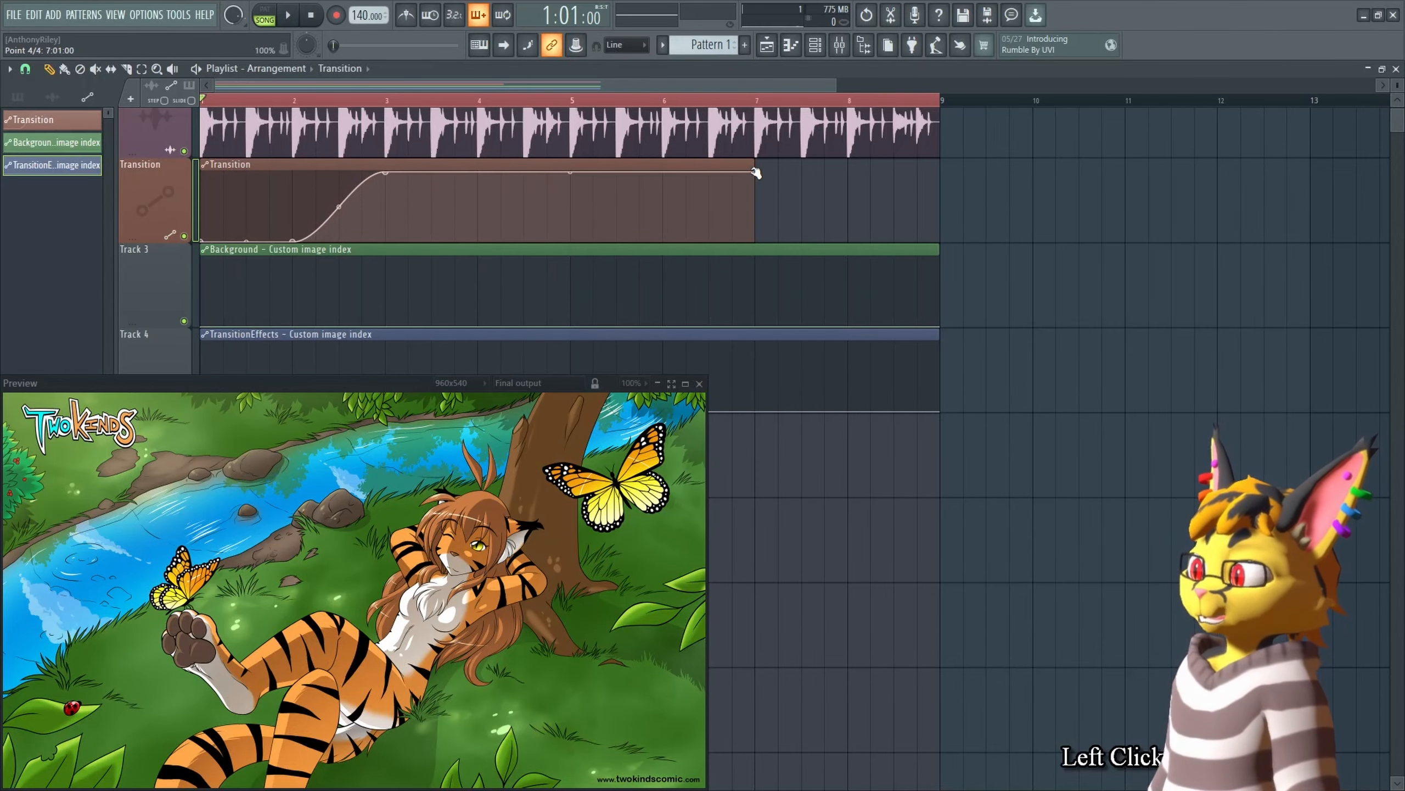
left_click_drag(754, 173, 948, 162)
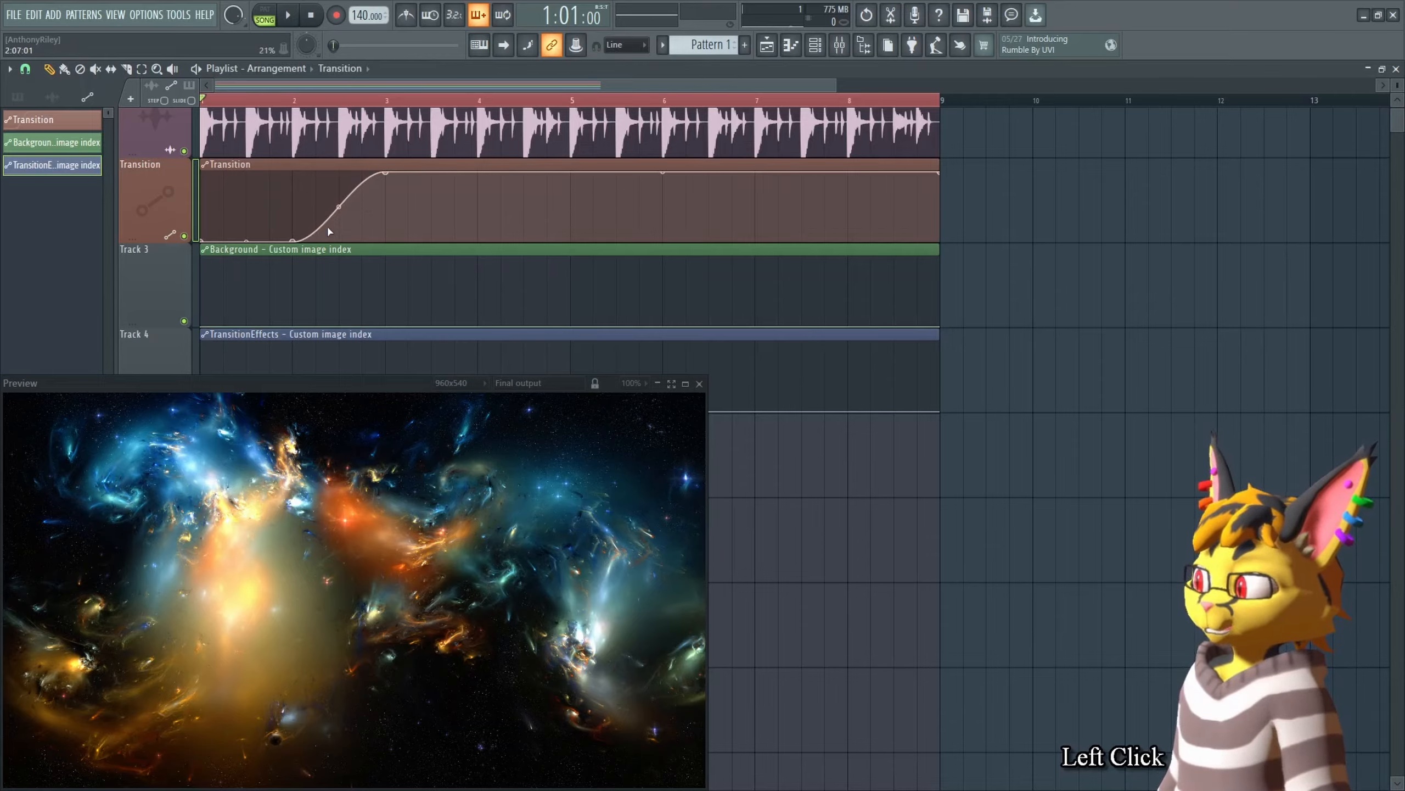
Step: Add a zero point right after the bar 3 peak so the Transition value drops back down, with Hold mode
right_click(399, 179)
right_click(388, 243)
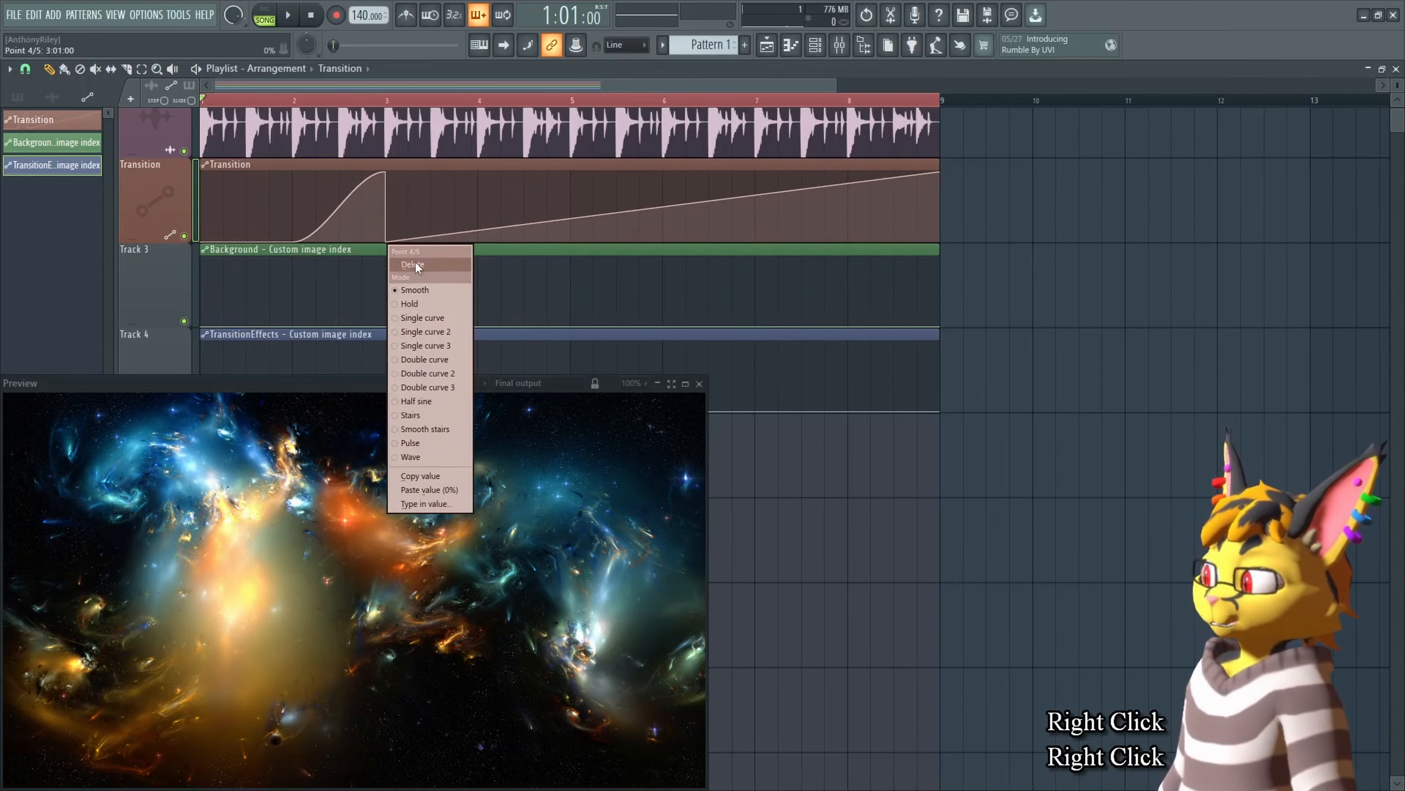
left_click(426, 304)
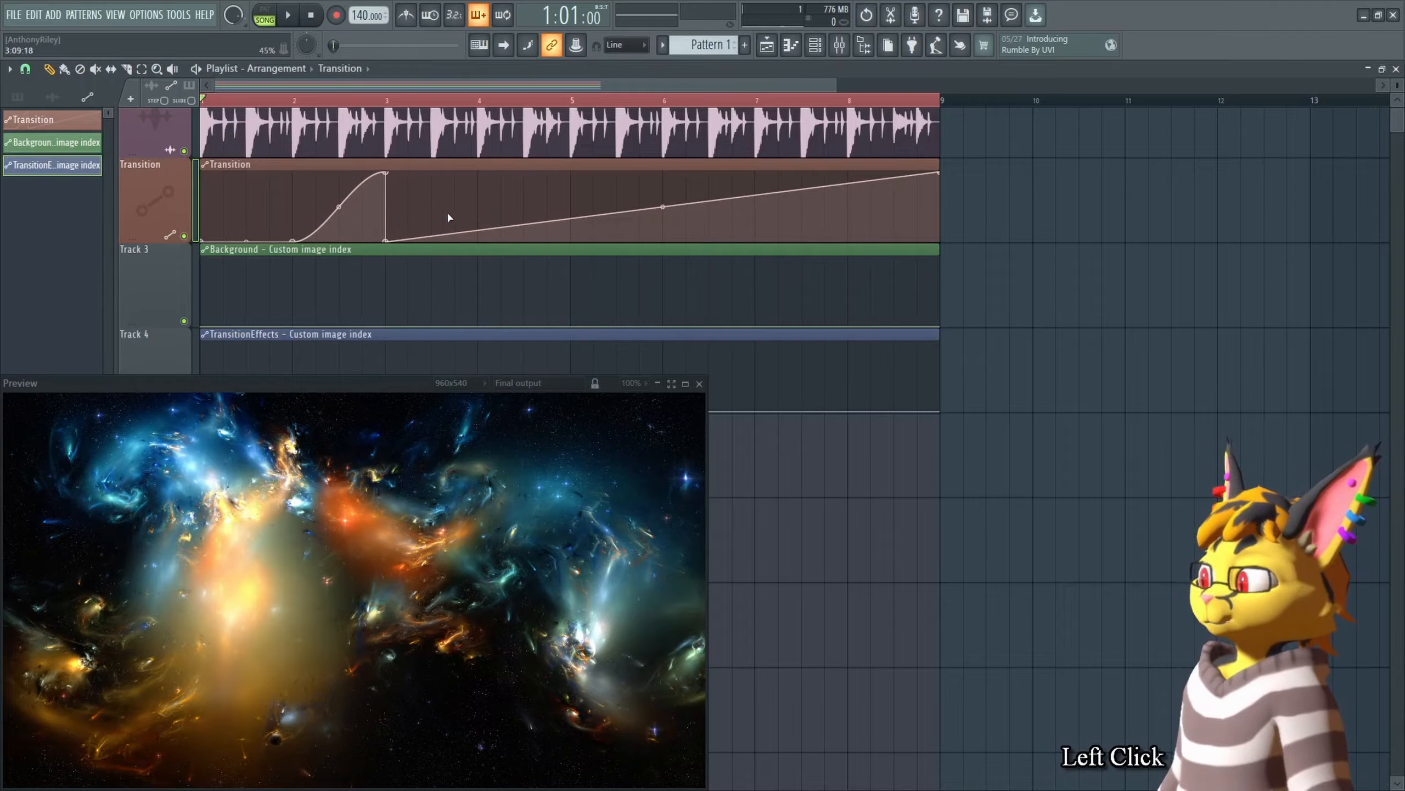
Step: Add points at bar 4 (zero) and bar 5 (full) to create a second smooth Transition rise
right_click(475, 238)
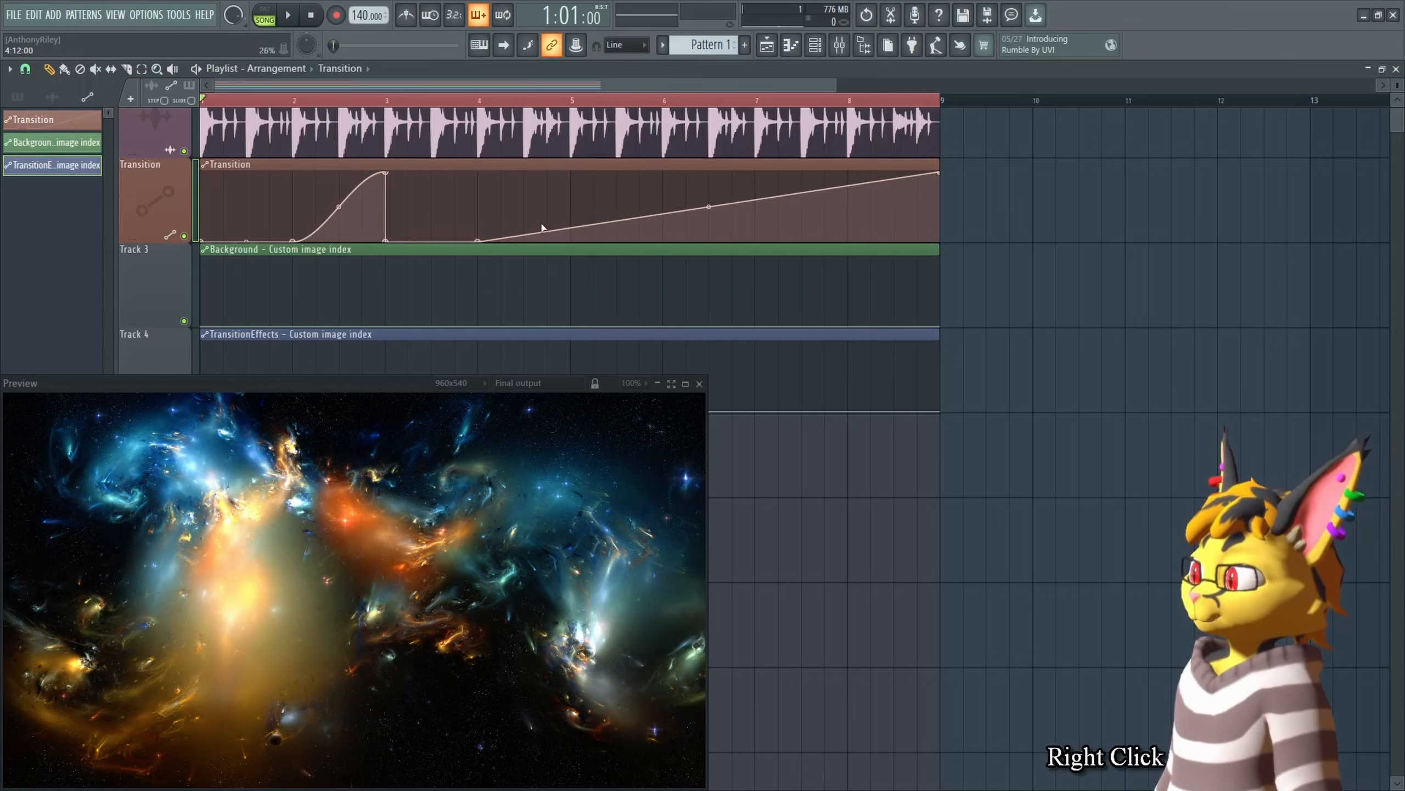
right_click(570, 173)
right_click(572, 174)
left_click(618, 220)
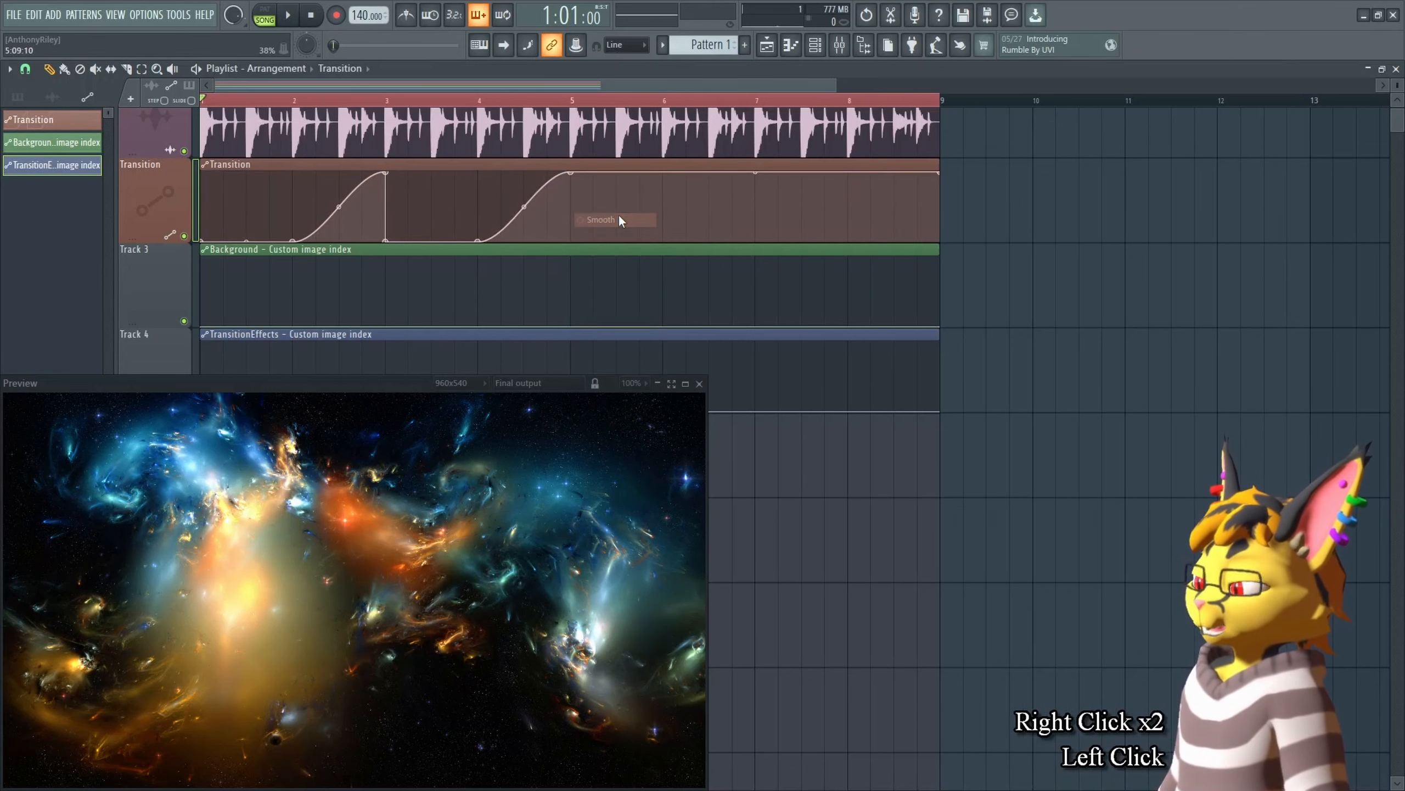
Step: Delete the Transition automation's end point at bar 9 and the peak point at bar 5
right_click(939, 174)
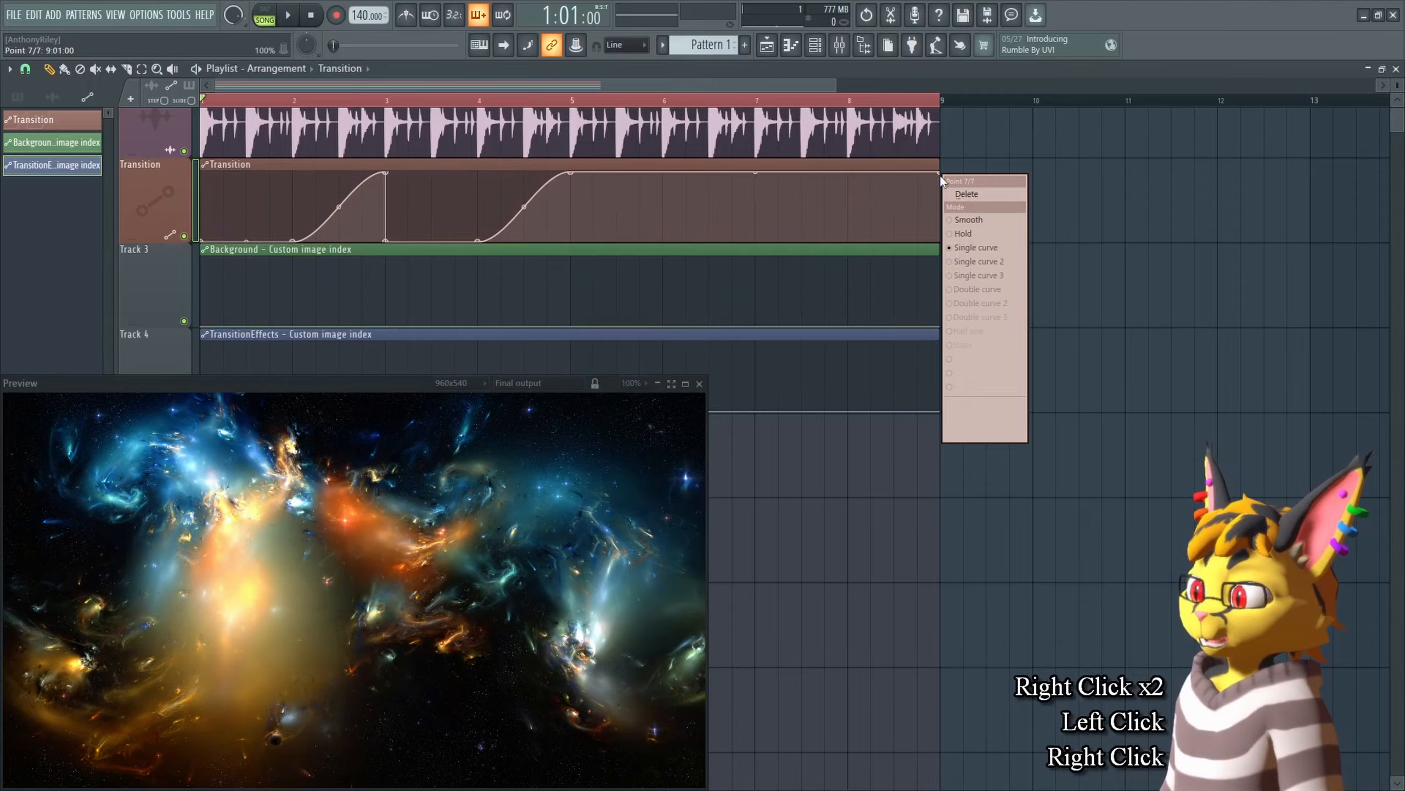
left_click(978, 191)
right_click(570, 174)
left_click(590, 196)
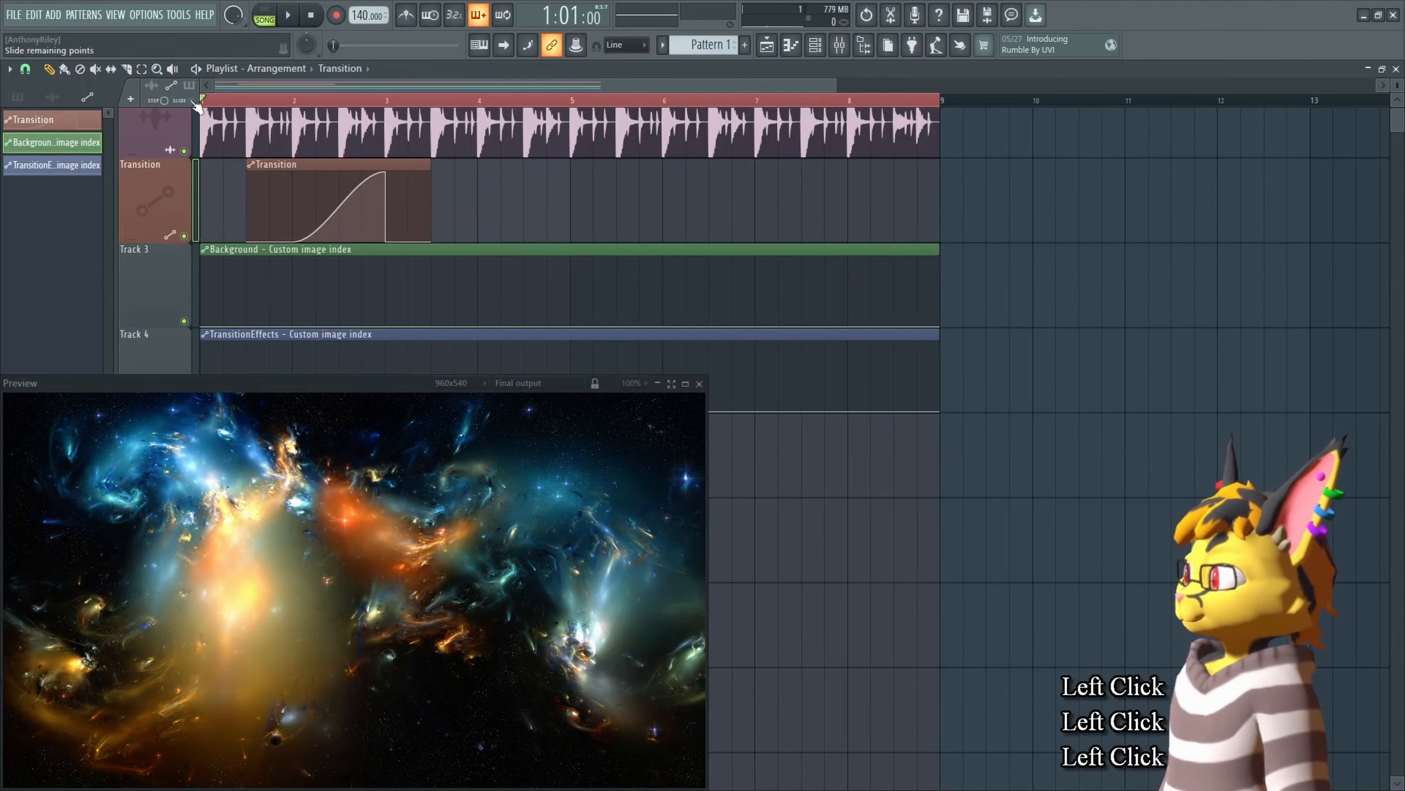
Step: Trim the Transition clip to a single rise ending at bar 3 and duplicate it into four copies up to bar 9
left_click(468, 214)
left_click_drag(468, 214, 431, 214)
left_click_drag(671, 212, 621, 213)
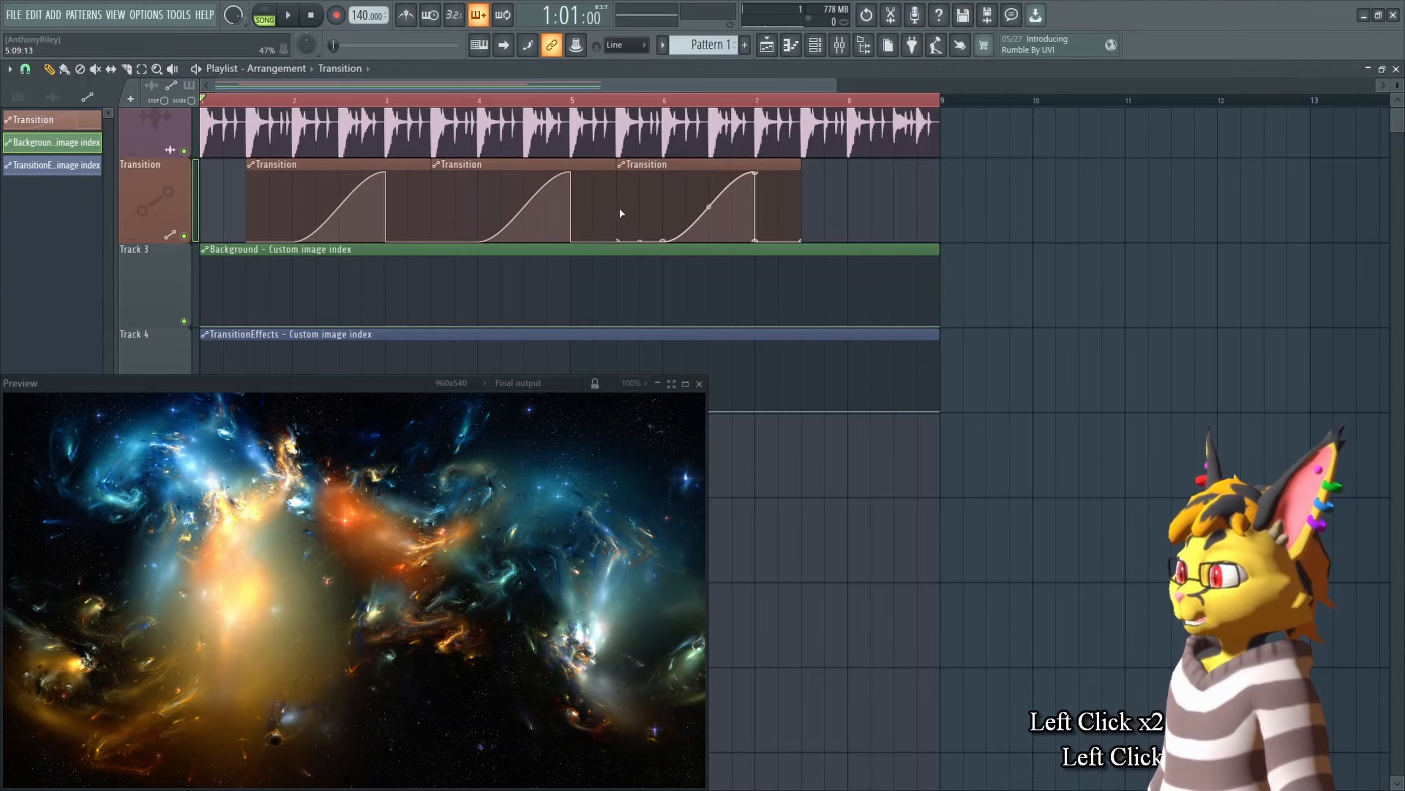
left_click_drag(835, 208, 807, 207)
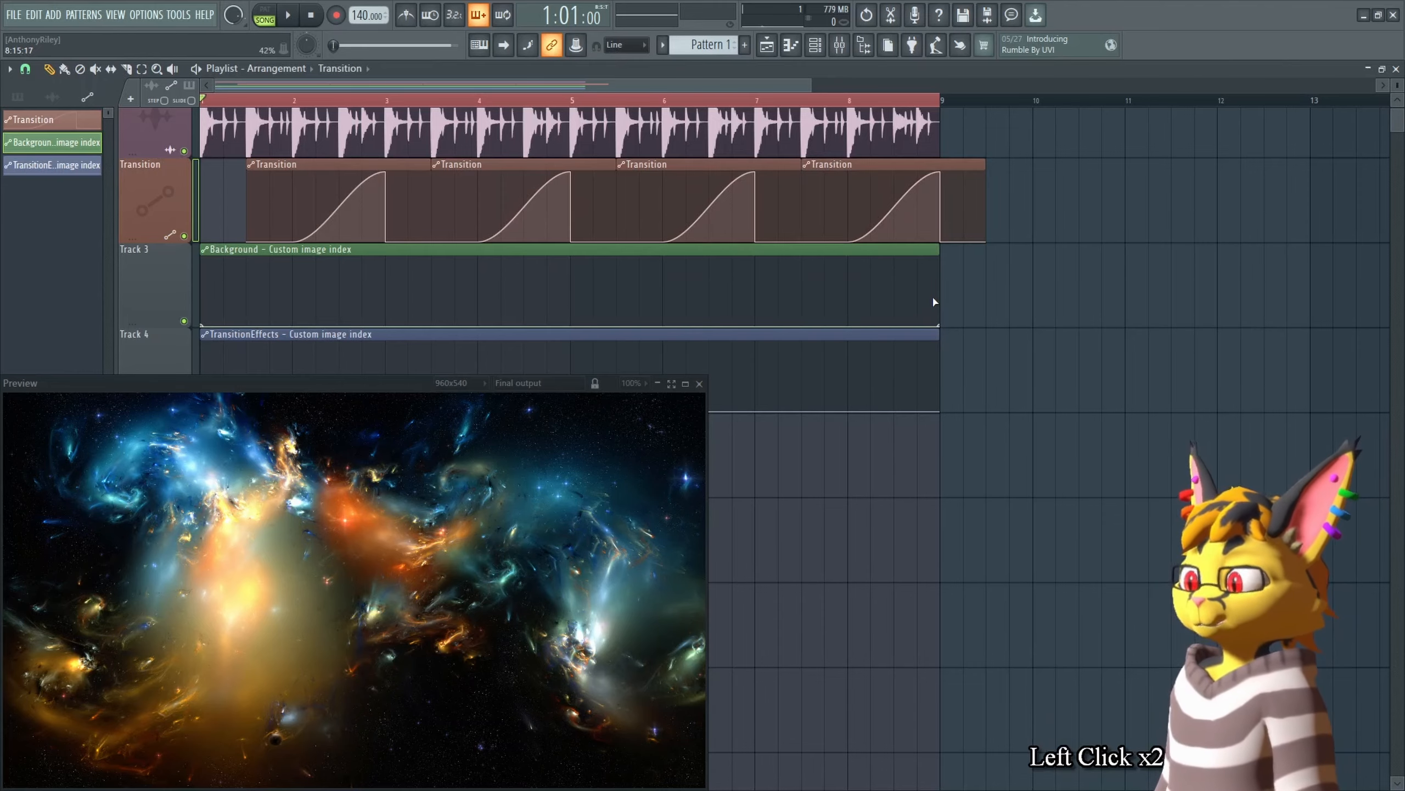
Step: Play back the arrangement in the preview and return the playhead to the start
key("space")
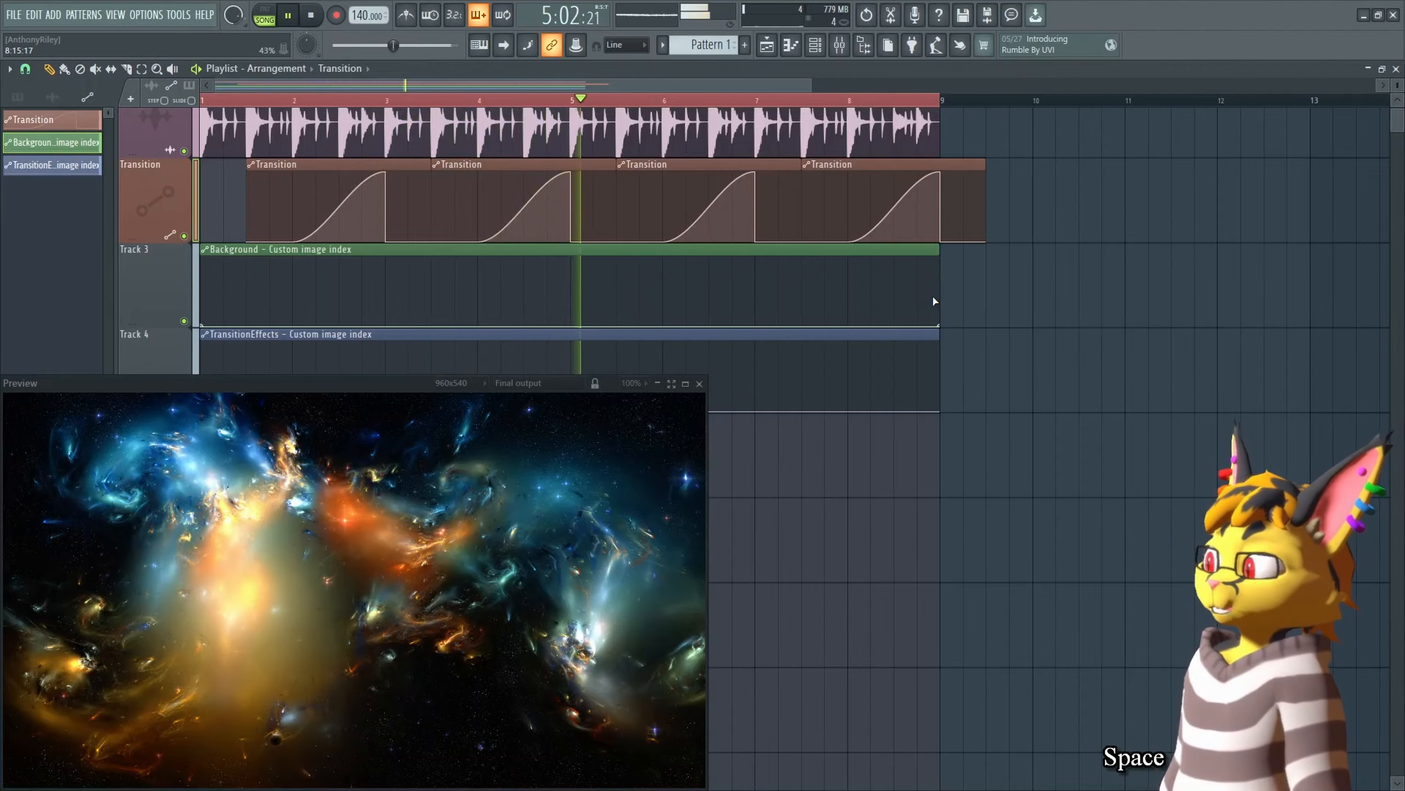
key("space")
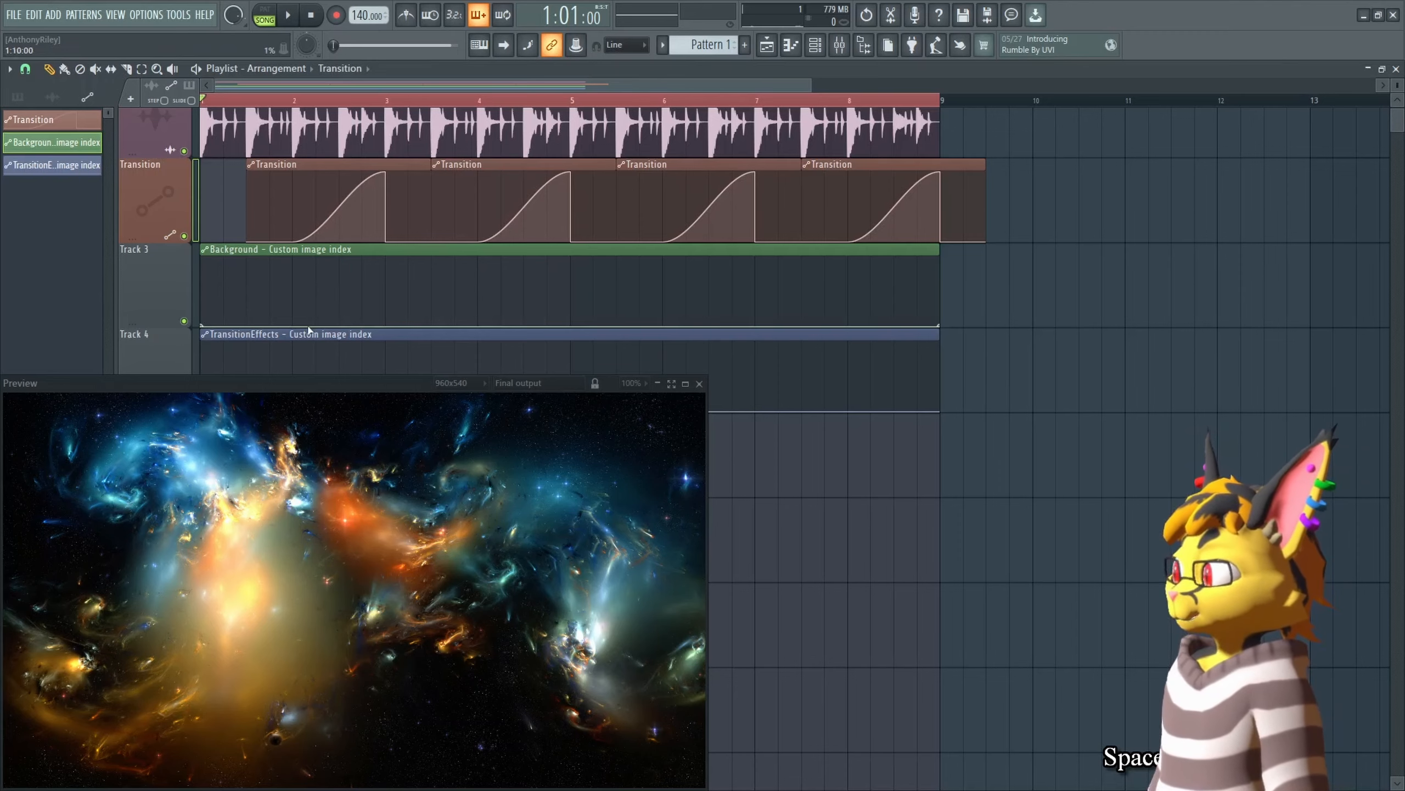
key("Tab")
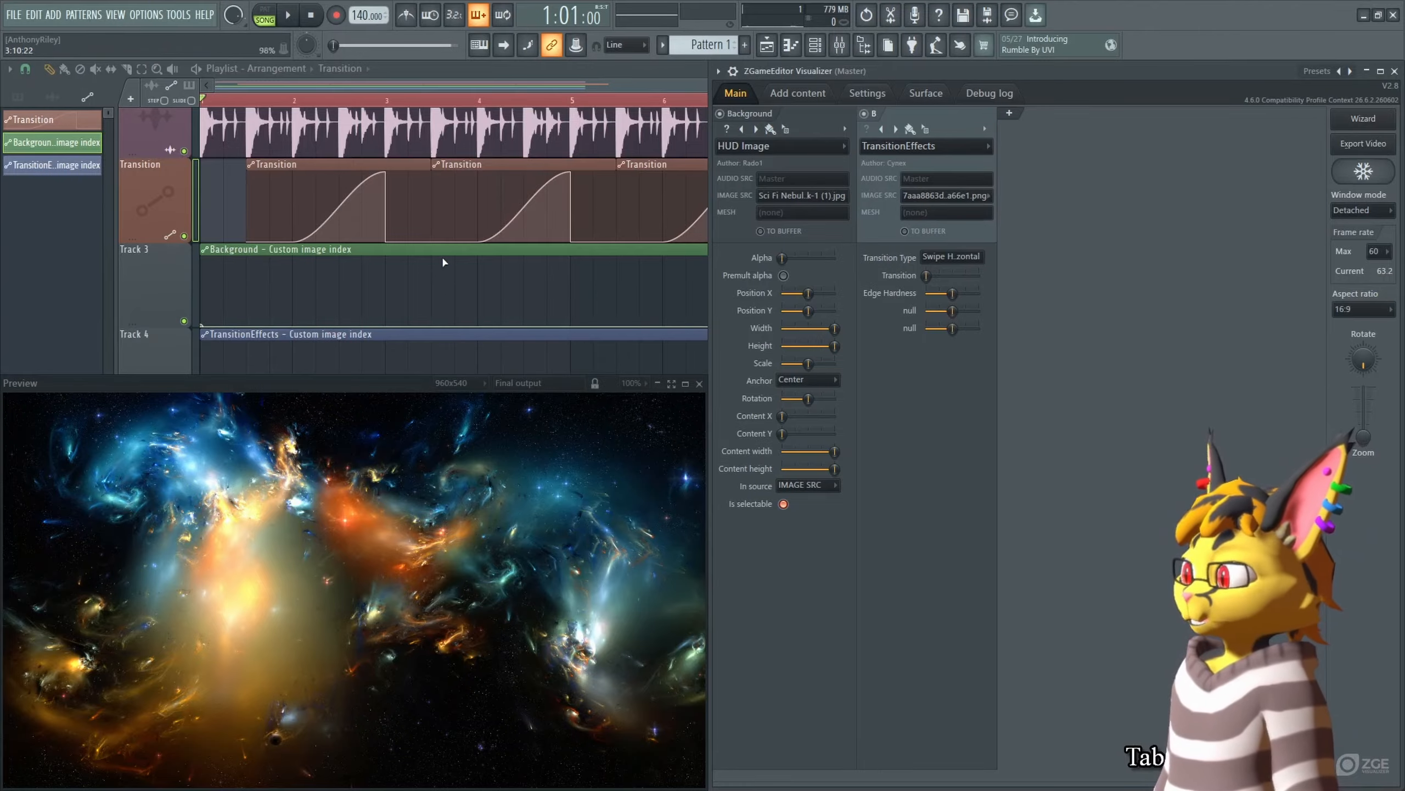
left_click(372, 102)
left_click(380, 98, "alt")
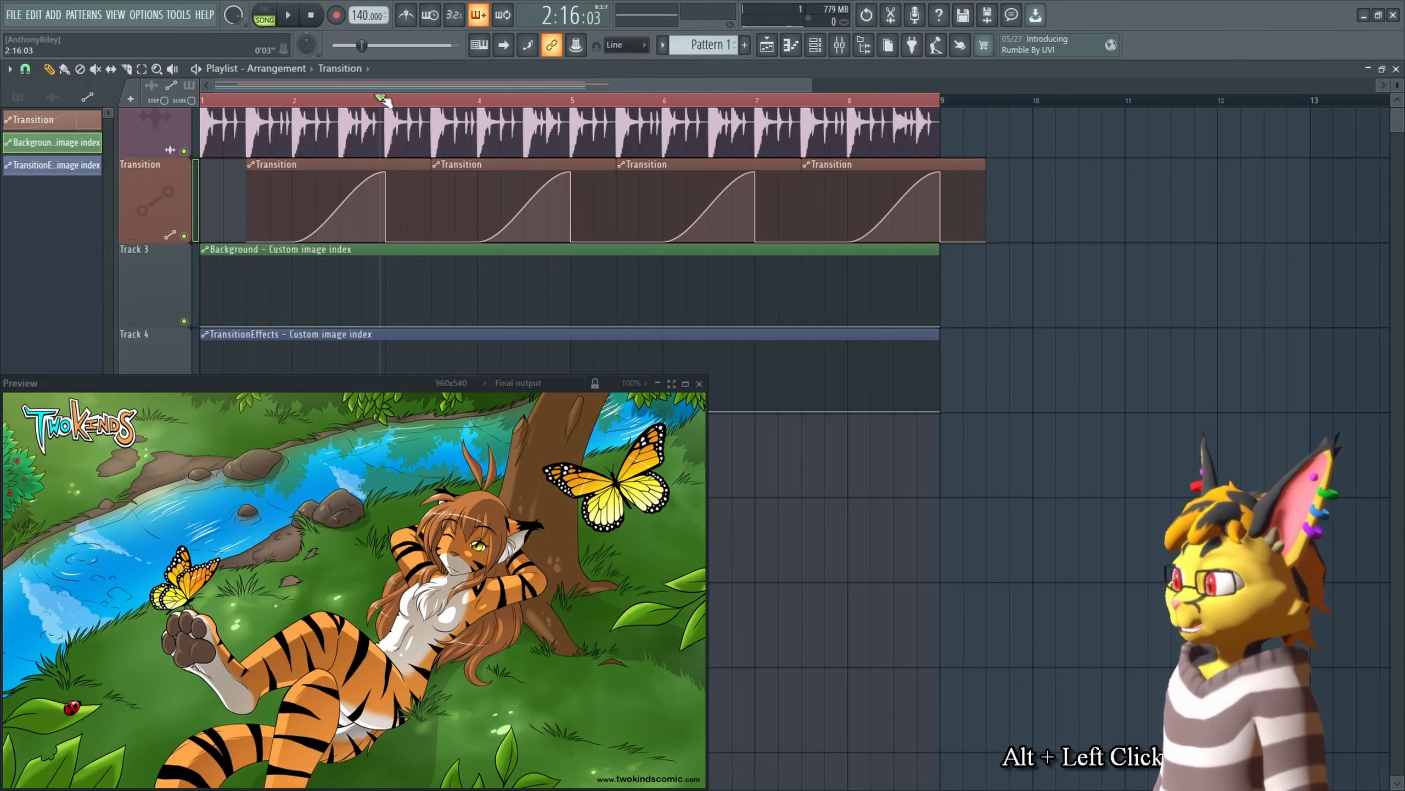
left_click(204, 101)
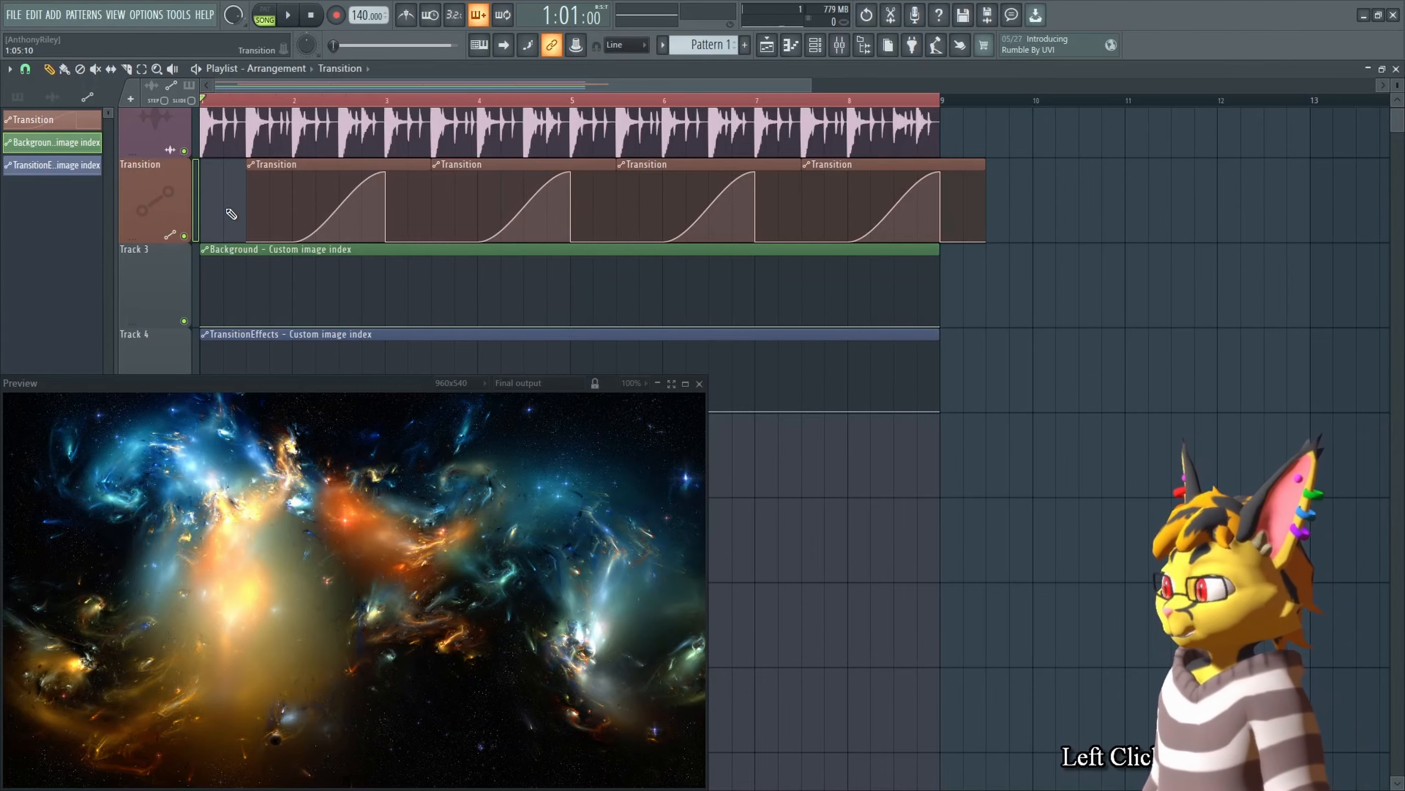
Step: Set the Background layer's image source to 7aaa8863da41edb6969cbafc44aa66e1.png and copy that value
key("Tab")
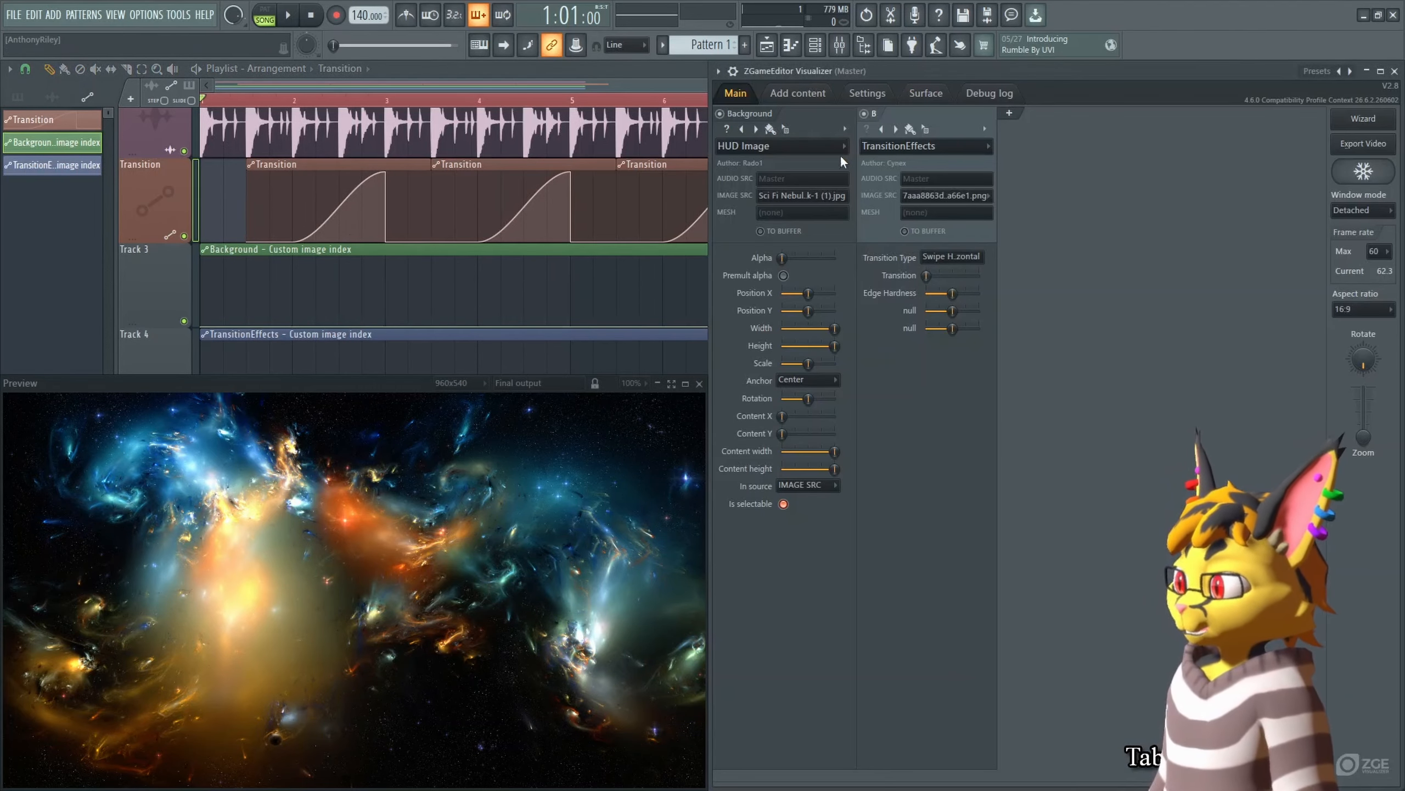
left_click(816, 196)
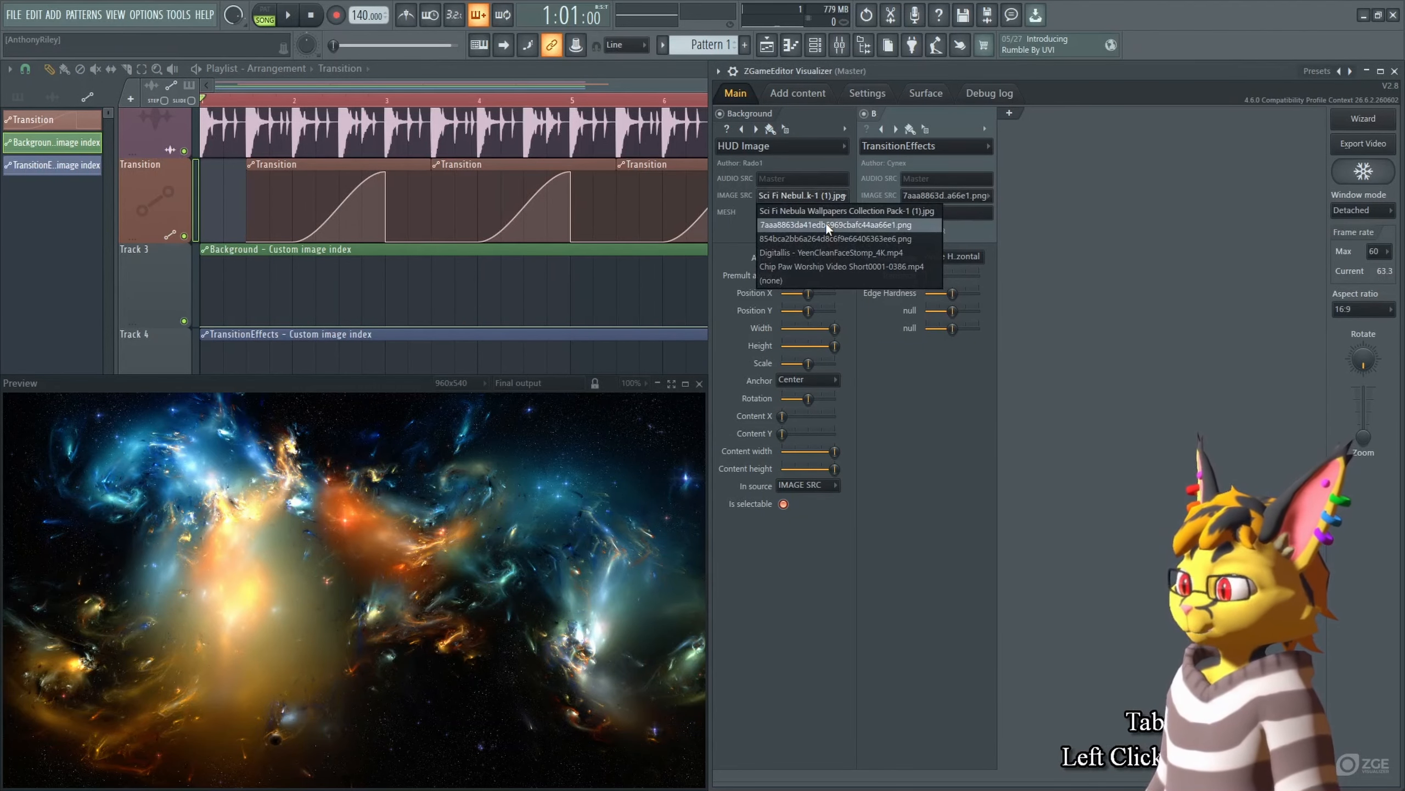
left_click(825, 224)
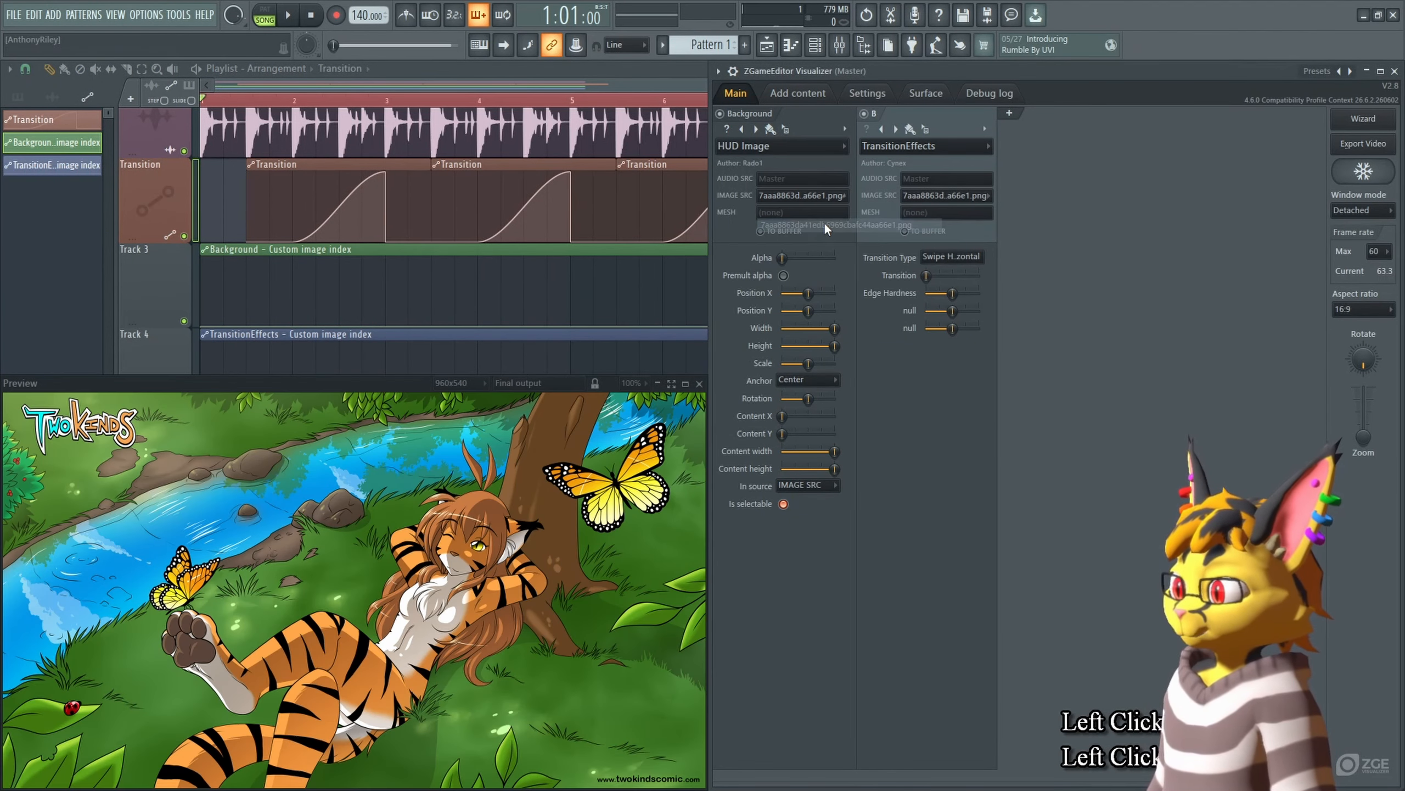
right_click(798, 197)
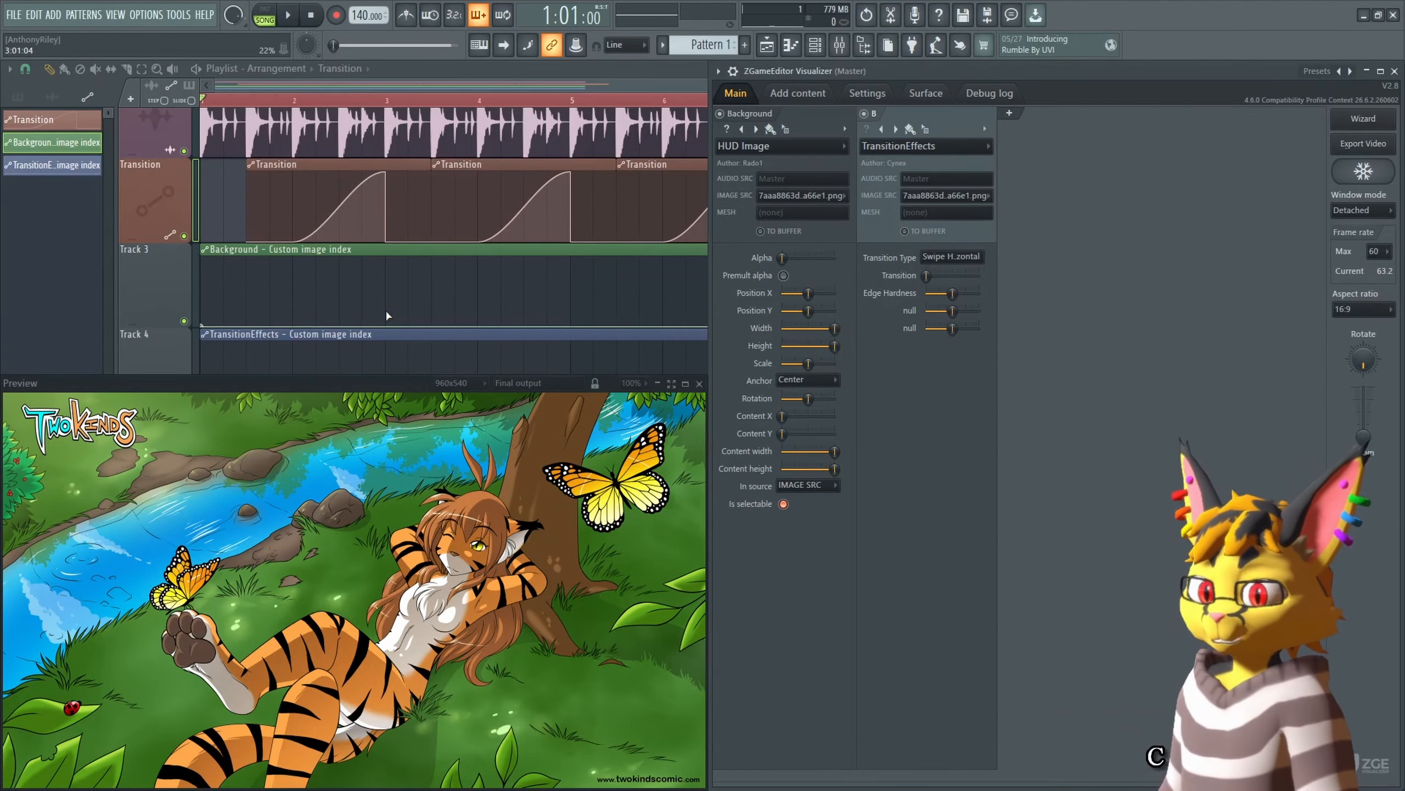
Step: Add a point at bar 3 on the Background automation clip and paste the copied image value into it
right_click(388, 327, "shift")
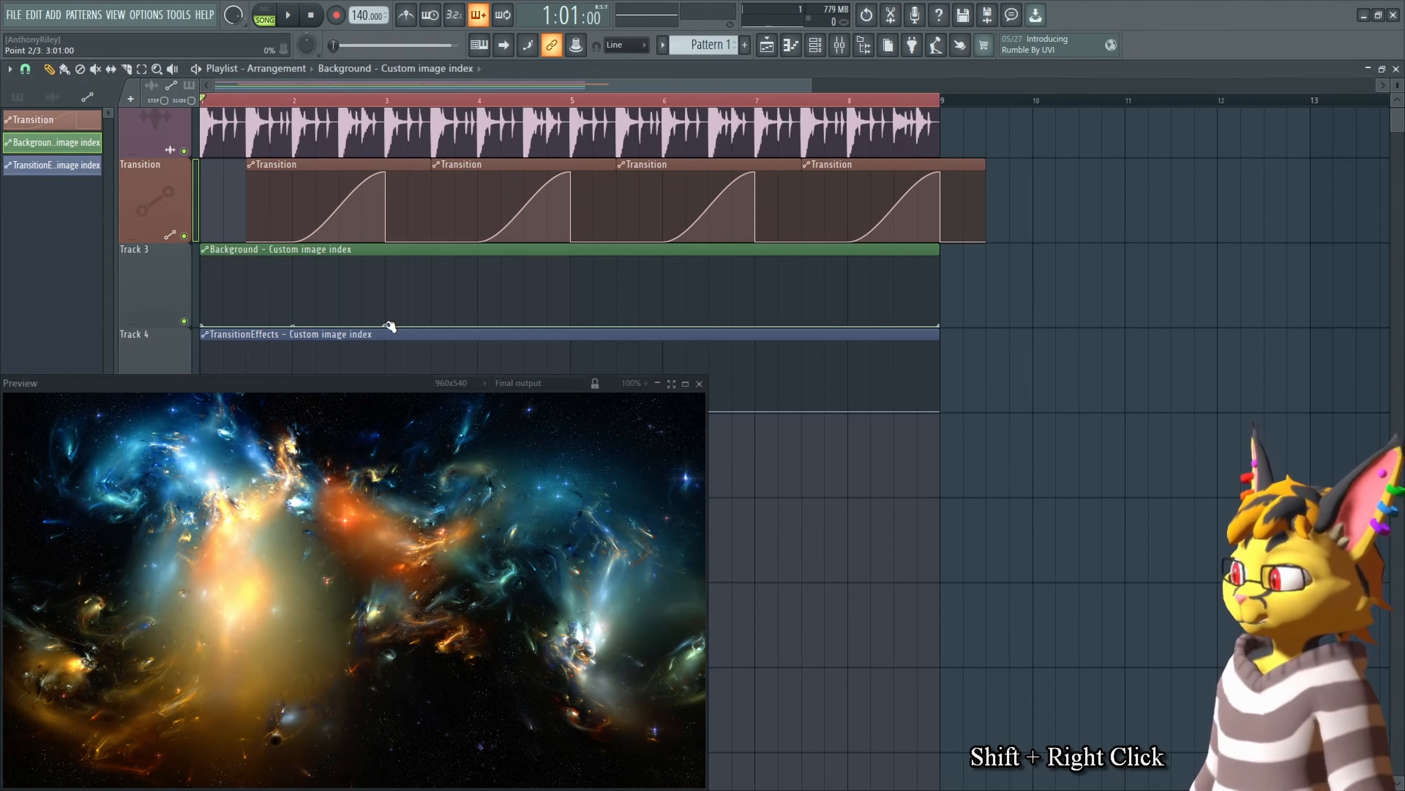
right_click(388, 326)
left_click(433, 388)
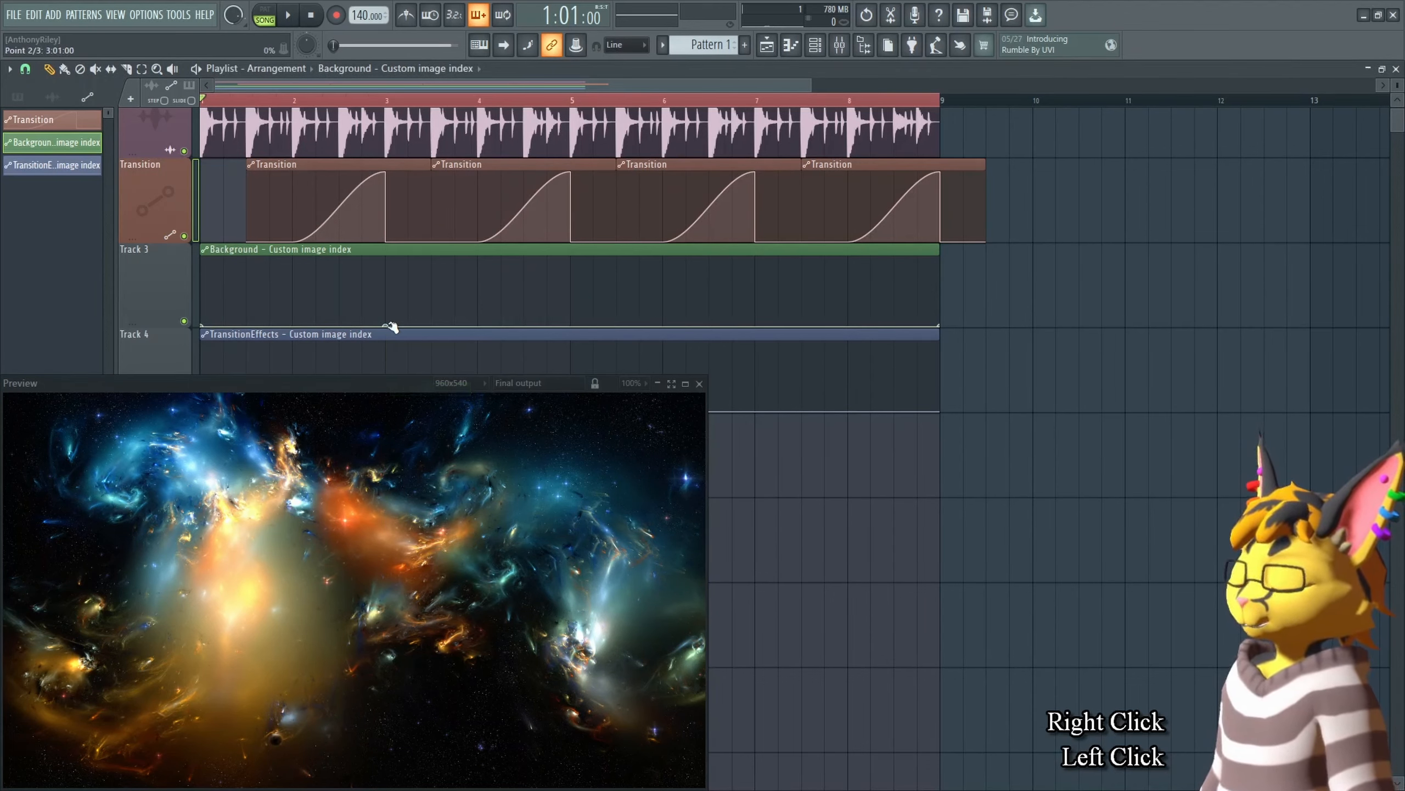
right_click(391, 326)
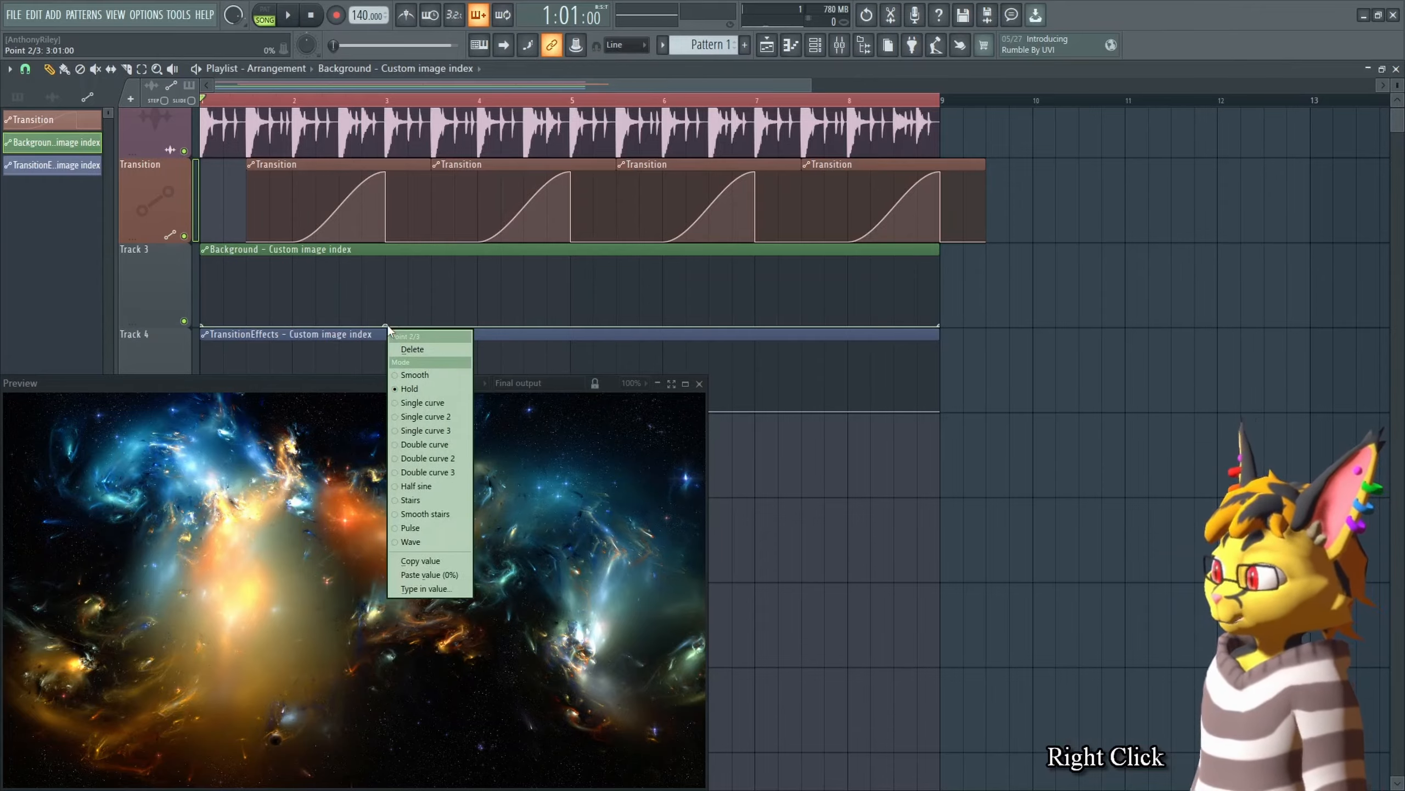
key("v")
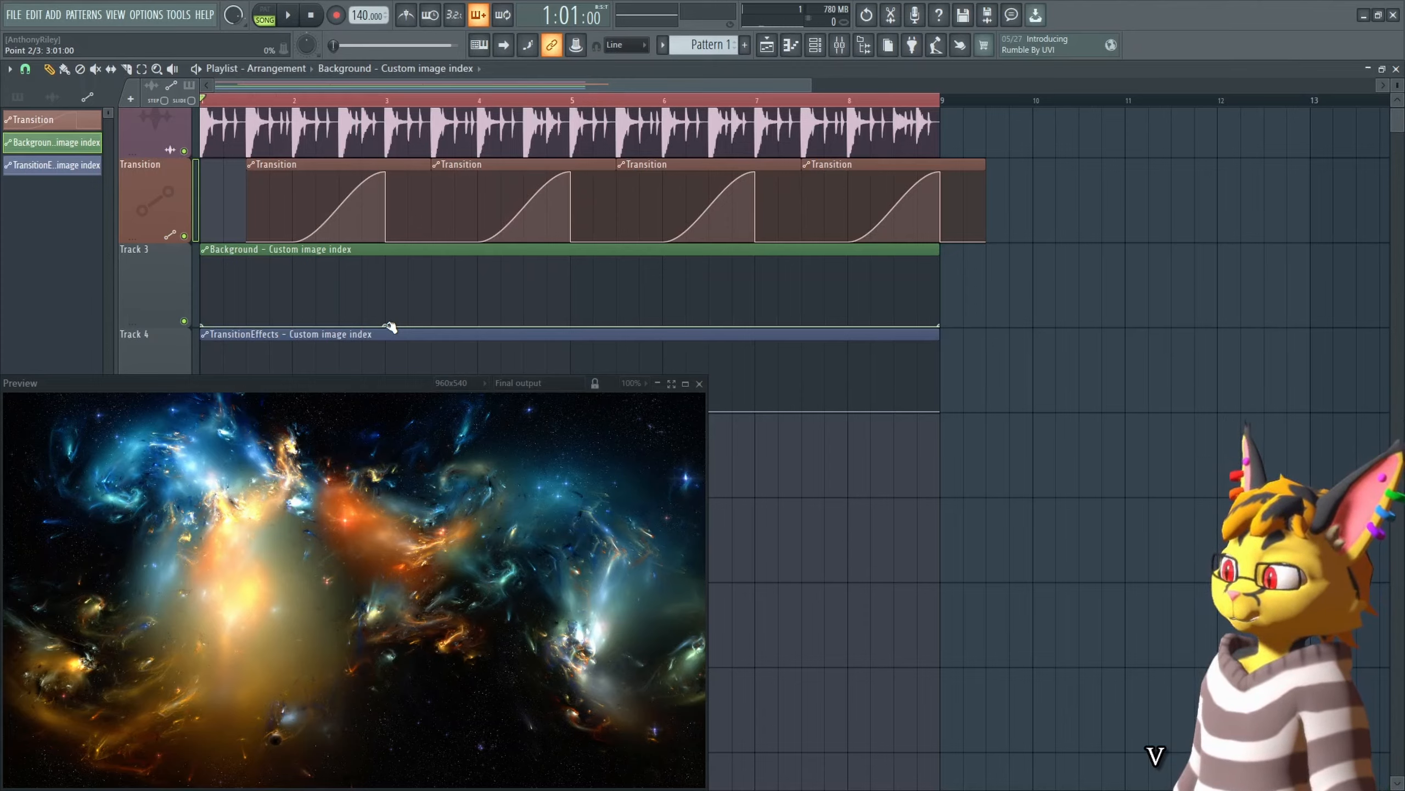
Step: Play back the transition from bar 2 in the preview, and sweep the Transition slider up and back to zero
key("space")
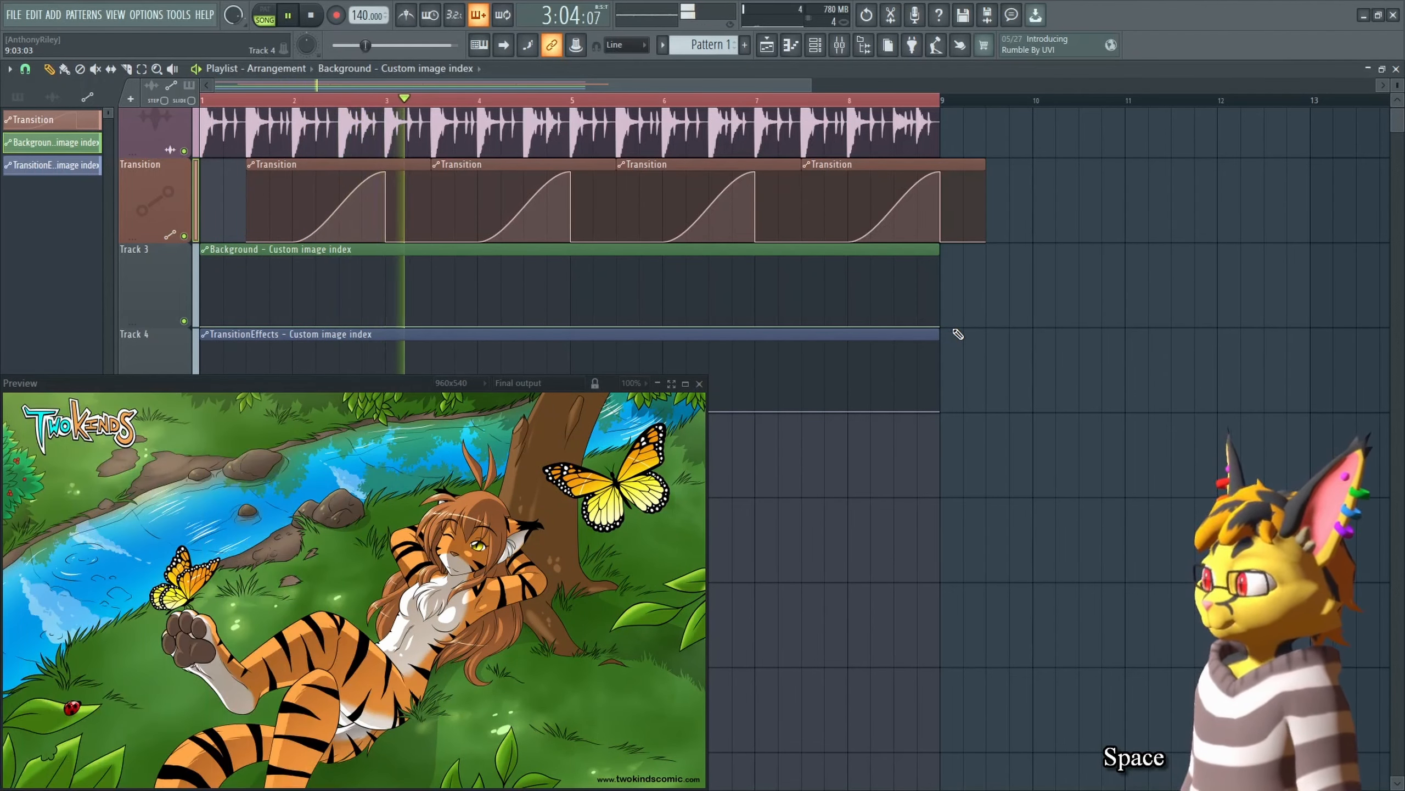
key("space")
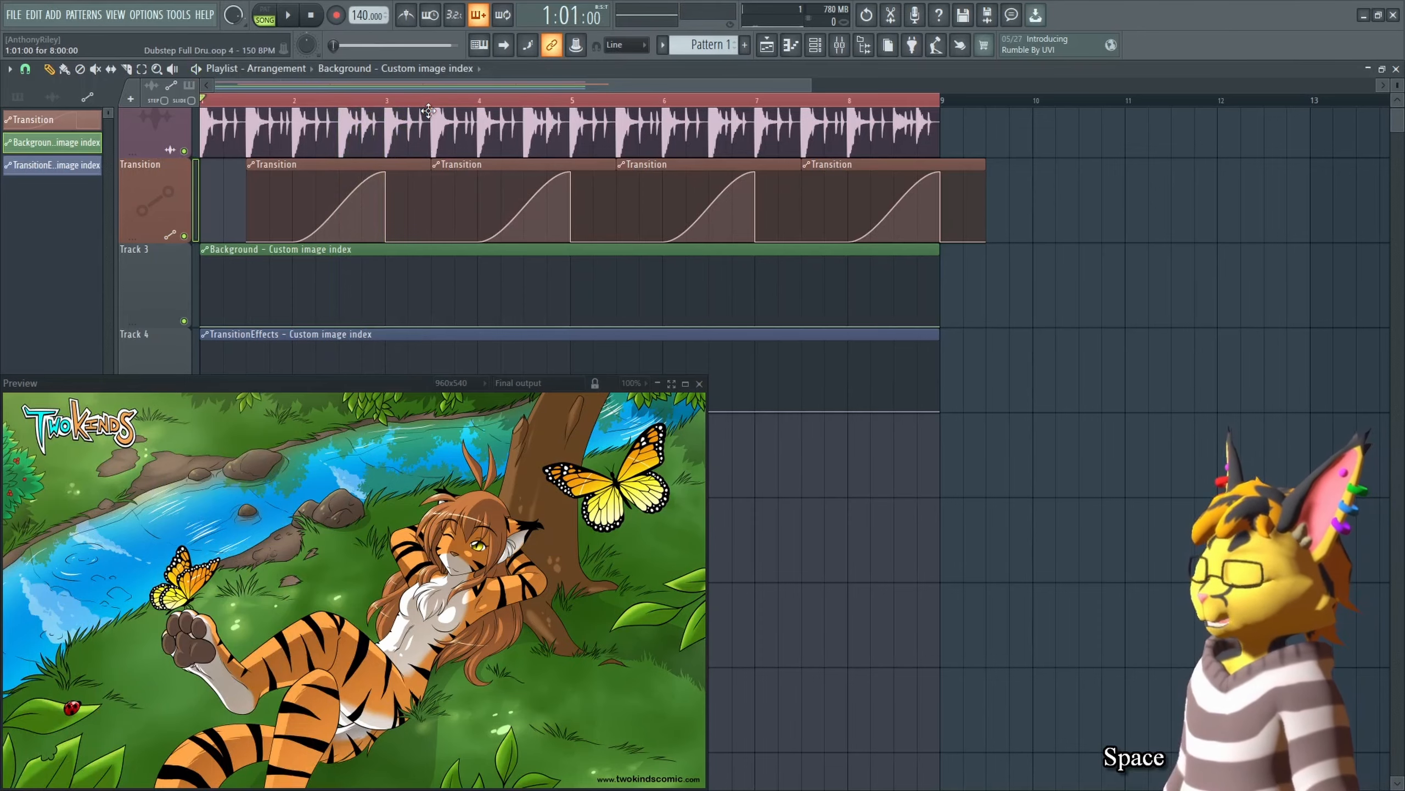
left_click(294, 100)
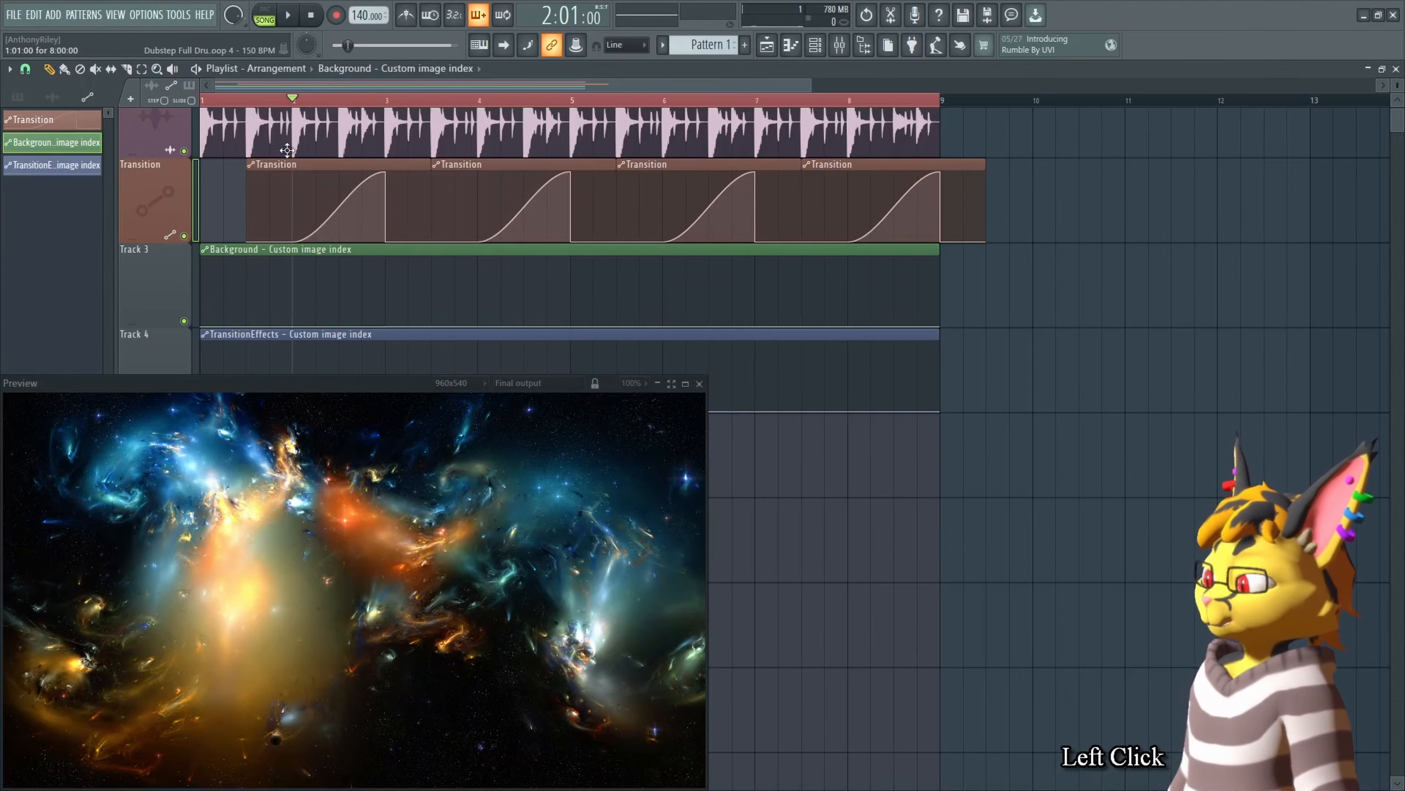
key("Tab")
key("space")
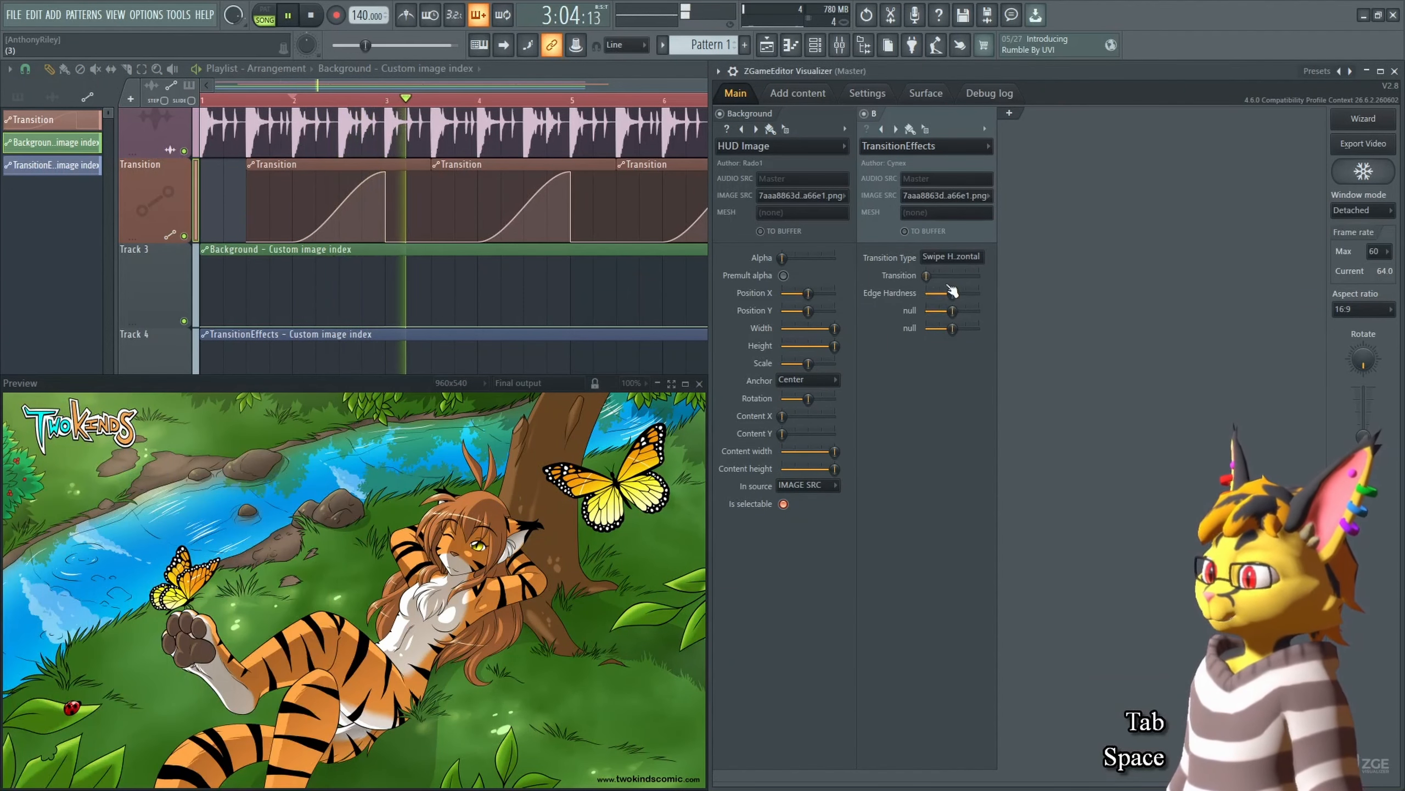
key("space")
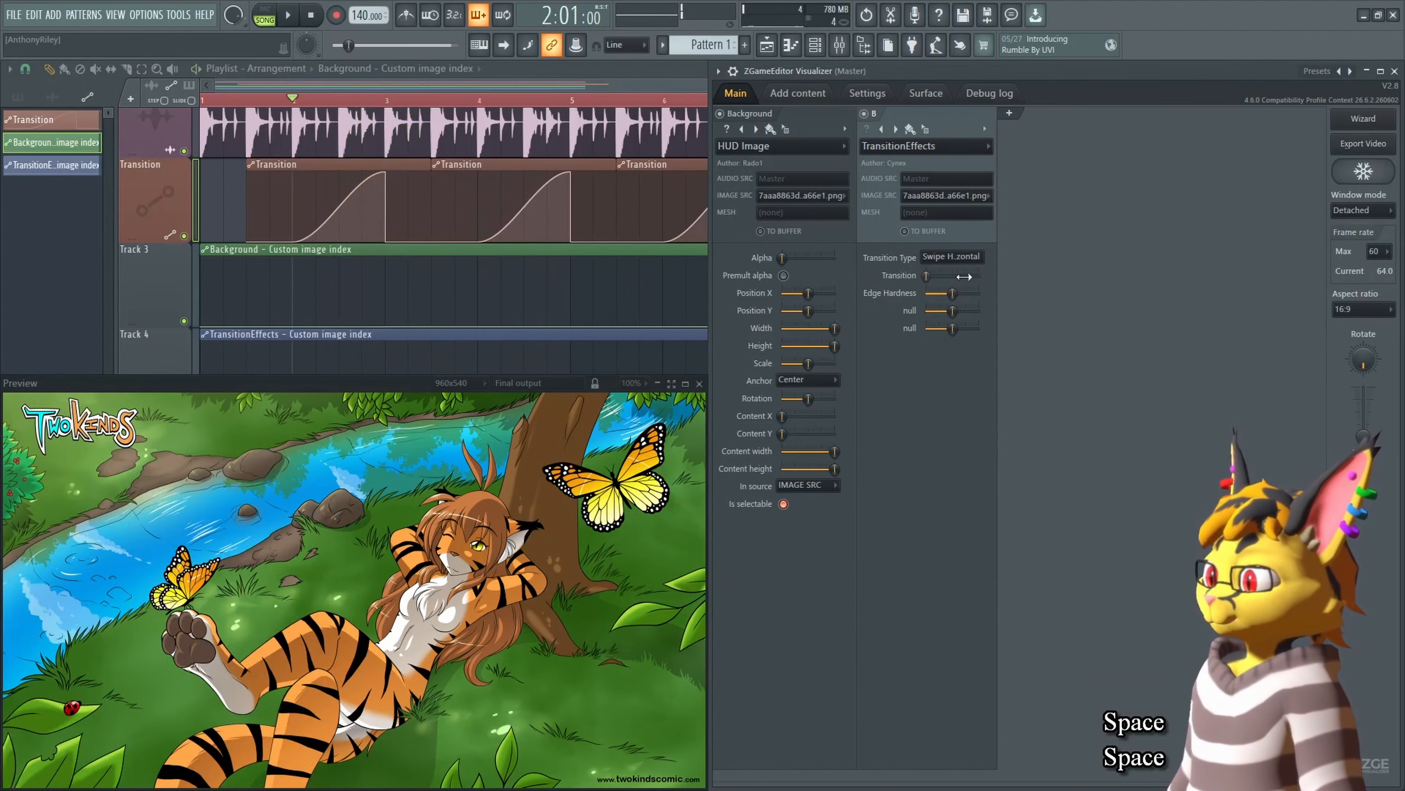
left_click(953, 275)
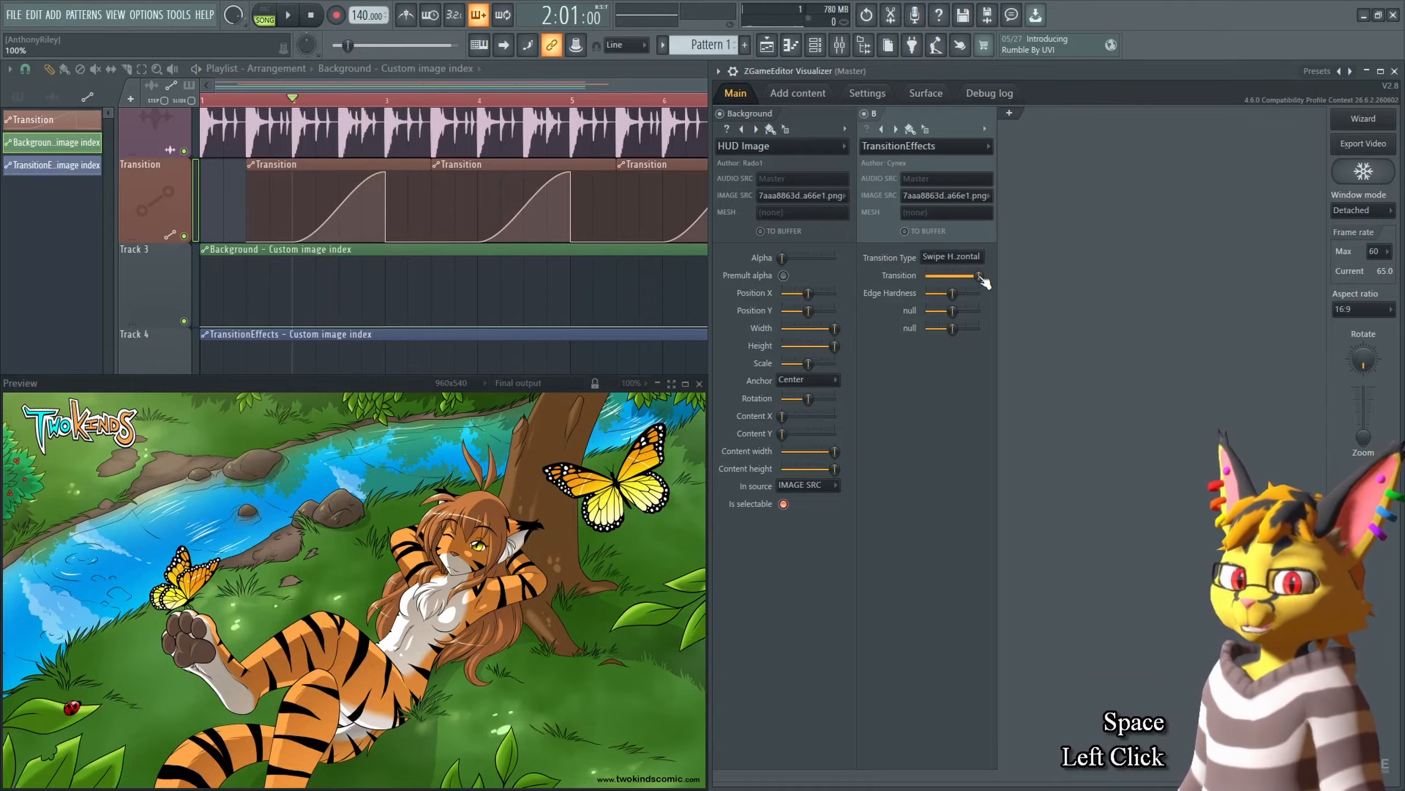
left_click_drag(979, 277, 925, 277)
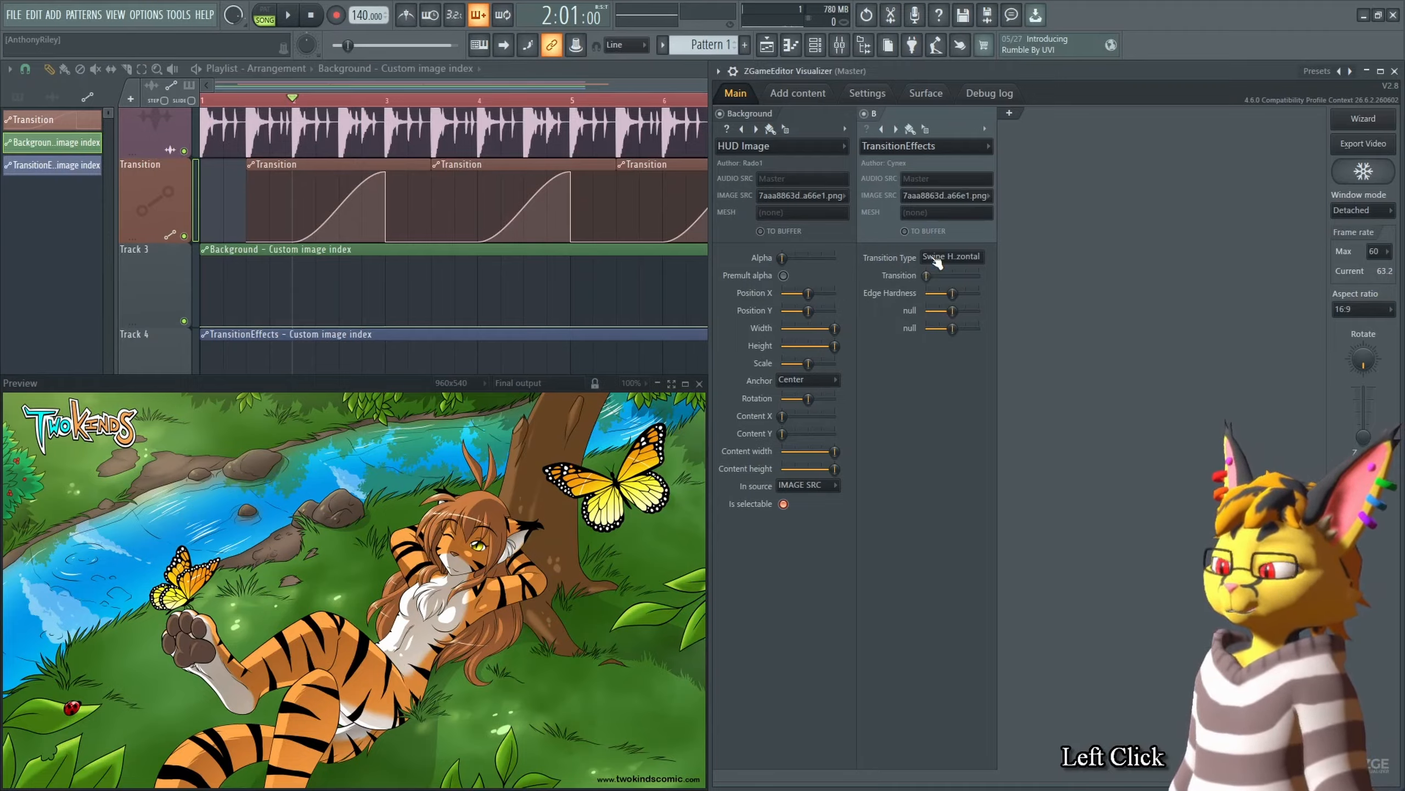
Step: Set the TransitionEffects image source to 854bca2bb6a264d8c6f9e66406363ee6.png and copy that value
left_click(951, 195)
left_click(933, 237)
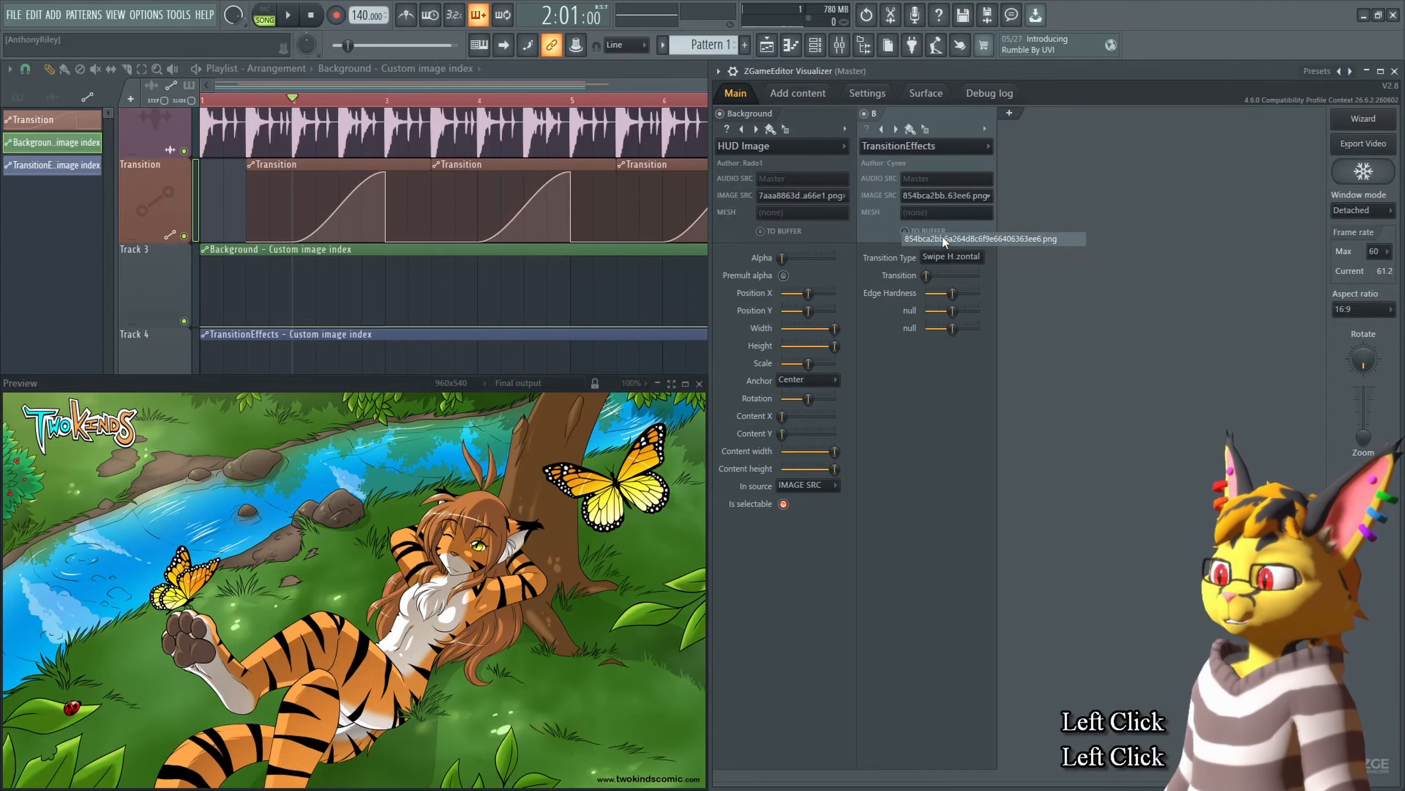
right_click(958, 195)
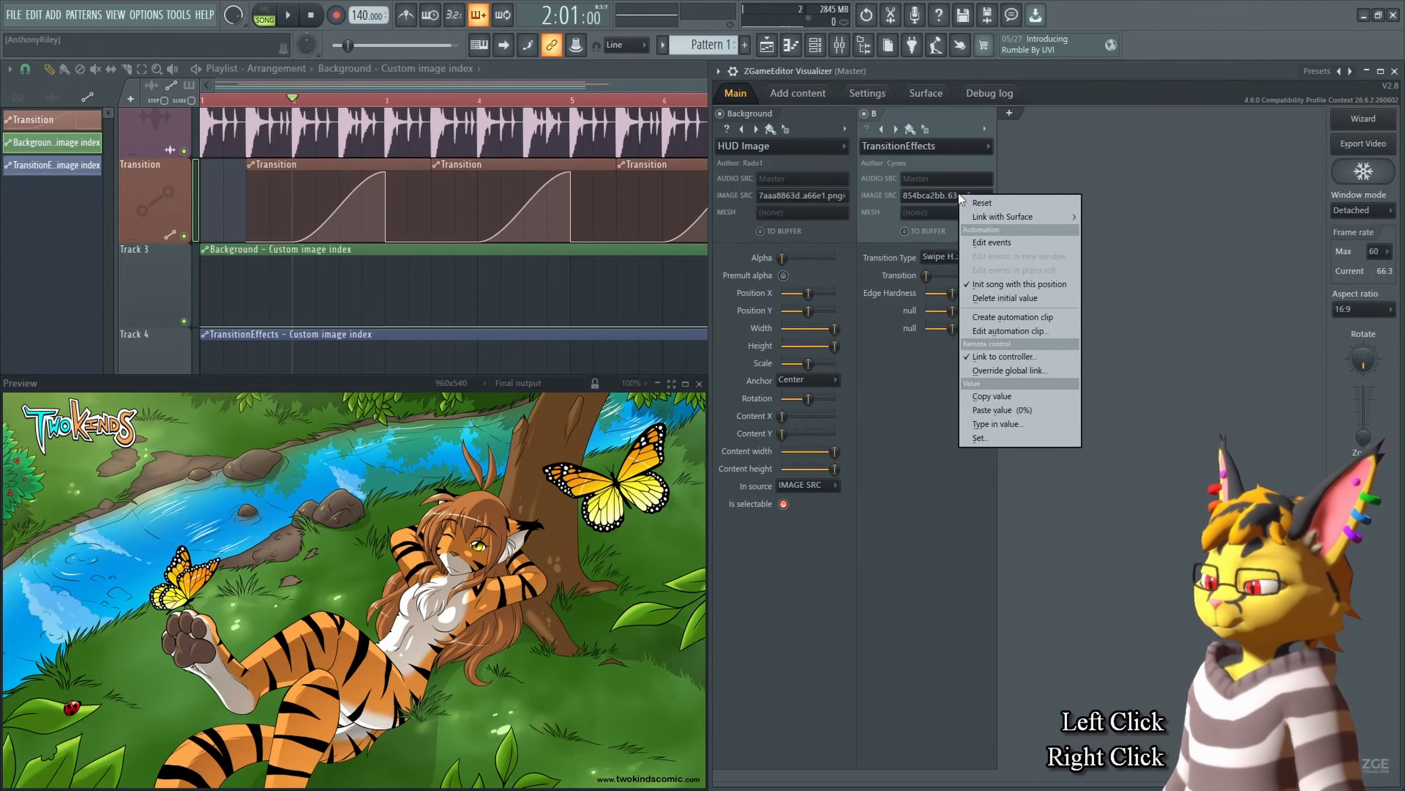
key("c")
Step: Add a point at bar 3 on the TransitionEffects automation clip and shift the clip about one and a half bars later
middle_click(594, 306)
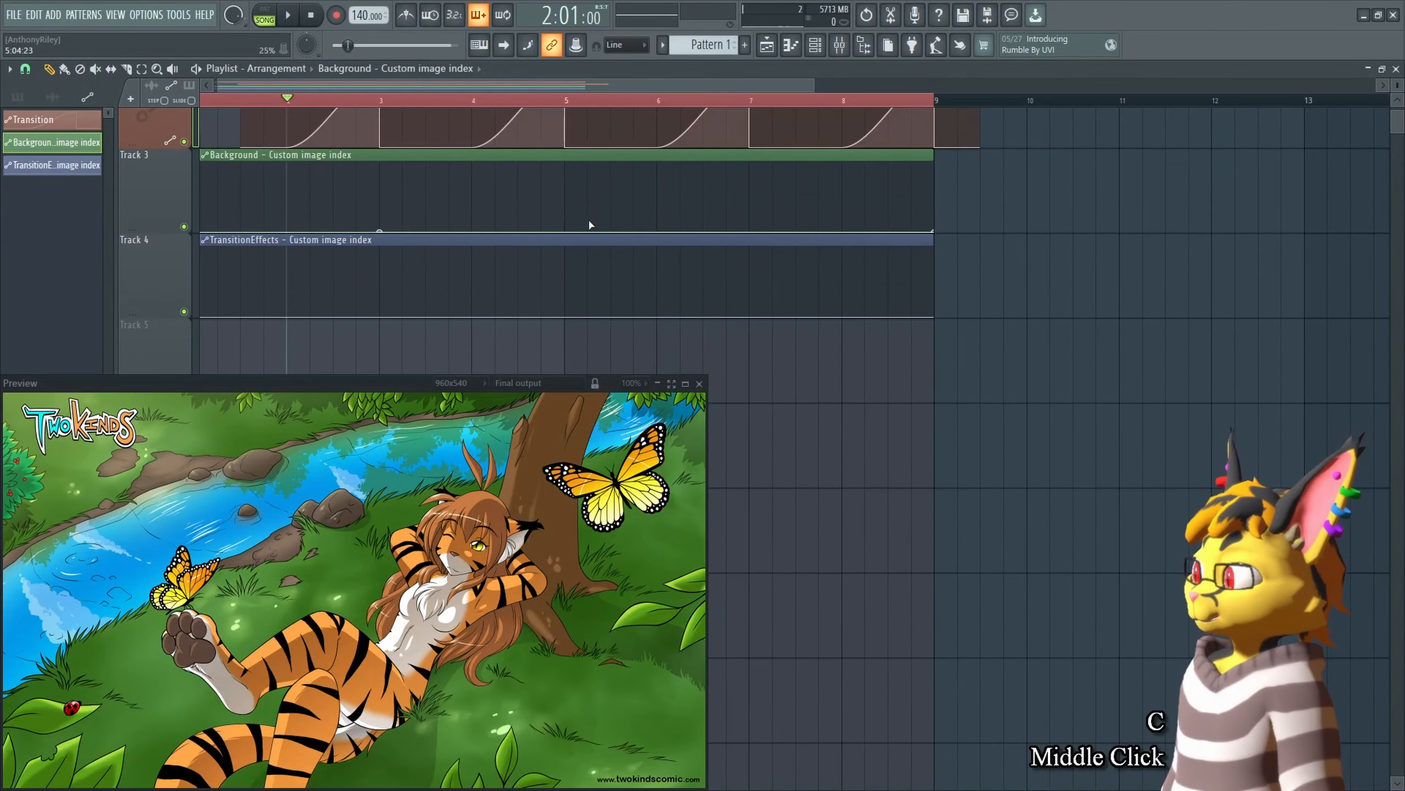
right_click(379, 316, "shift")
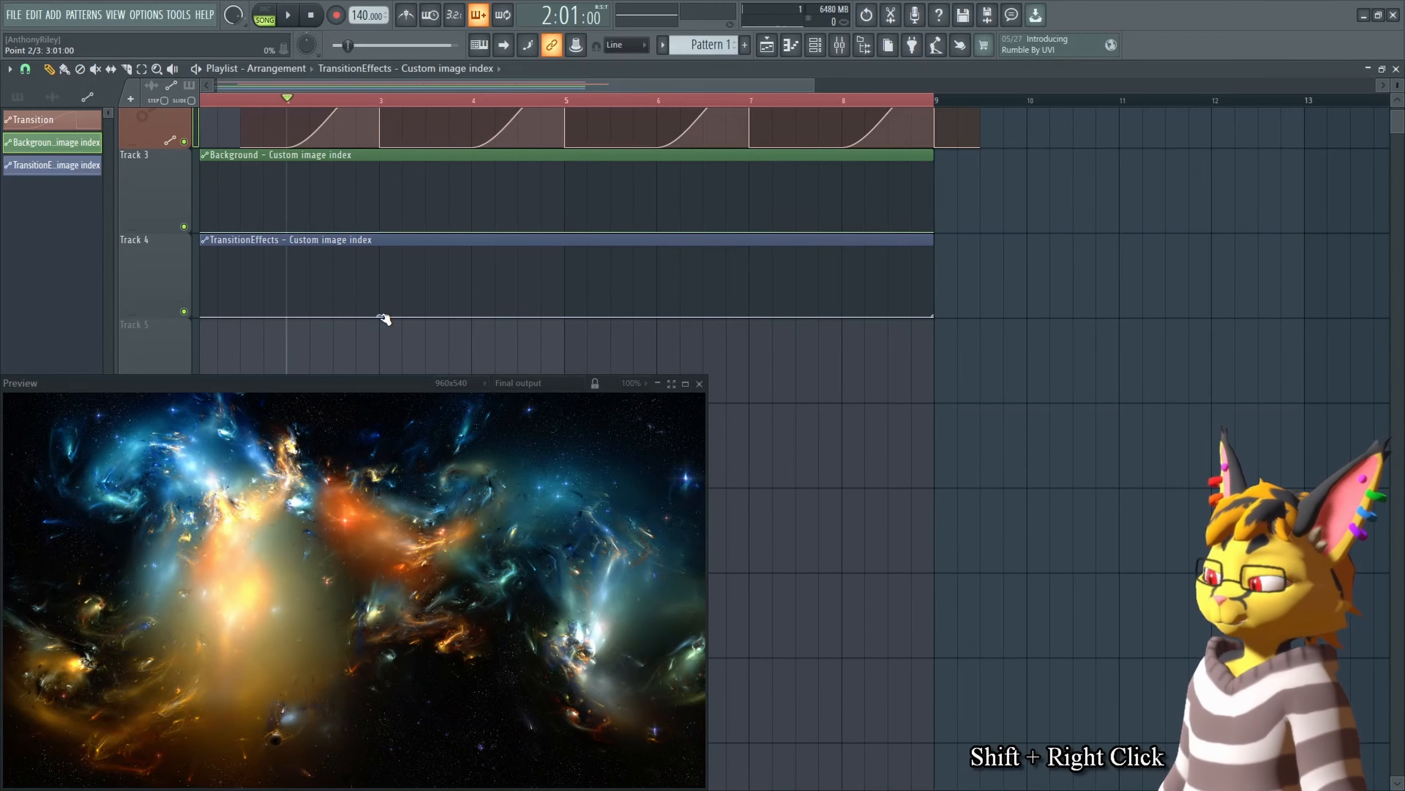
left_click(388, 318)
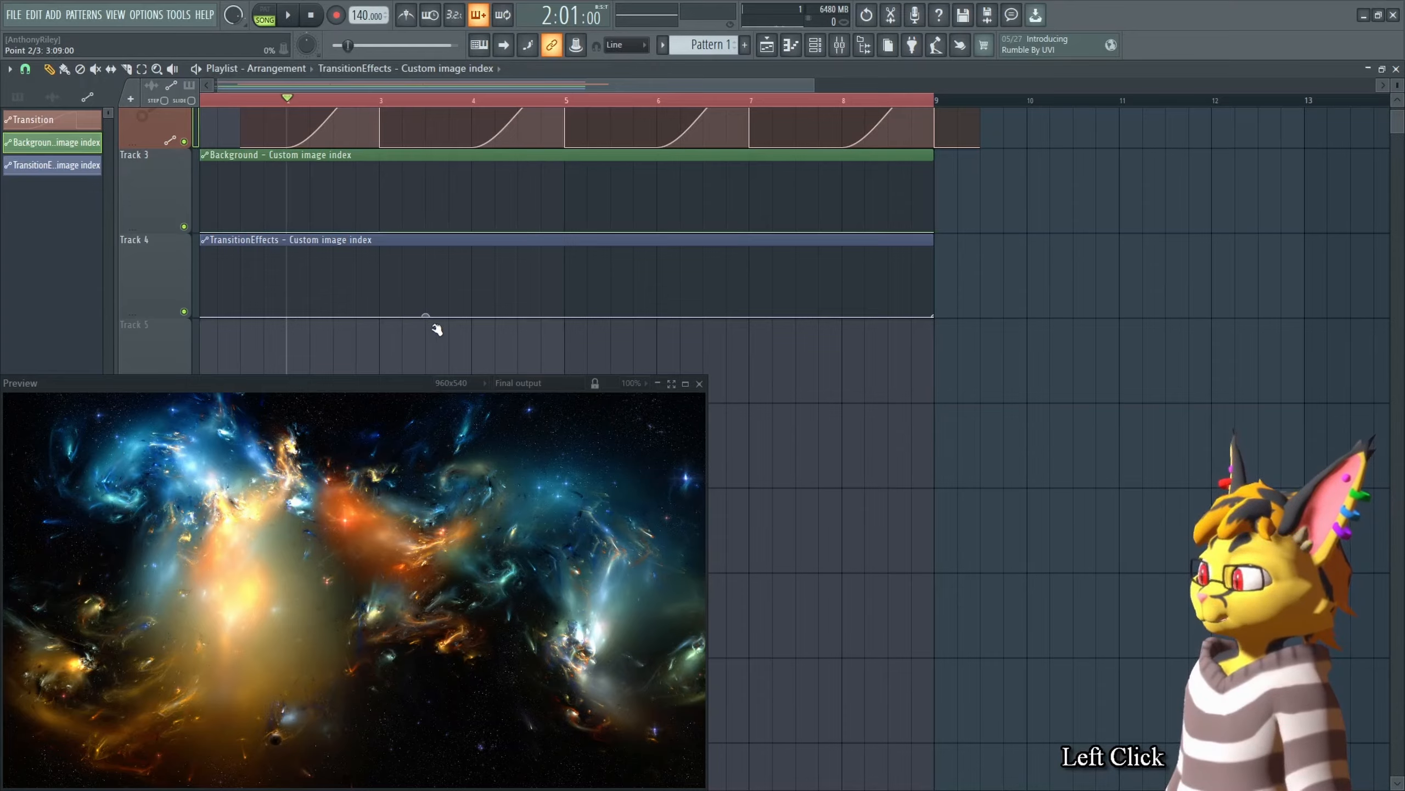
left_click_drag(425, 242, 564, 245)
left_click(567, 319, "shift")
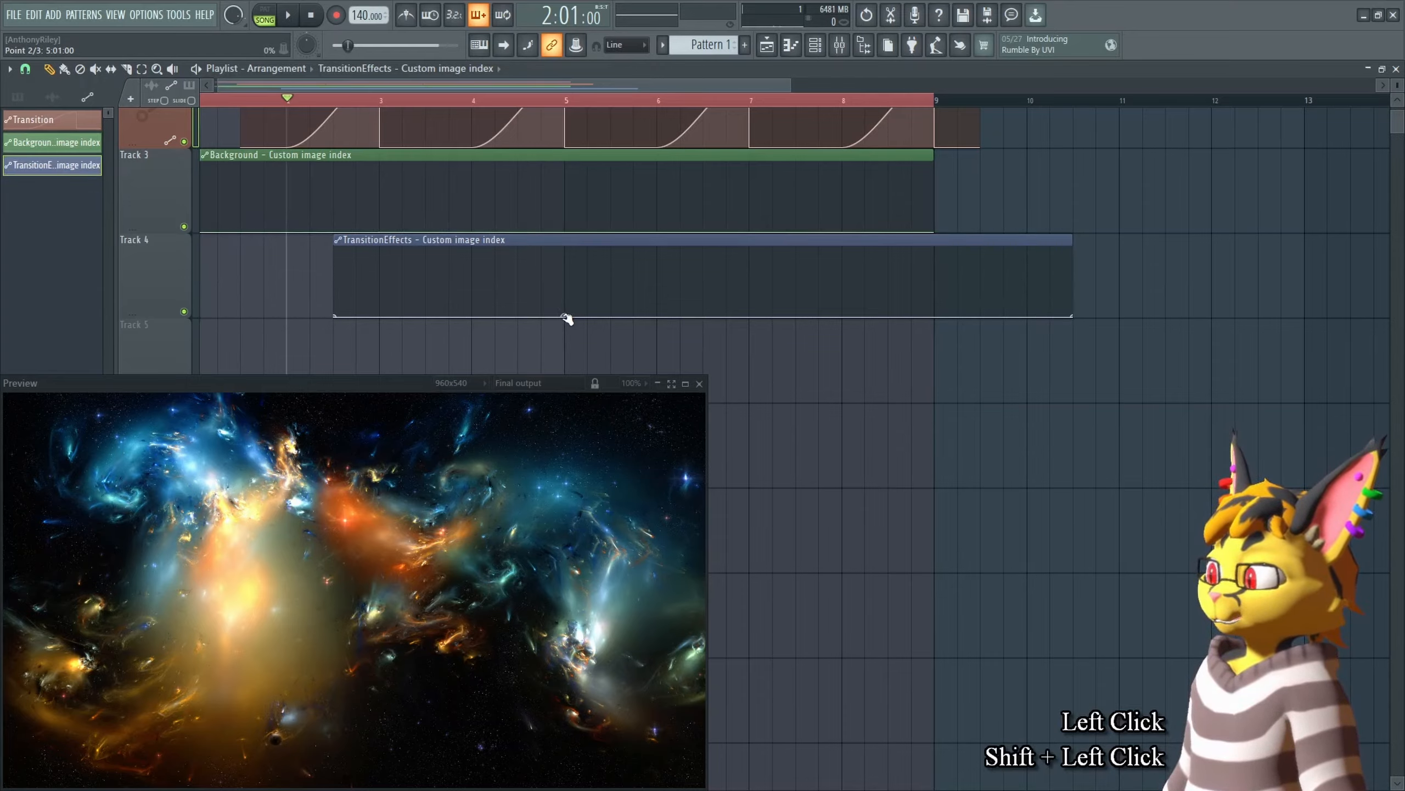
Step: Remove the extra point and paste the copied image value into the TransitionEffects point at bar 3
right_click(382, 313)
right_click(383, 313)
left_click(410, 334)
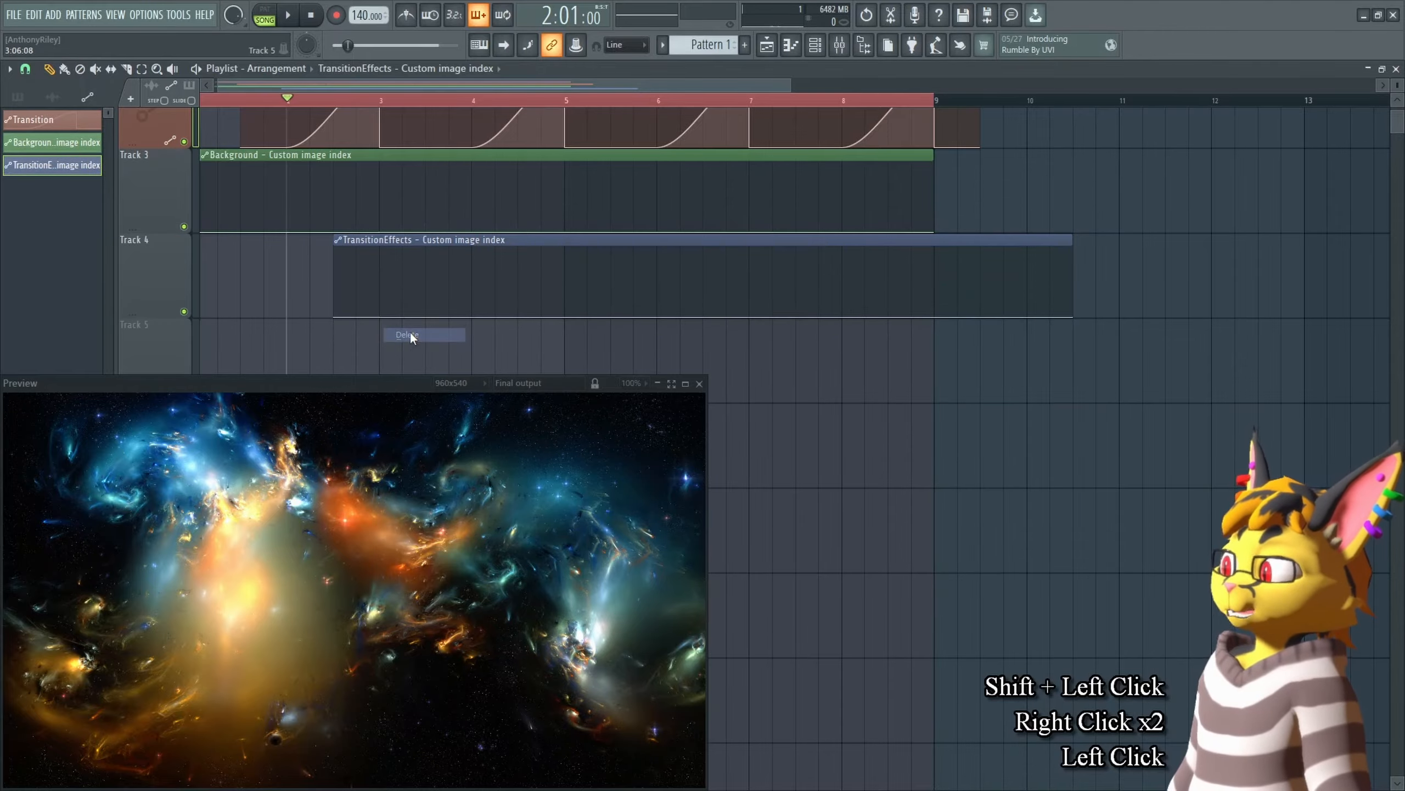
right_click(382, 317)
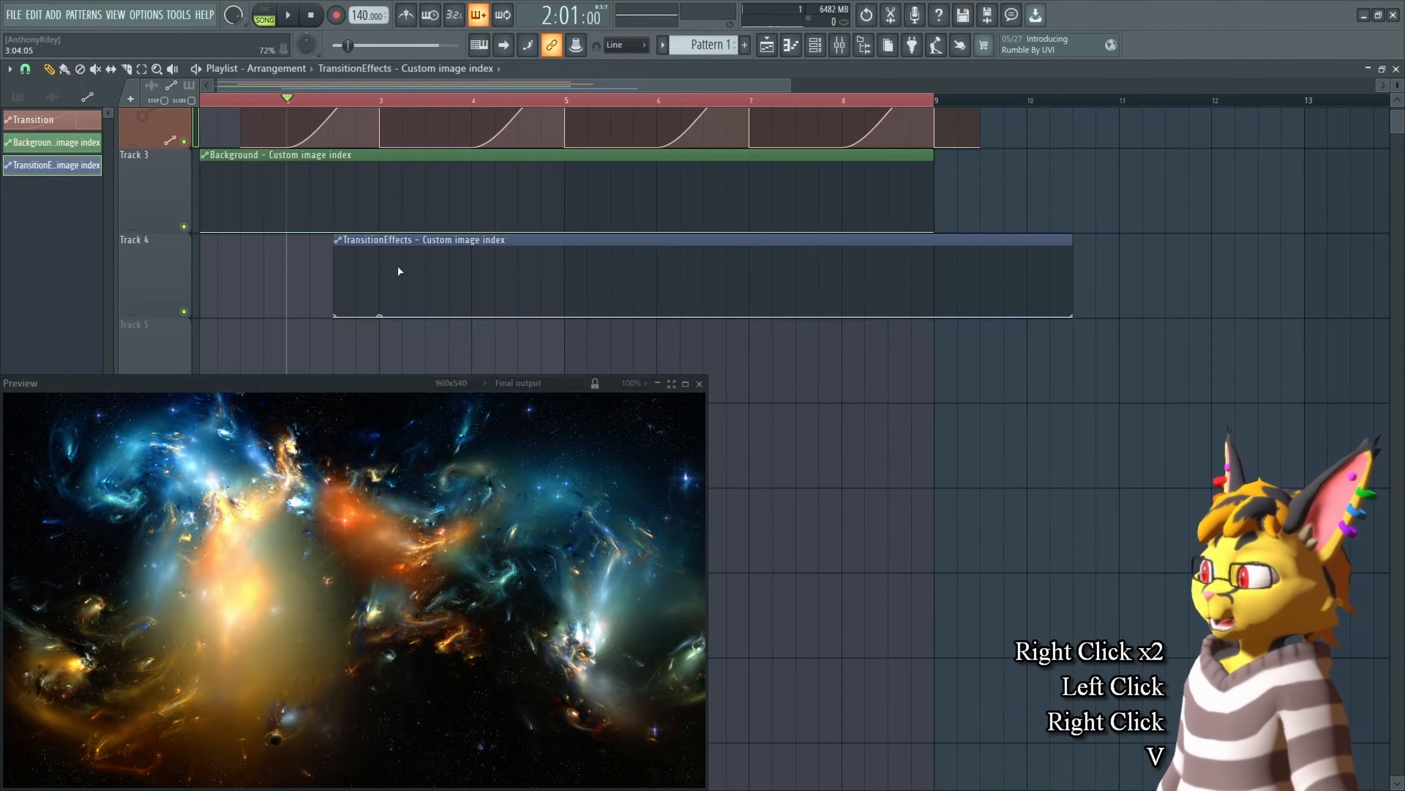
scroll(389, 168, "up", 1)
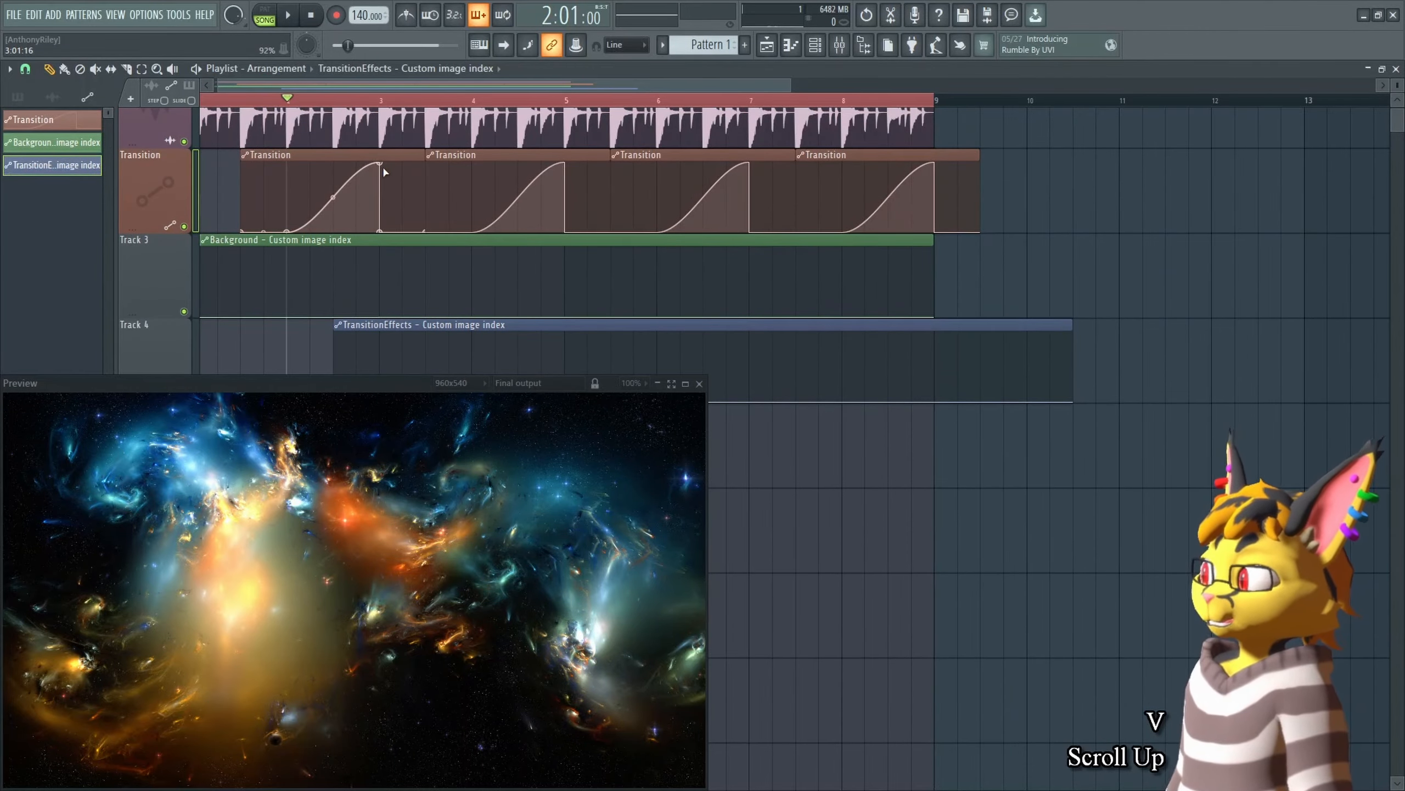
scroll(381, 310, "down", 1)
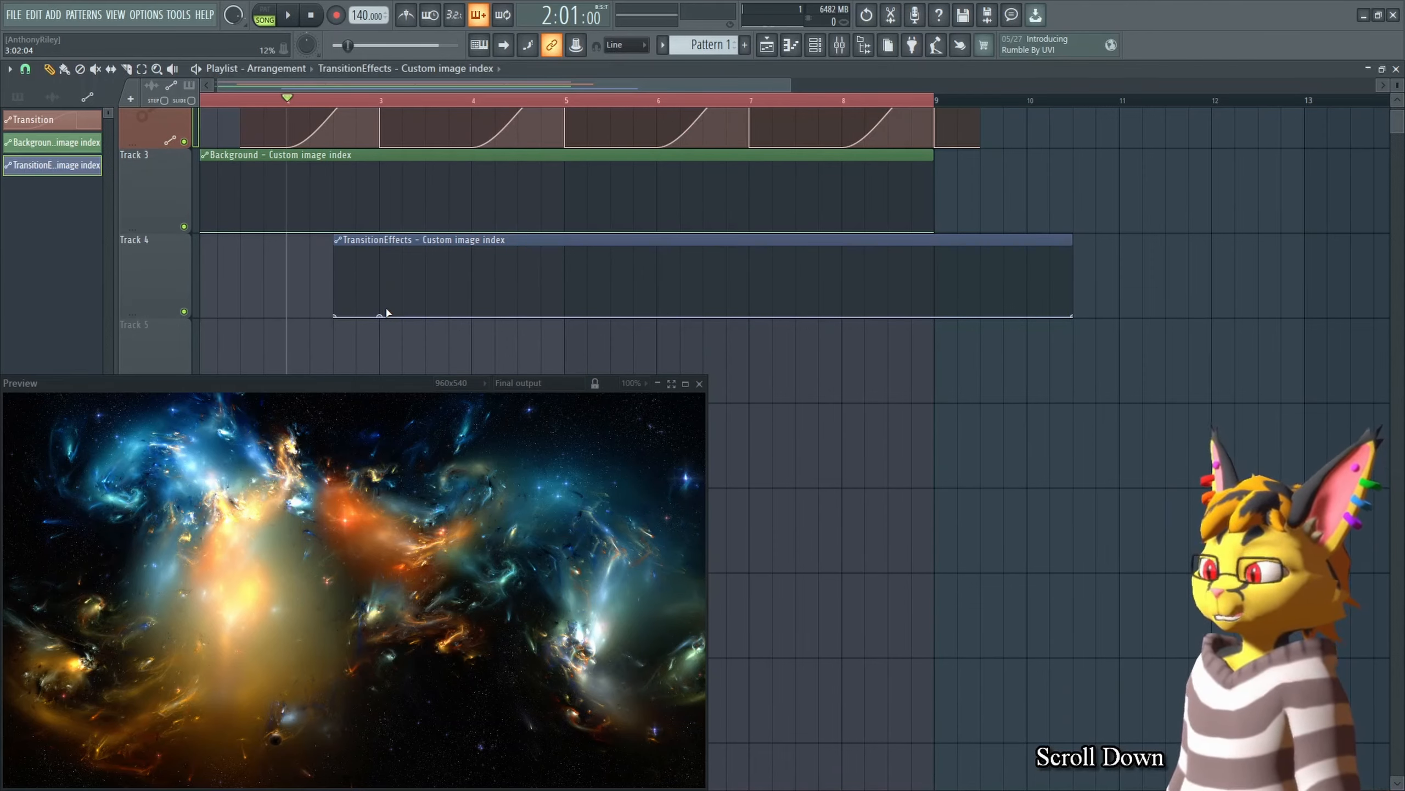
Step: Play back the start of the arrangement in the preview and stop it
key("space")
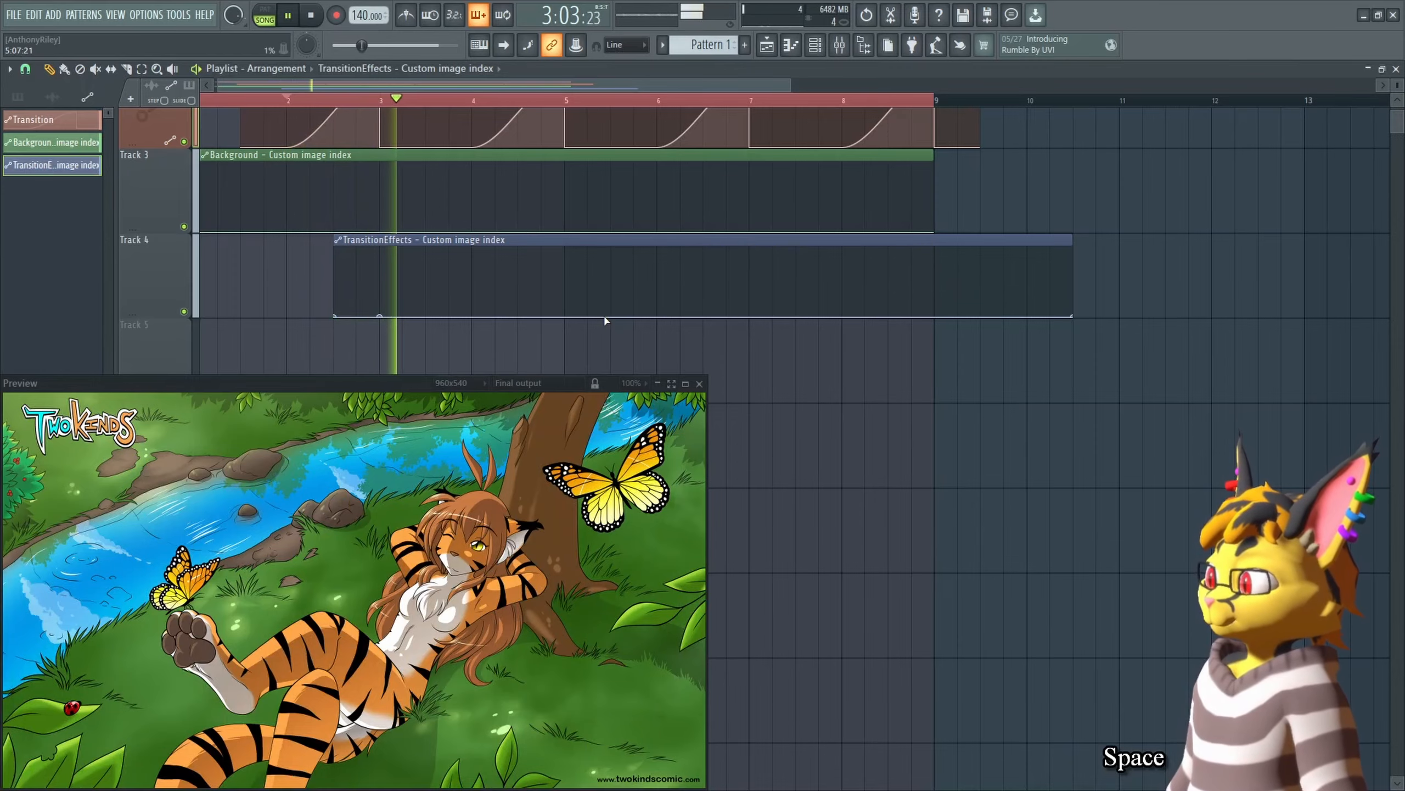
key("space")
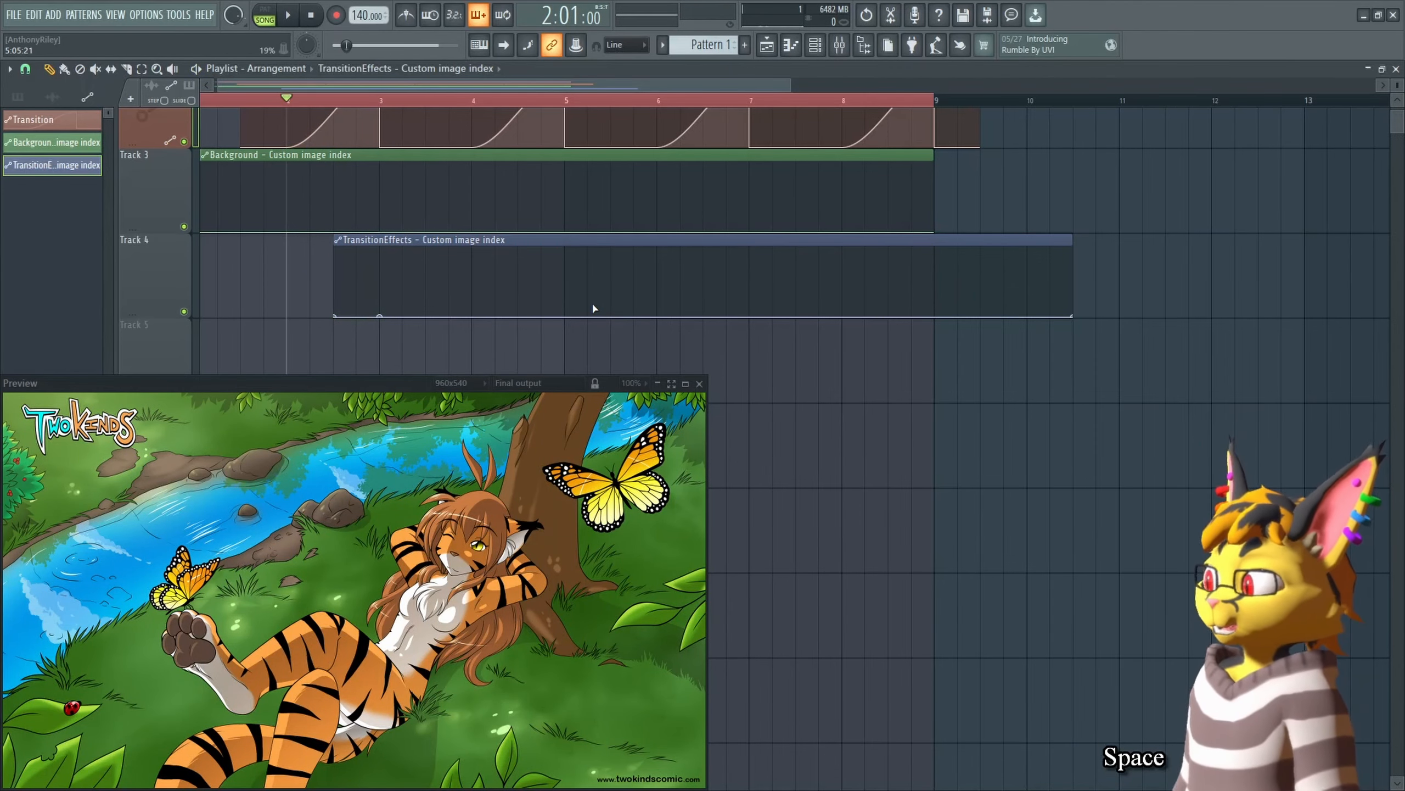
scroll(426, 189, "up", 2)
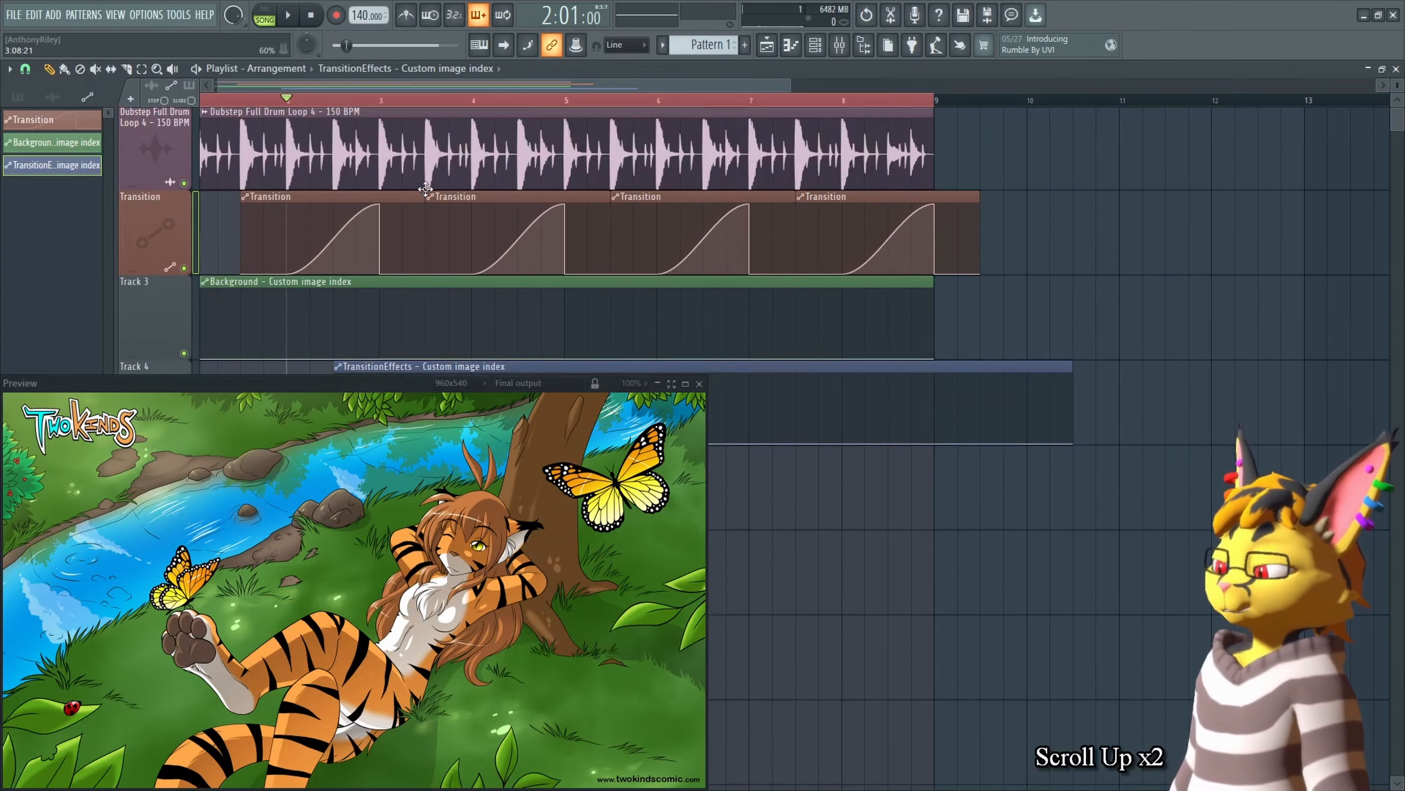
scroll(455, 193, "down", 1)
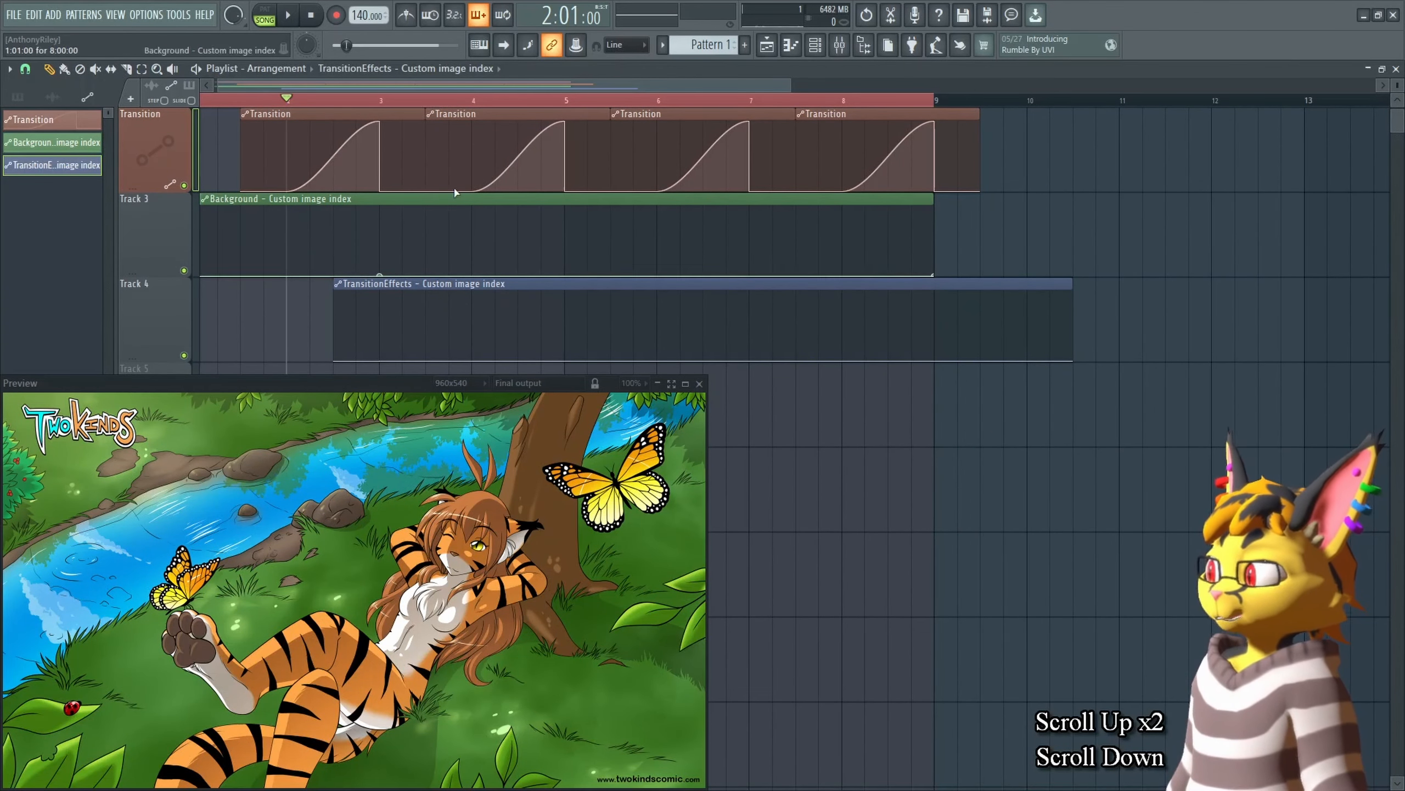
Step: Paste the copied image value into the TransitionEffects automation point at bar 3 again
left_click(381, 359)
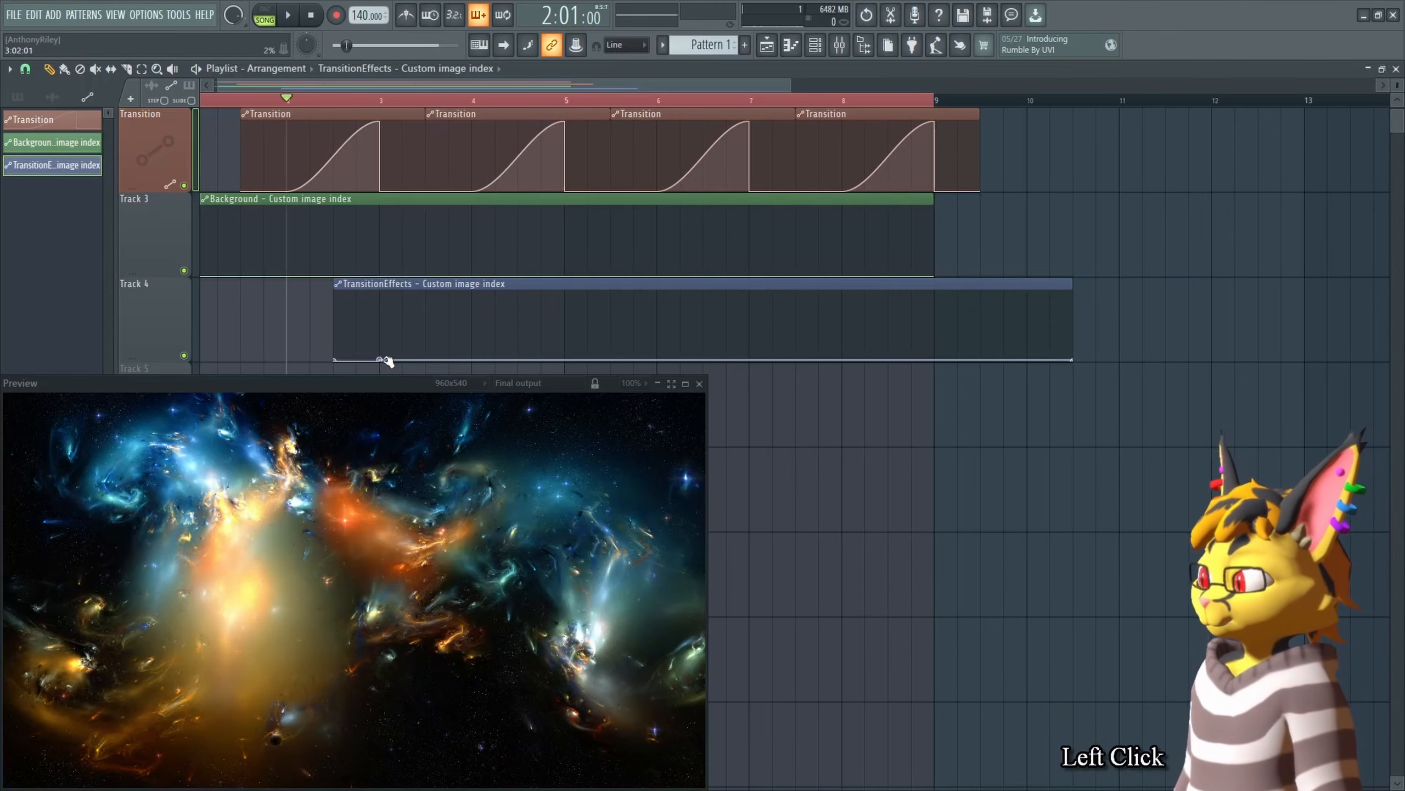
left_click(383, 359, "shift")
right_click(430, 361)
key("v")
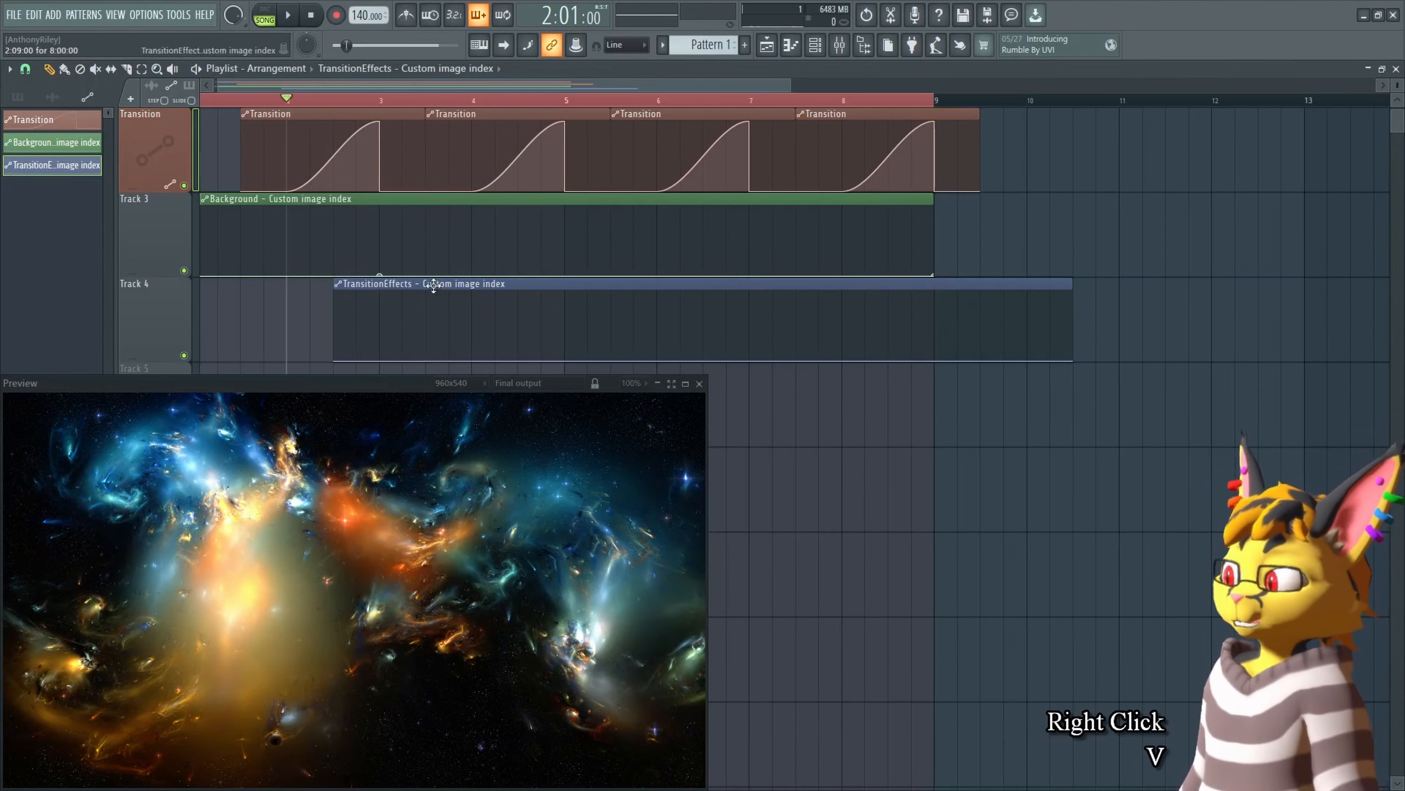
Step: Move the playhead to bar 3, set the TransitionEffects image source to Digitalis - YeenCleanfaceStomp_4K.mp4, and copy that value
left_click(377, 276, "shift")
scroll(463, 249, "down", 1)
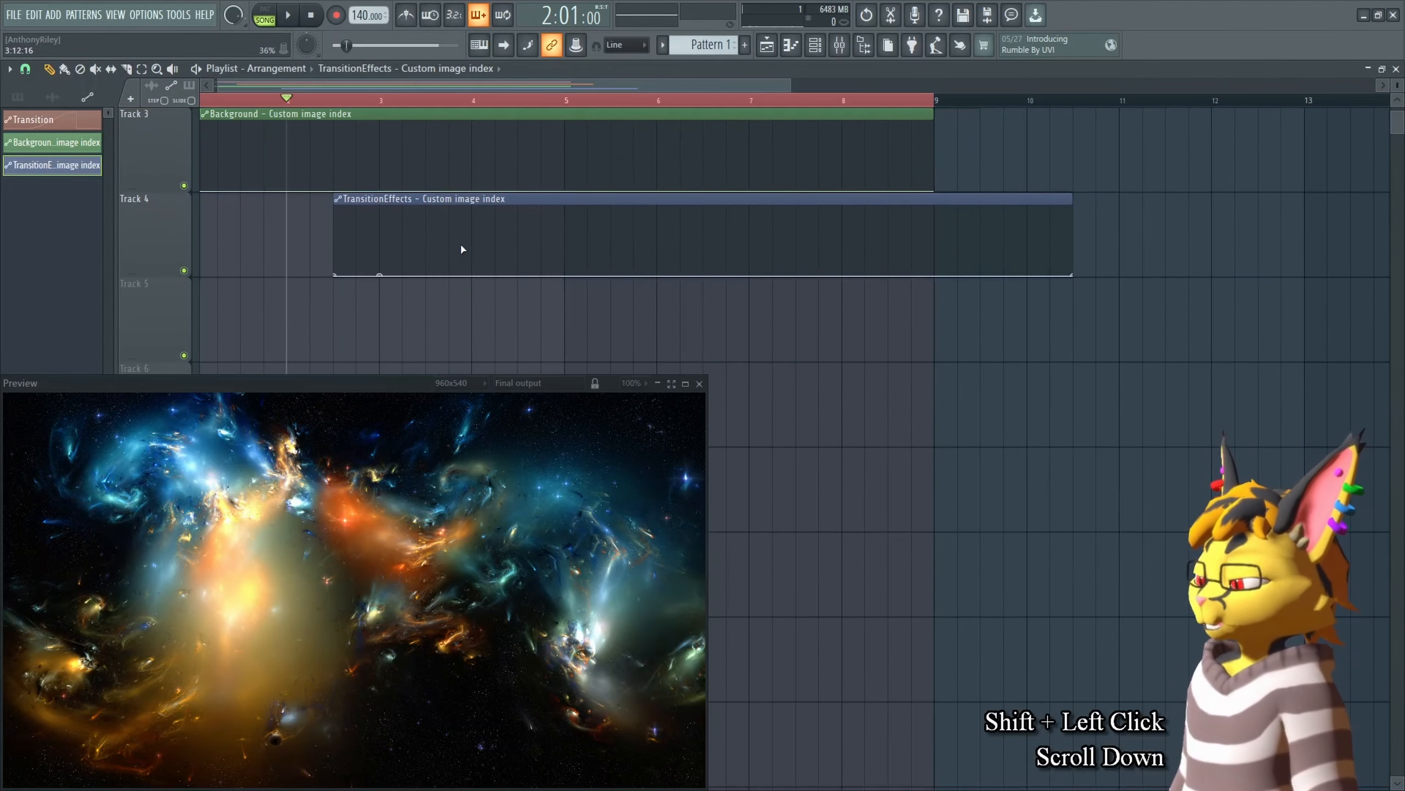
key("Tab")
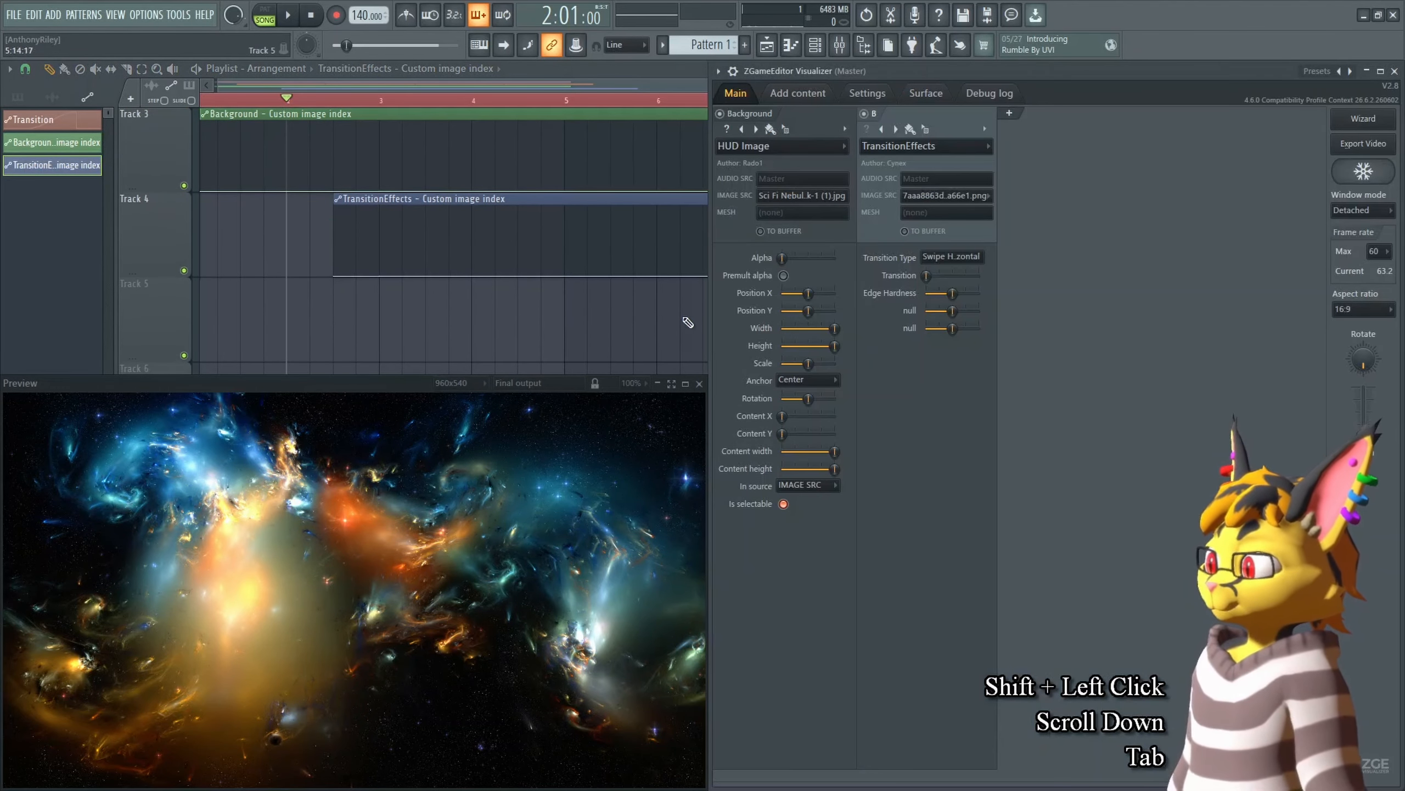
left_click(943, 195)
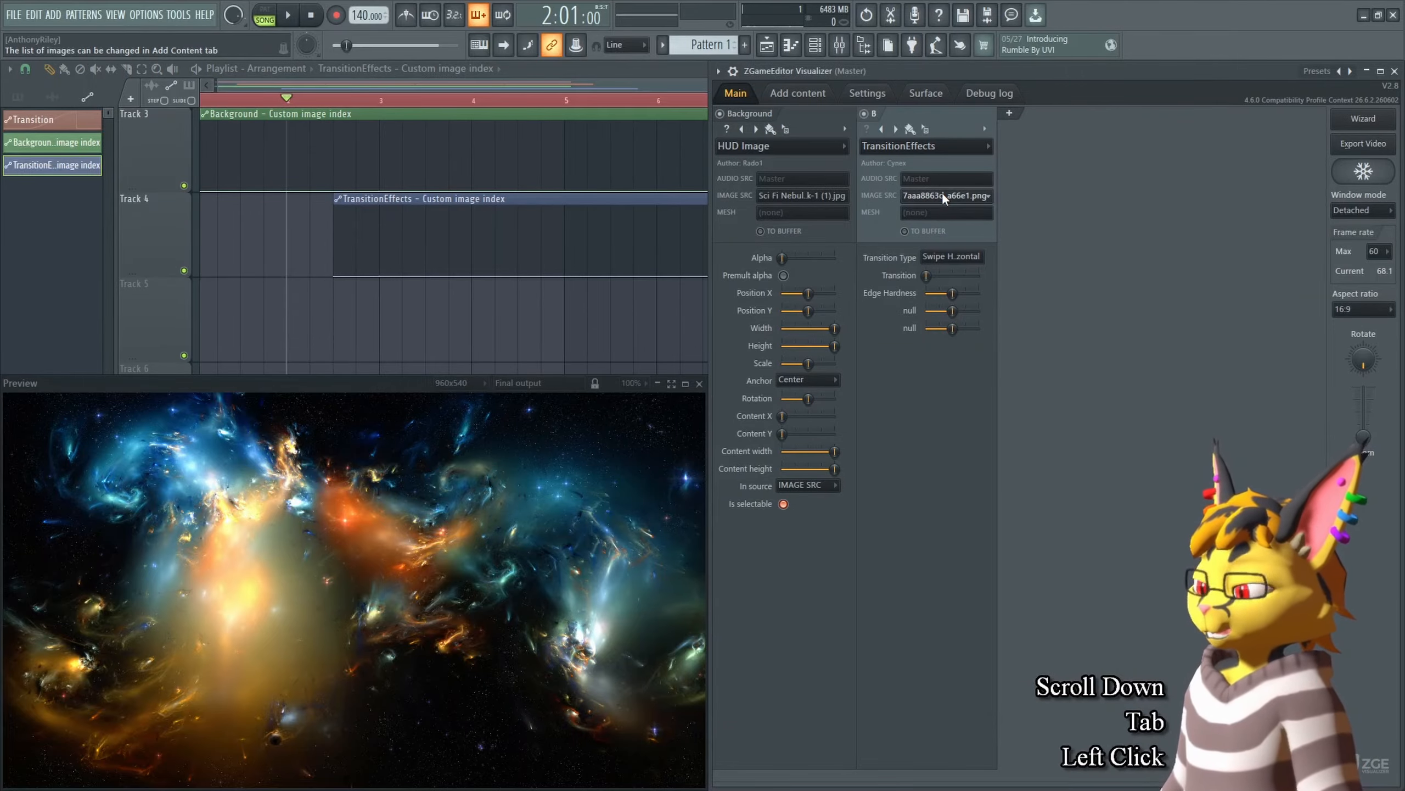
left_click(657, 323)
right_click(570, 325)
left_click(379, 102)
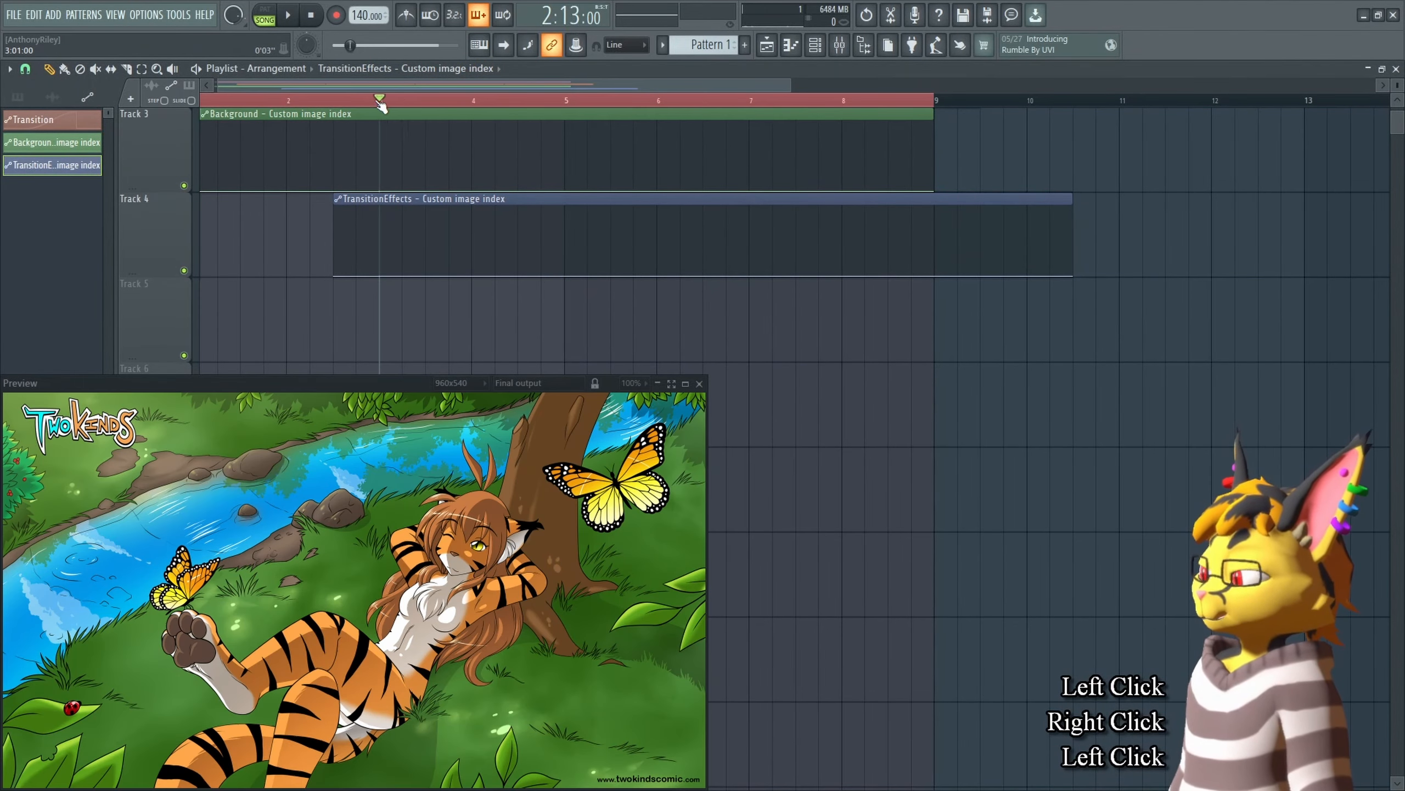
key("Tab")
left_click(946, 195)
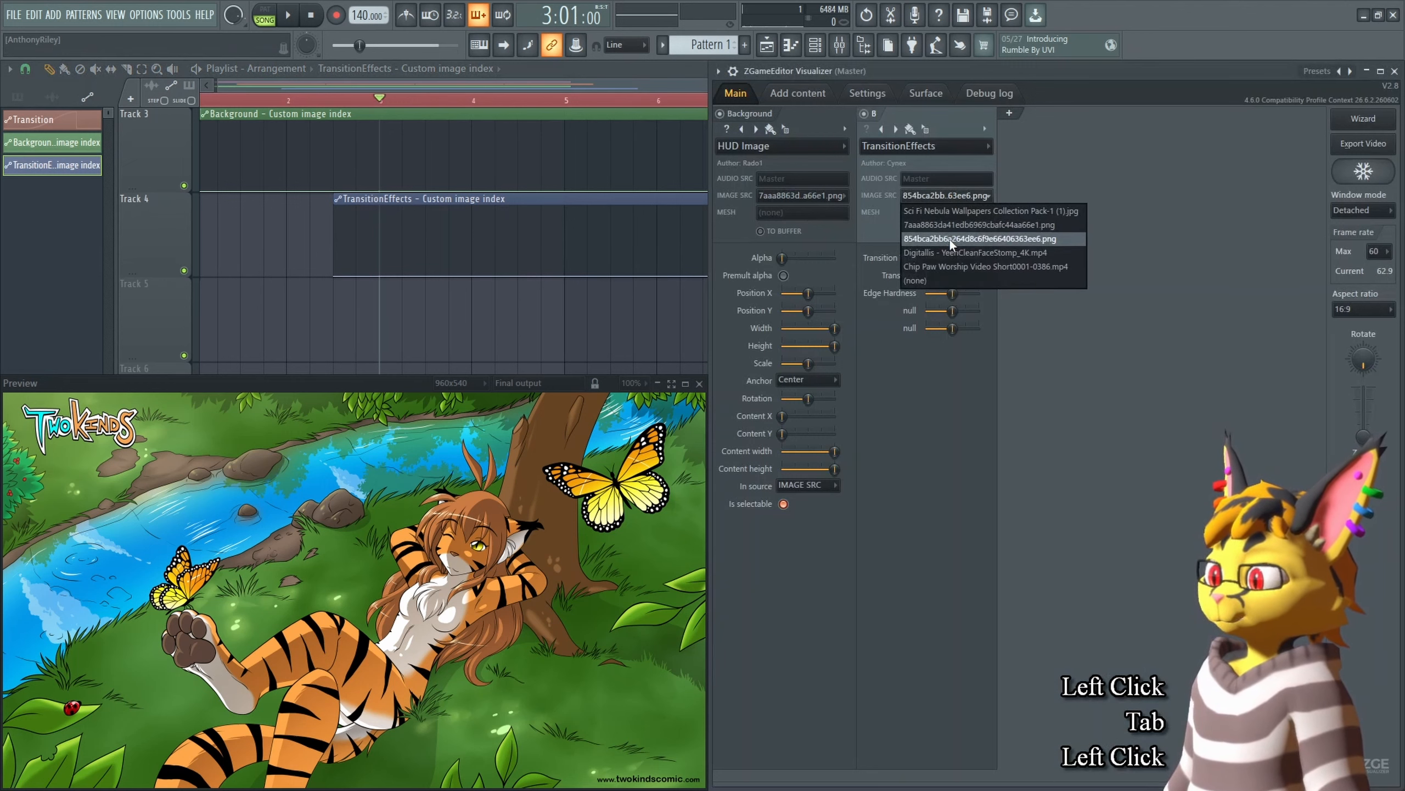
left_click(961, 253)
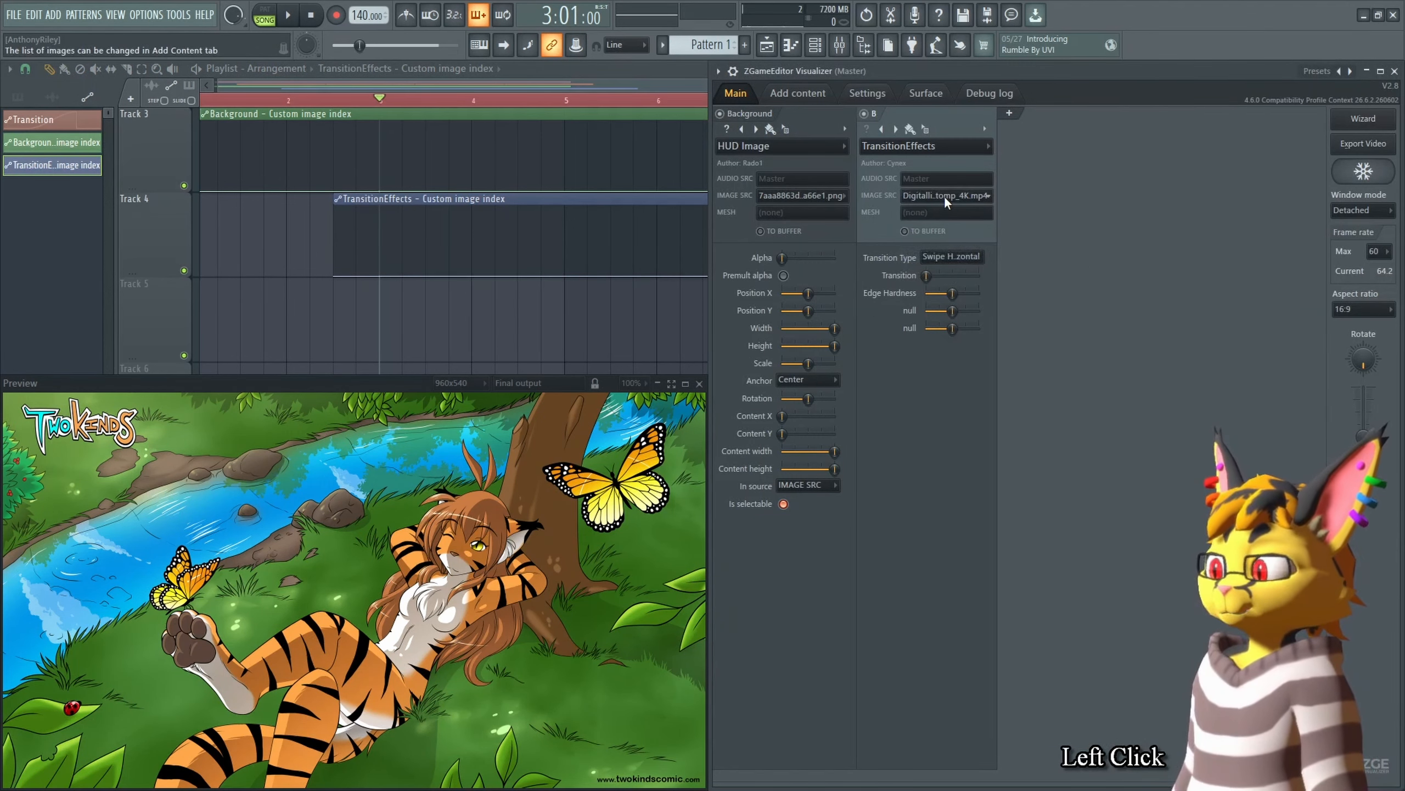
right_click(944, 196)
key("c")
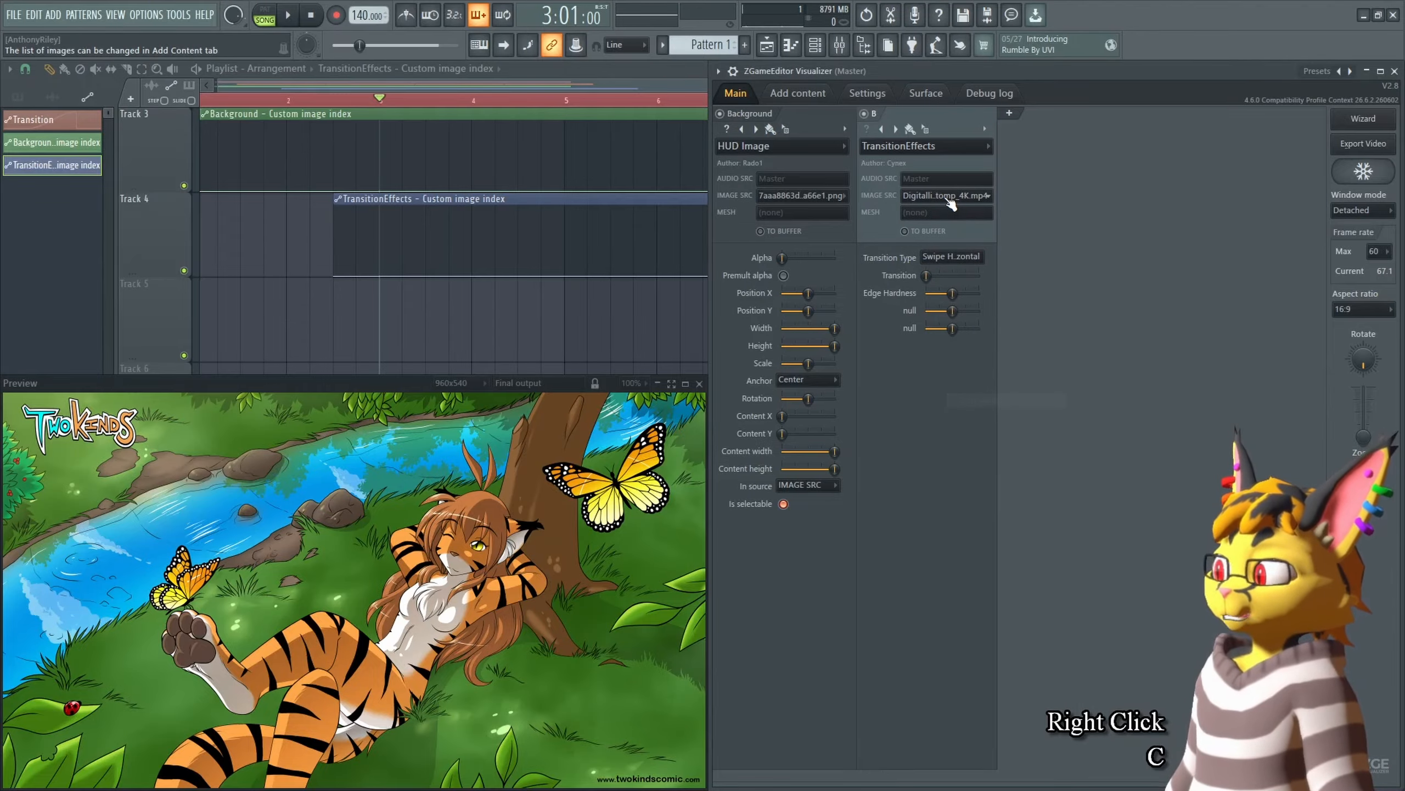
Step: Add a TransitionEffects automation point at bar 5 and paste the copied Digitalis image value into it
middle_click(531, 327)
right_click(498, 303, "shift")
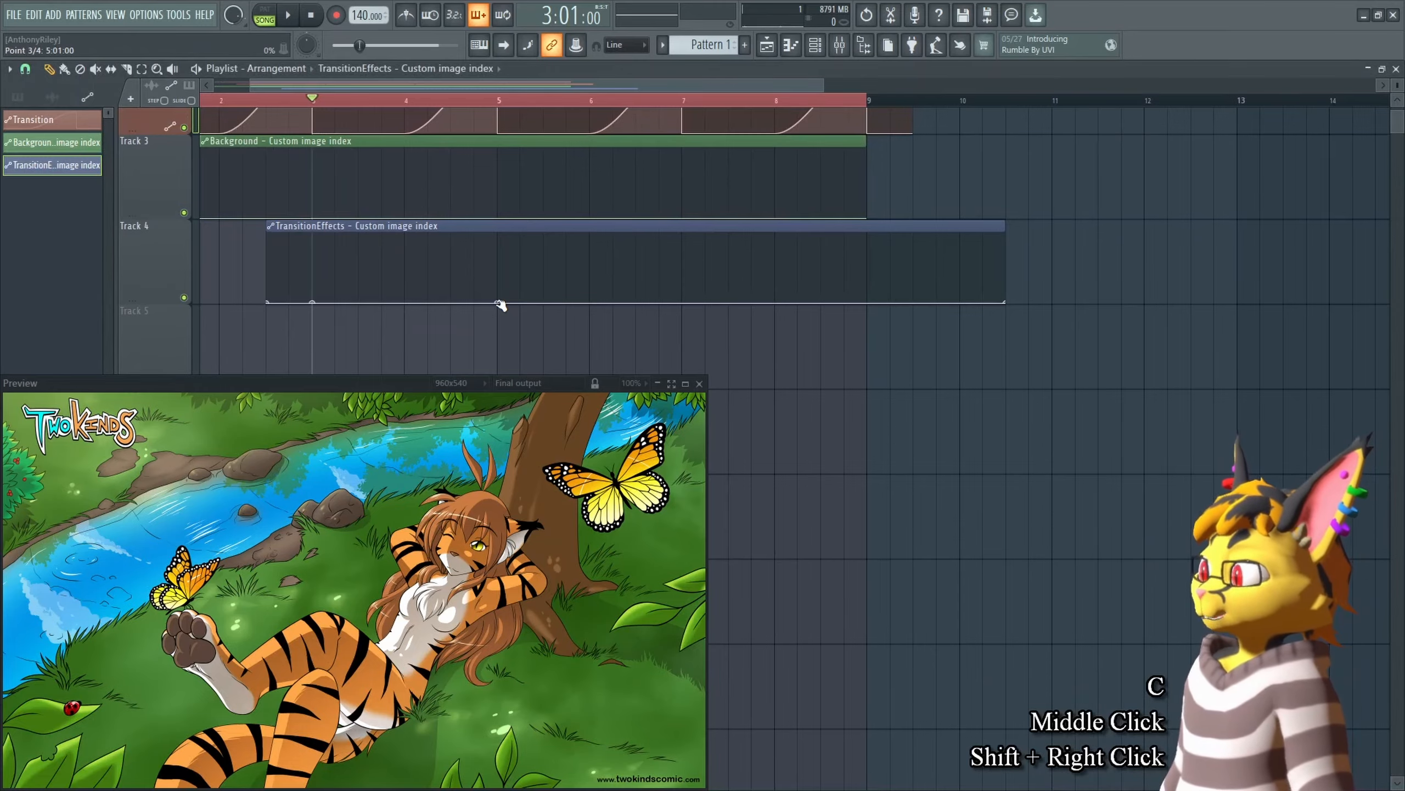
right_click(495, 303)
key("v")
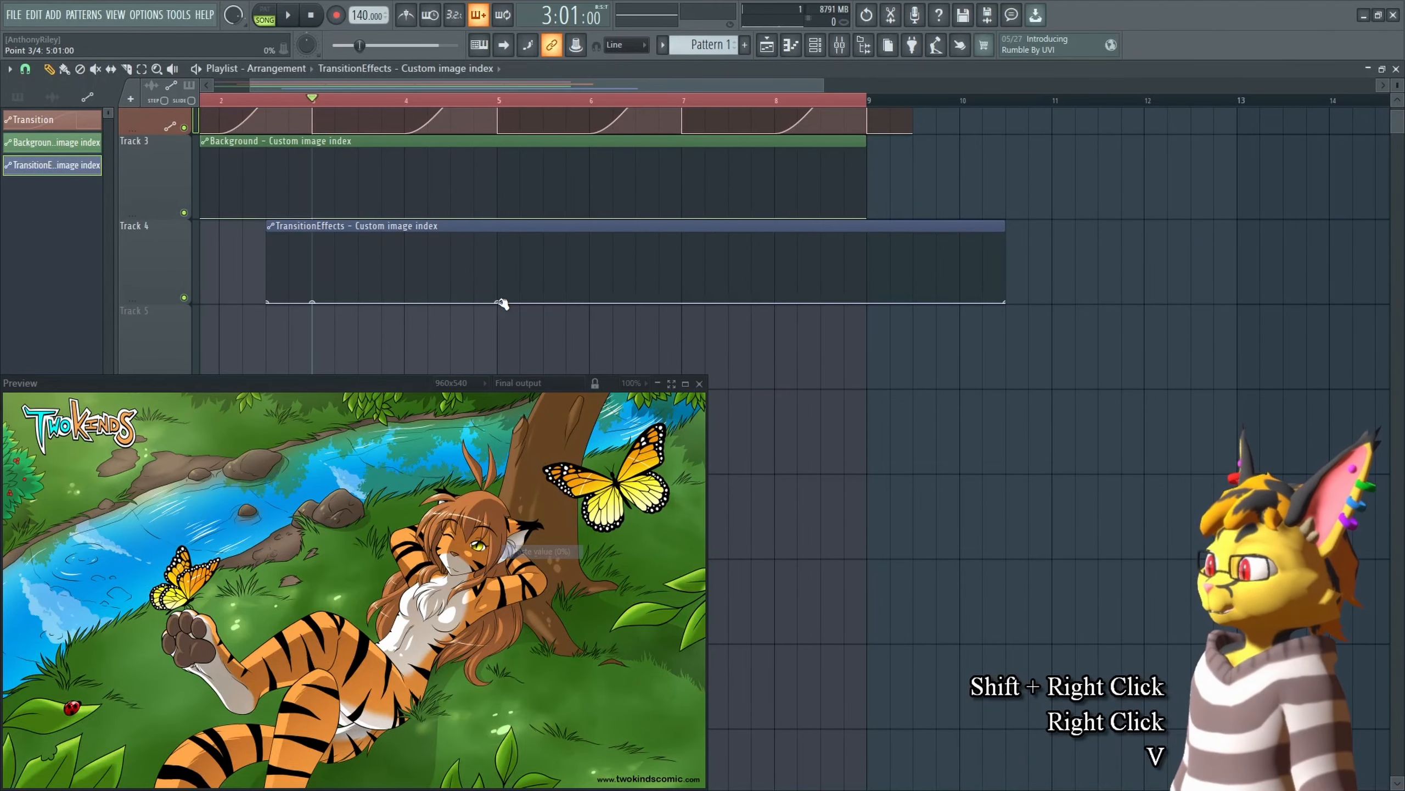
Step: Set the TransitionEffects image source to Chip Paw Worship Video Short0001-0386.mp4, copy it, and paste it into a new point at bar 7
key("Tab")
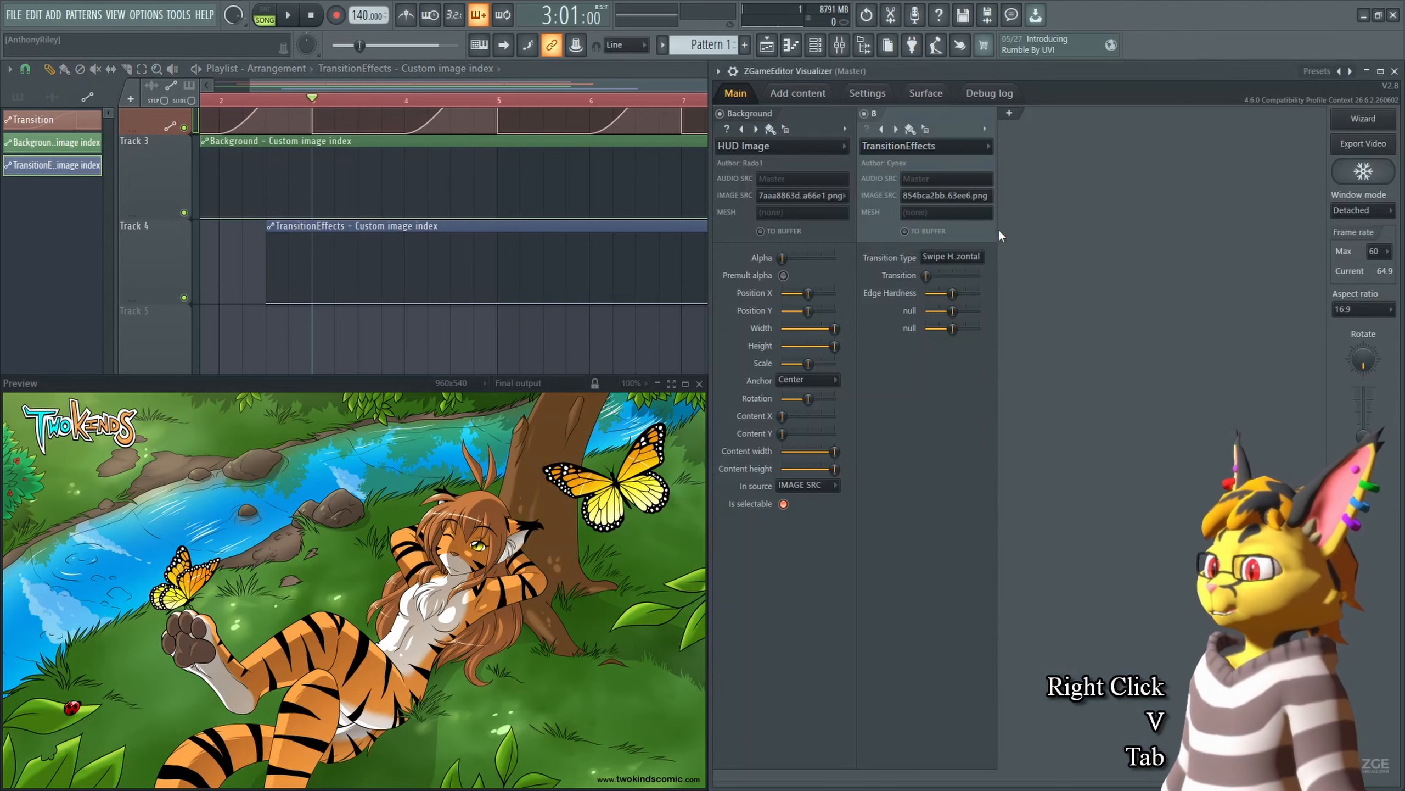
left_click(981, 200)
left_click(954, 272)
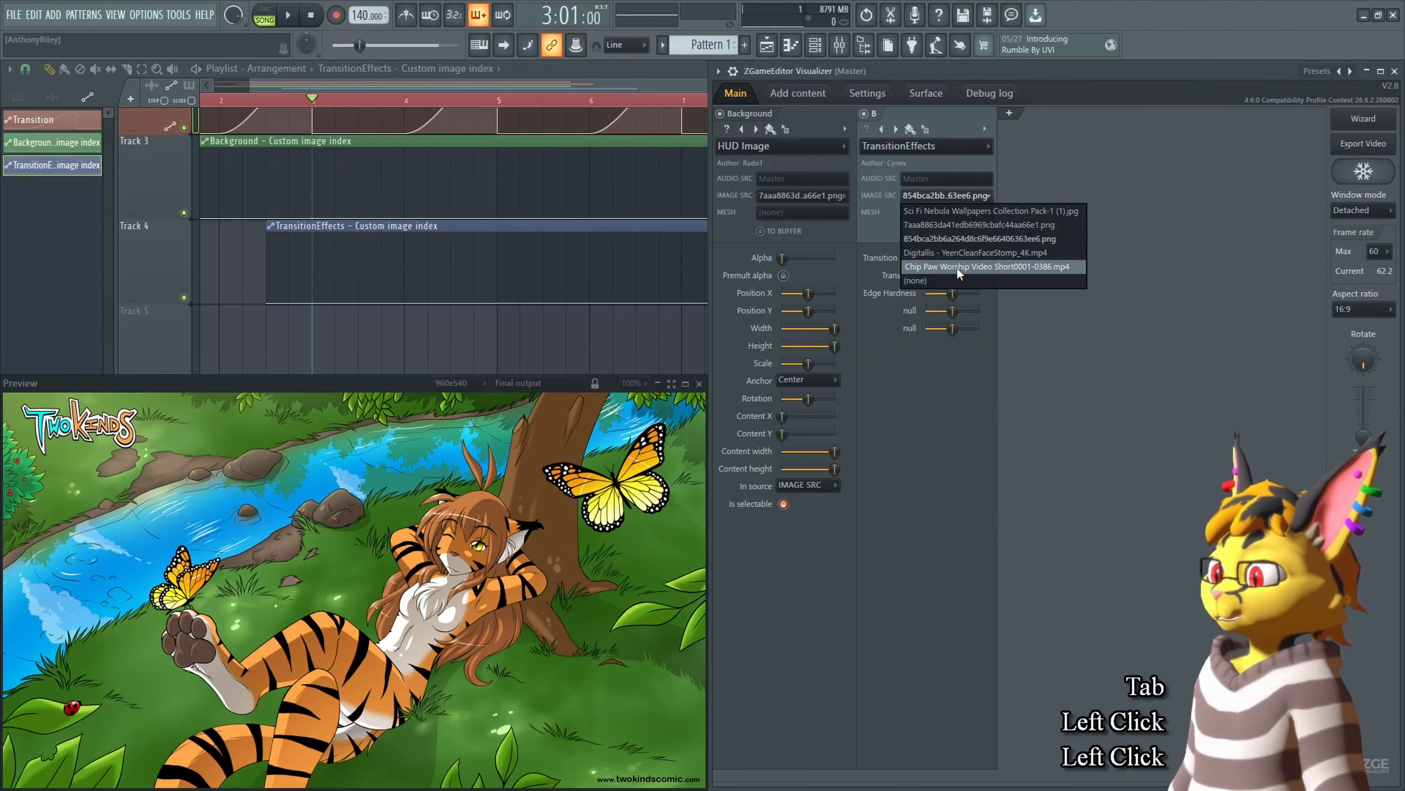
right_click(951, 204)
key("c")
middle_click(583, 326)
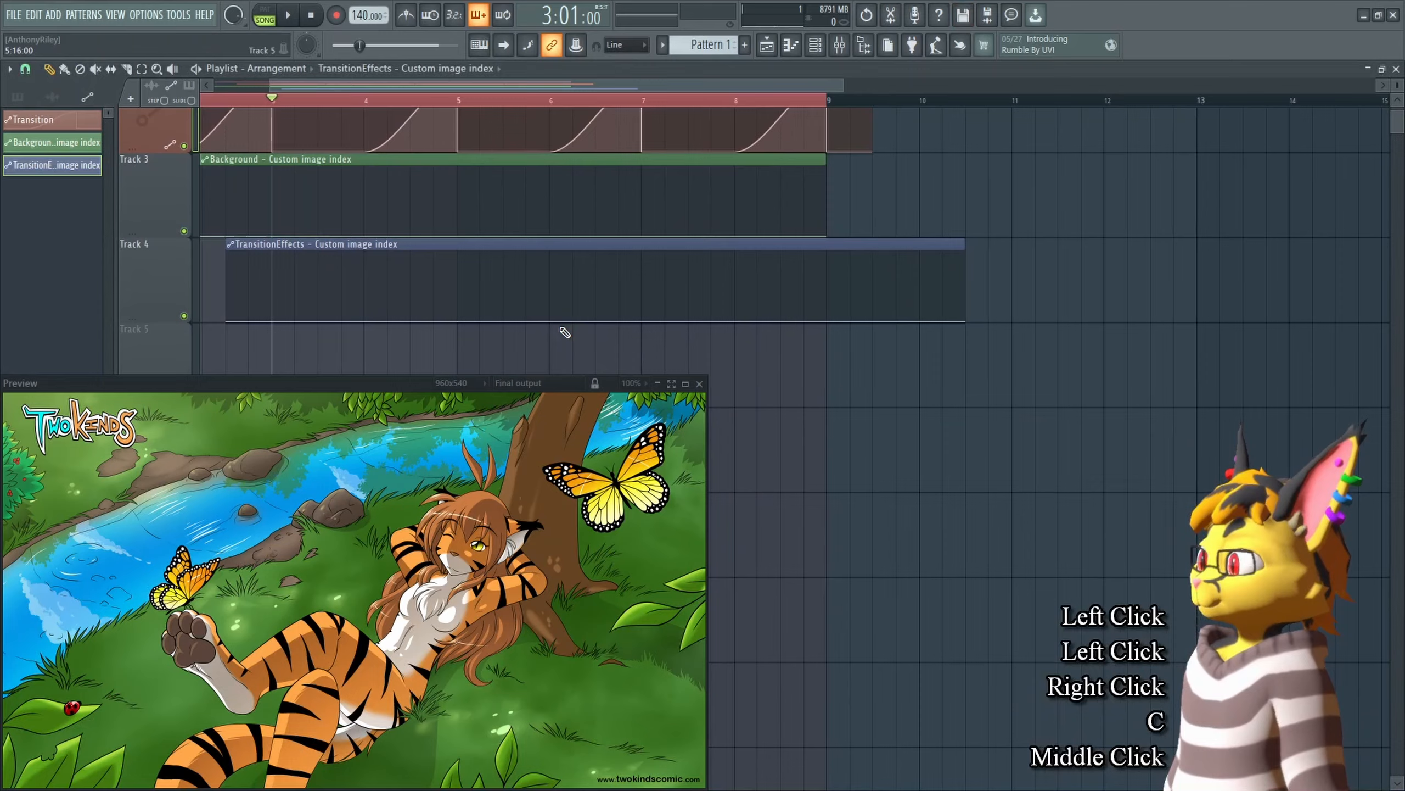
right_click(643, 320, "shift")
right_click(643, 320)
key("v")
Step: Set the TransitionEffects image source to Sci Fi Nebula Wallpapers Collection Pack-1 (1).jpg, copy it, and paste it into a new point at bar 9
key("Tab")
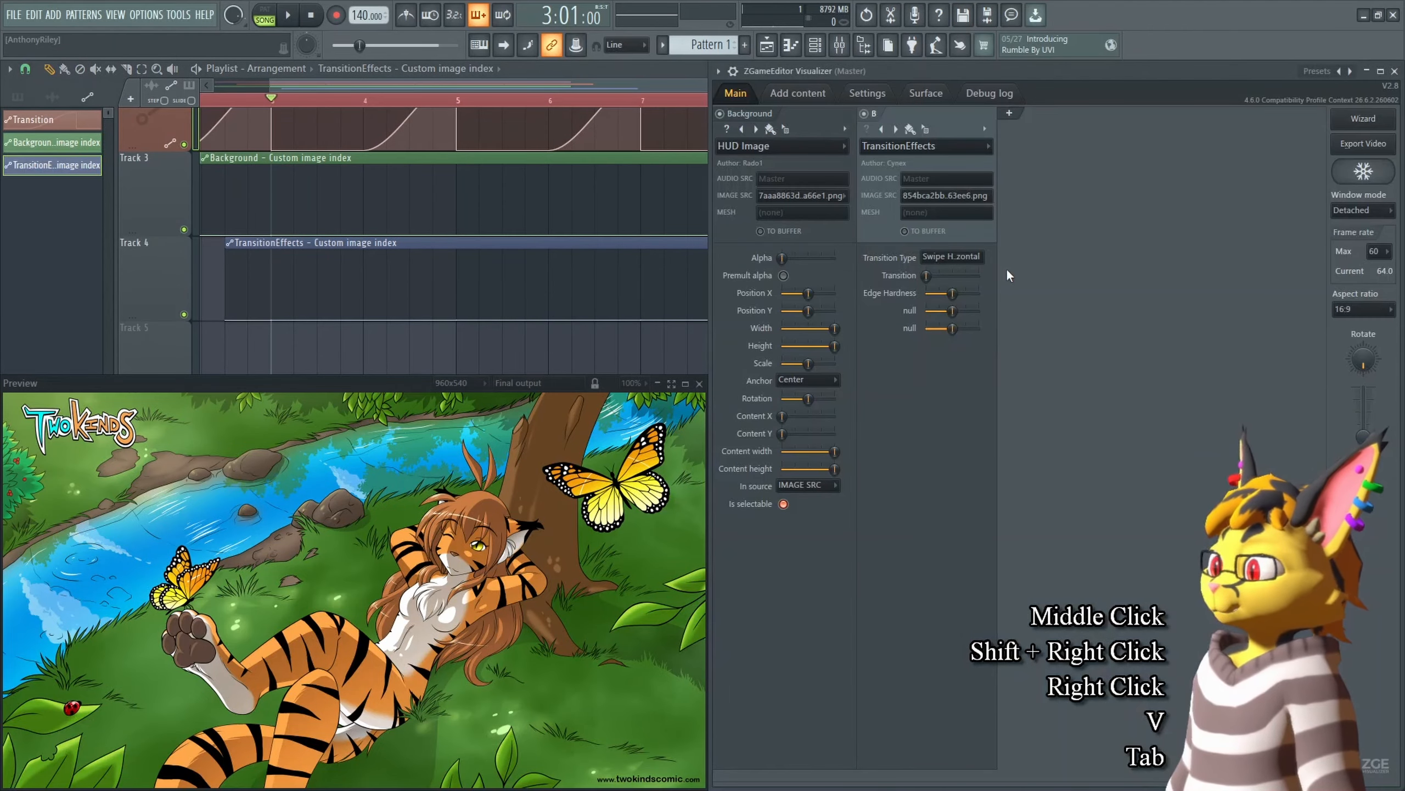
left_click(974, 196)
left_click(969, 213)
right_click(972, 198)
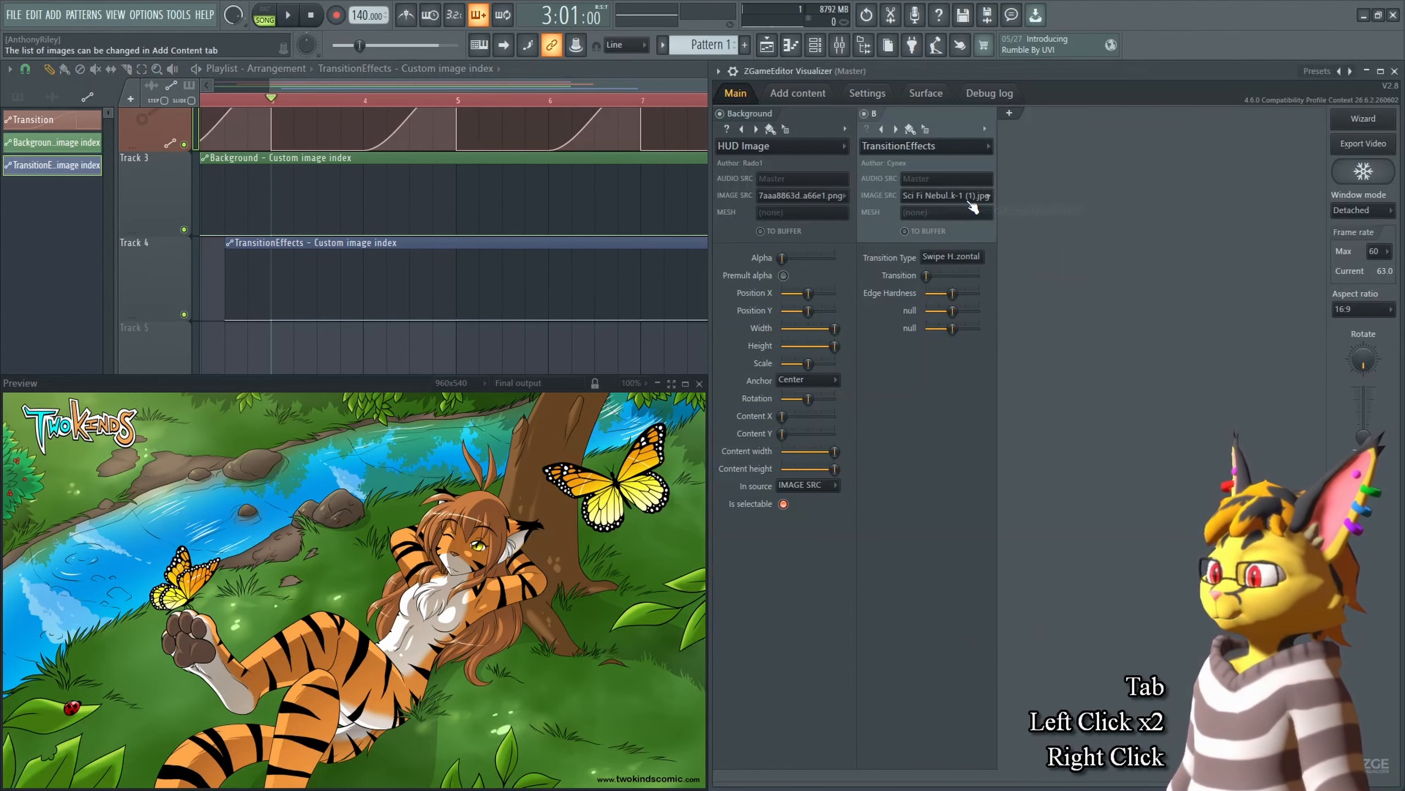
key("c")
right_click(674, 356)
middle_click(897, 290)
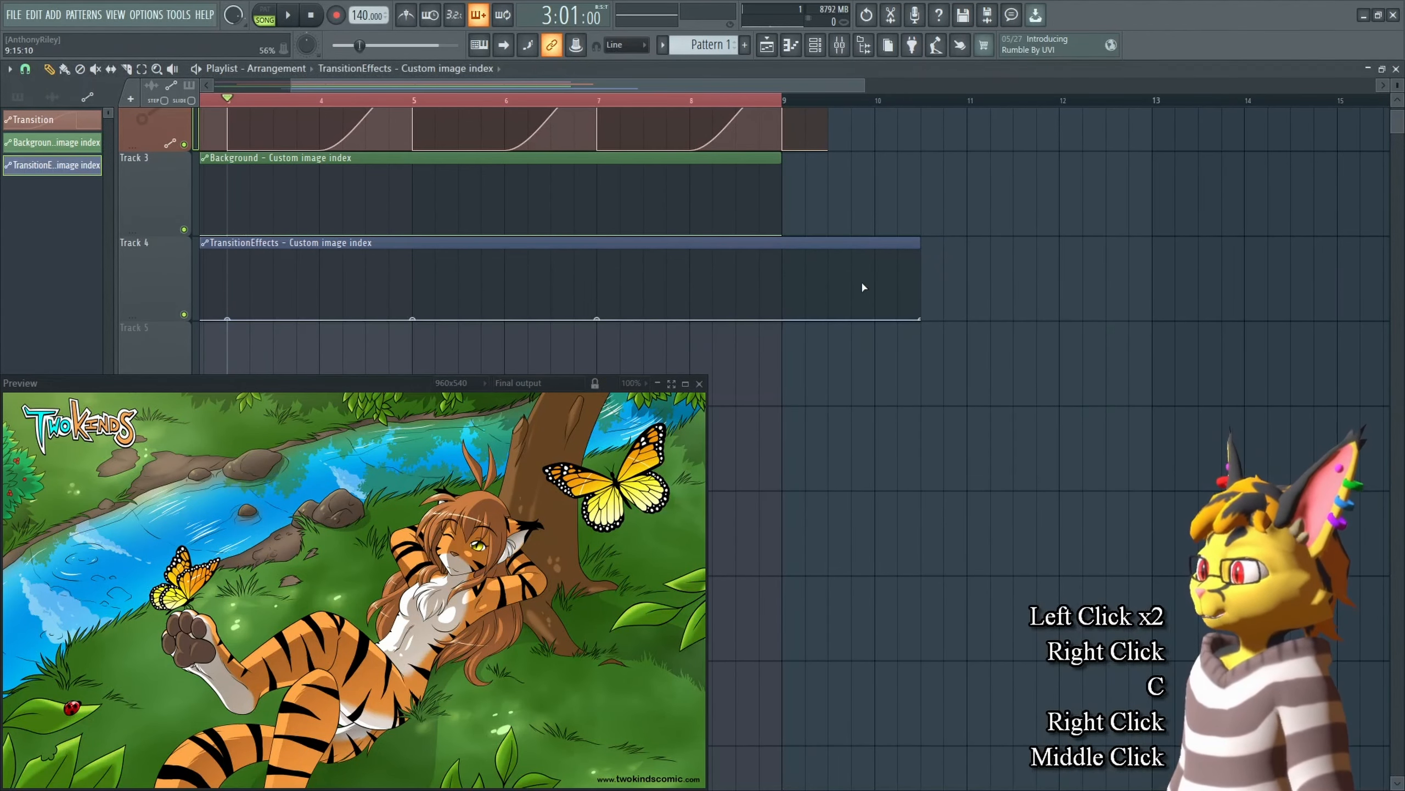
right_click(783, 320, "shift")
right_click(782, 319)
key("v")
Step: Paste the copied Sci Fi Nebula value into the last TransitionEffects automation point as well
right_click(920, 320)
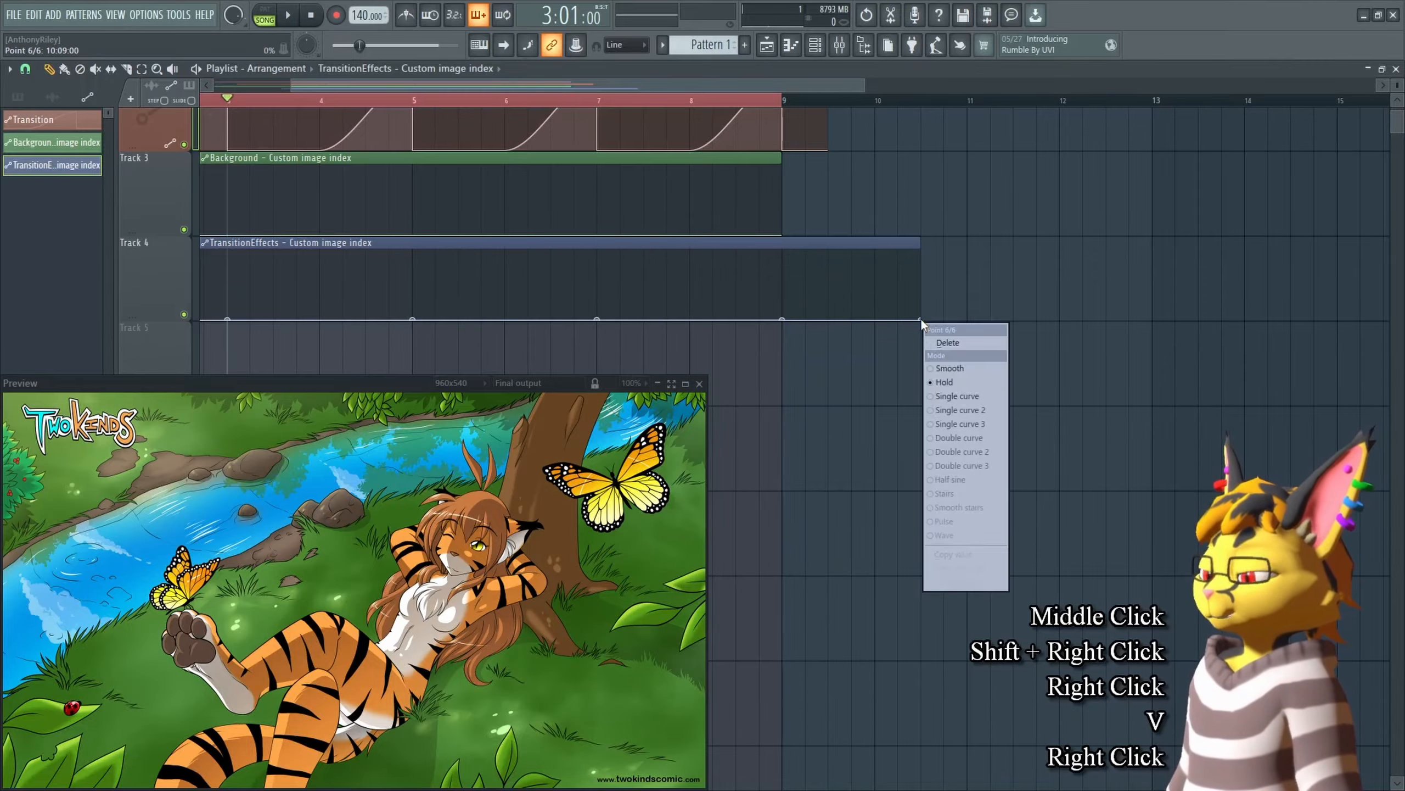
key("v")
left_click(796, 106, "ctrl")
middle_click(901, 317)
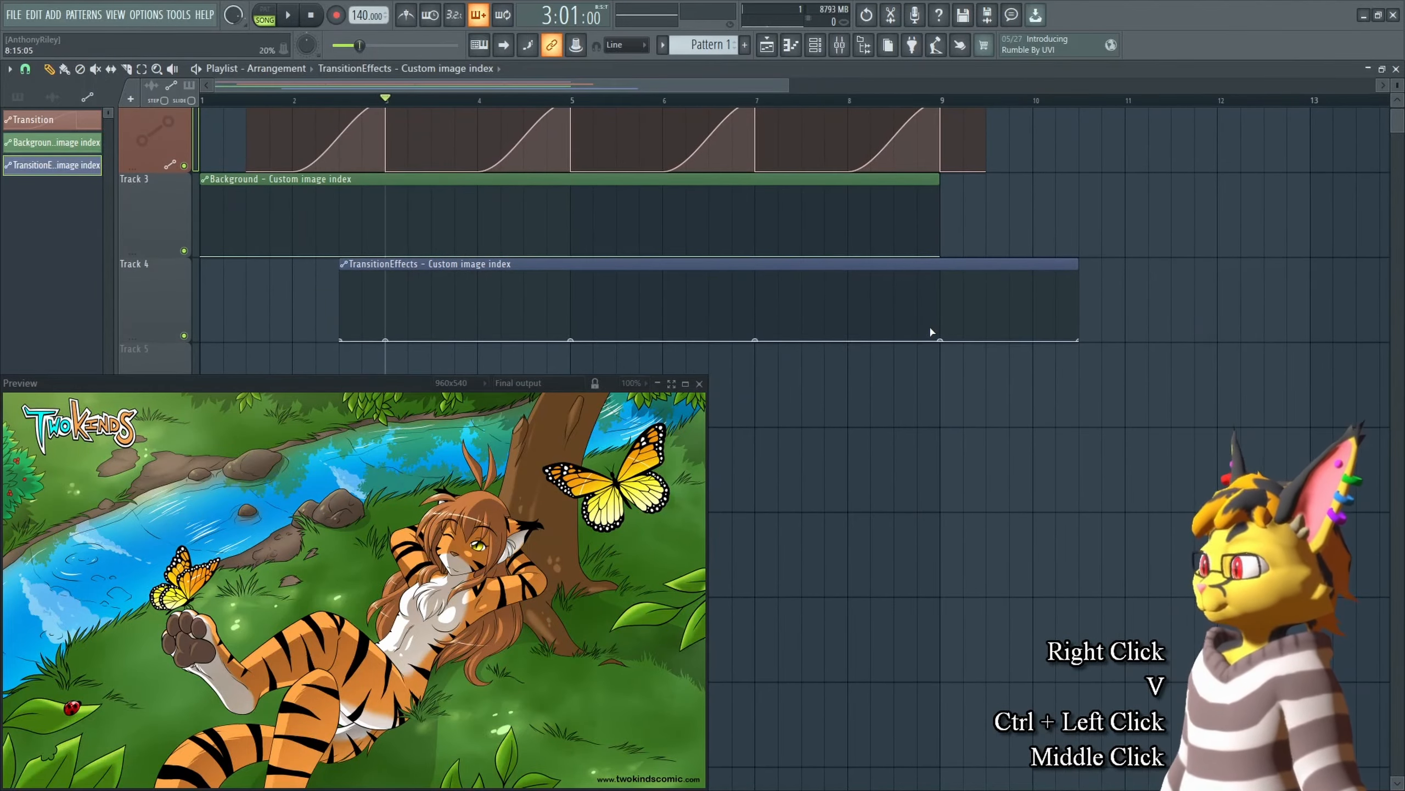
middle_click(1041, 382)
key("Tab")
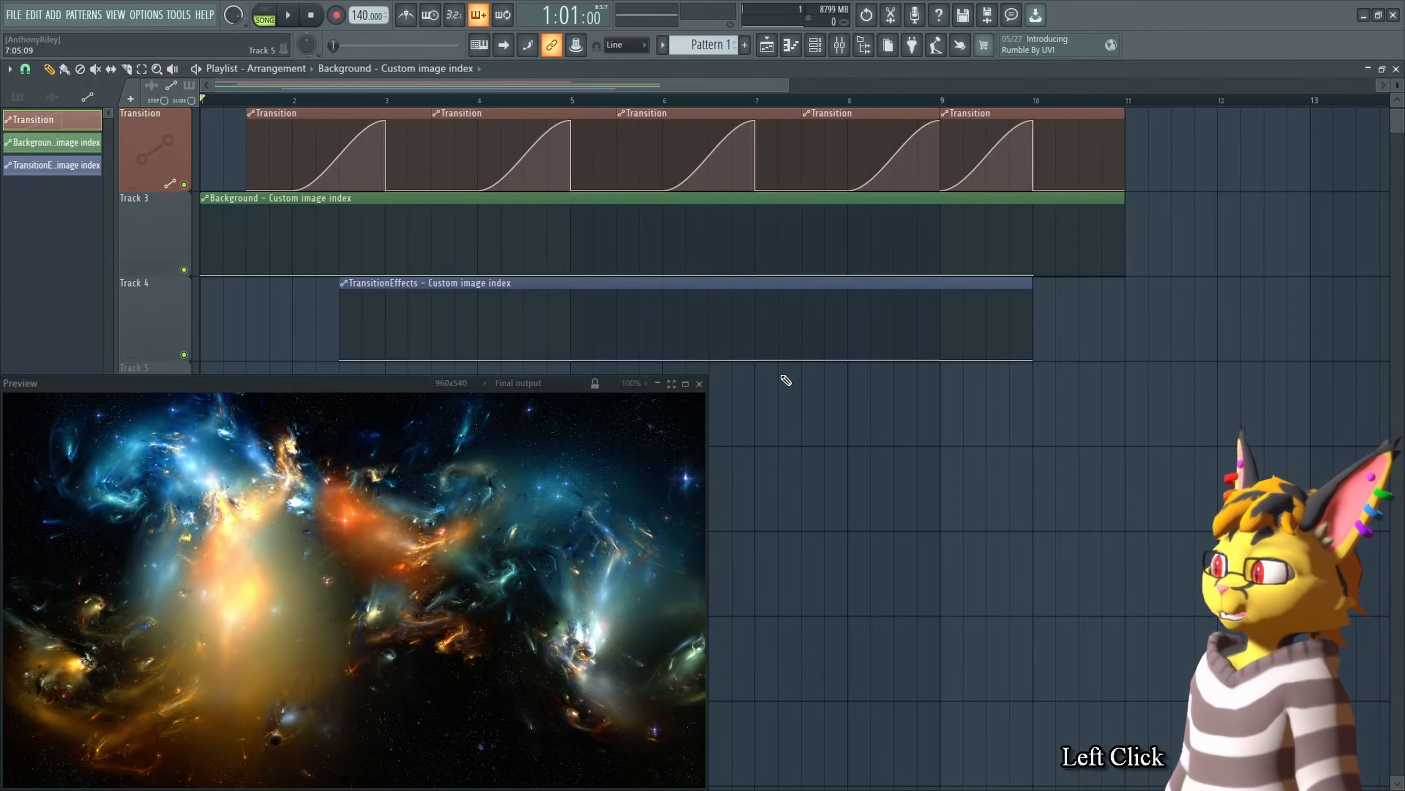
Step: Zoom and pan along the TransitionEffects automation clip to inspect its points
scroll(802, 410, "up", 3)
scroll(885, 498, "down", 1)
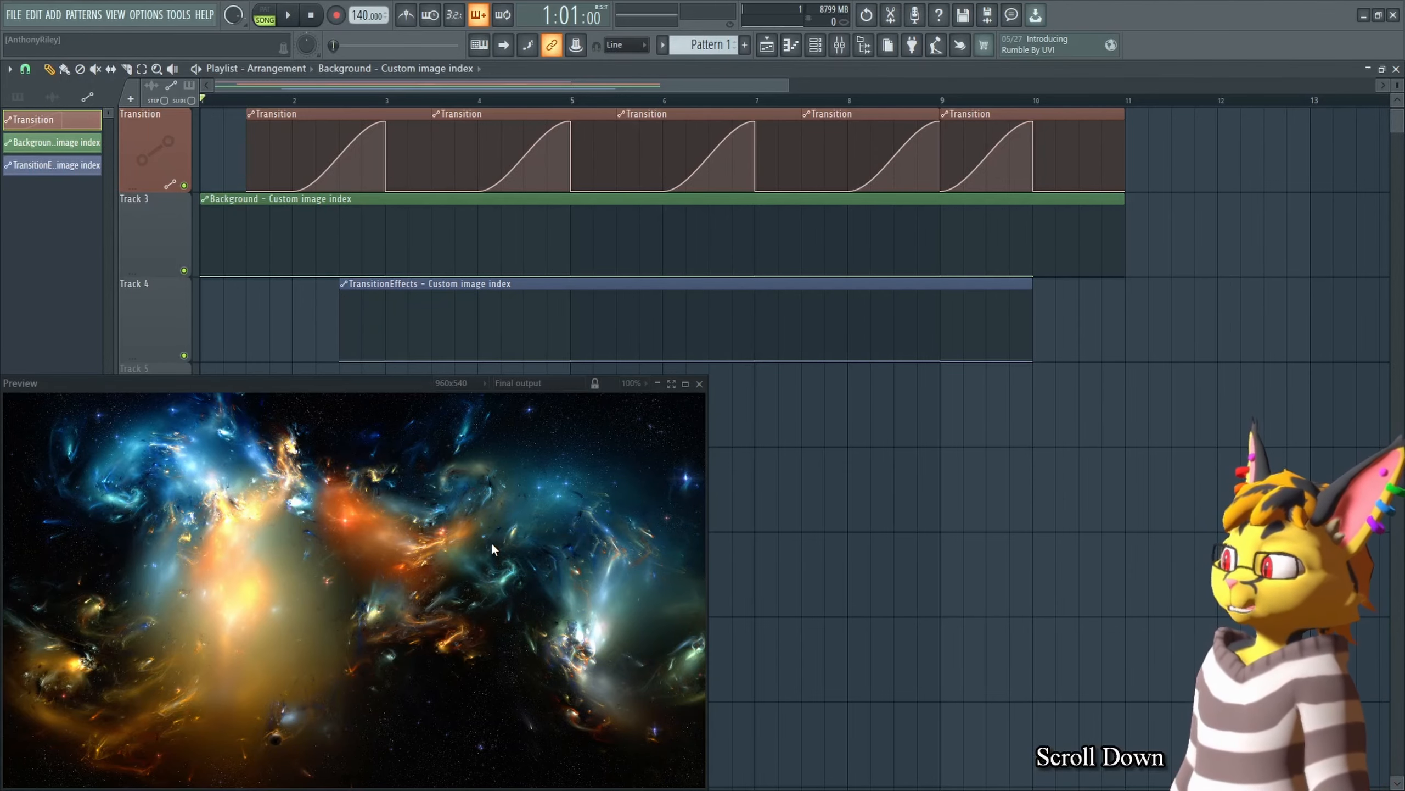
scroll(1396, 86, "up", 7)
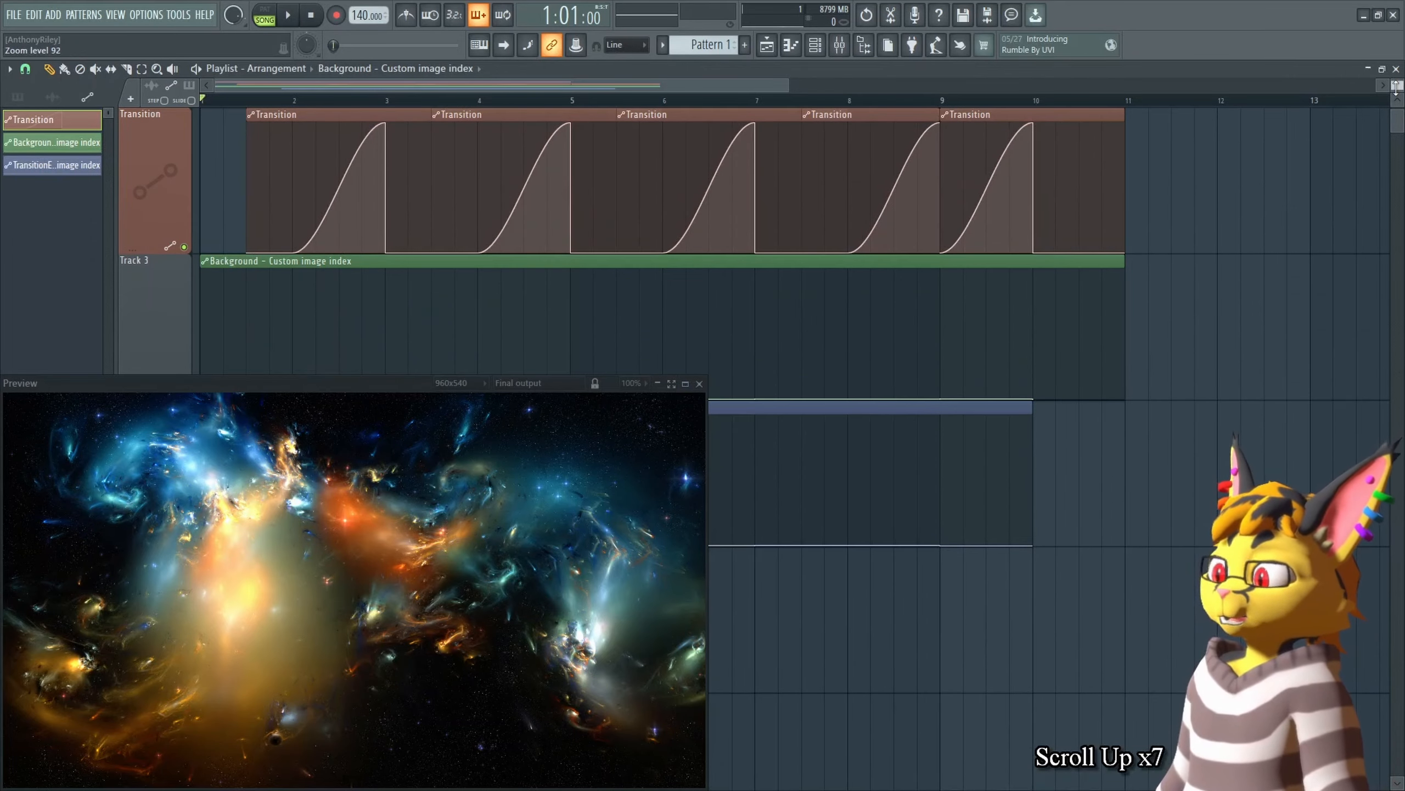
scroll(1397, 86, "up", 3)
middle_click(1110, 533)
middle_click(1010, 596)
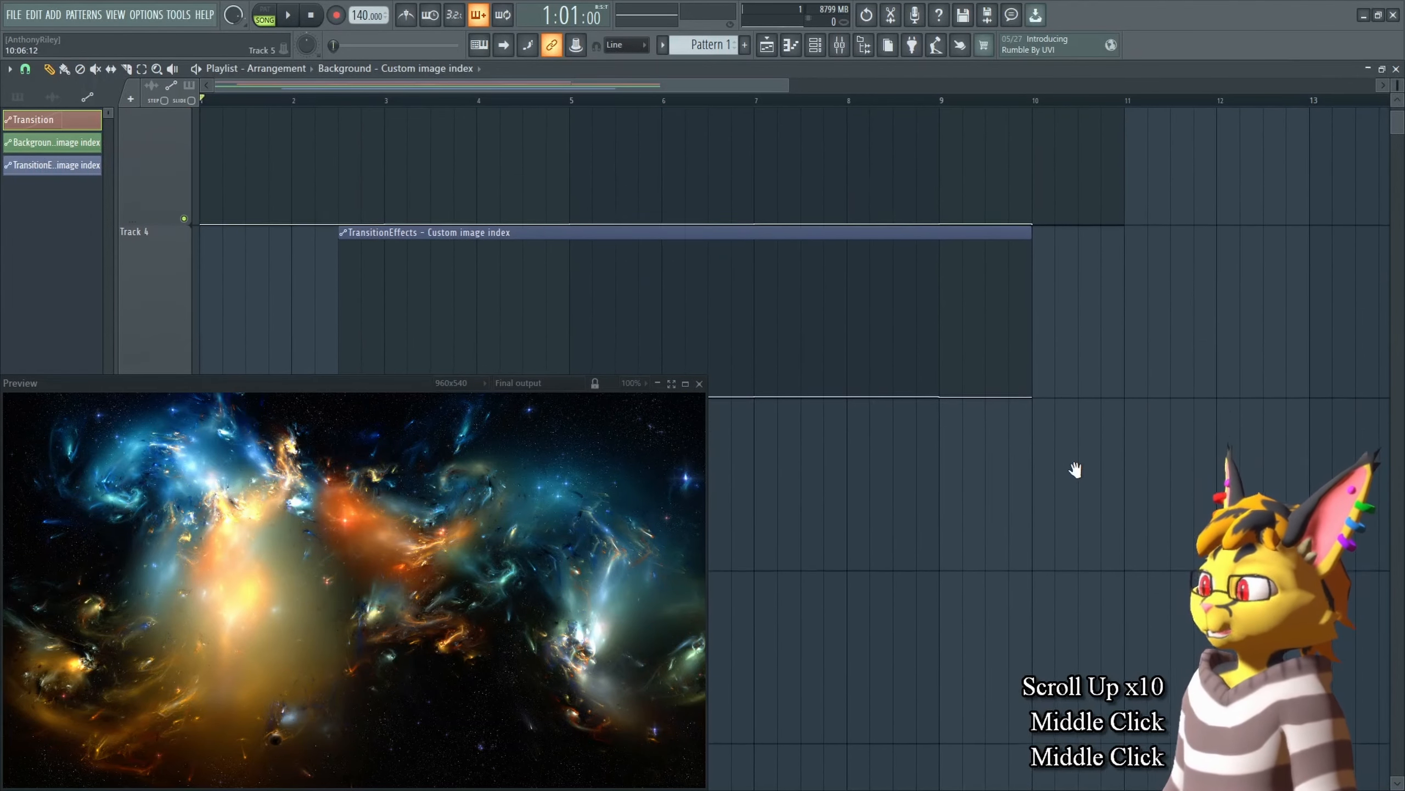
scroll(1396, 87, "up", 20)
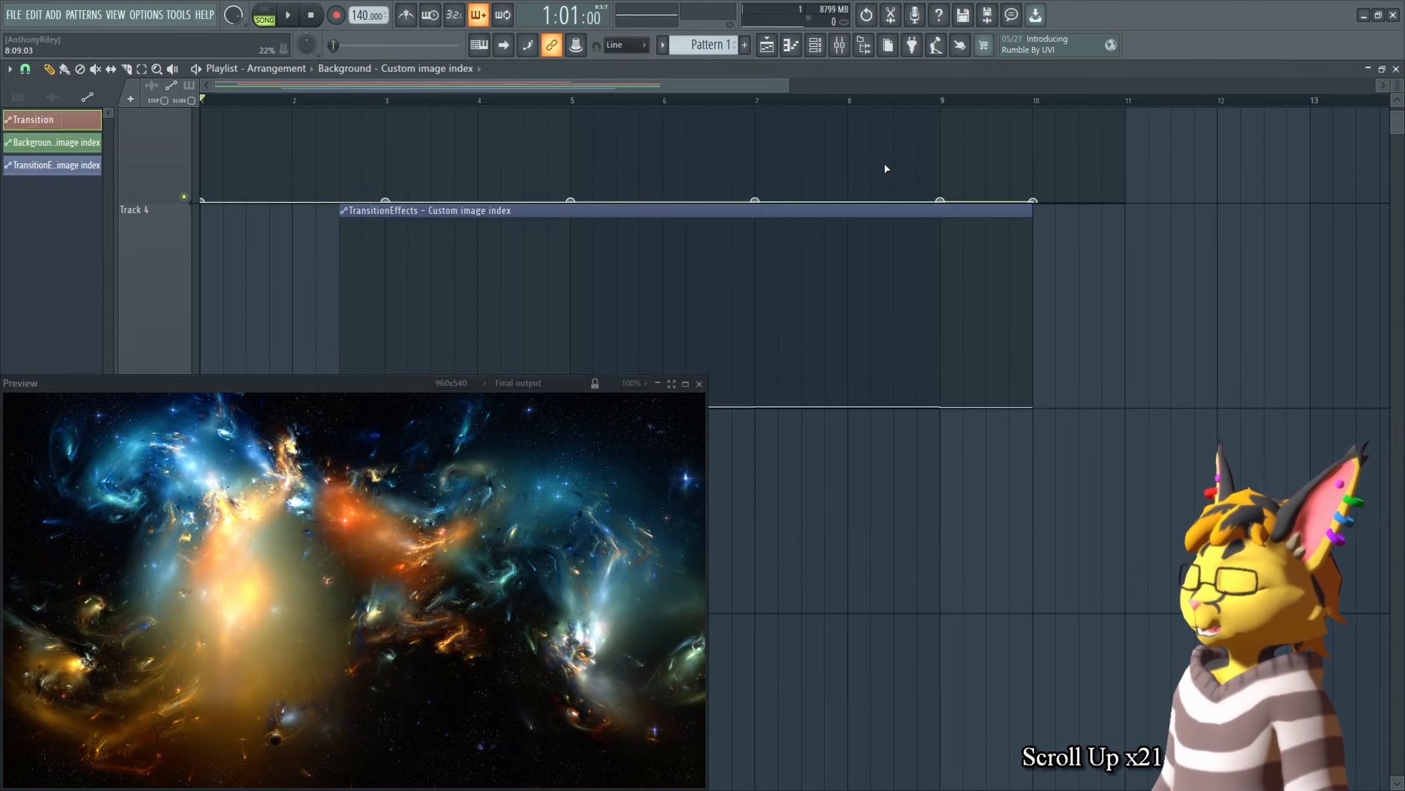
scroll(925, 103, "up", 7)
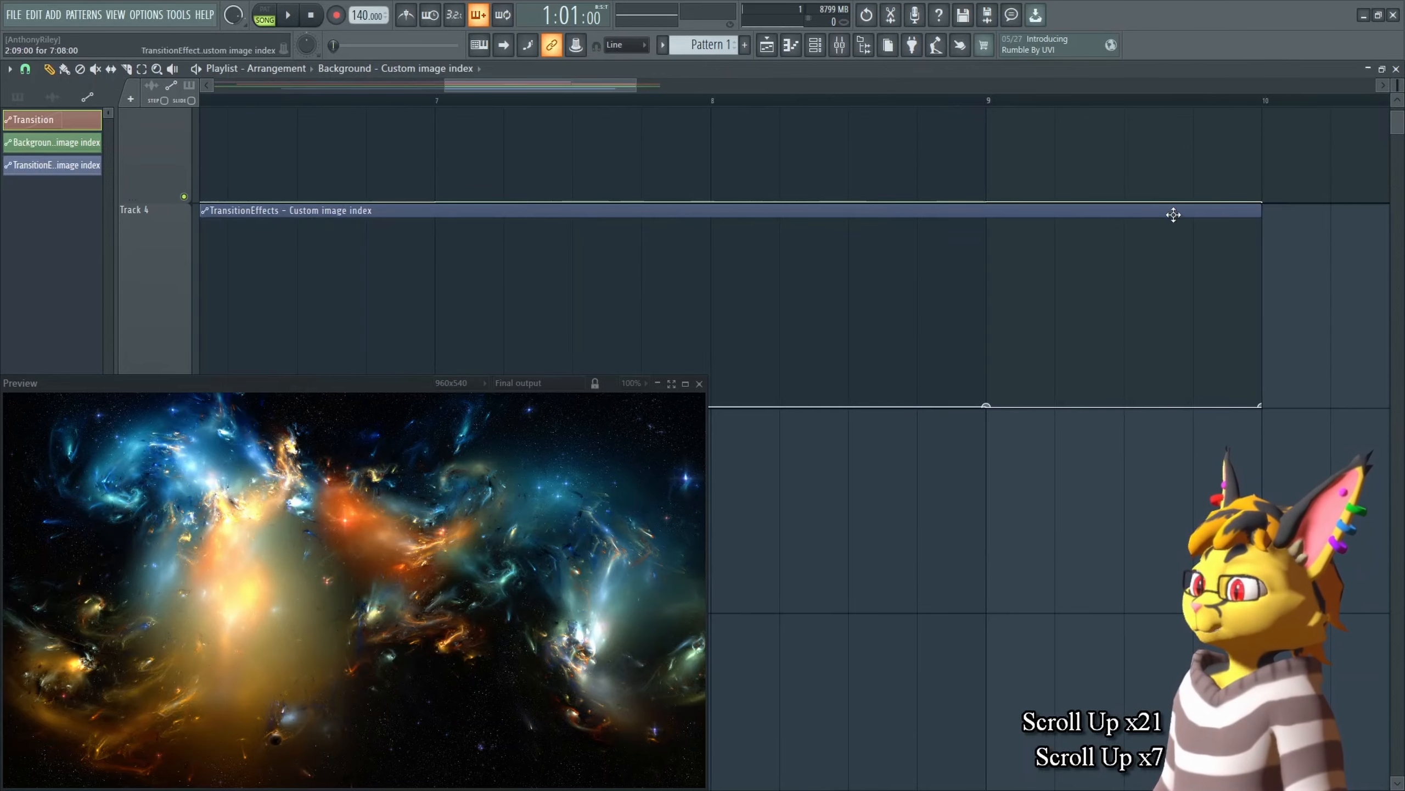
middle_click(764, 324)
middle_click(1164, 286)
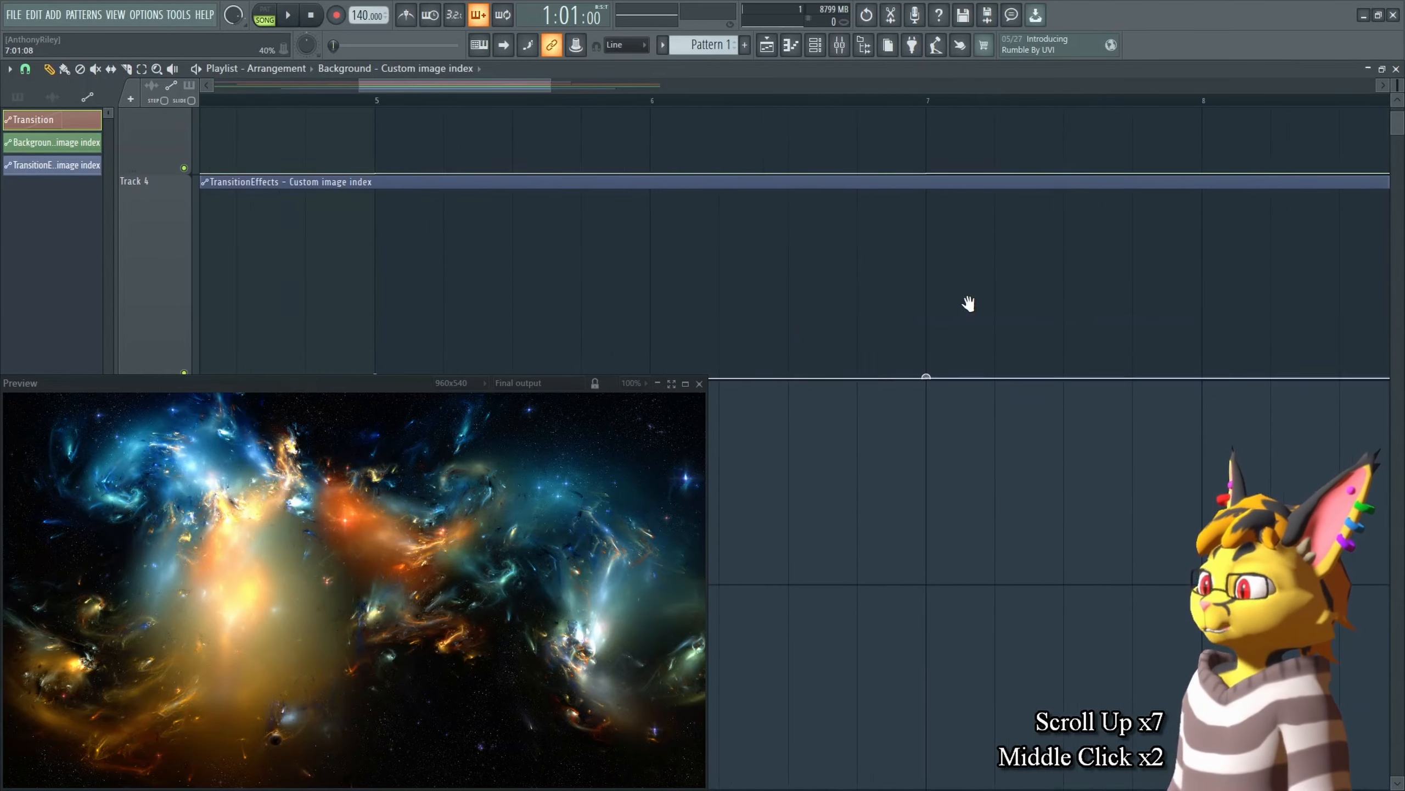
middle_click(430, 309)
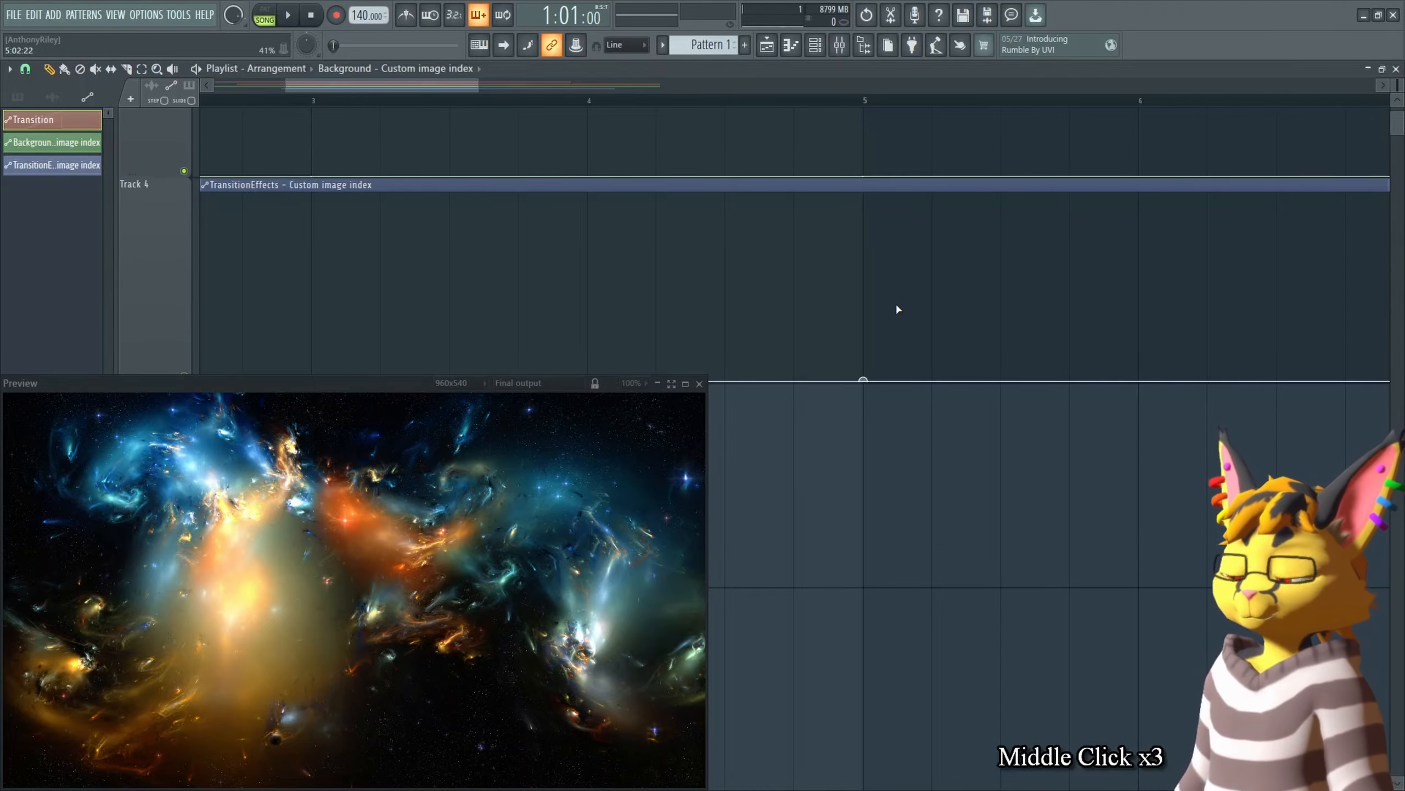
middle_click(1398, 85)
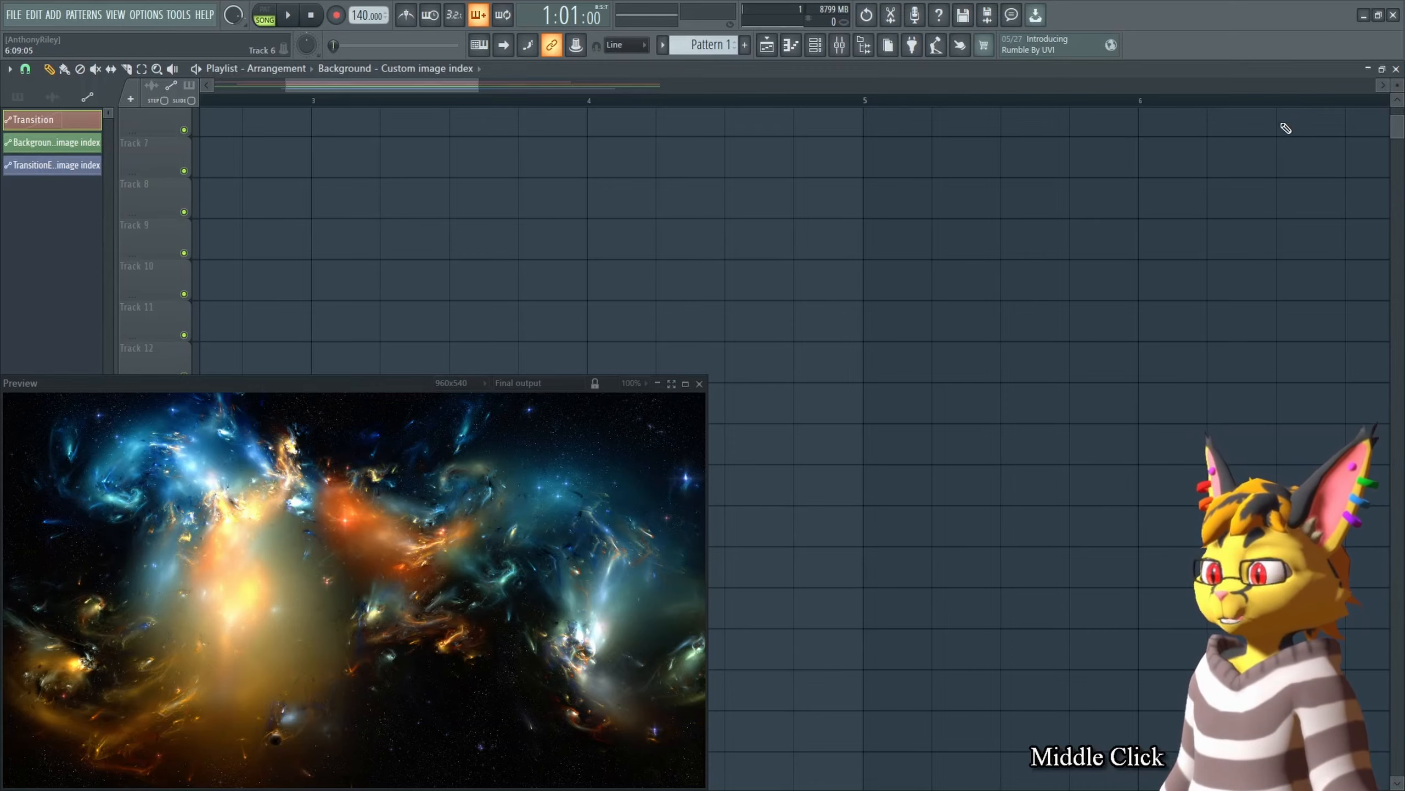
Step: Play the arrangement from the start in the preview and stop it
right_click(1262, 133, "ctrl")
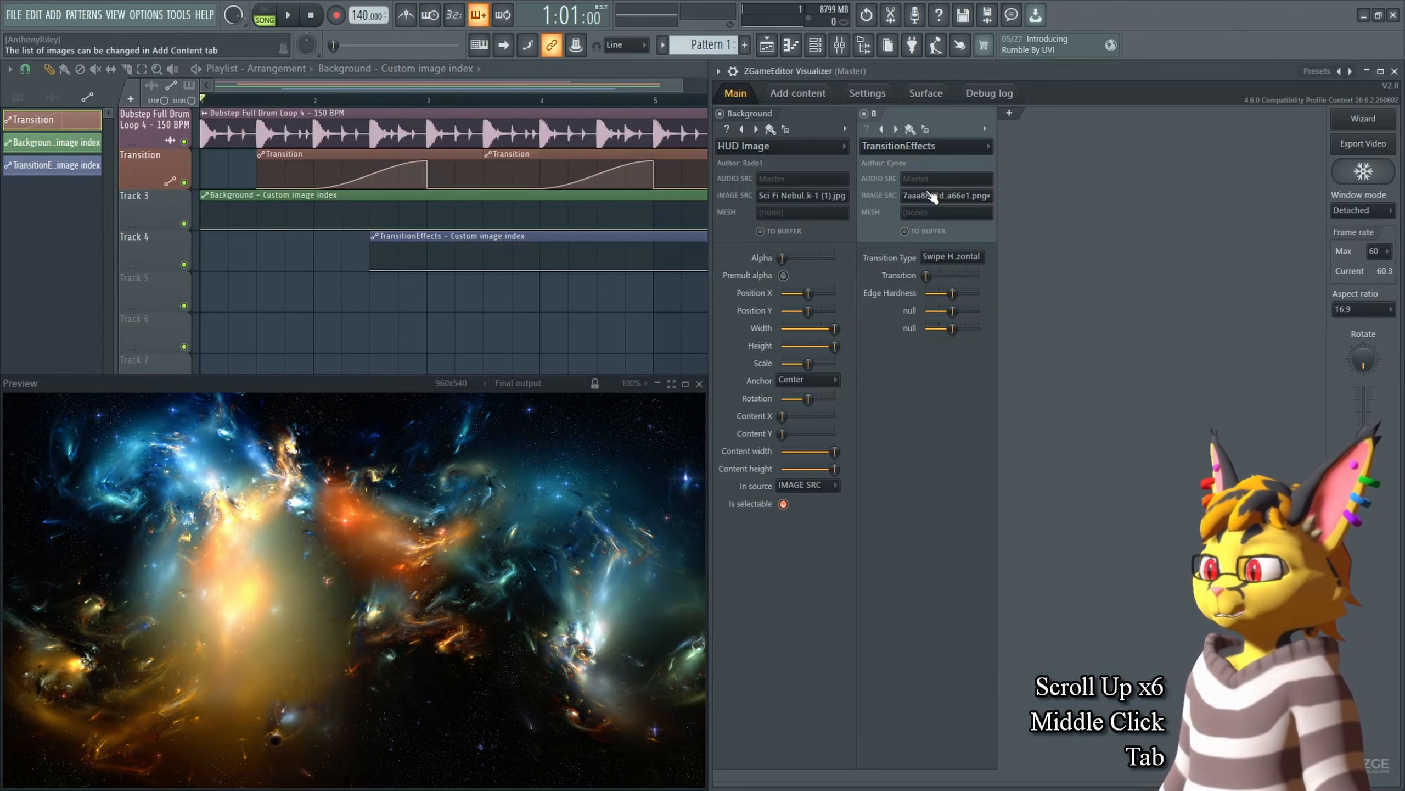
right_click(935, 198)
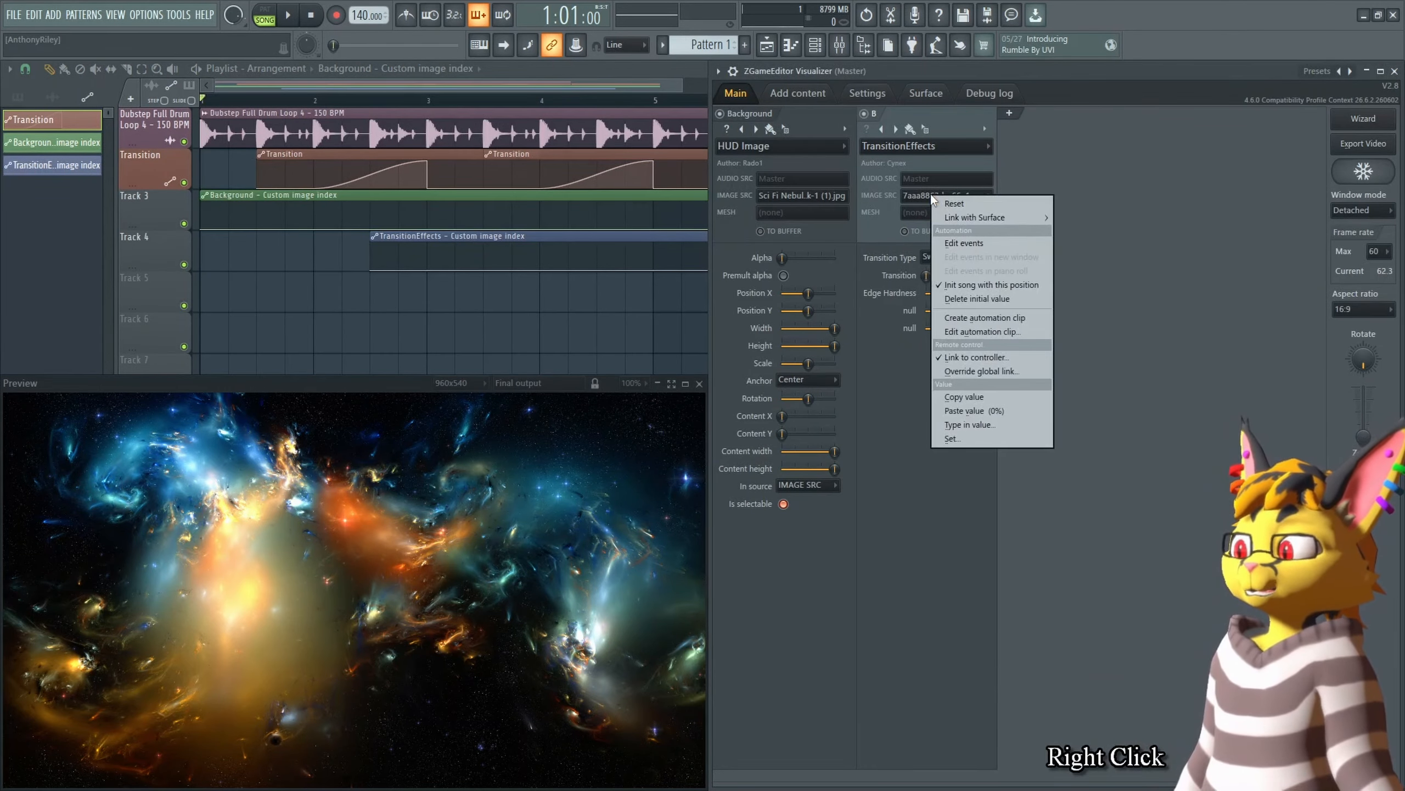
right_click(642, 360)
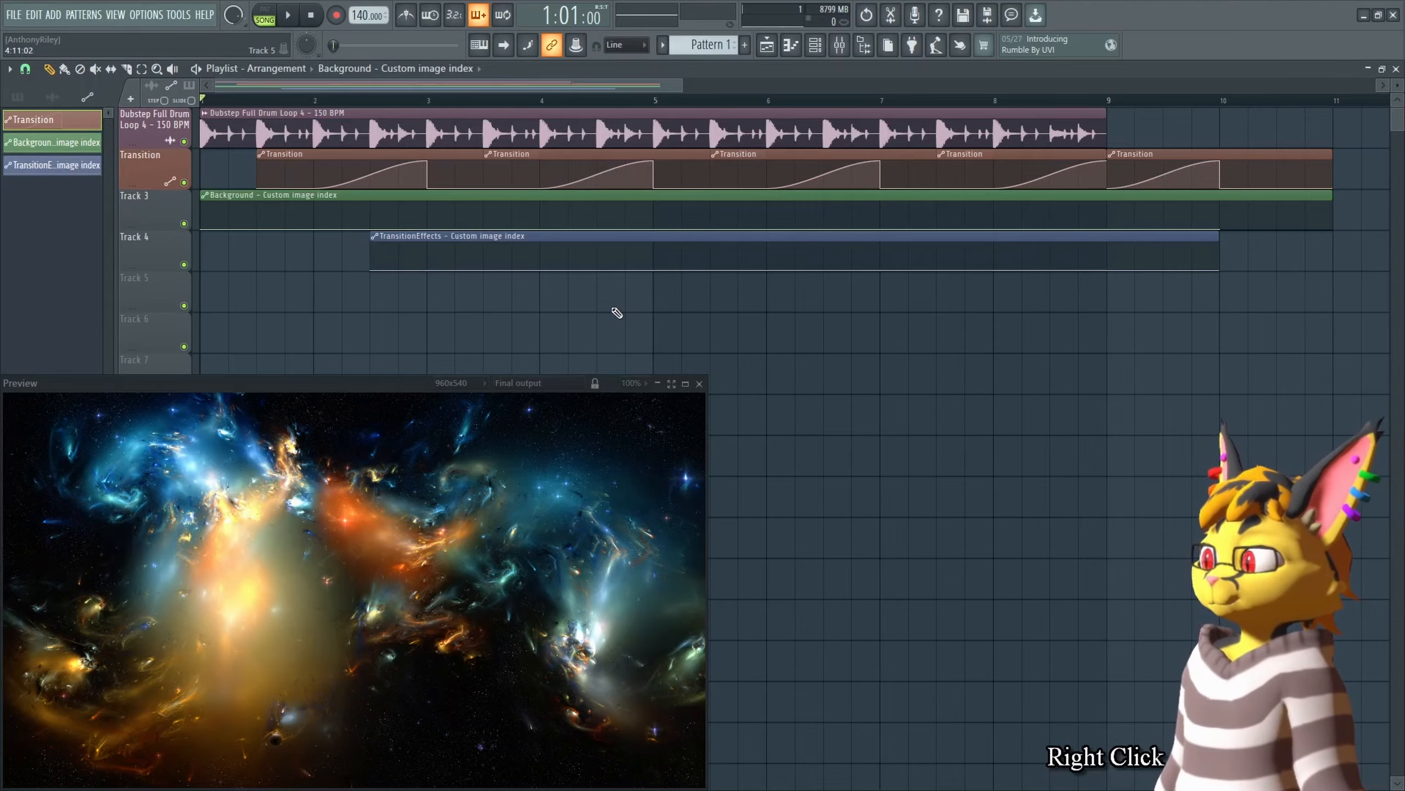
key("space")
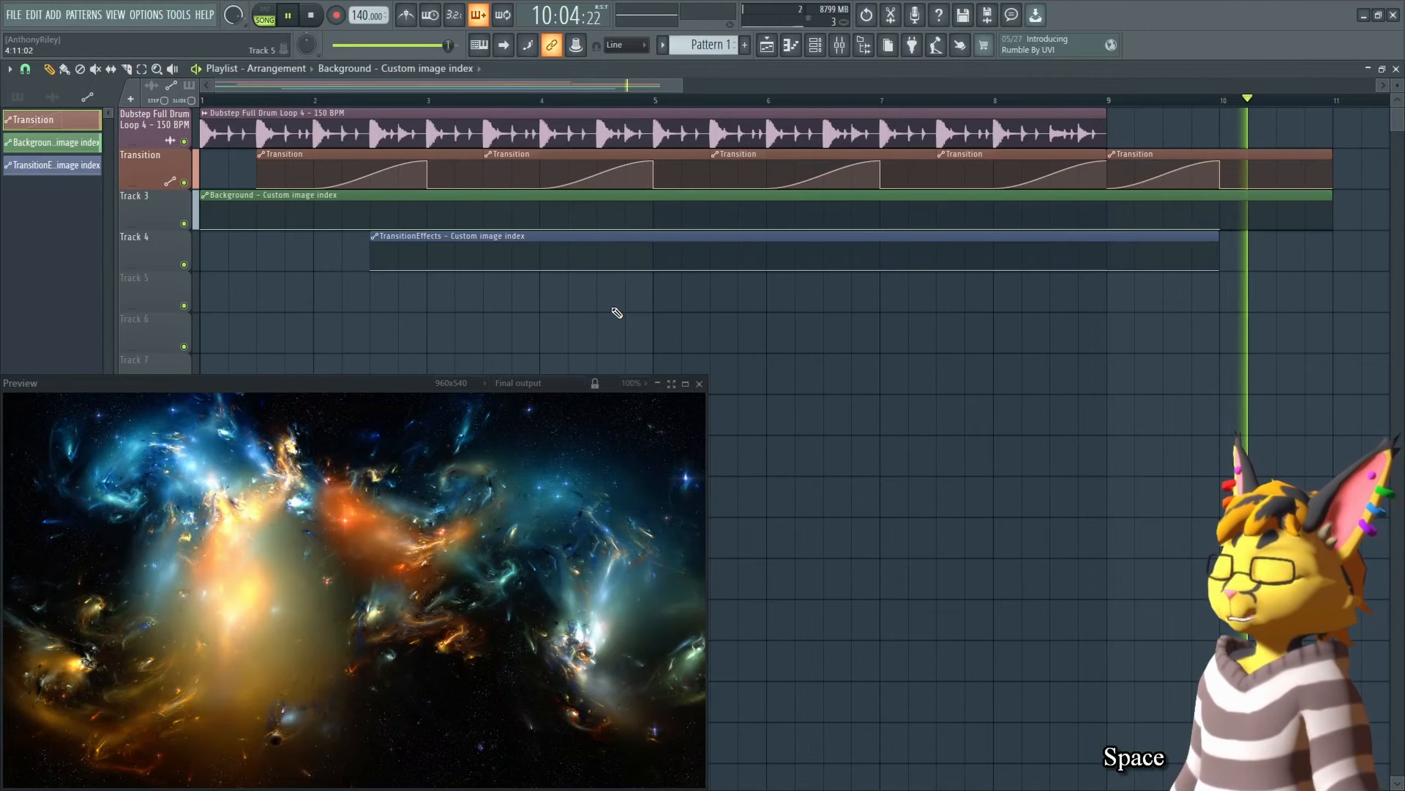
key("space")
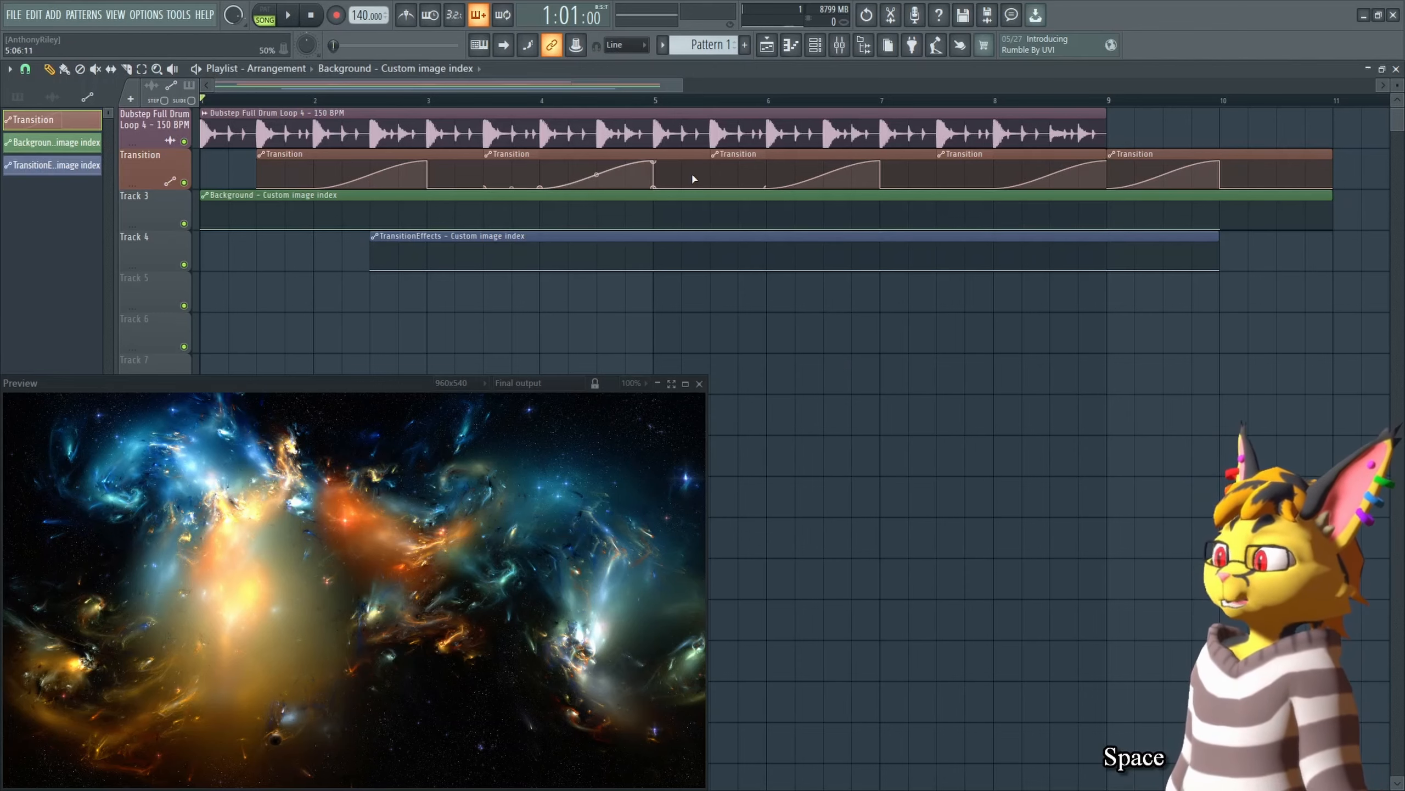
Step: Zoom in on the repeating Transition automation curves to inspect their shape
key("Tab")
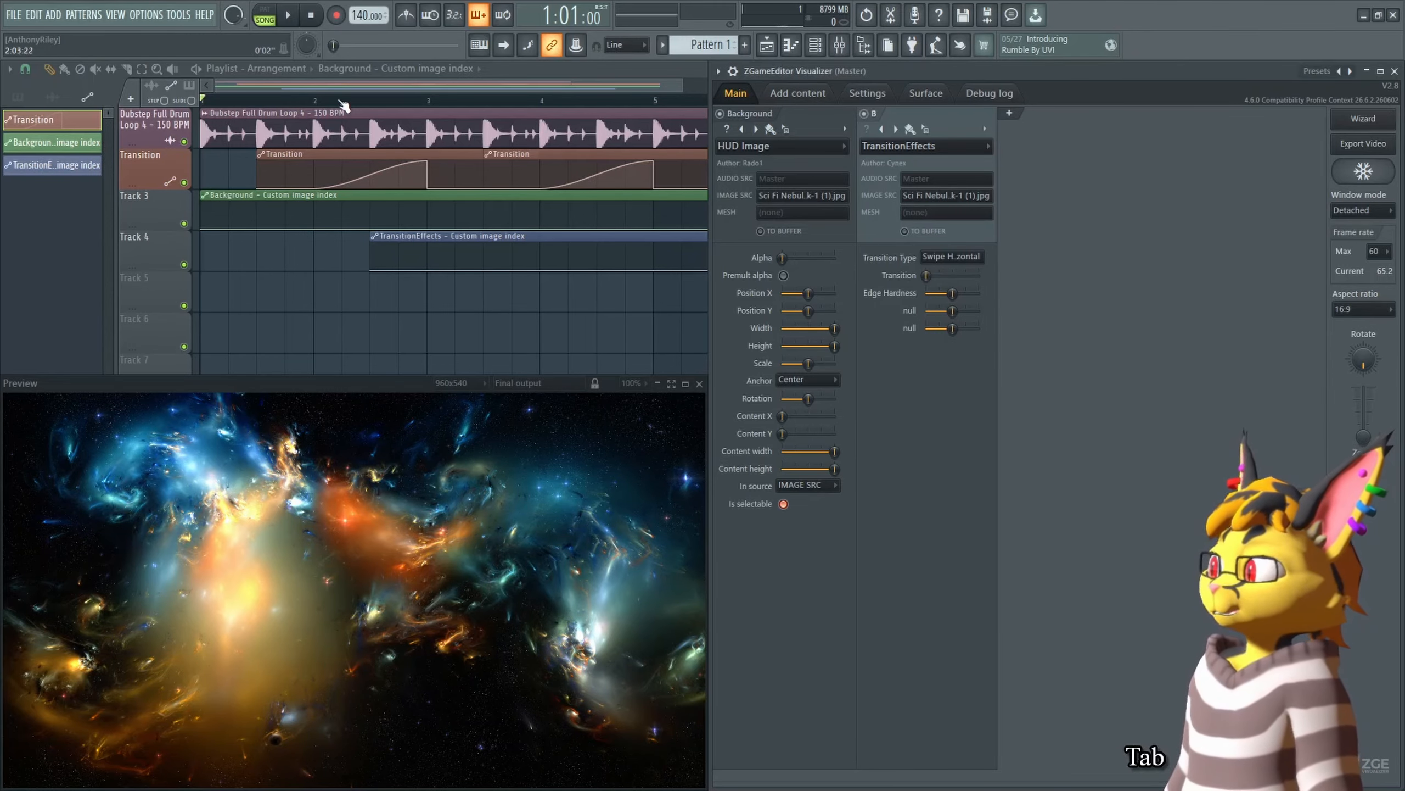
right_click(367, 211)
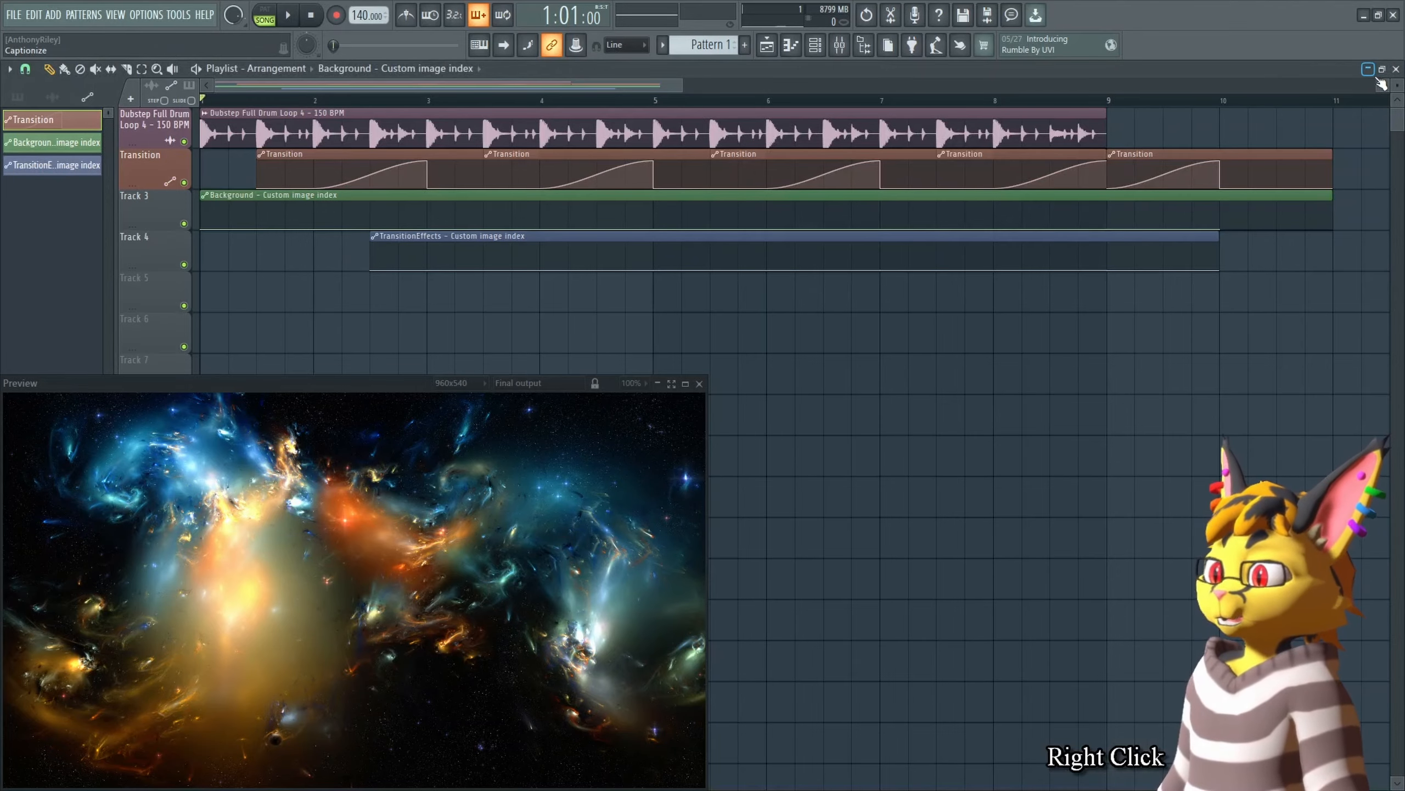
scroll(292, 180, "up", 2)
scroll(326, 109, "up", 1)
scroll(326, 107, "up", 2)
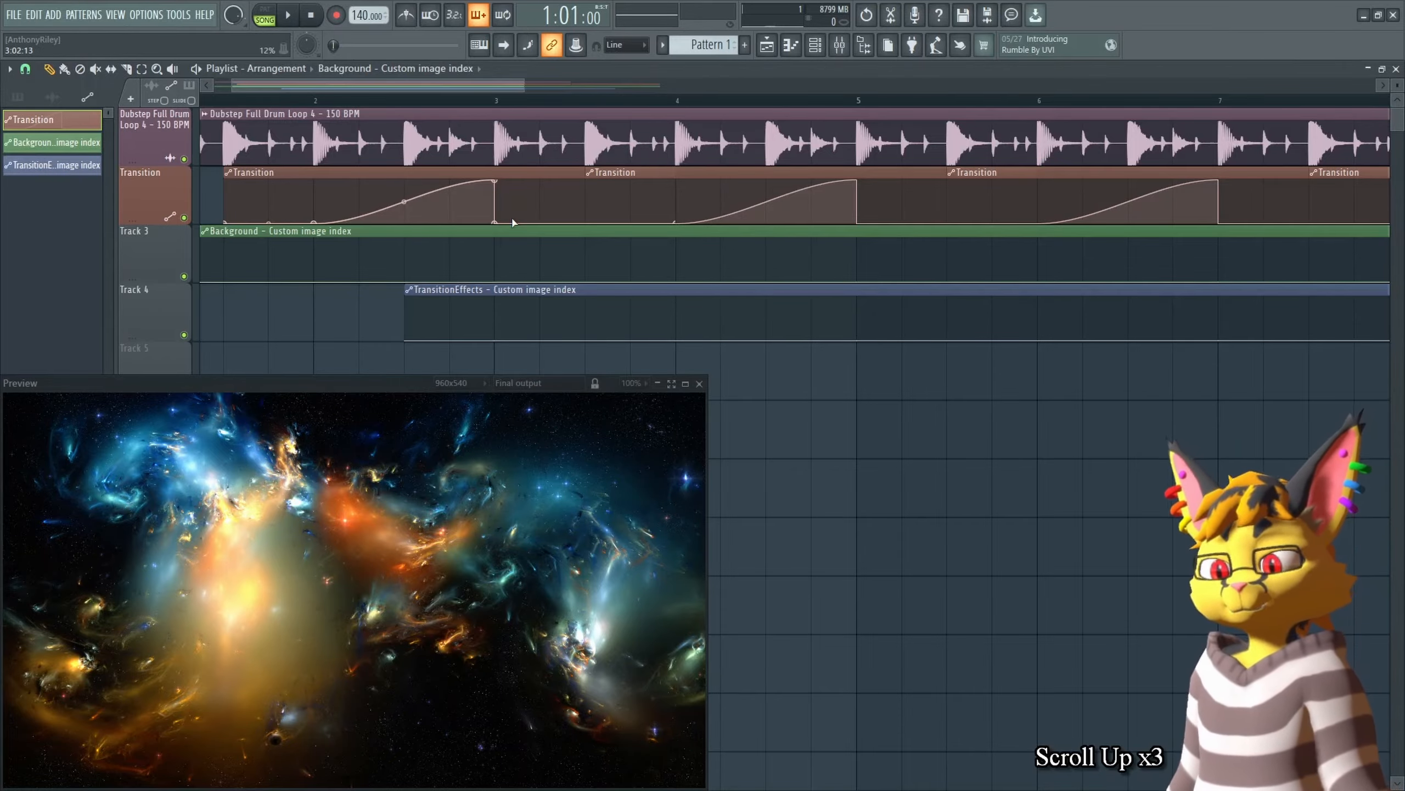
scroll(514, 221, "down", 2)
key("Tab")
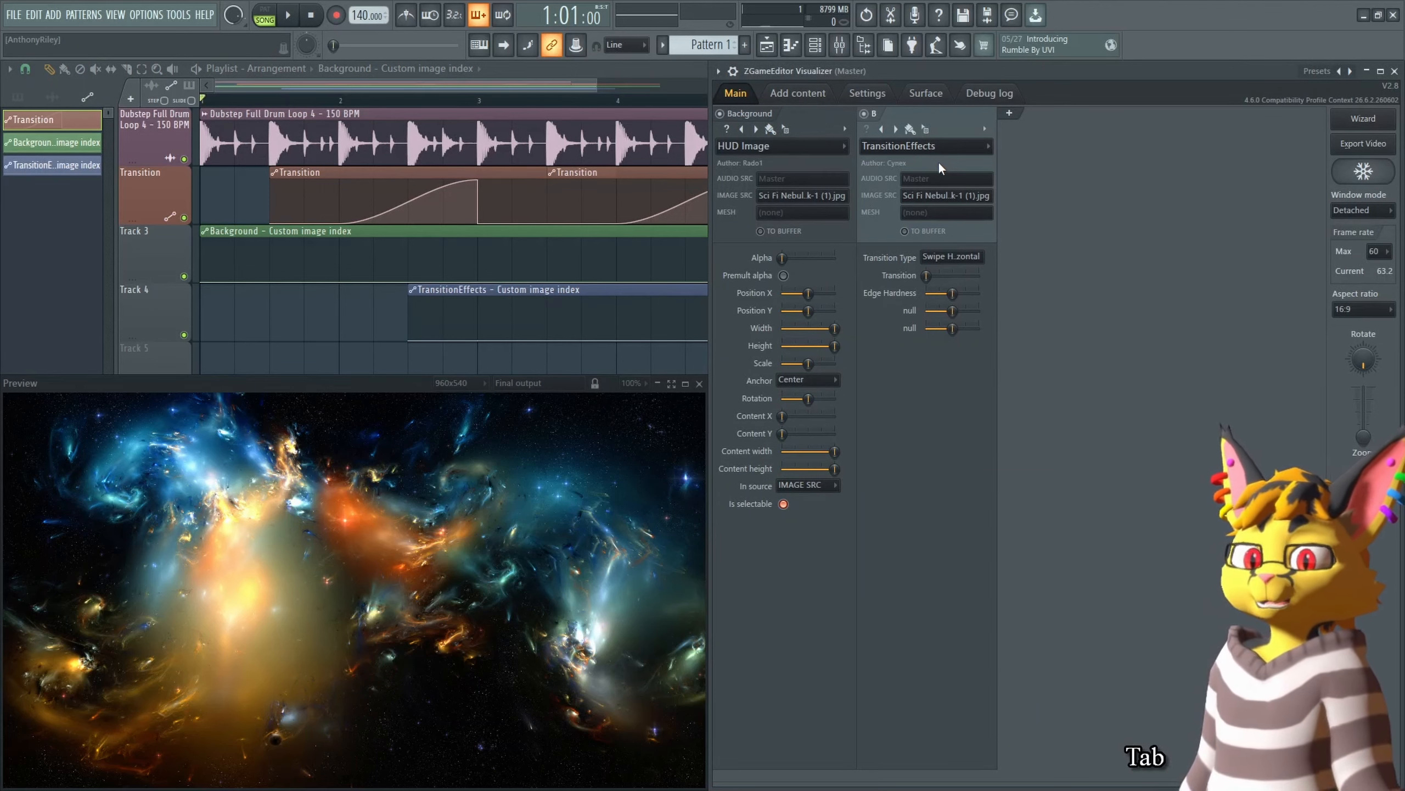
Step: Review the Background image source list and its context options
right_click(789, 194)
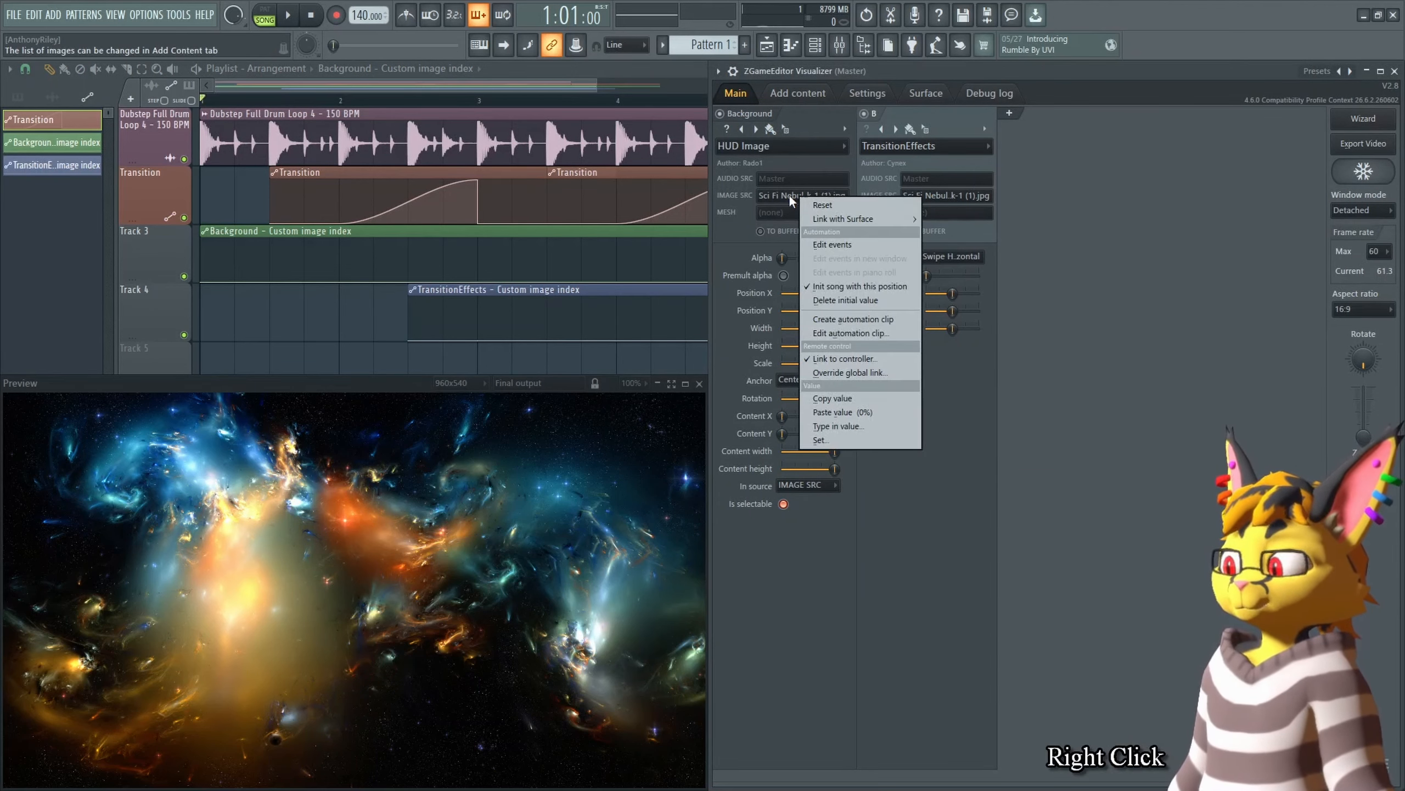
left_click(787, 193)
left_click(788, 193)
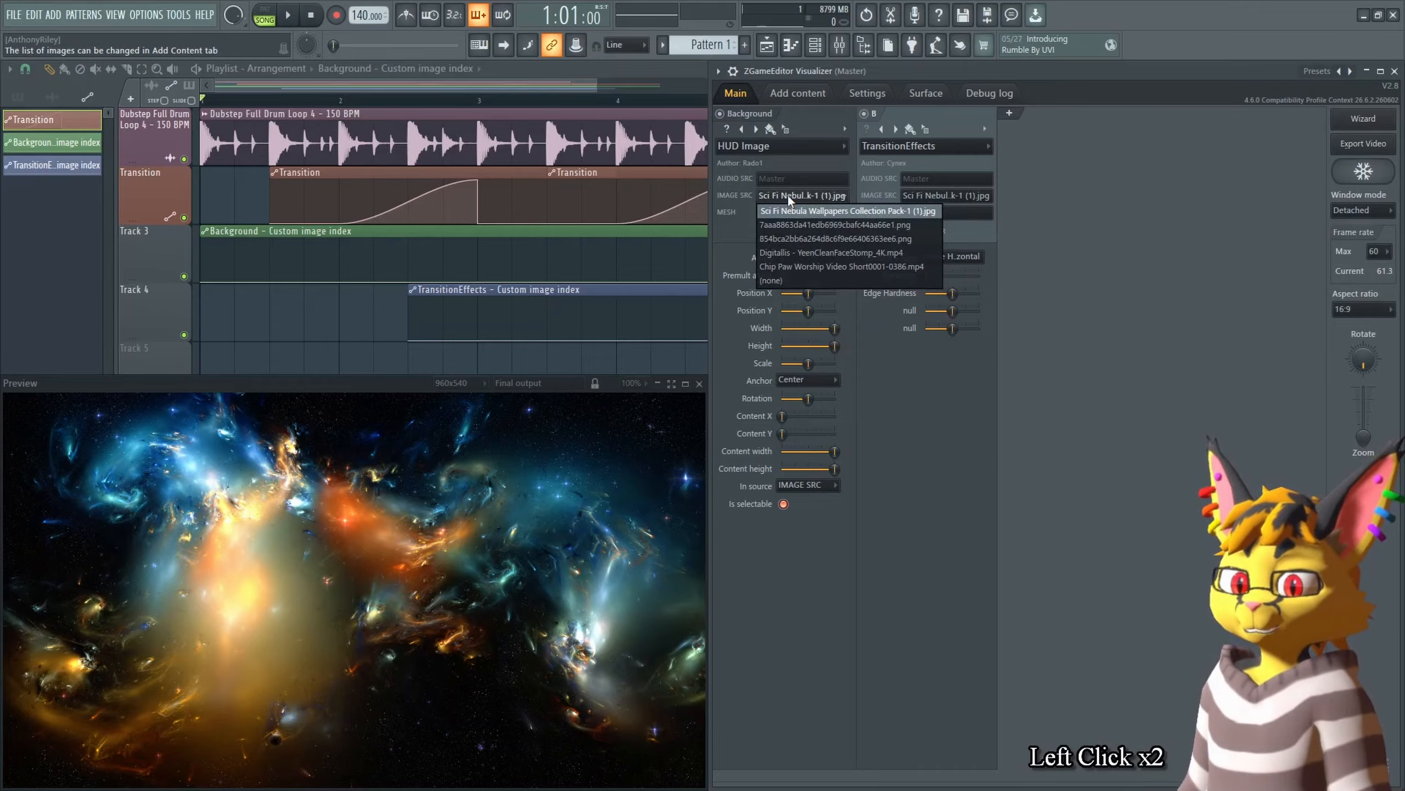
left_click(787, 193)
right_click(789, 196)
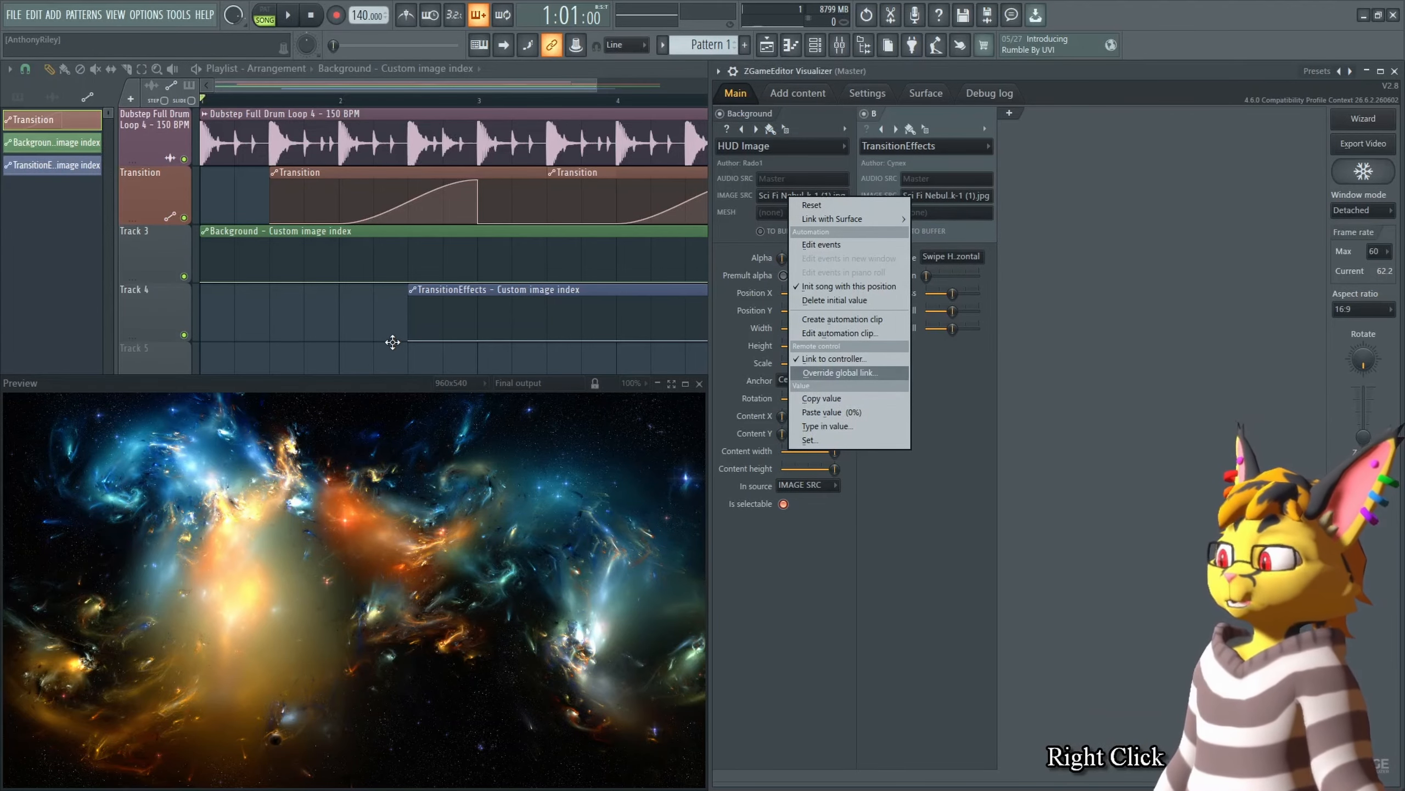
left_click(162, 269)
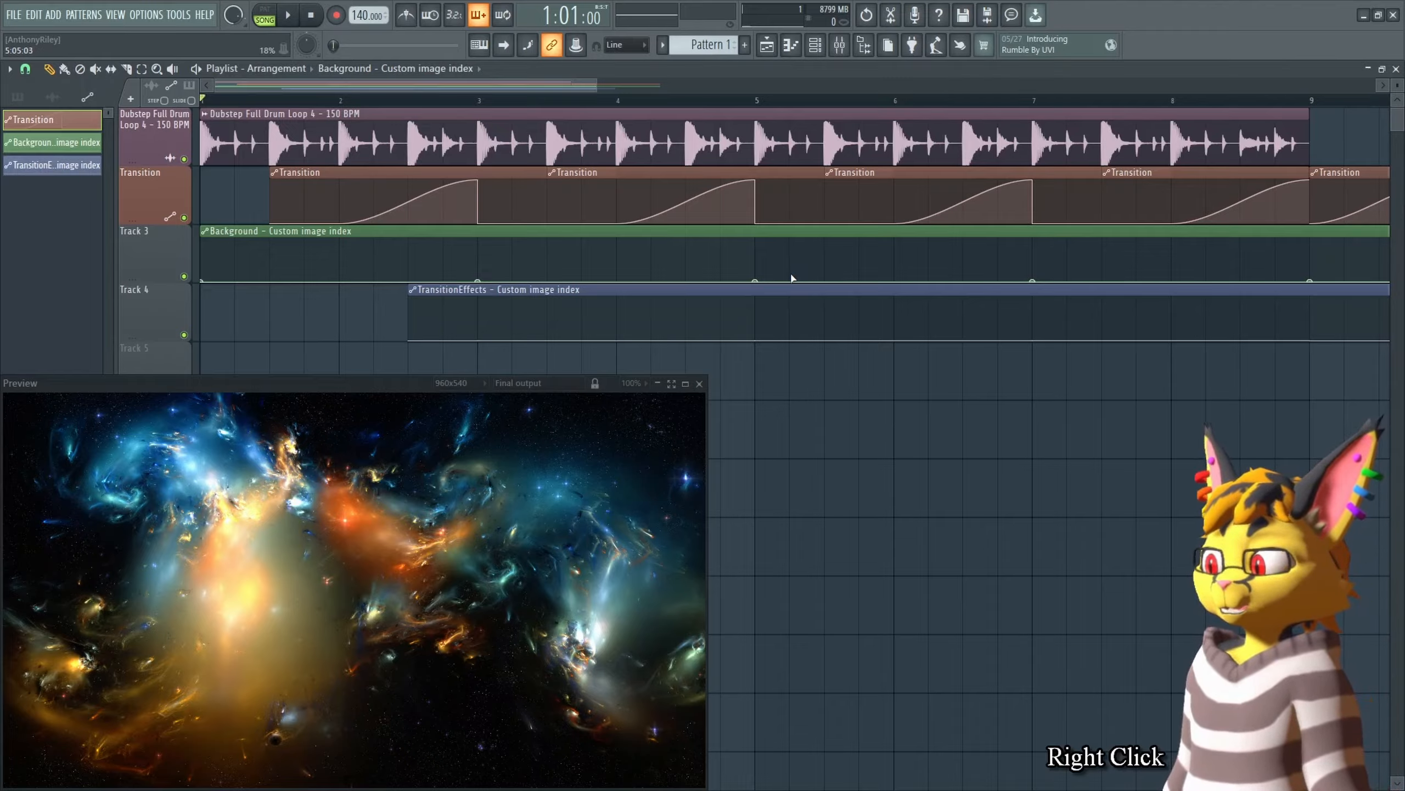
Step: Add a raised point to the Background automation at bar 5 and delete it again
left_click_drag(759, 273, 758, 265)
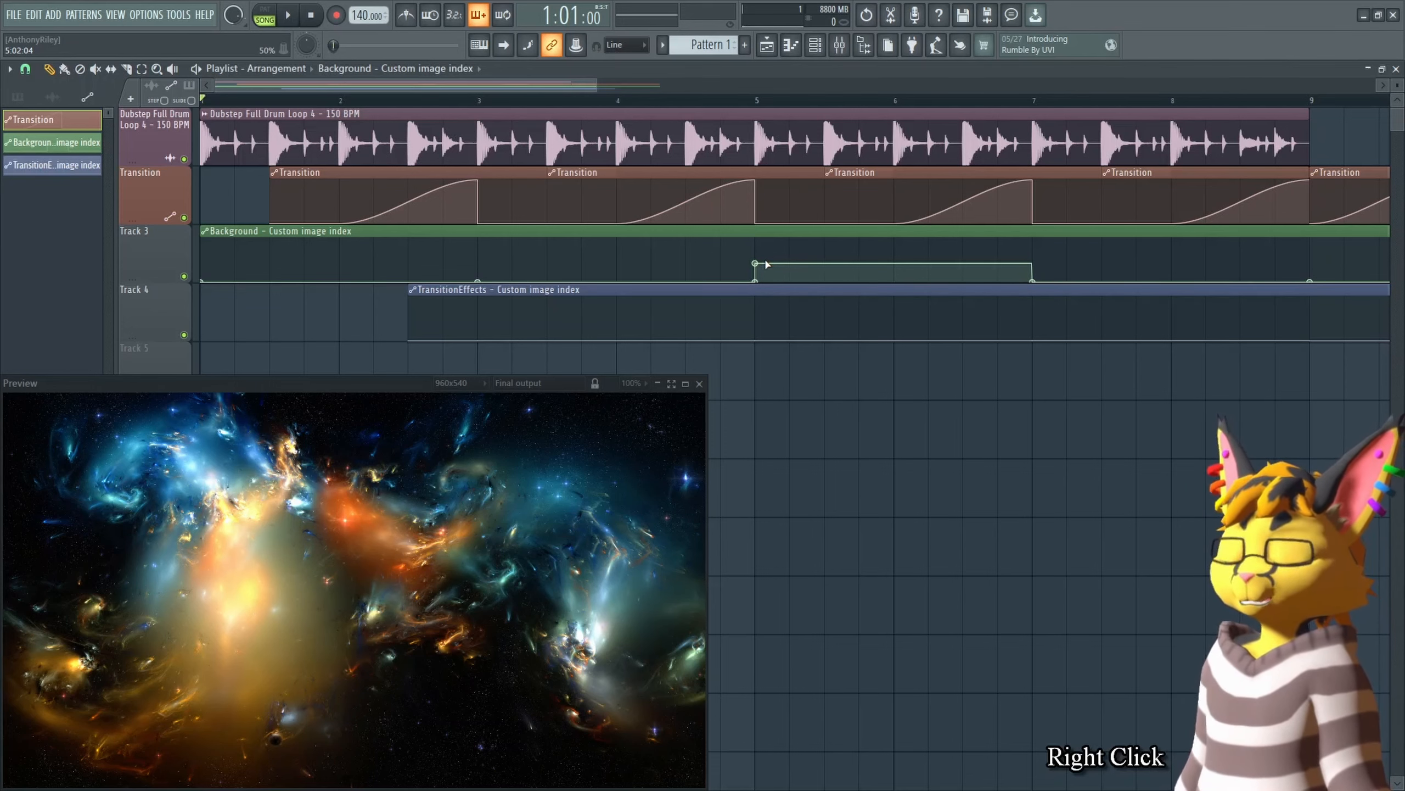
right_click(756, 262)
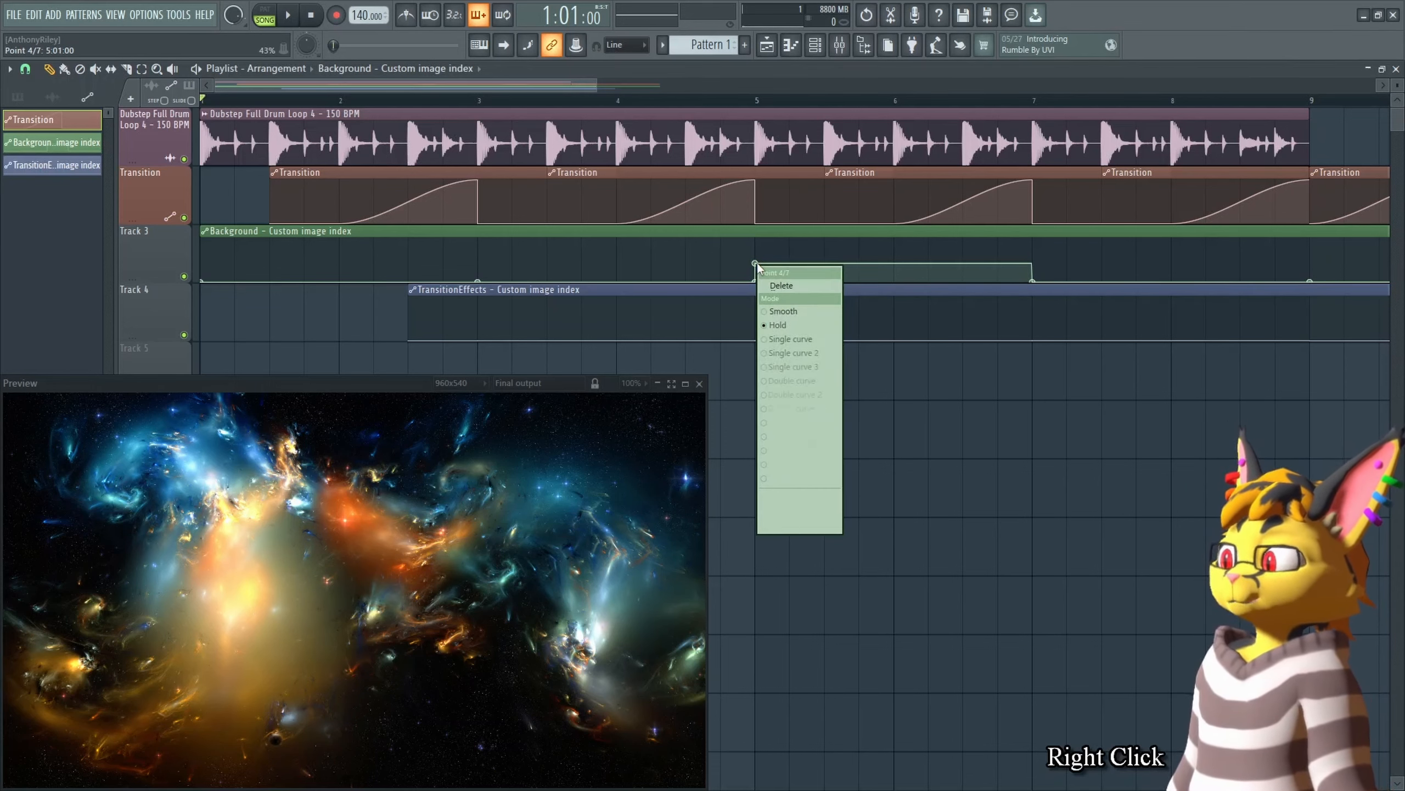
left_click(785, 277)
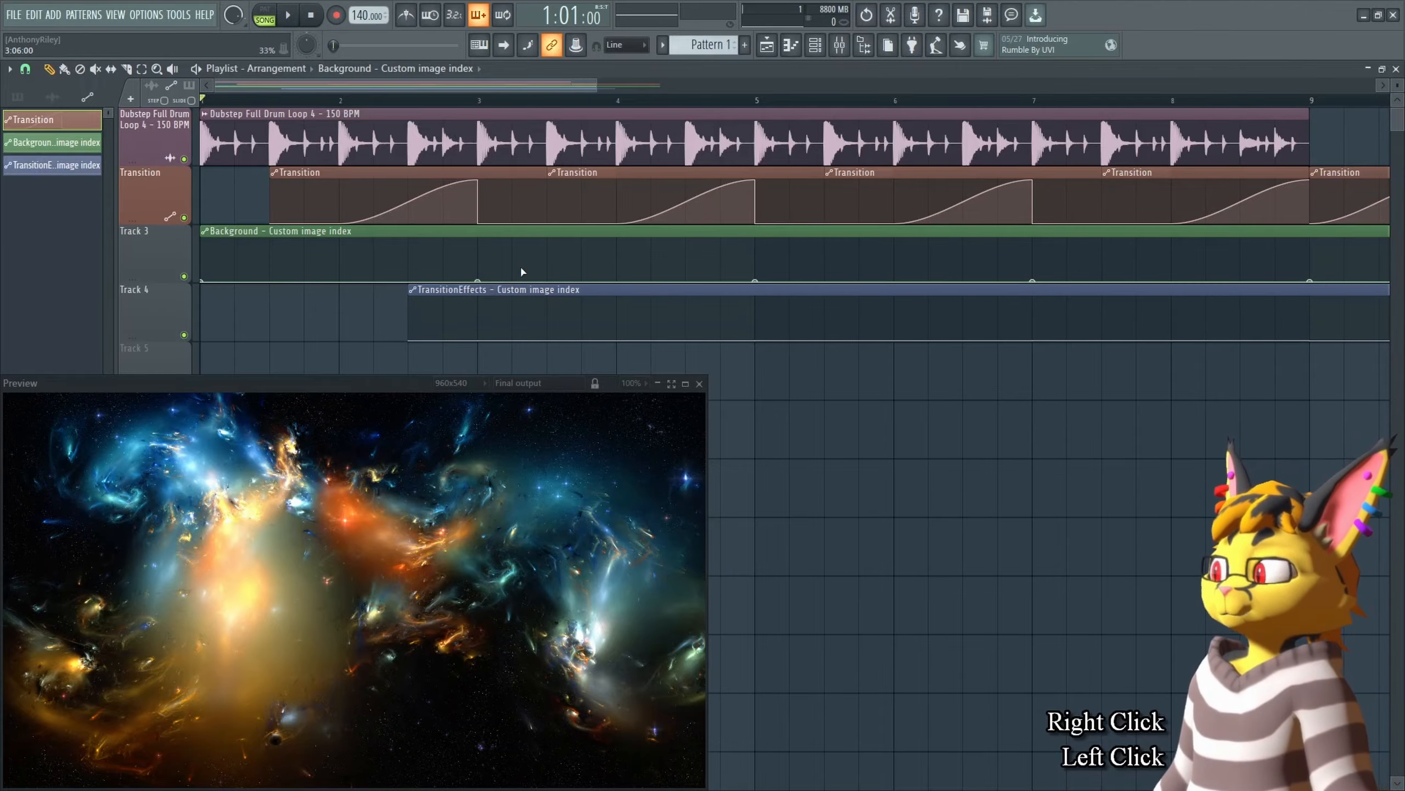
Step: Set the Background layer's image source to the 7aaa8863 PNG and copy its value
key("Tab")
left_click(818, 196)
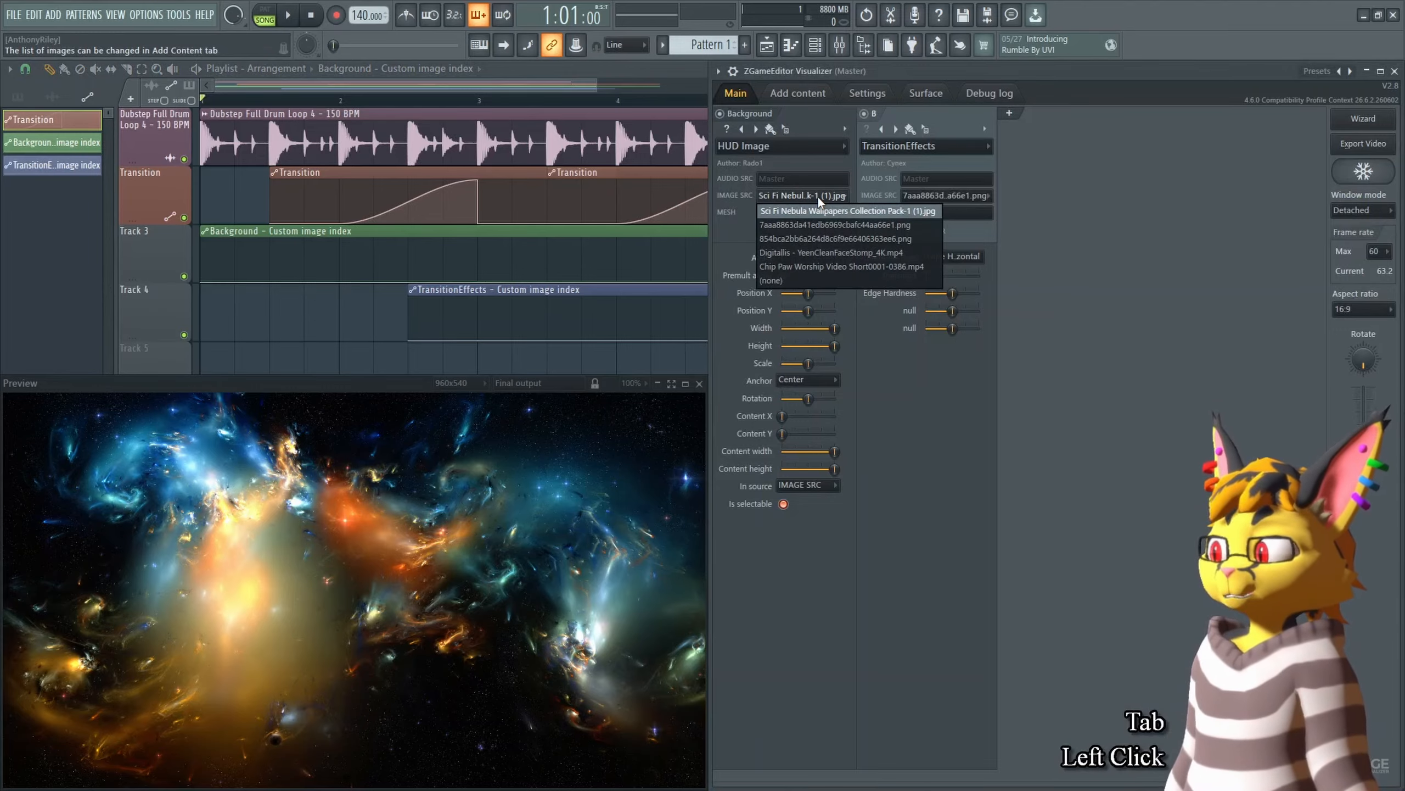
left_click(825, 226)
right_click(812, 199)
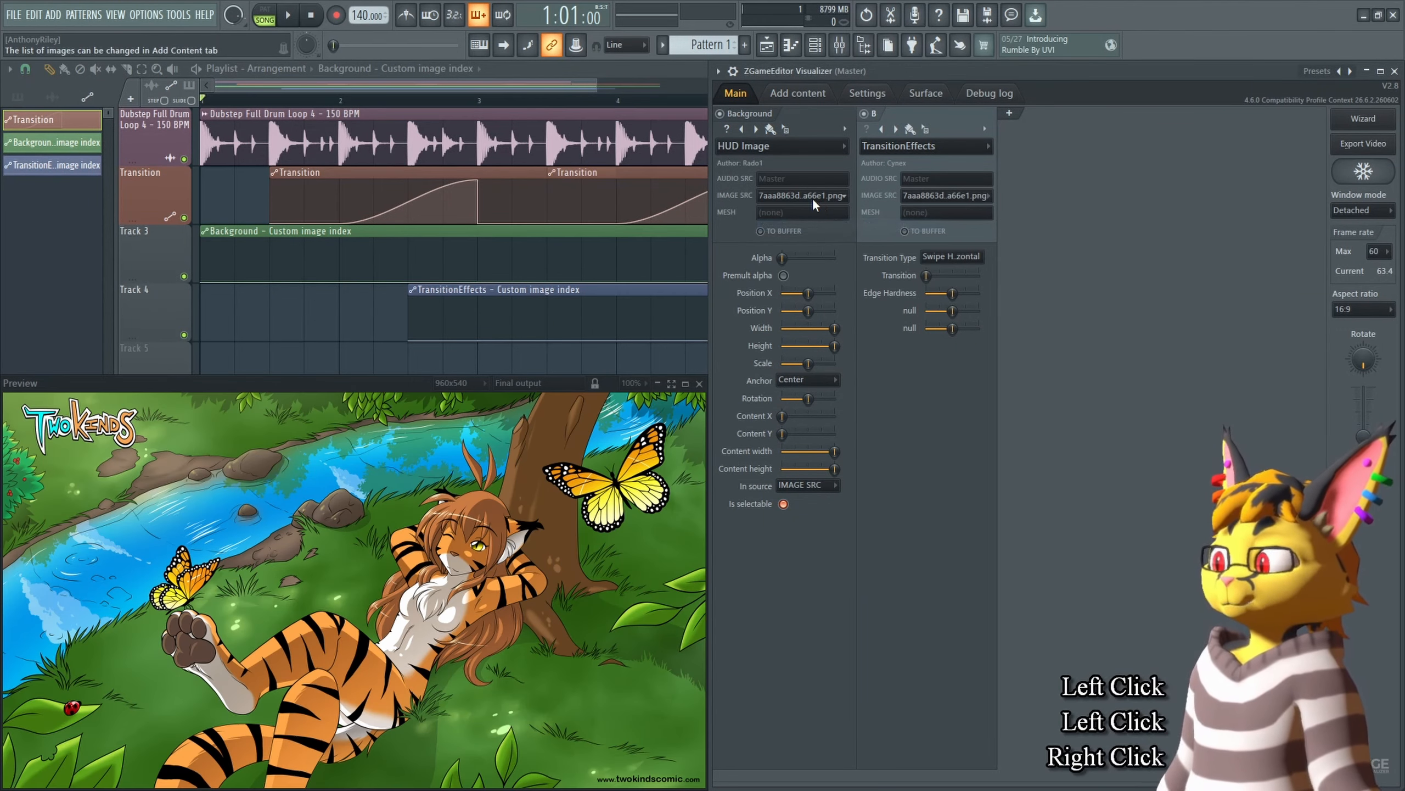
left_click(863, 398)
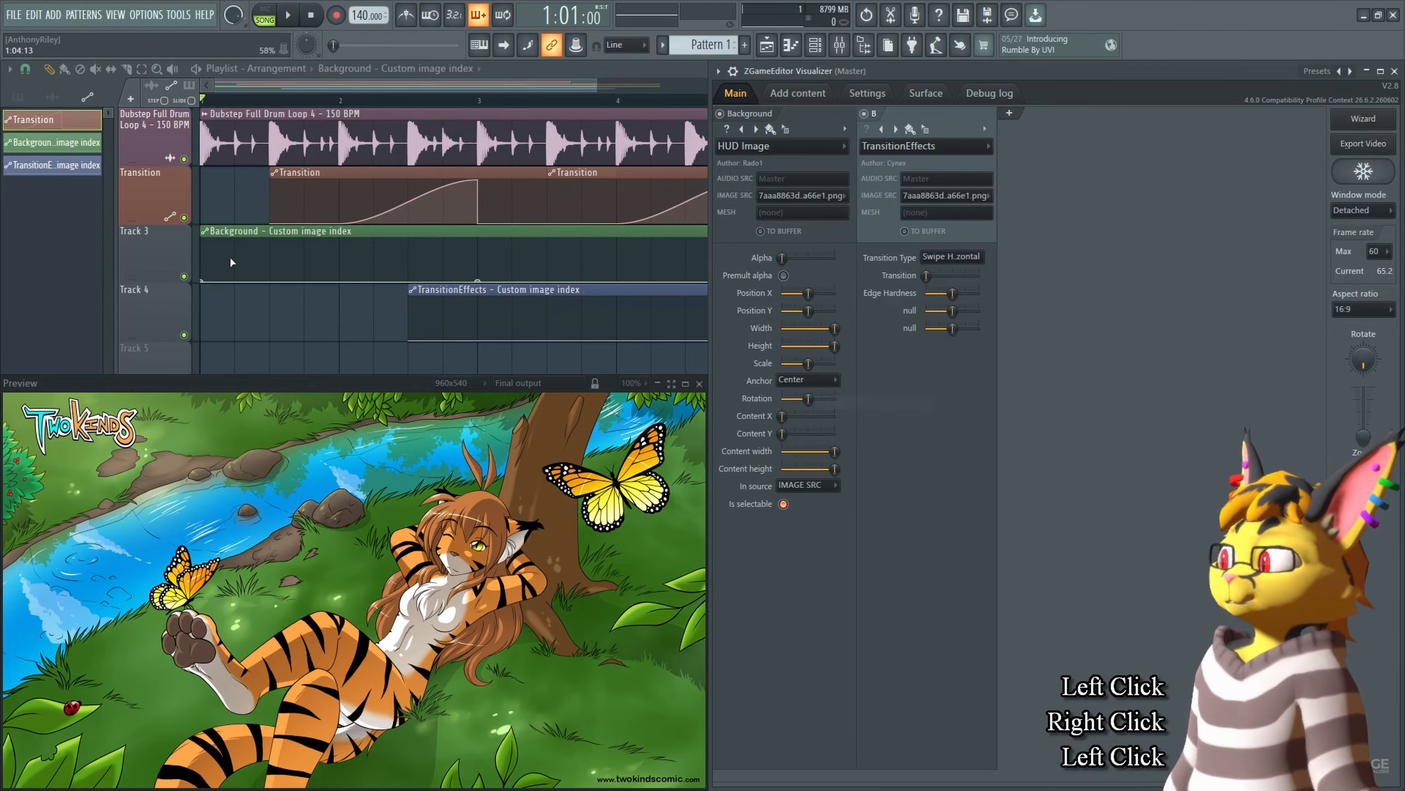
Step: Paste the copied value into the first point of the Background automation clip
right_click(203, 289)
right_click(204, 289)
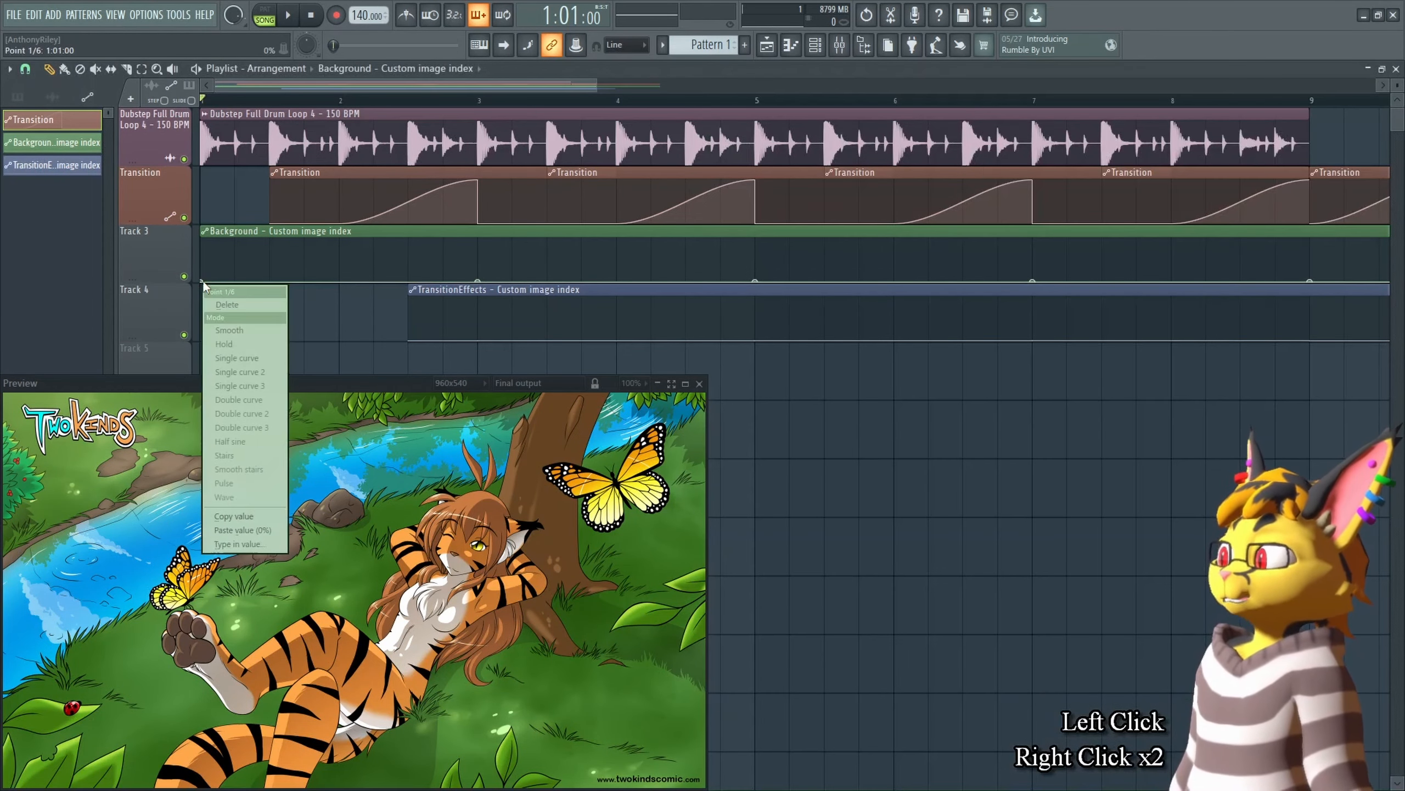
left_click(243, 534)
Step: Play the arrangement briefly in the preview and stop it
key("space")
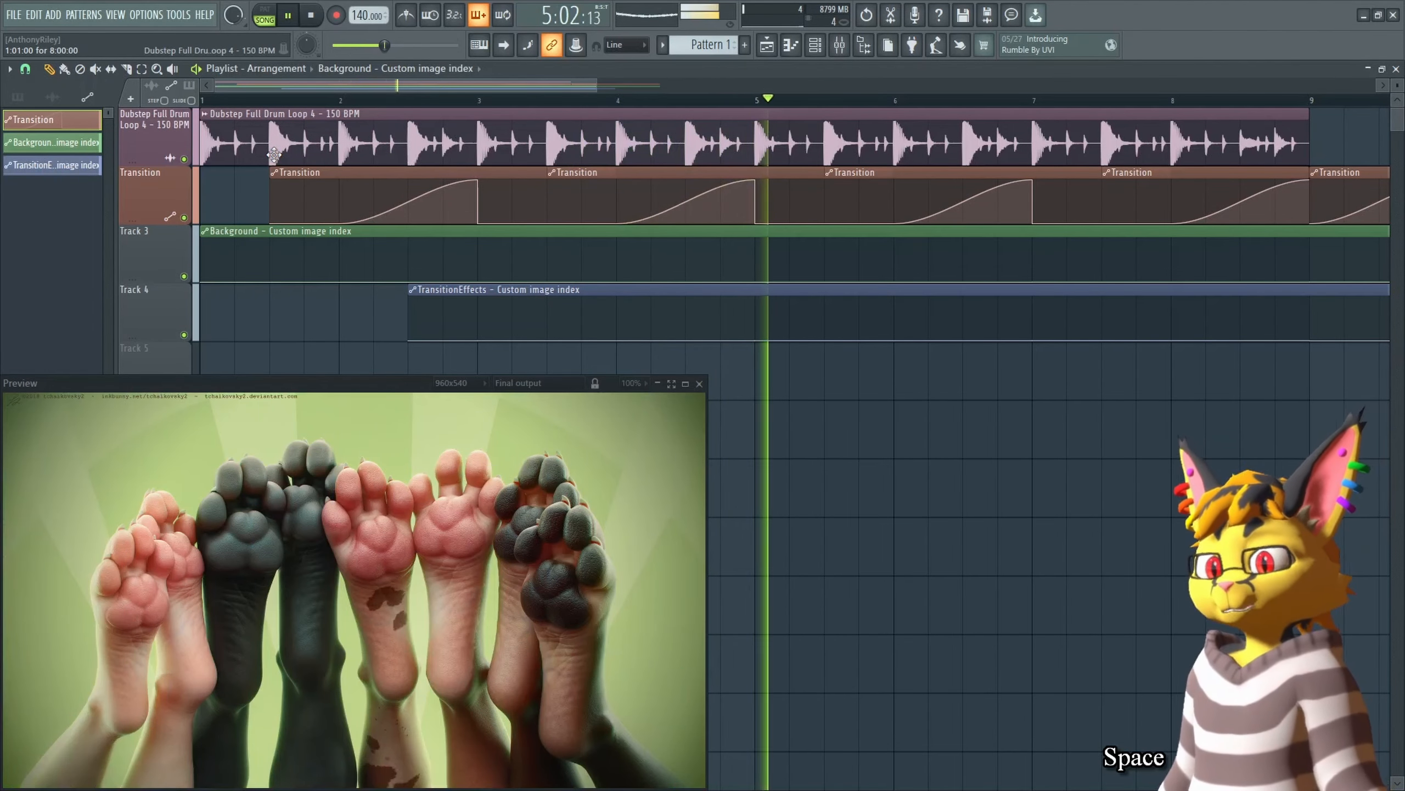
key("space")
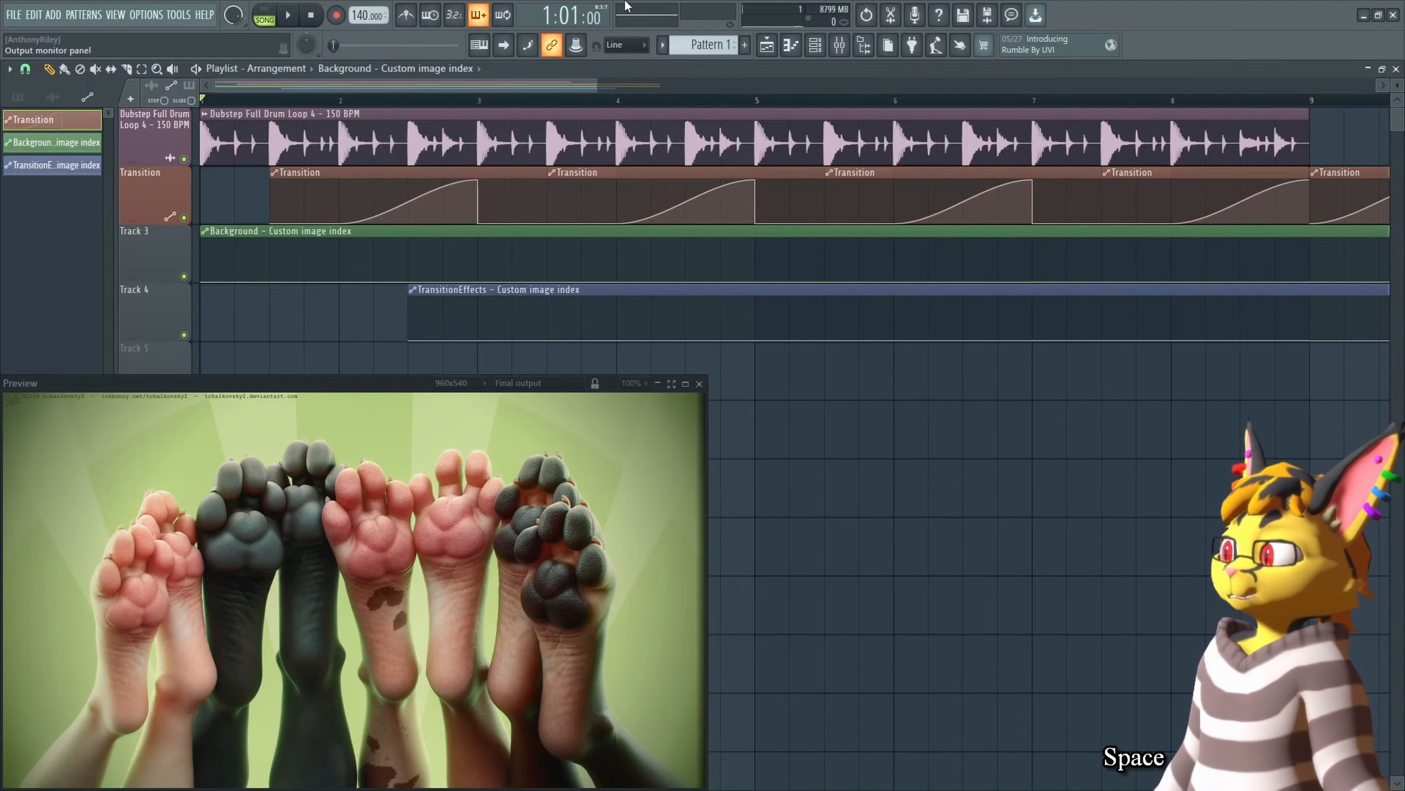
scroll(753, 106, "down", 3)
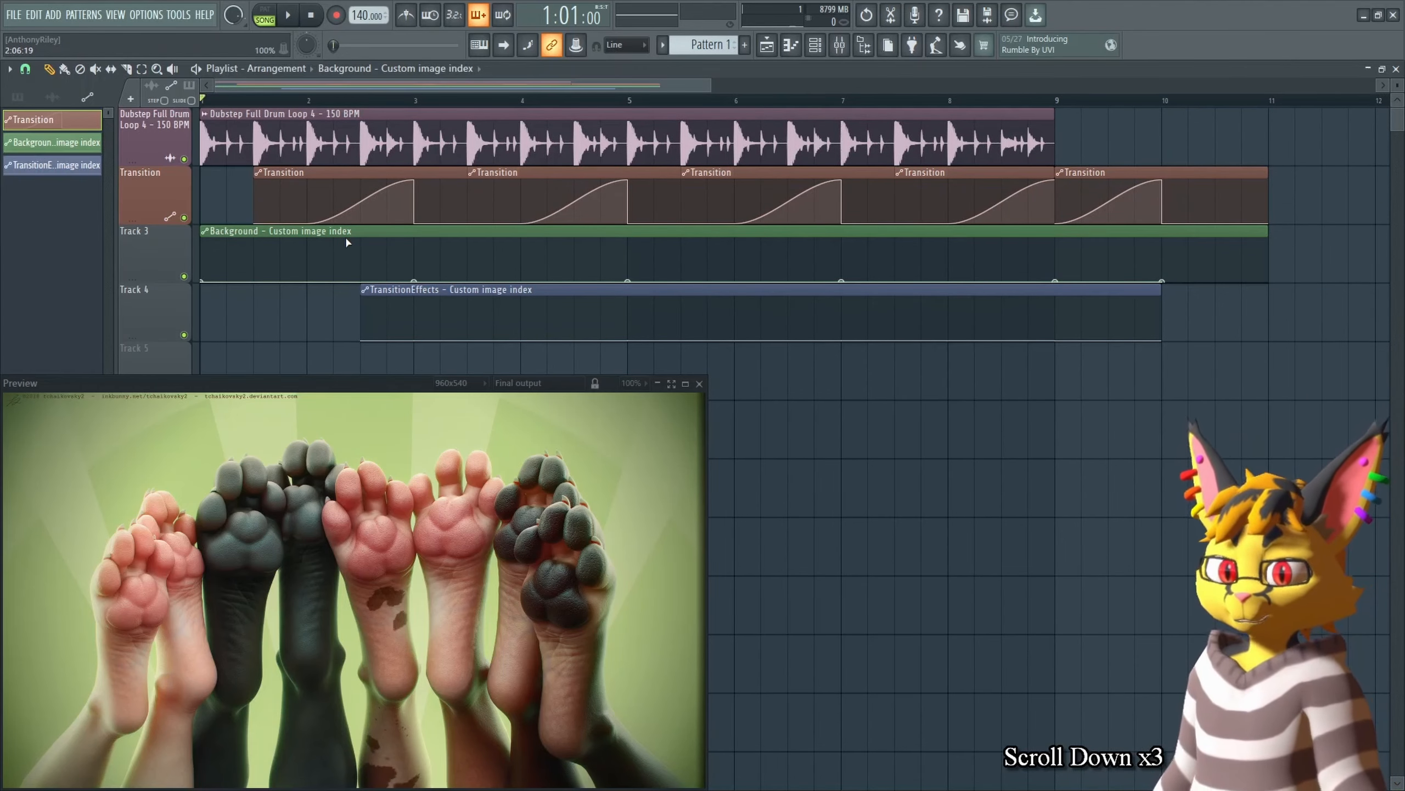
Step: Compare the Background image source with the image list in the visualizer's content tab
key("Tab")
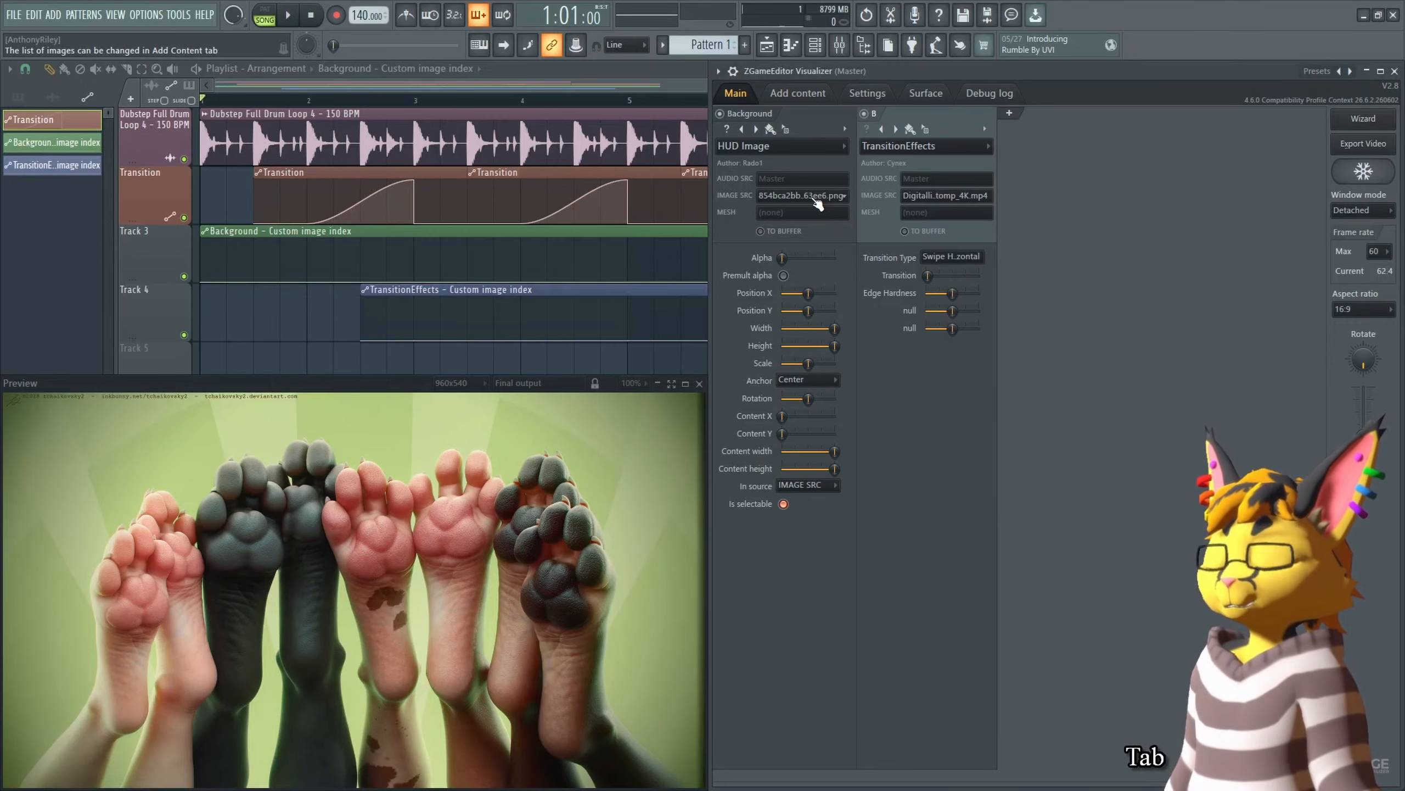
left_click(817, 95)
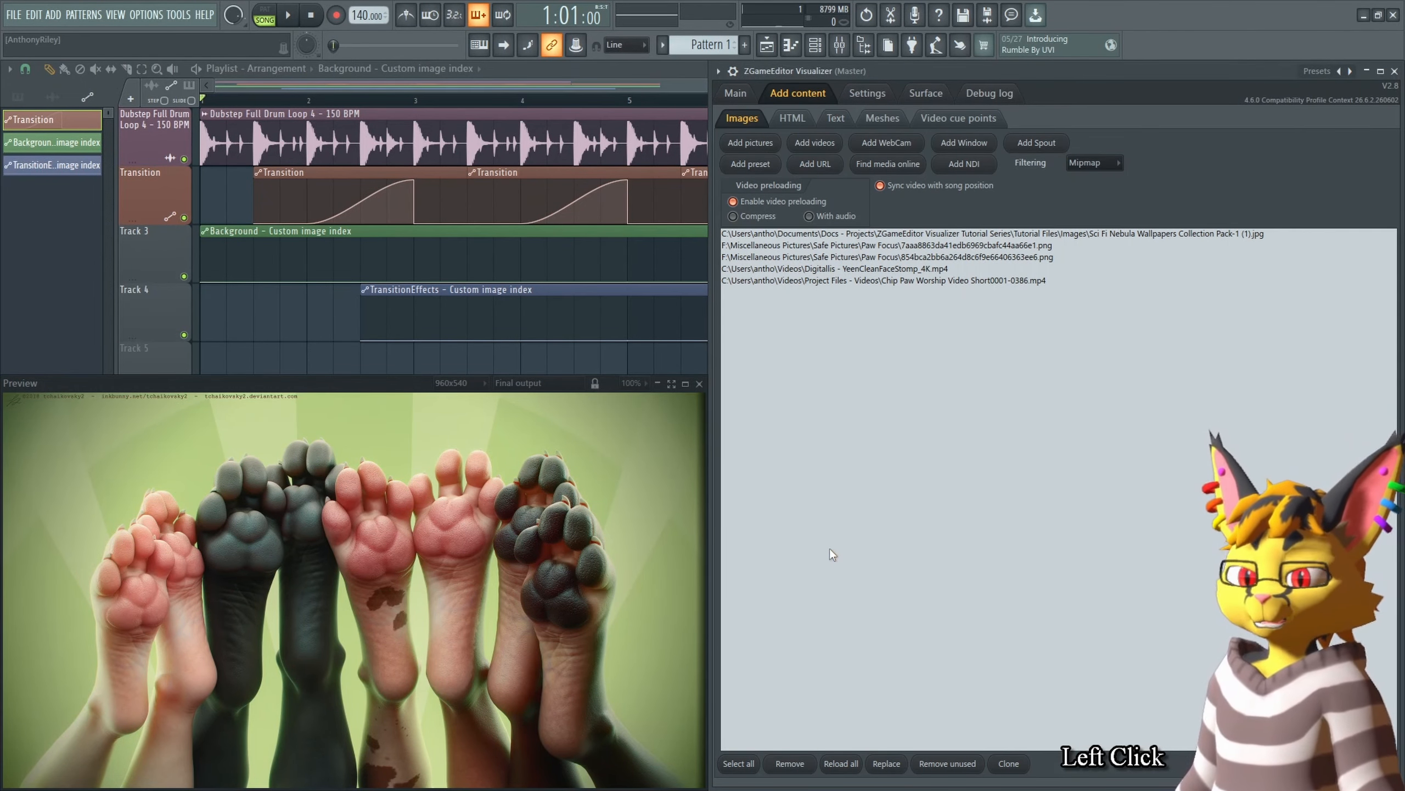
left_click(736, 94)
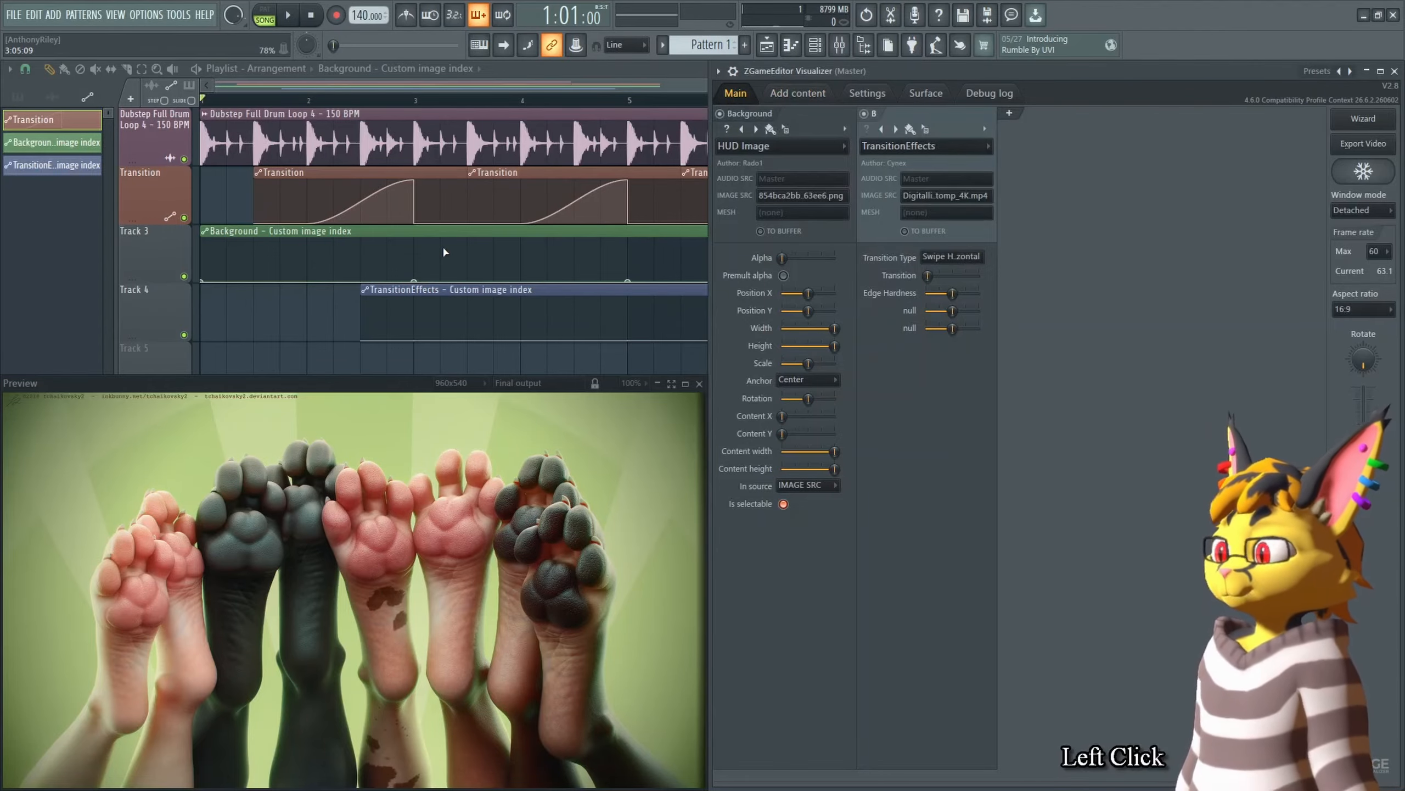
left_click(819, 93)
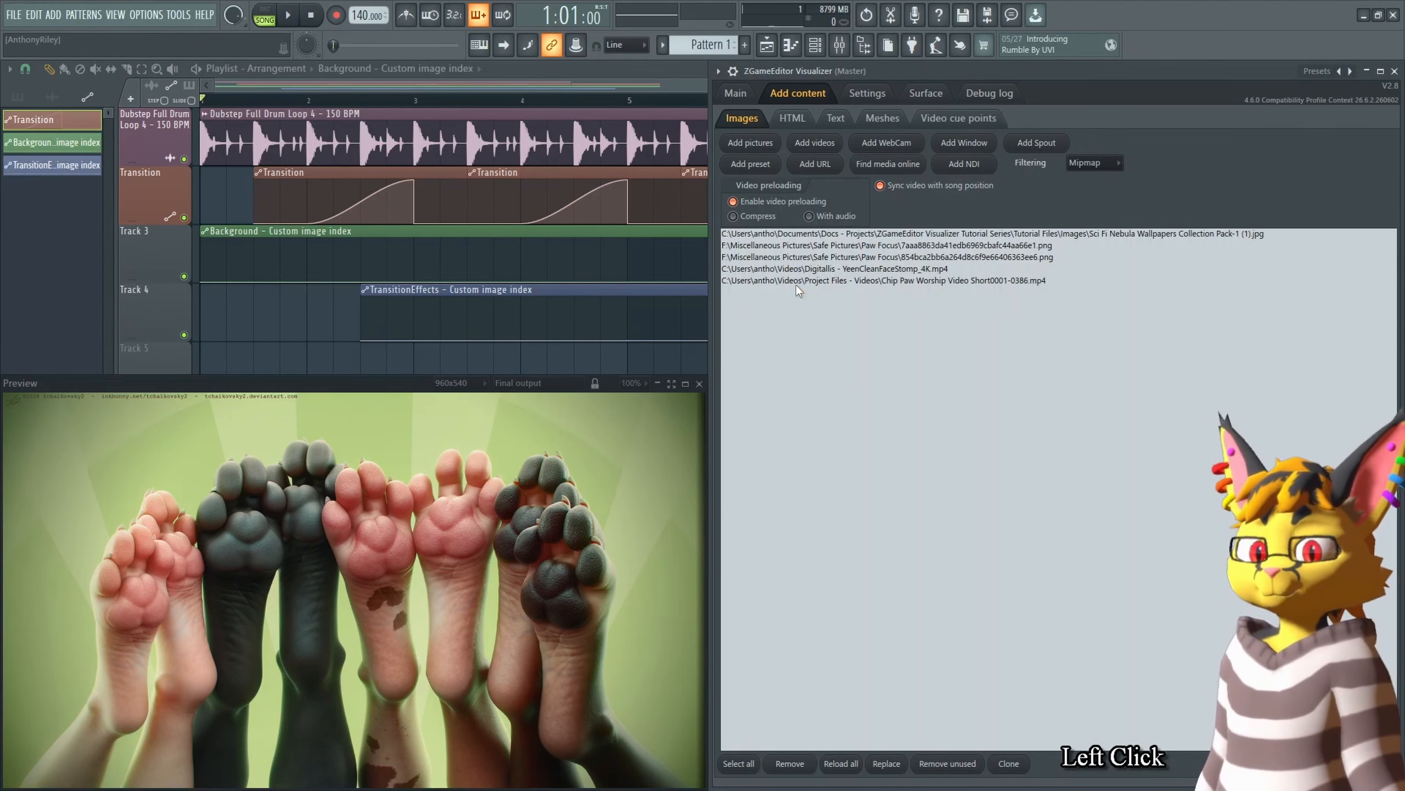
left_click(754, 95)
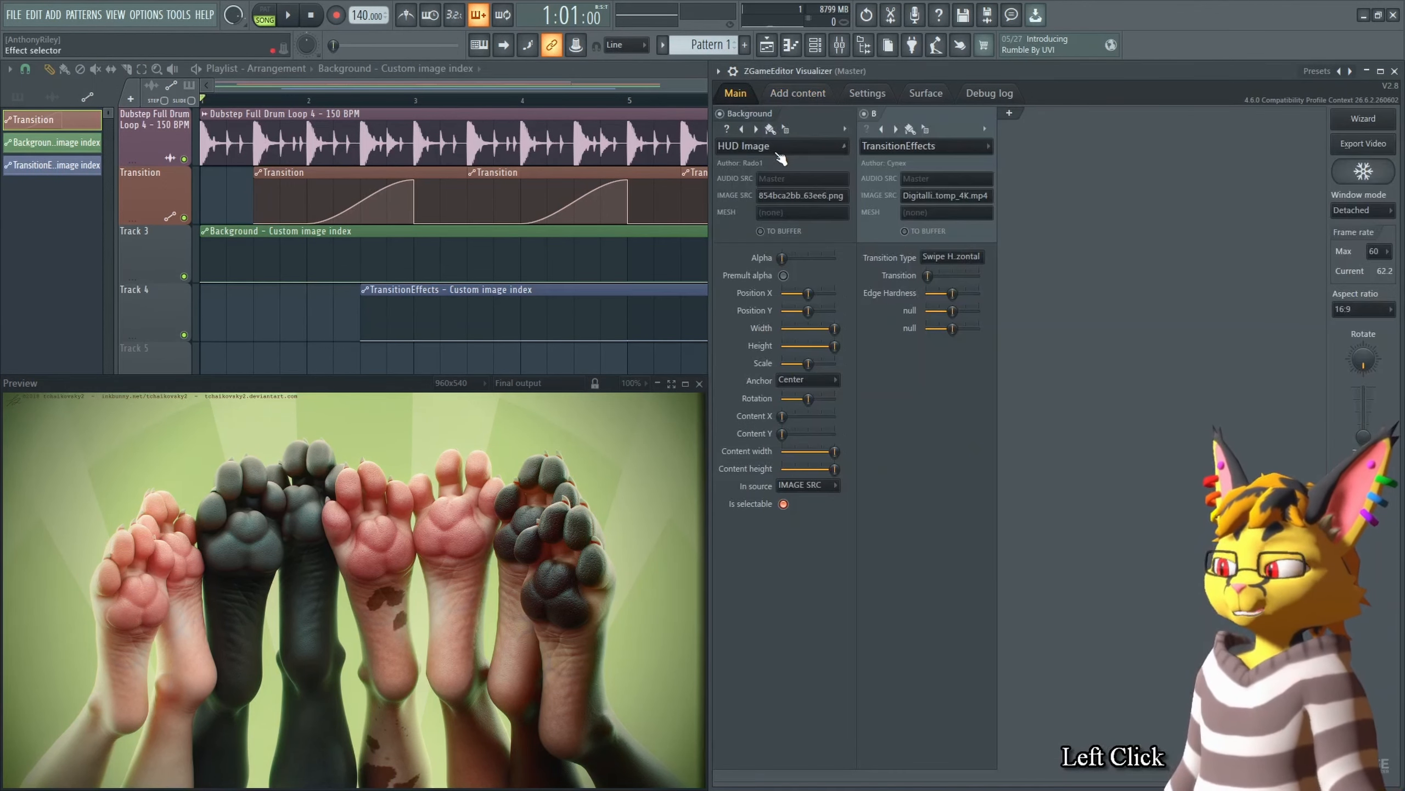
Step: Inspect the Background automation points and their mode options toward the end of the clip
left_click(416, 283)
mouse_move(417, 282)
left_mouse_down()
mouse_move(419, 242)
mouse_move(427, 302)
left_mouse_up()
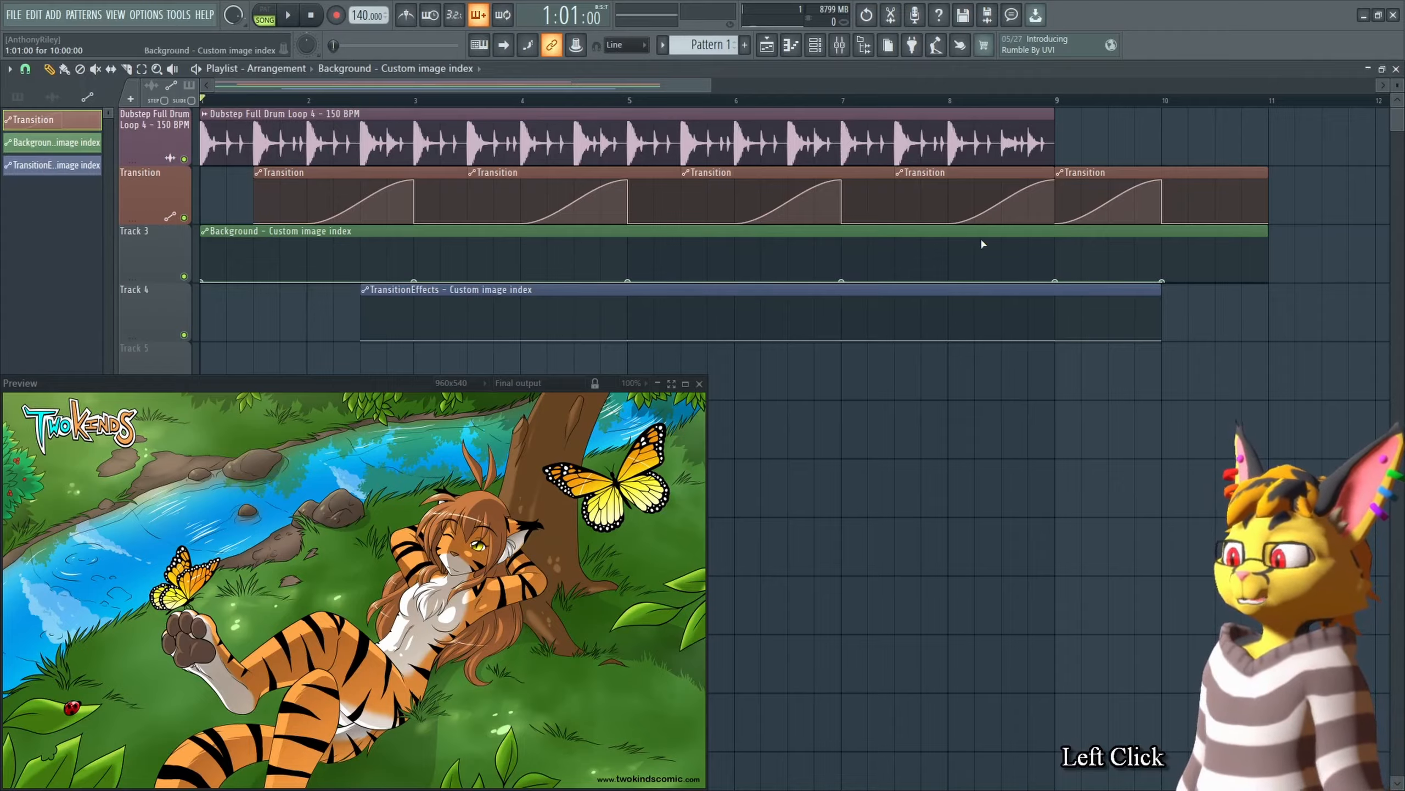
right_click(1163, 282)
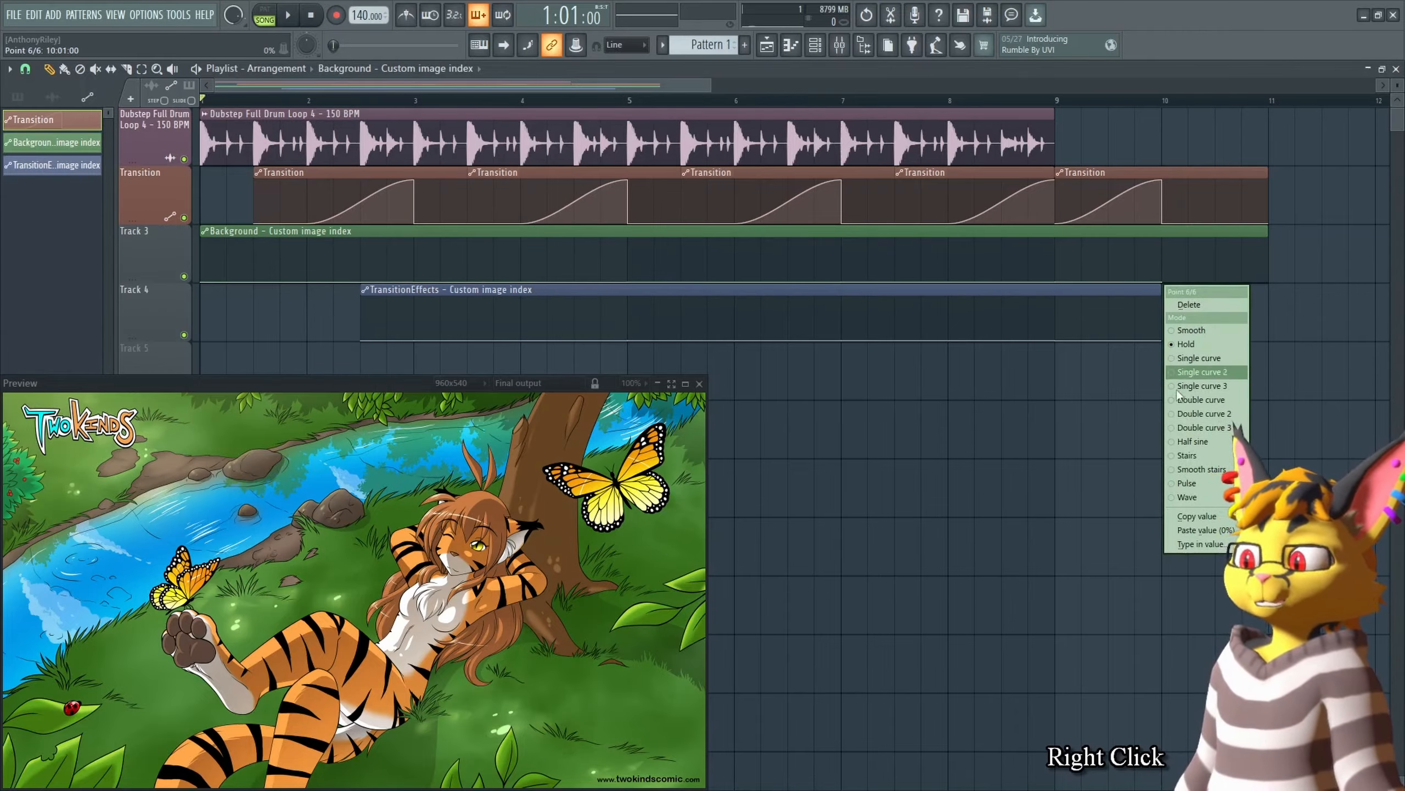
right_click(1112, 419)
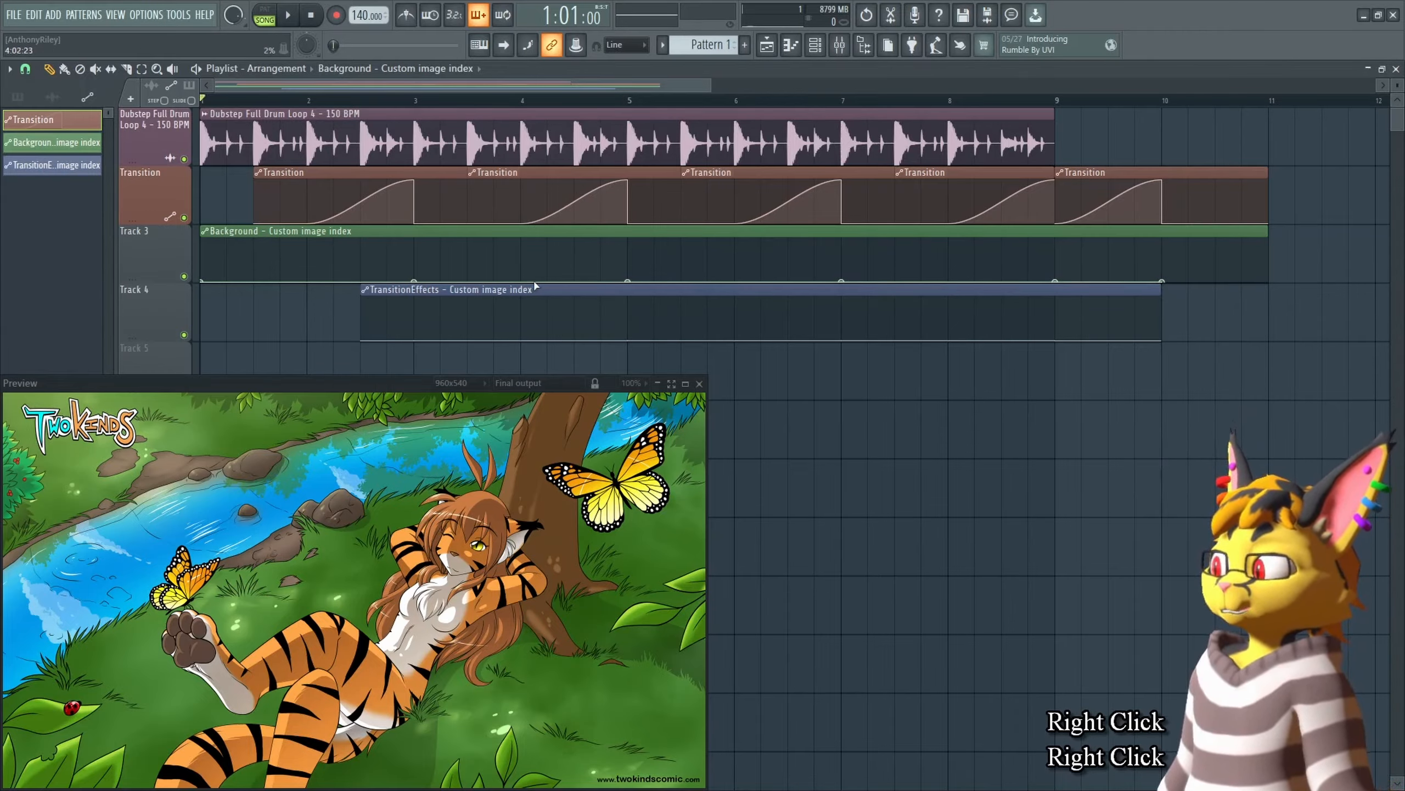
right_click(1055, 283)
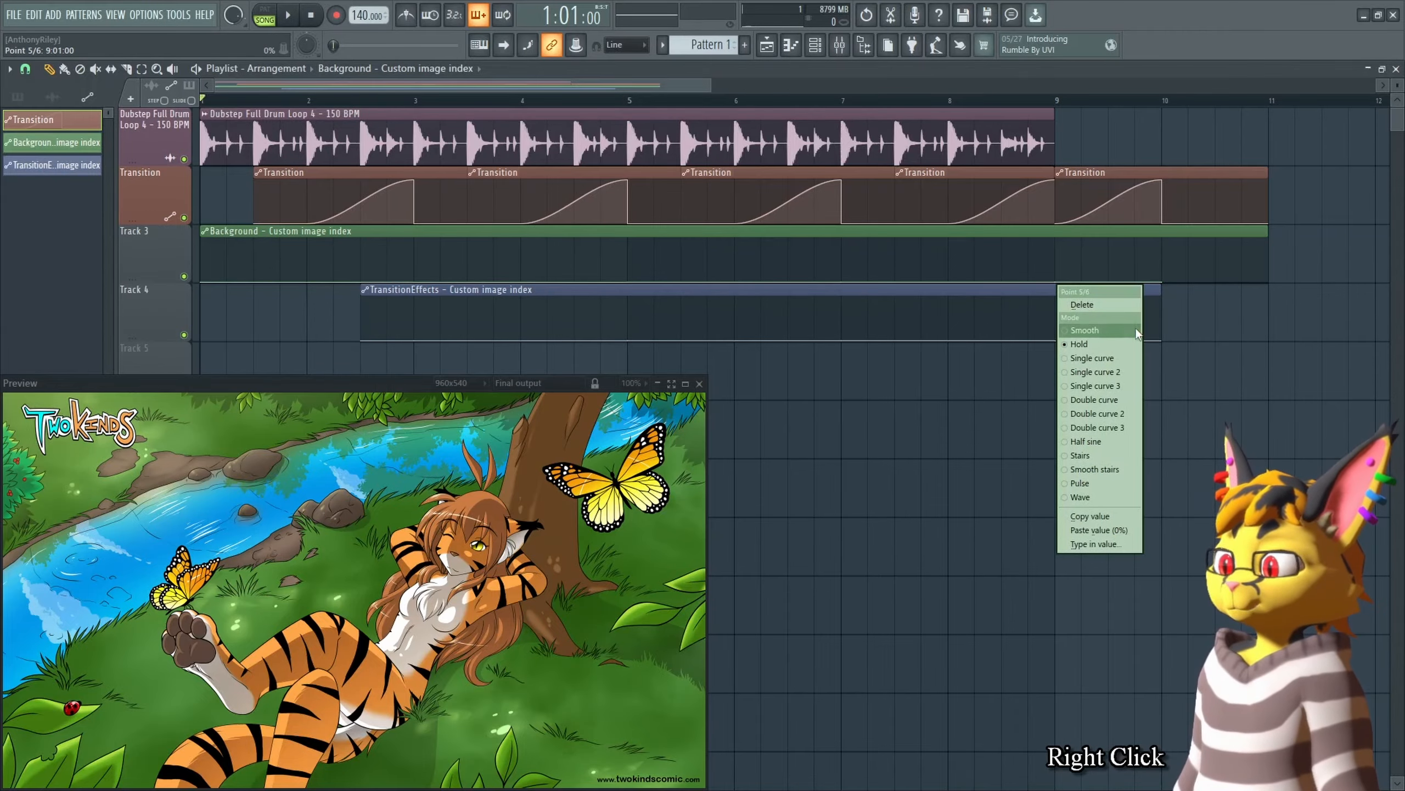
right_click(965, 424)
Step: Review the Background layer's image source list
key("Tab")
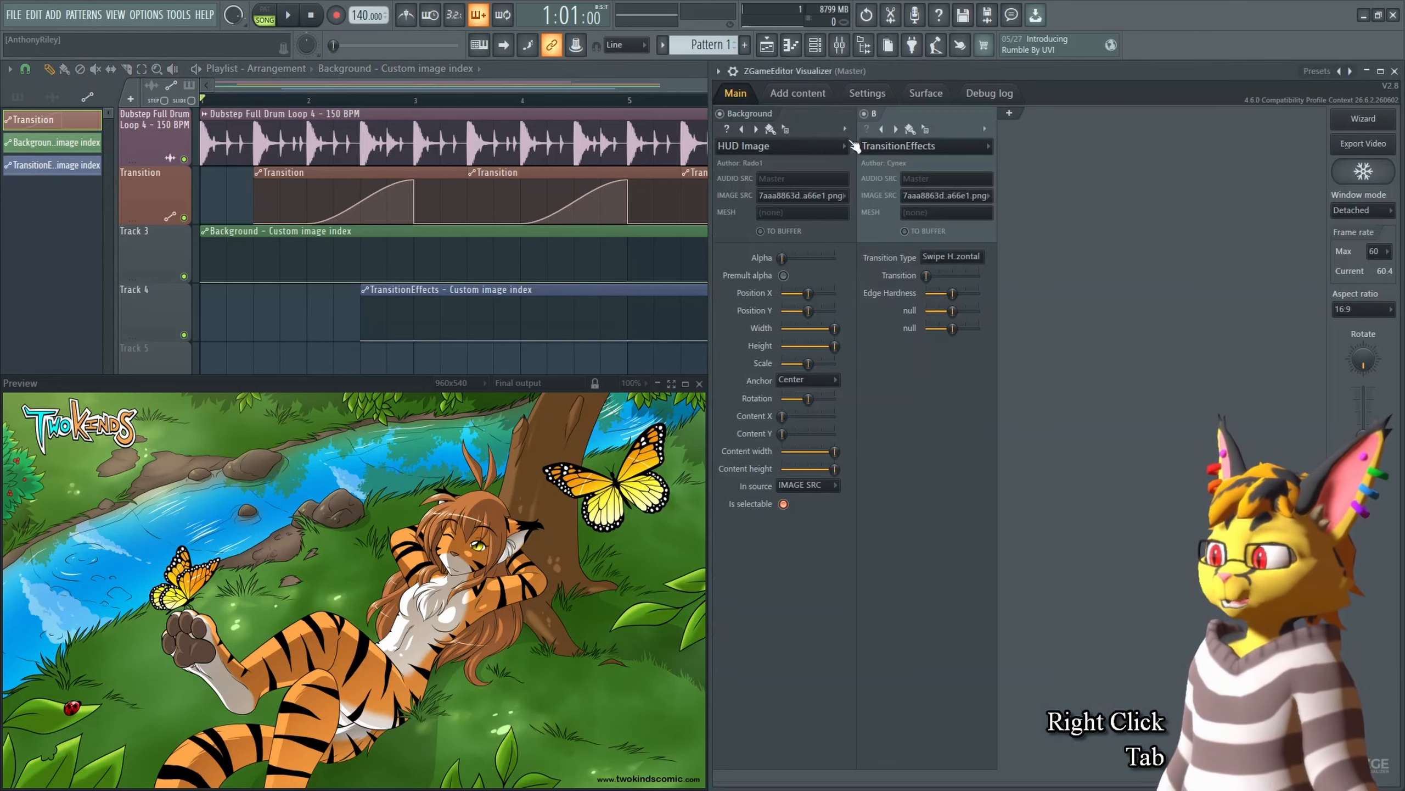
left_click(832, 197)
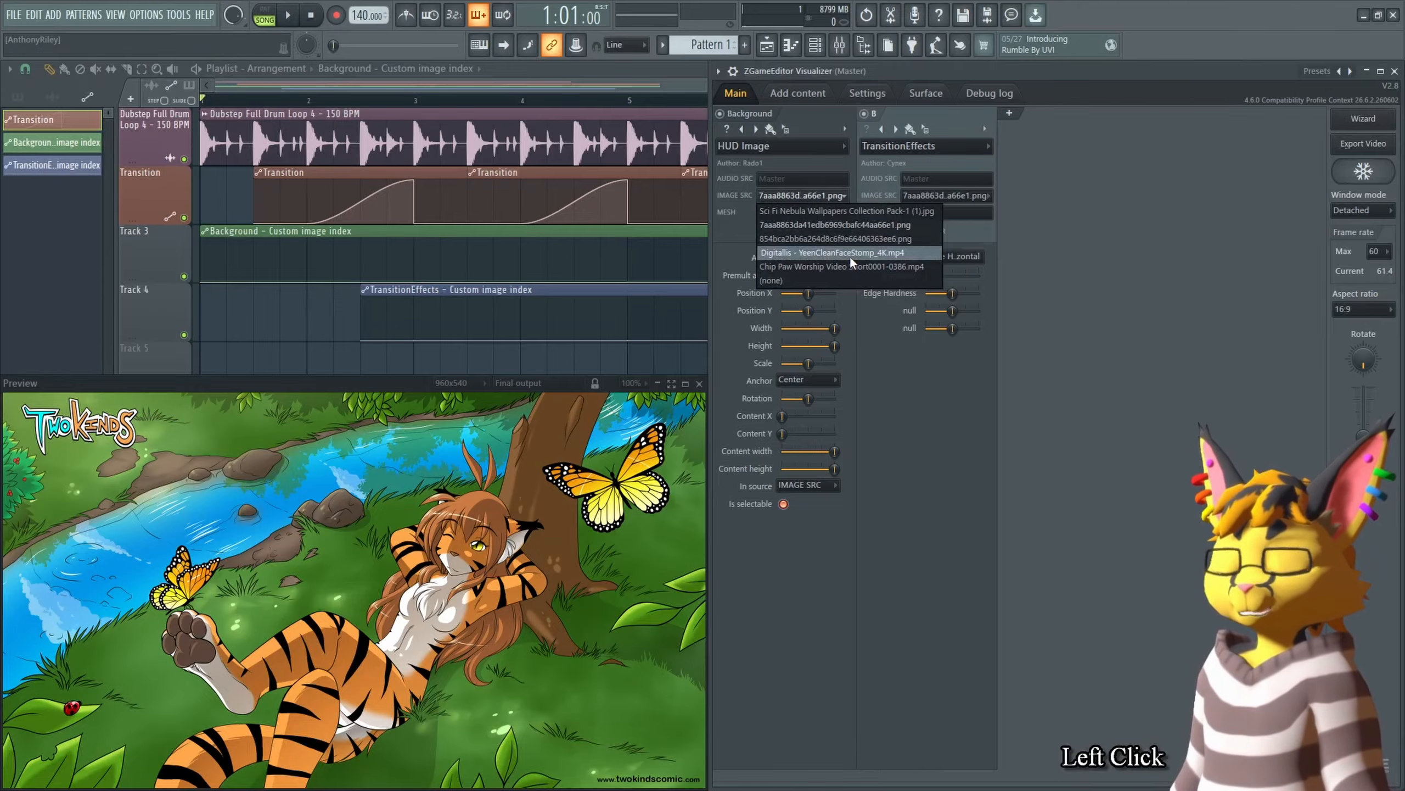
right_click(684, 343)
Step: Try switching the bar 7 Background automation point to Smooth and back, previewing from bar 5
right_click(842, 282)
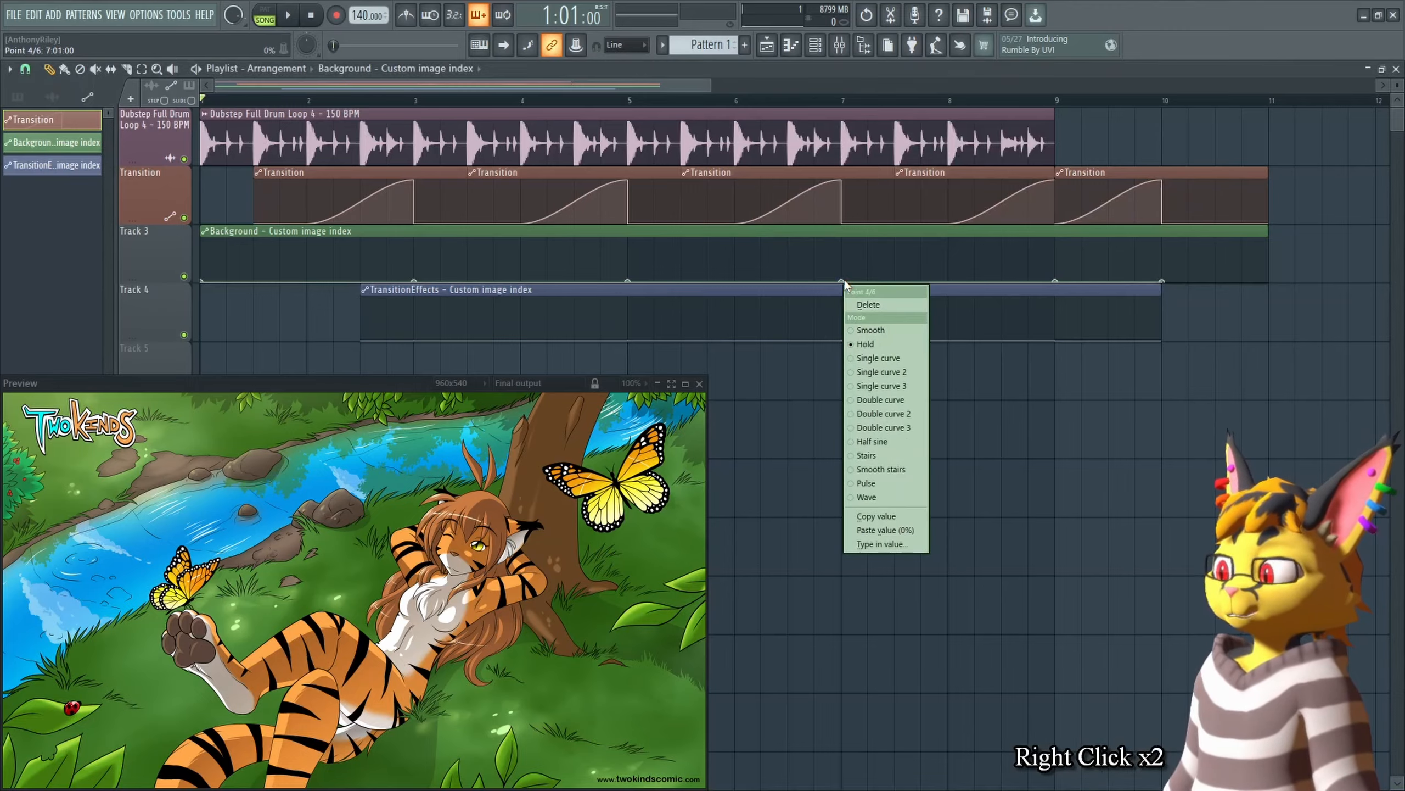
left_click(895, 332)
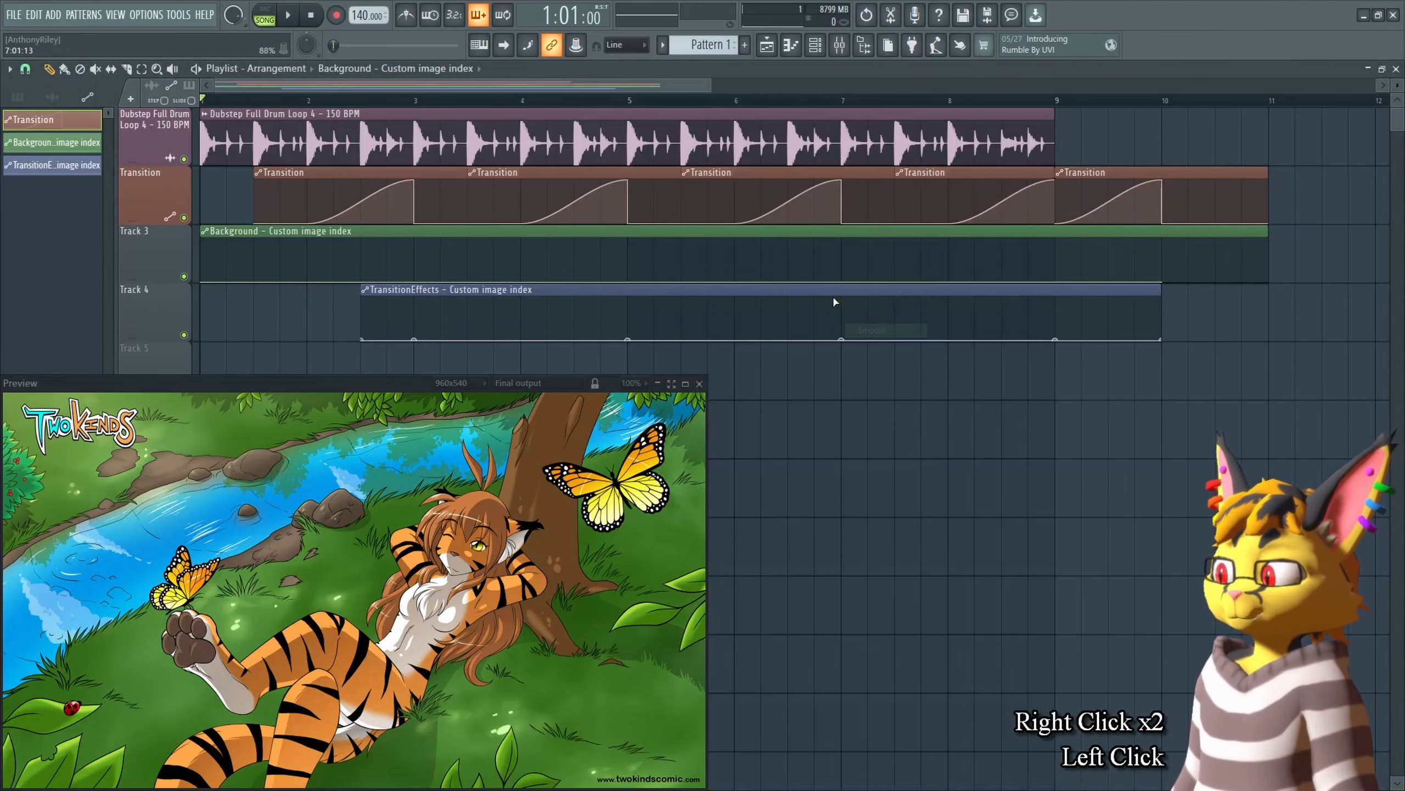
left_click(628, 281)
left_click(633, 102)
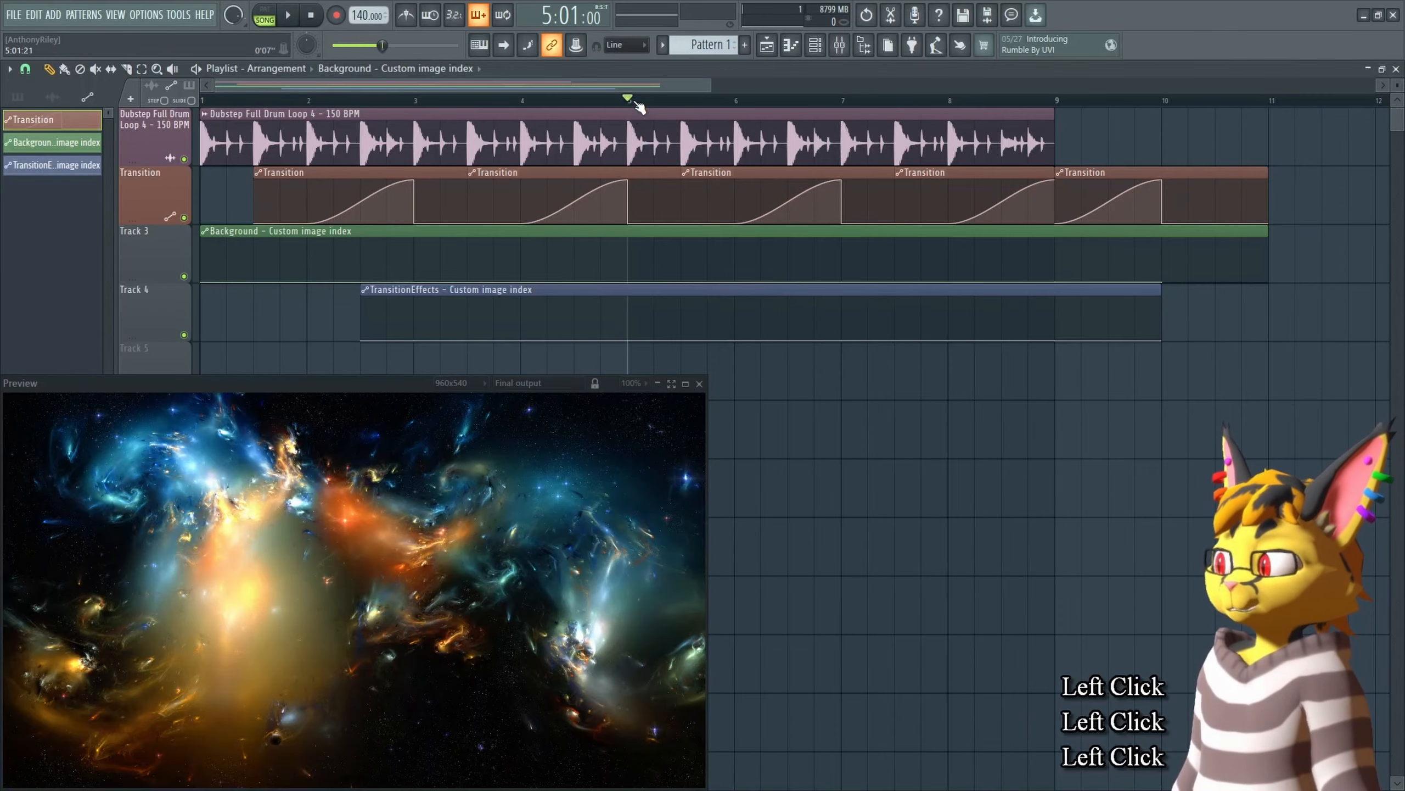
key("space")
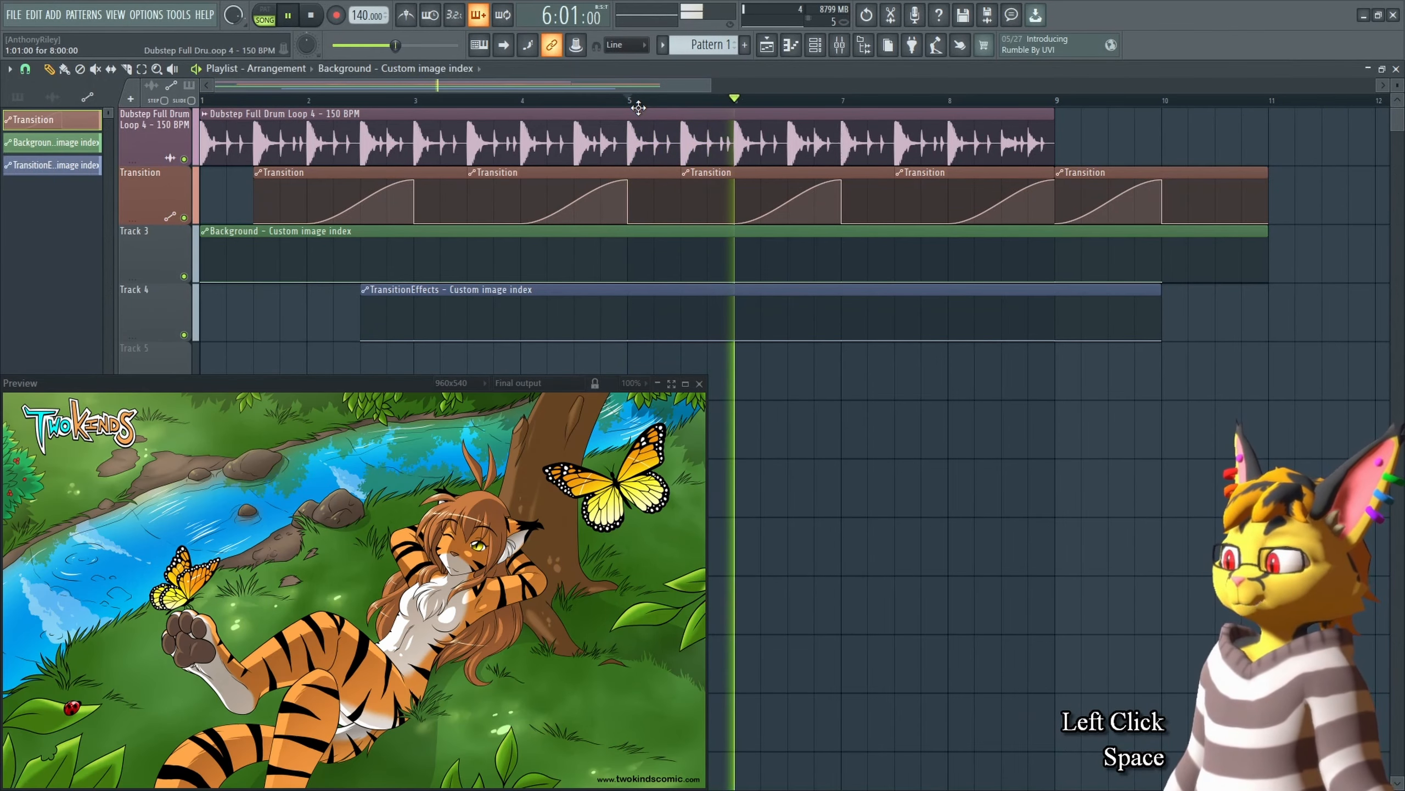
key("space")
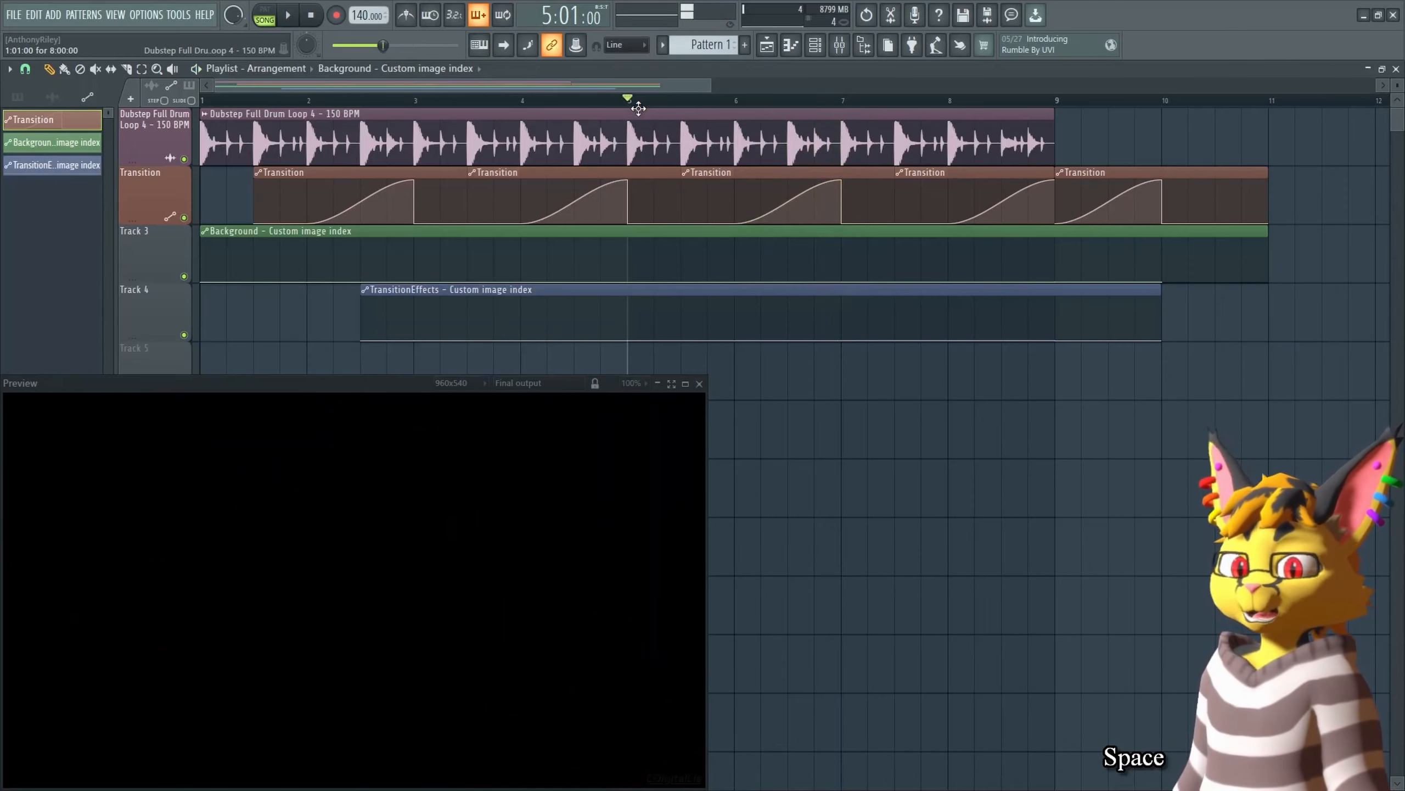
right_click(841, 281)
left_click(904, 338)
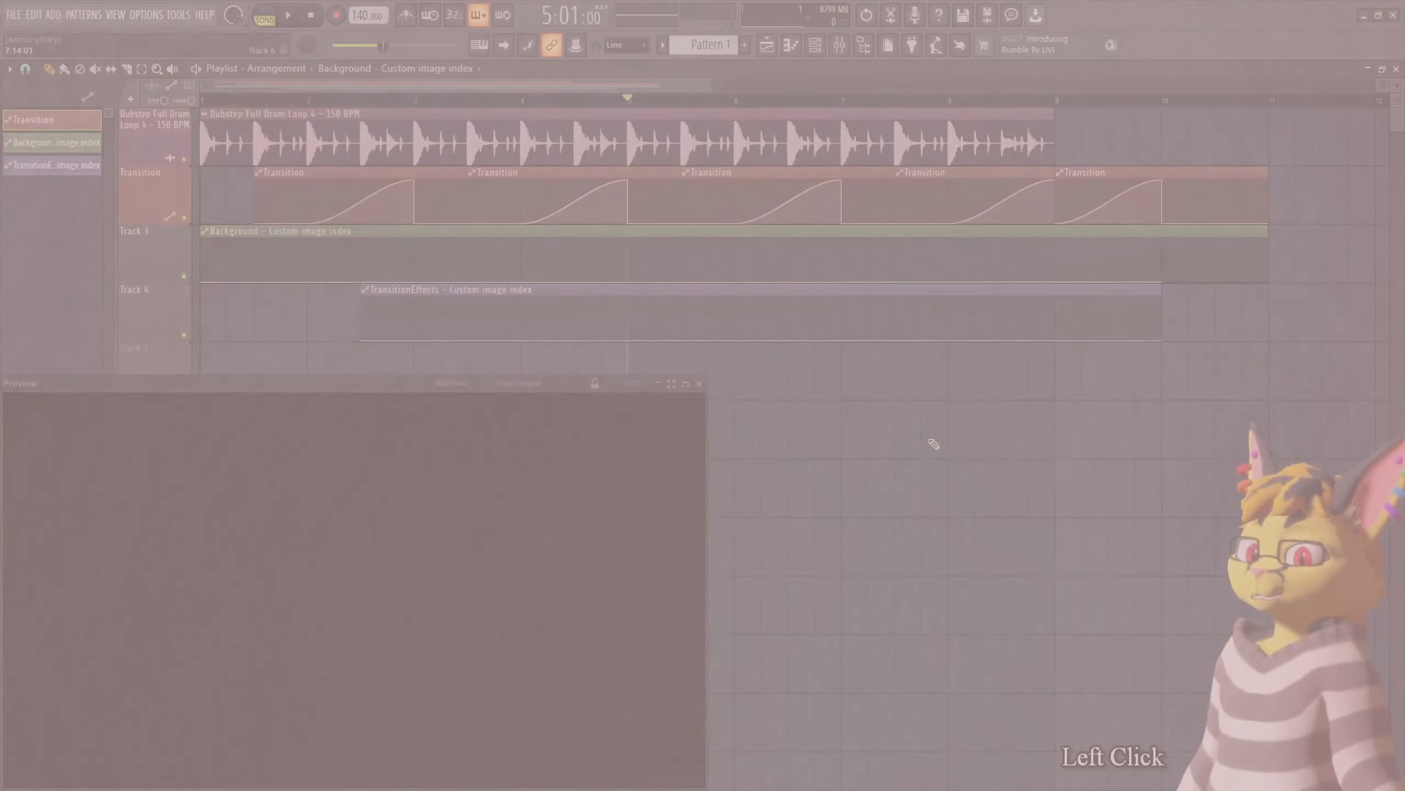
Step: Try other TransitionEffects transition types and return to Swipe Horizontal
key("Tab")
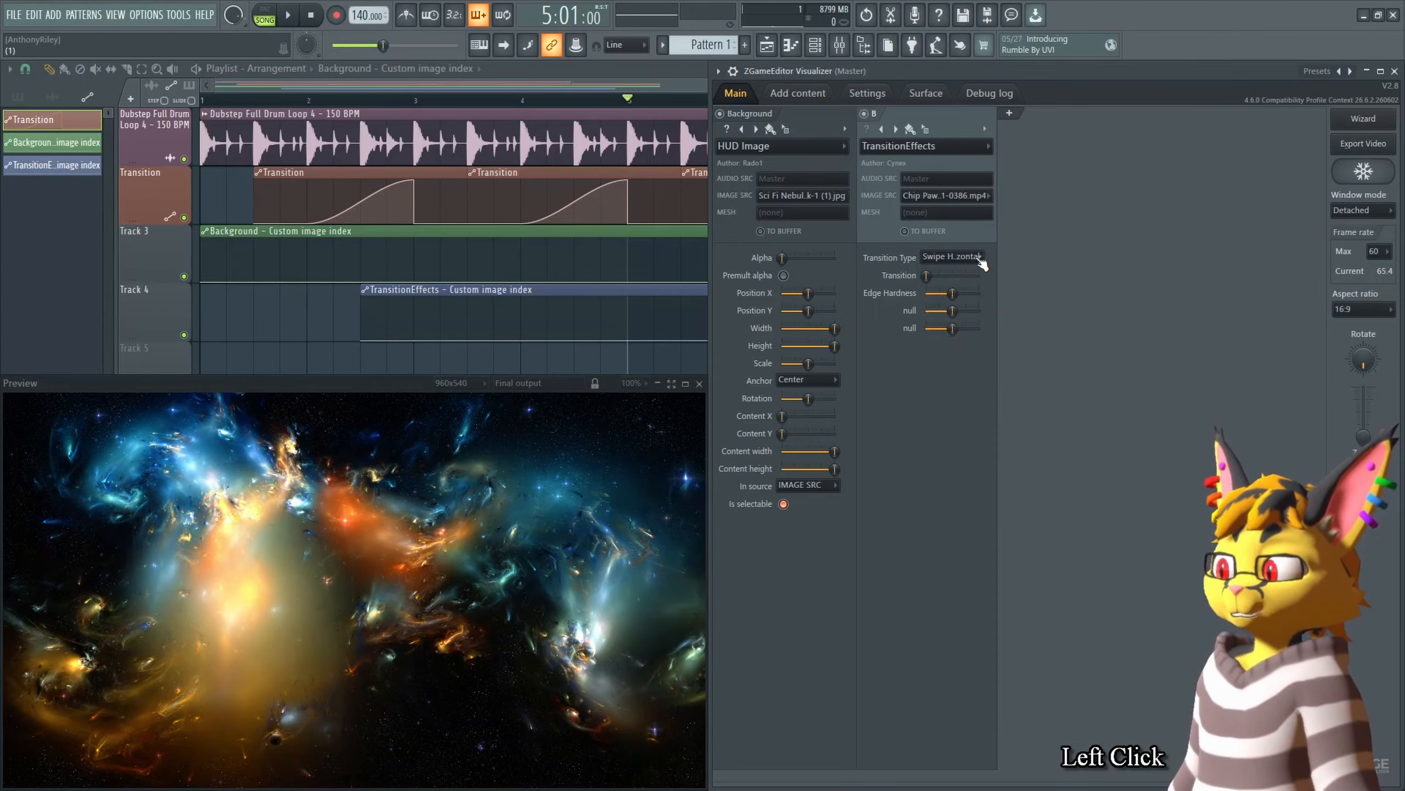
scroll(979, 259, "down", 2)
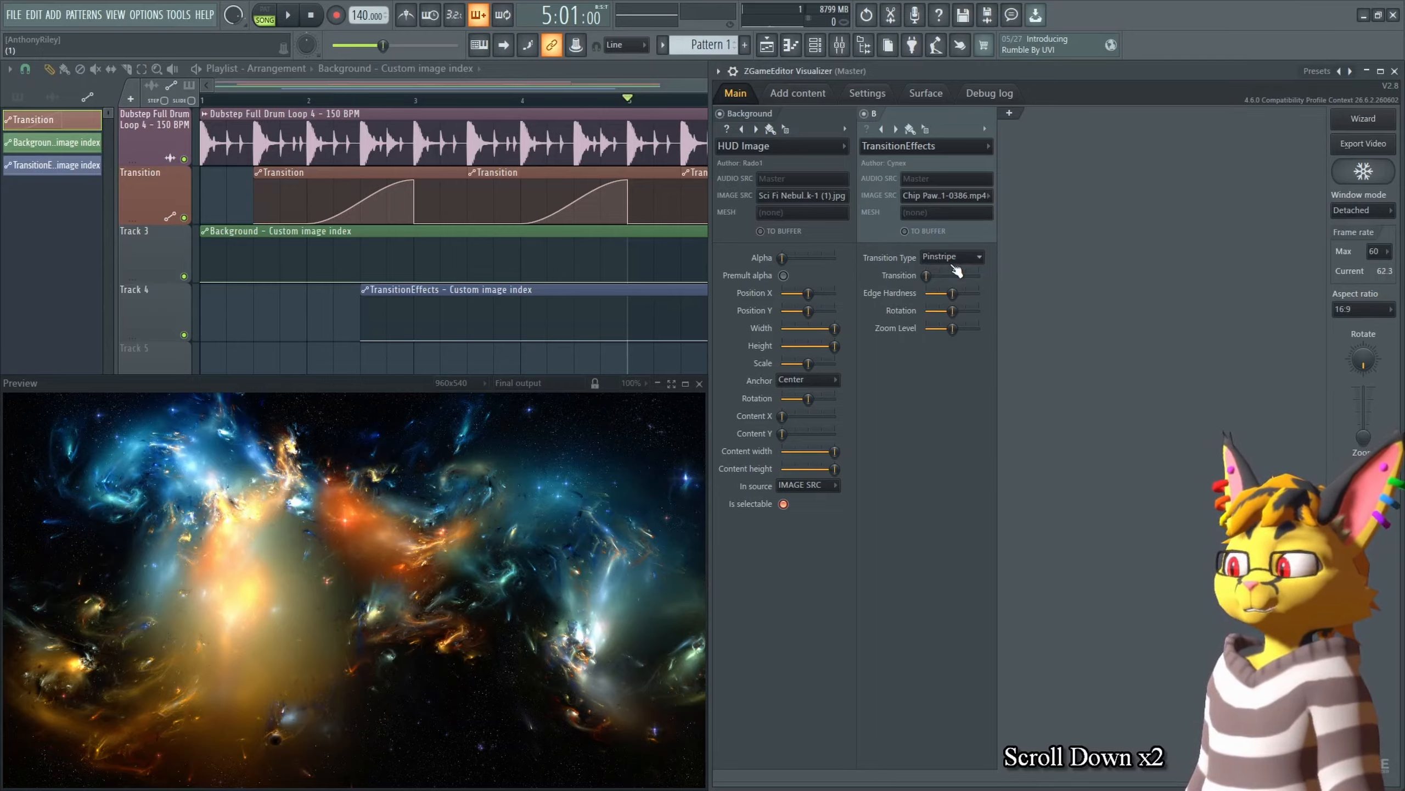
left_click(960, 258)
left_click(962, 271)
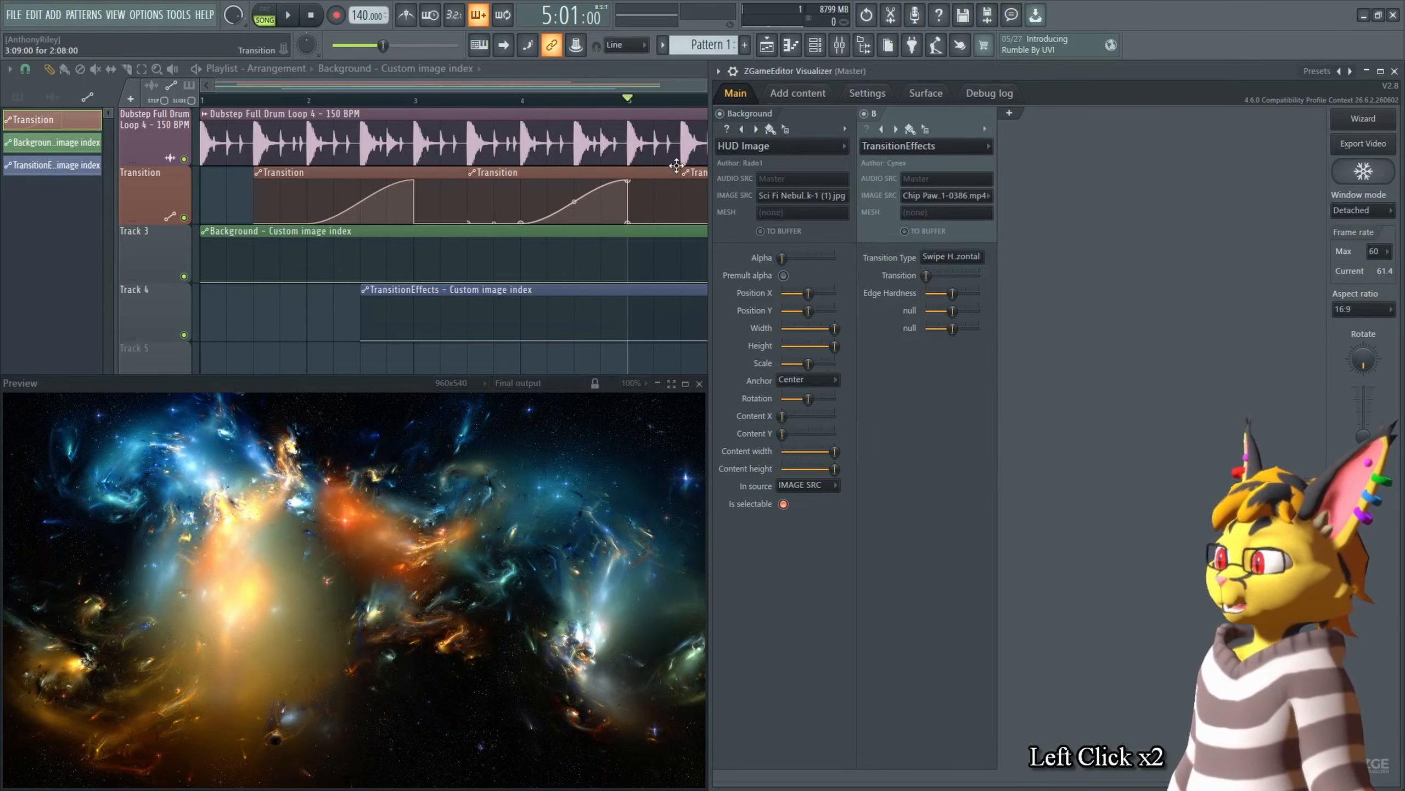
Step: Copy the Transition knob's value and paste it into the first Background automation point
right_click(927, 275)
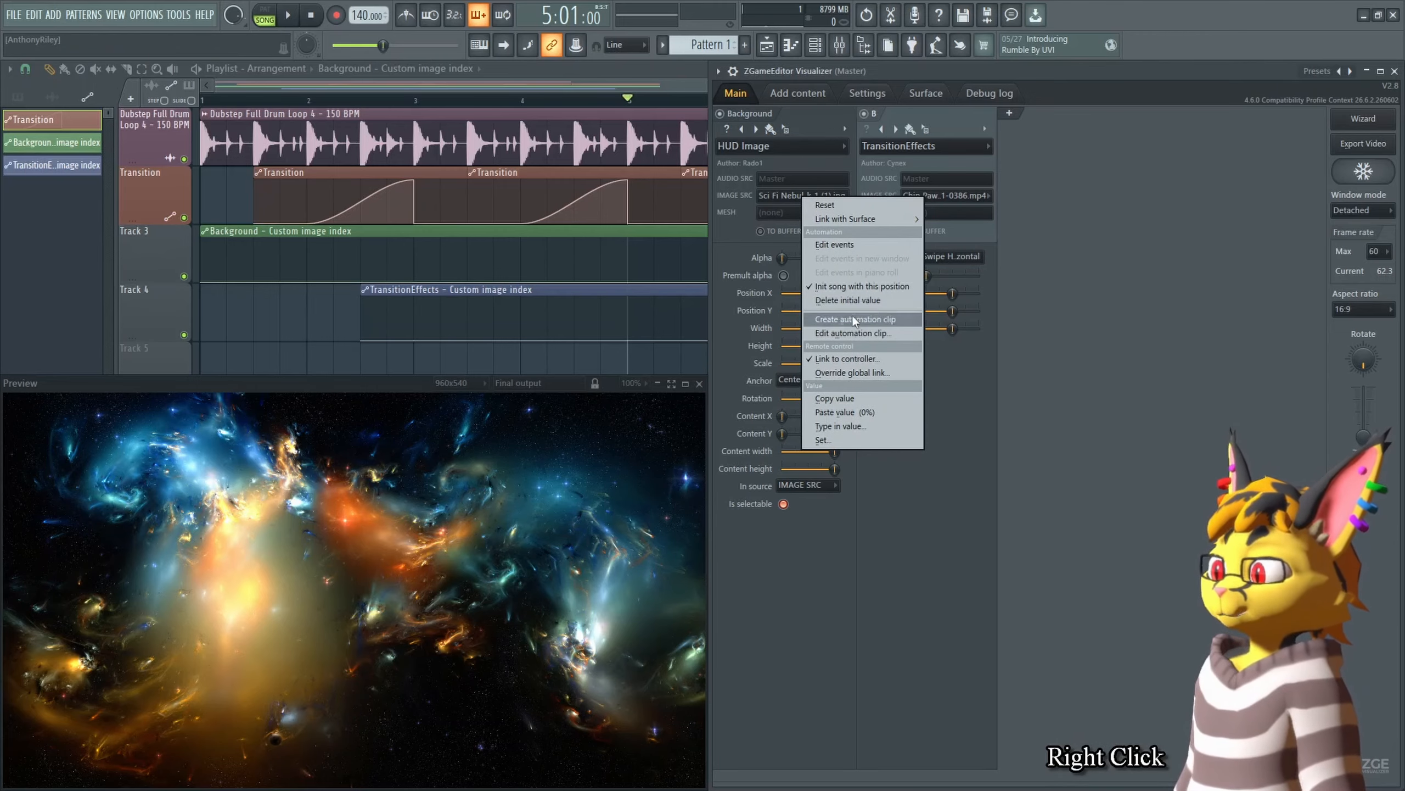
left_click(857, 388)
left_click(855, 398)
right_click(201, 283)
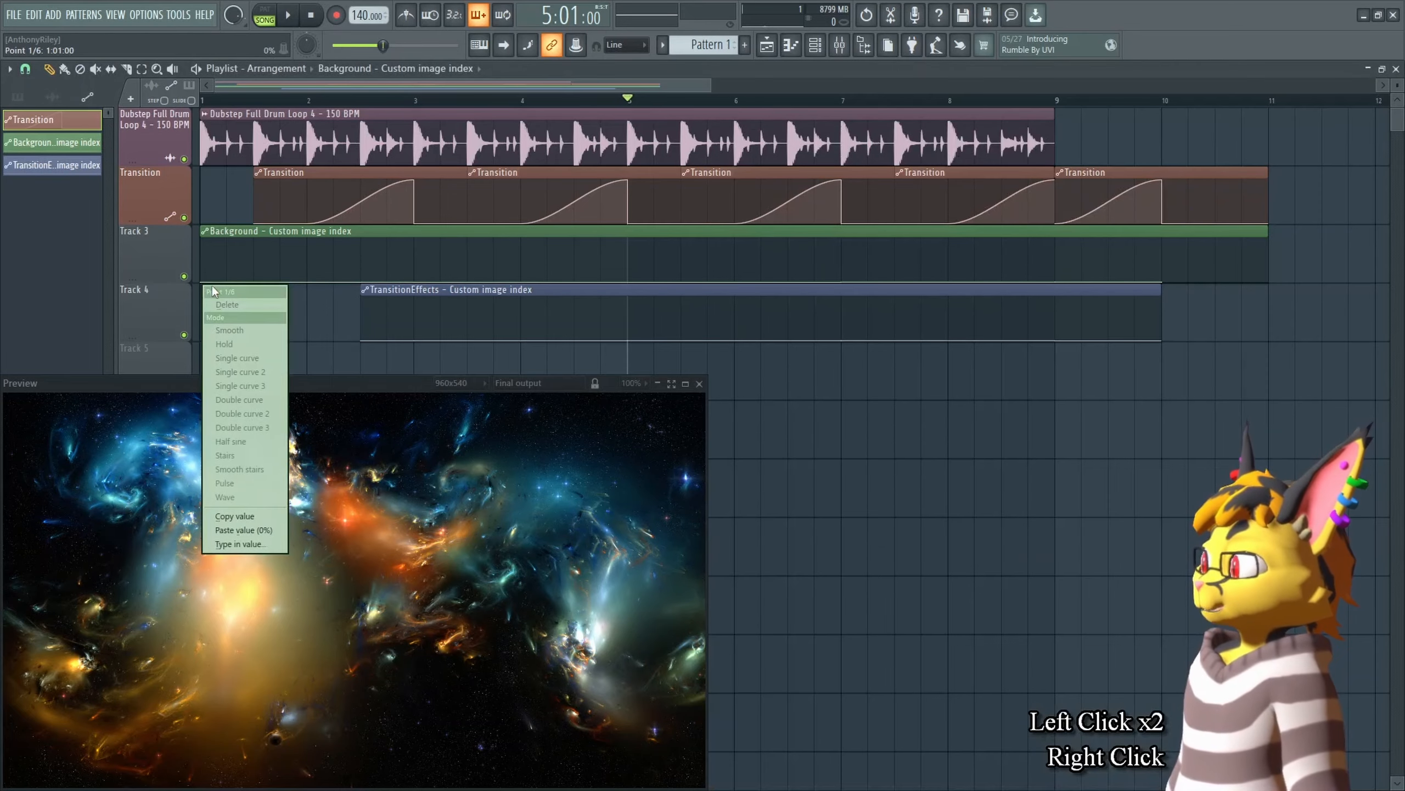
left_click(243, 530)
Step: Play the arrangement briefly from the start in the preview
left_click(227, 113)
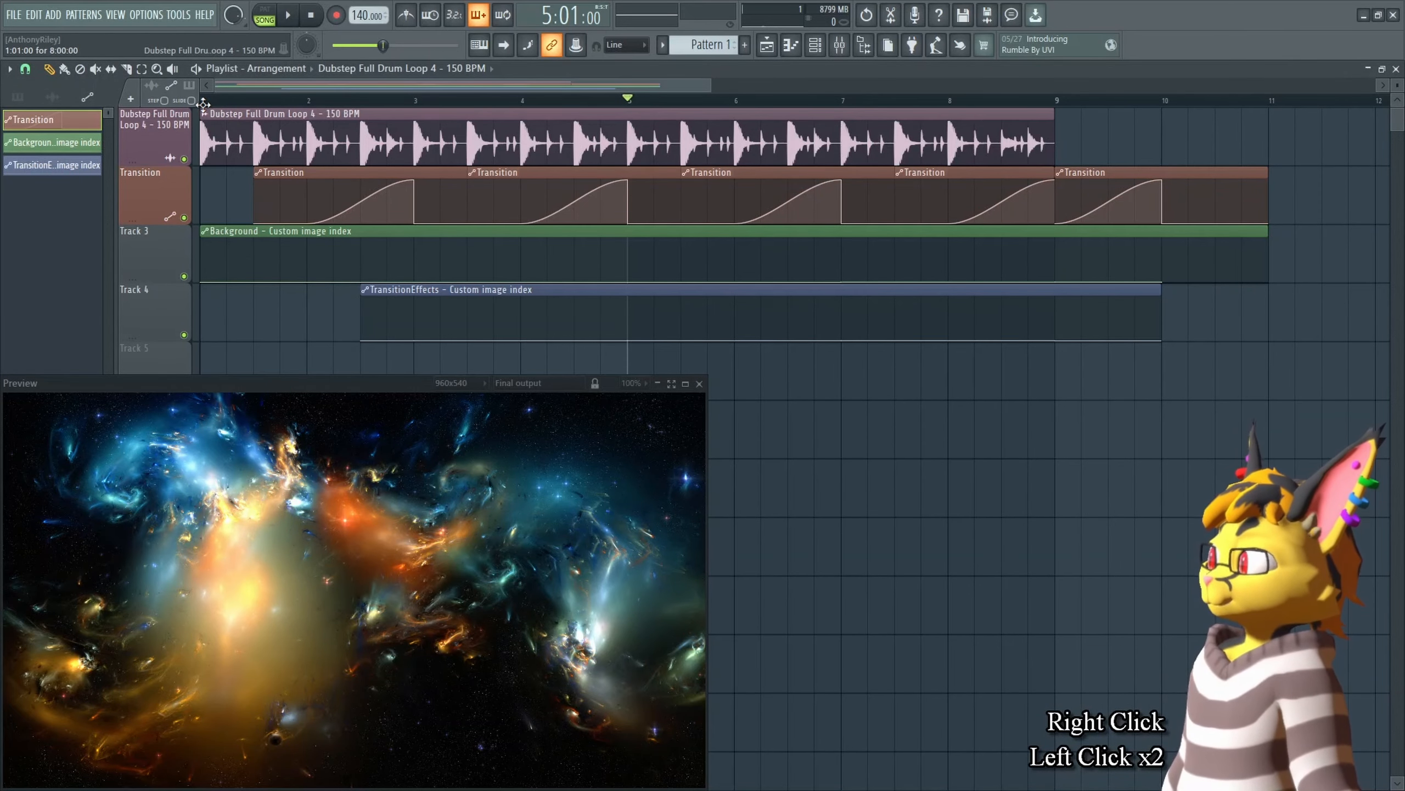
left_click_drag(225, 101, 210, 100)
left_click_drag(710, 100, 669, 100)
left_click_drag(670, 100, 628, 99)
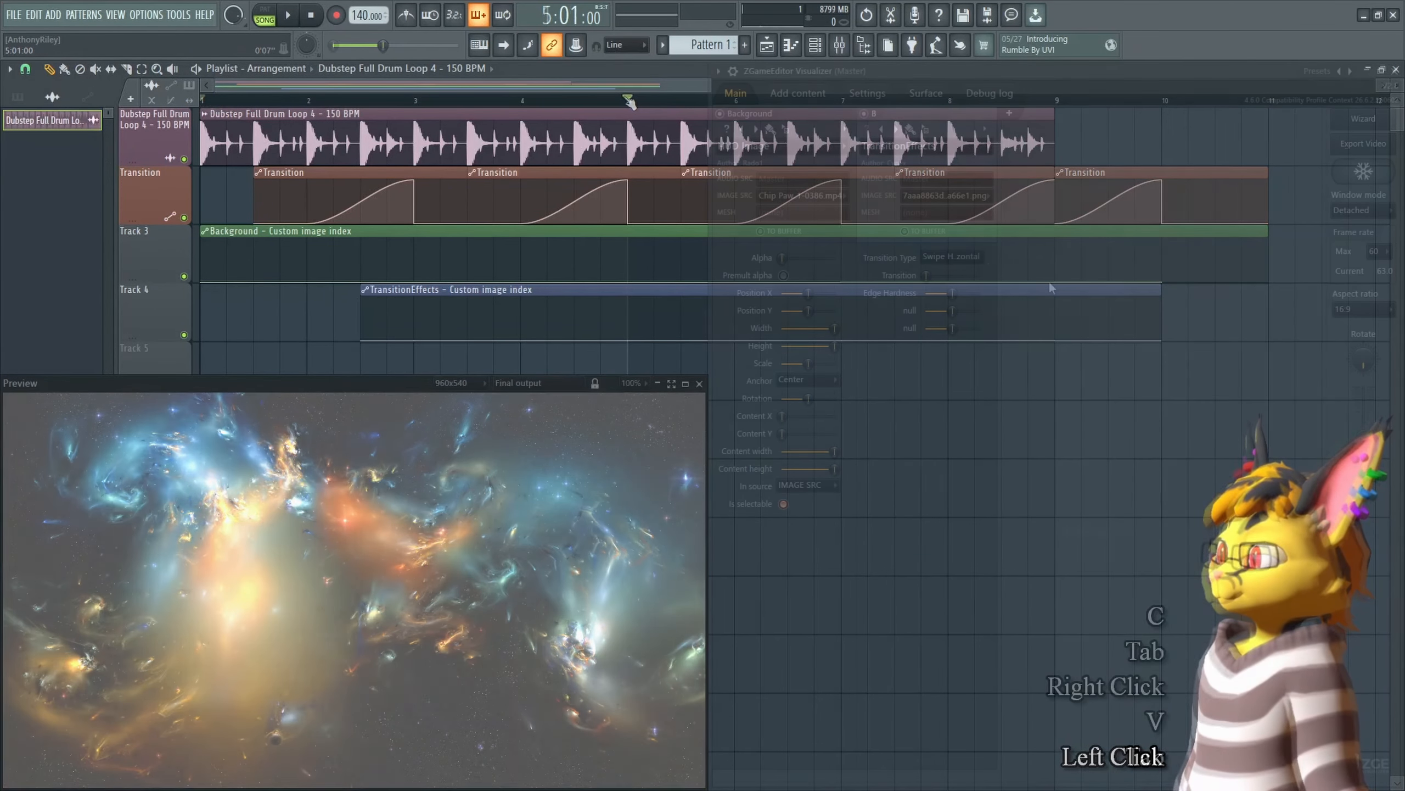
key("space")
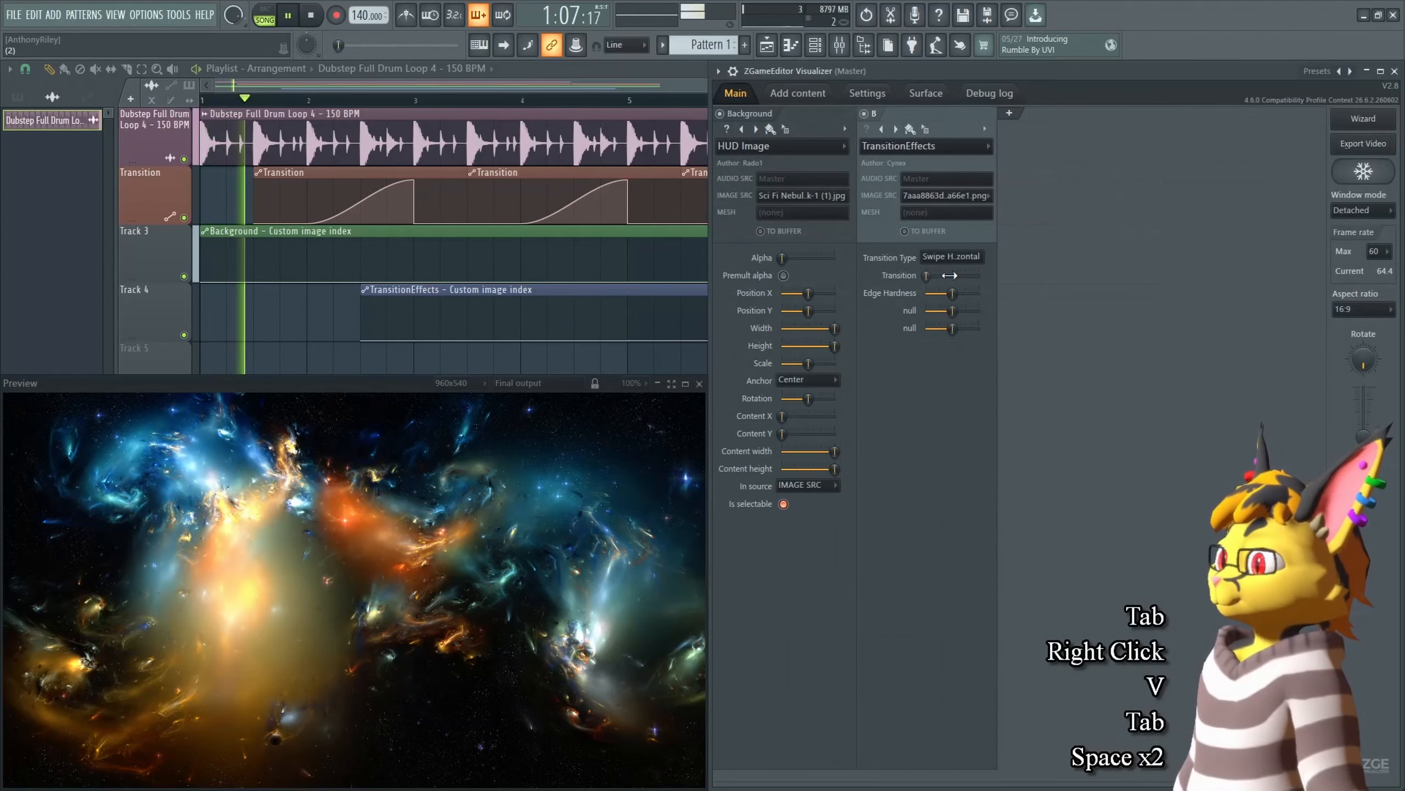
key("space")
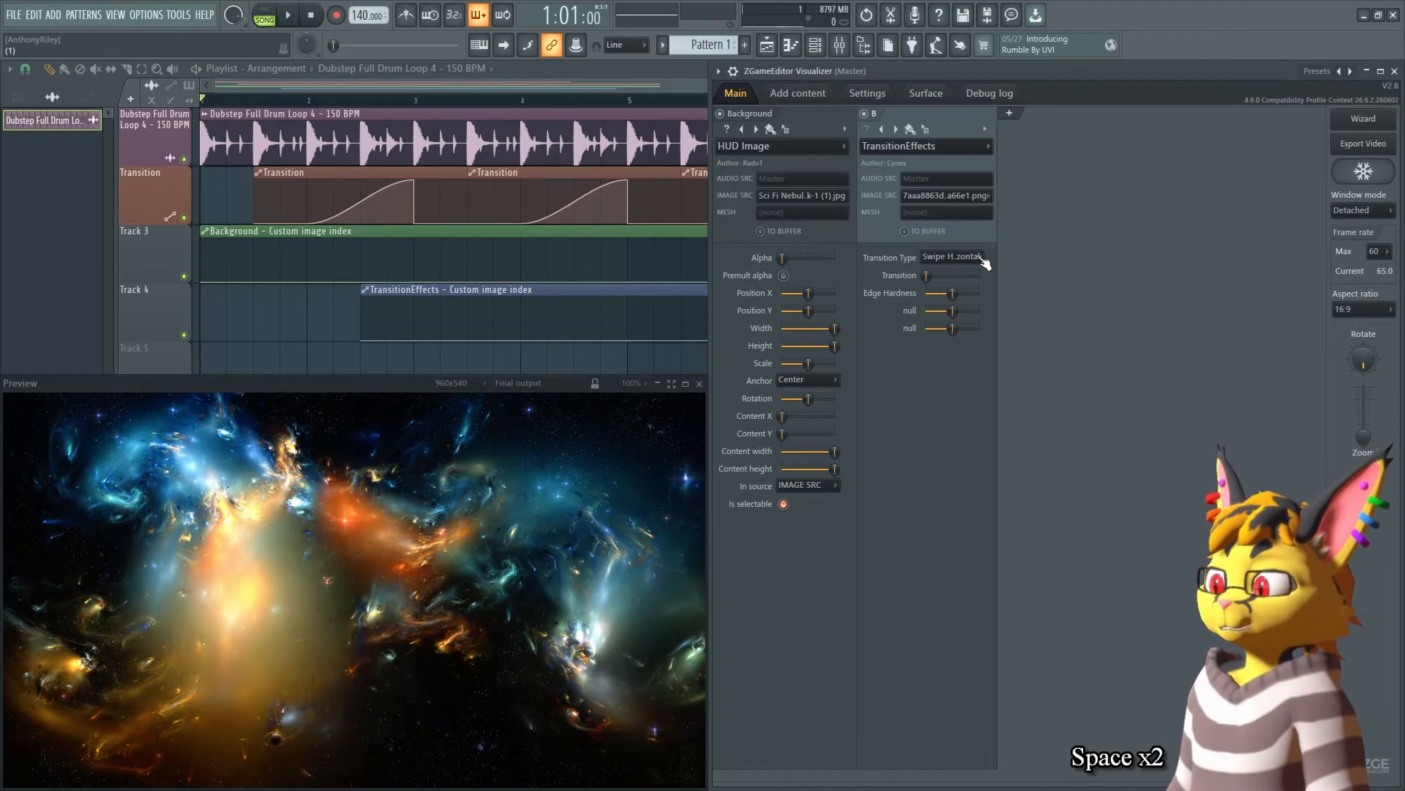
Step: Set the TransitionEffects transition type to Swipe Vertical and play the preview
left_click(978, 258)
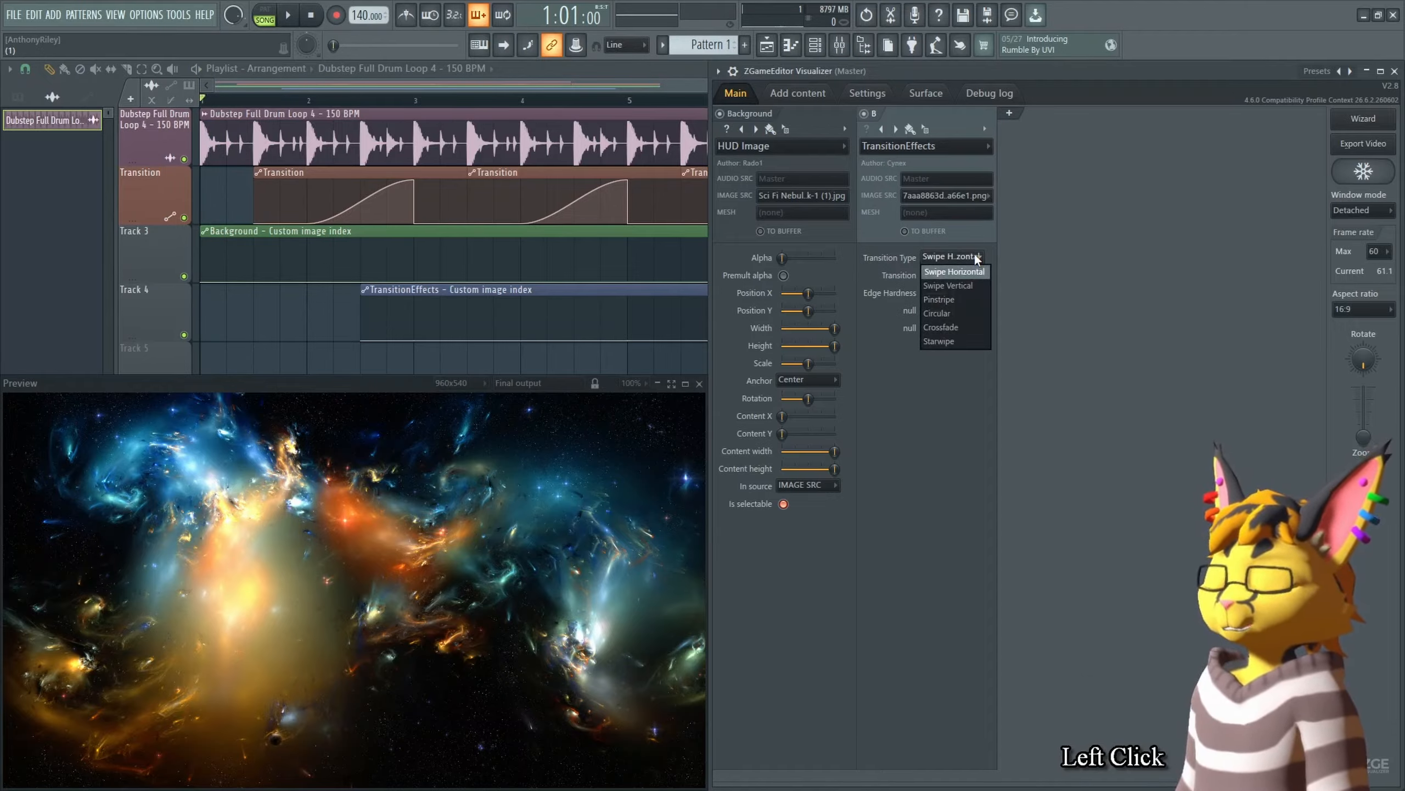
left_click(1077, 228)
key("space")
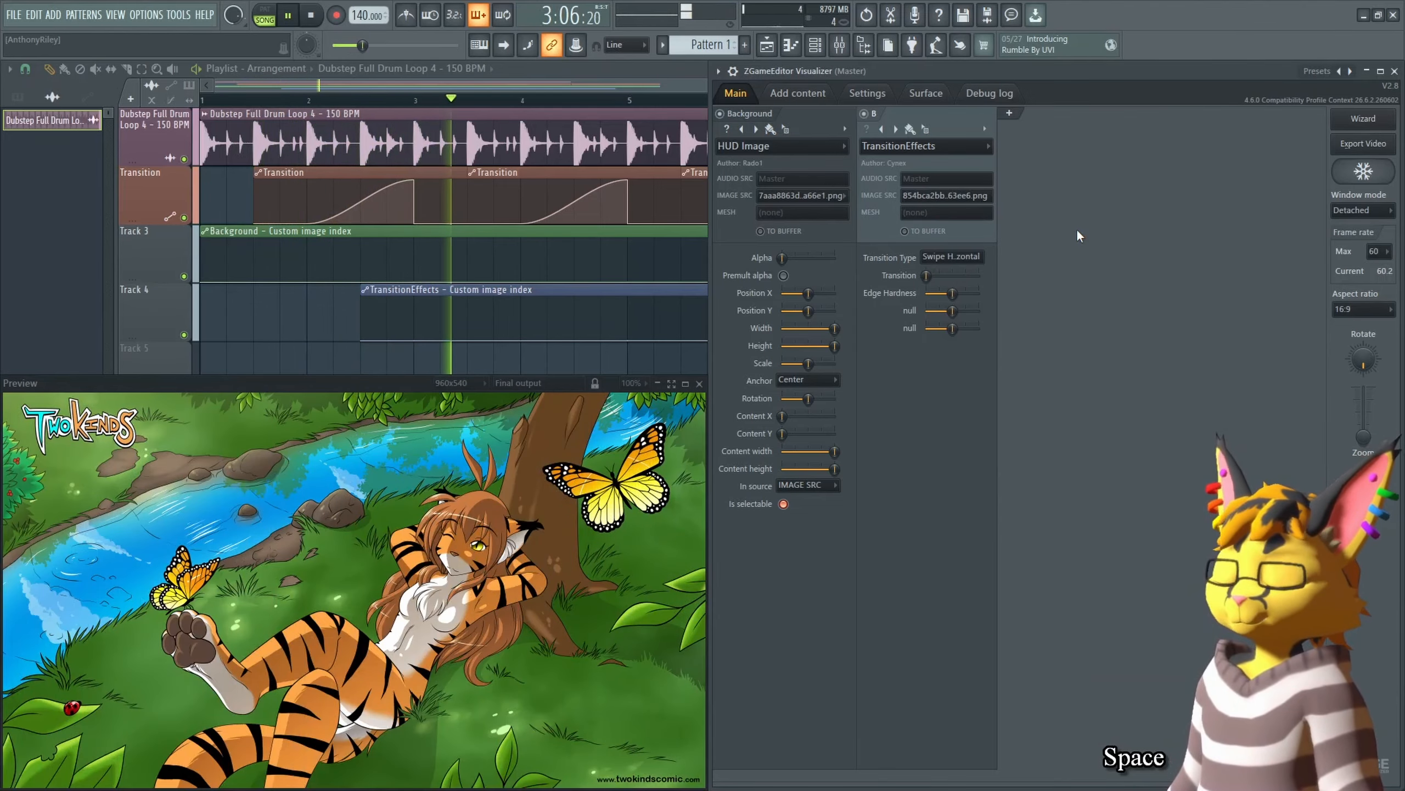
key("space")
double_click(944, 256)
left_click(963, 284)
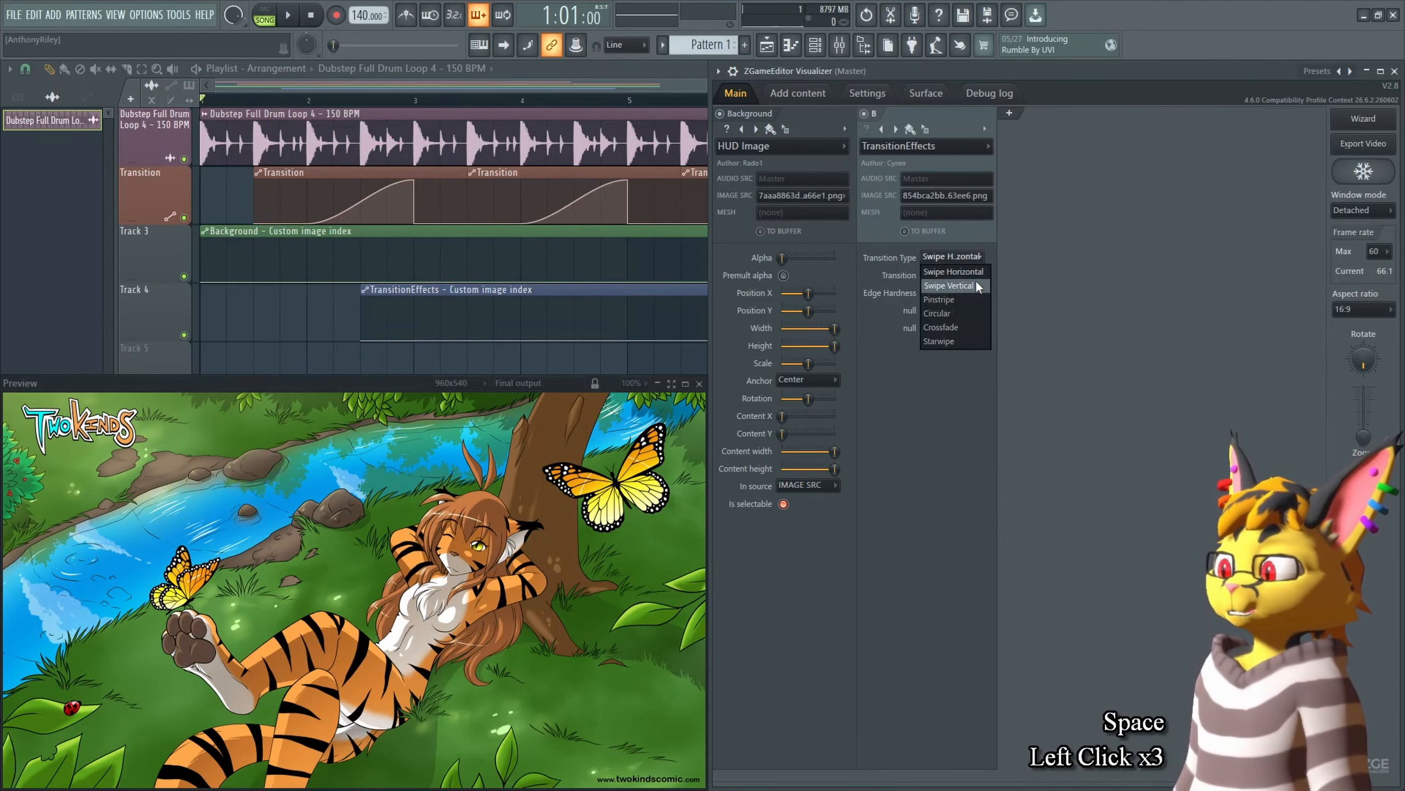
key("space")
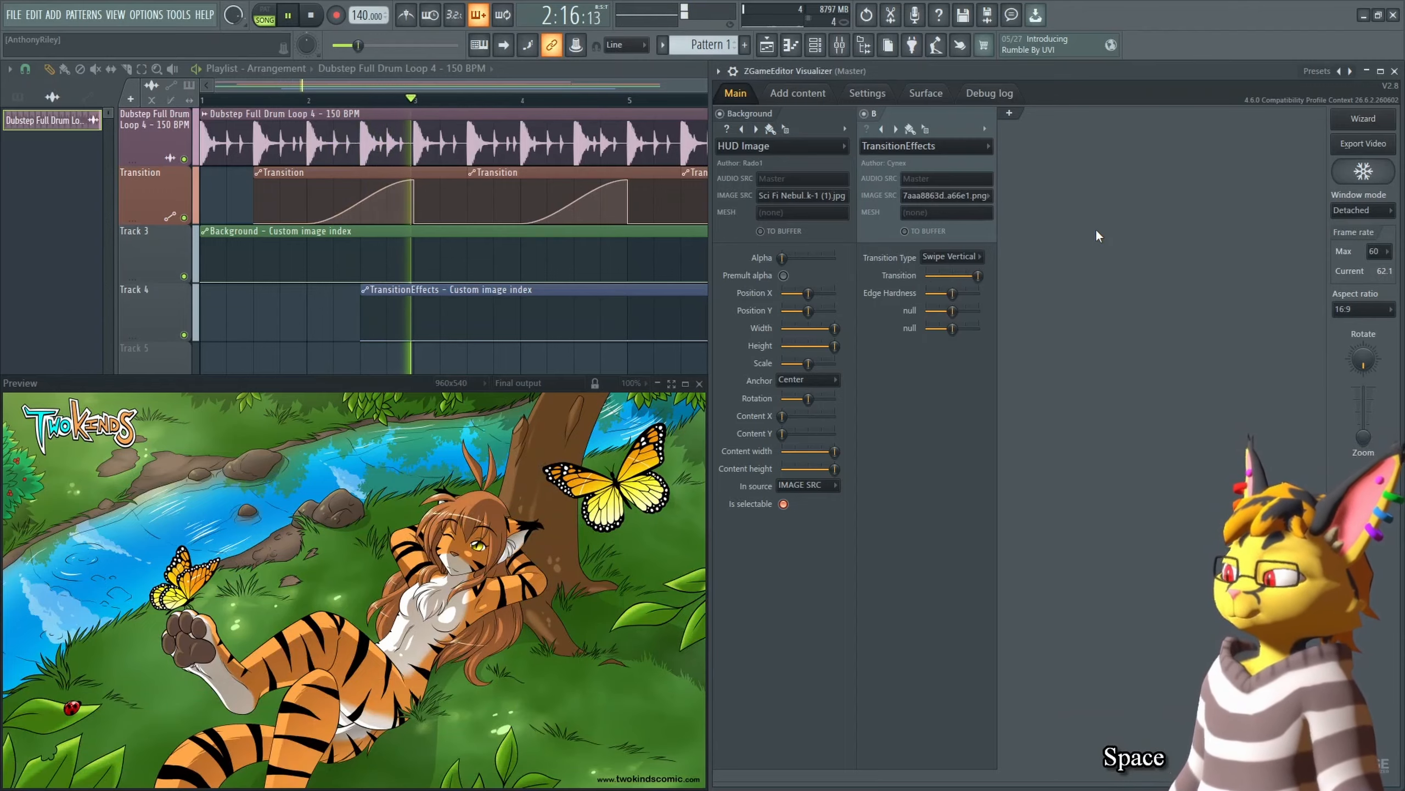
Step: Lower the Swipe Vertical transition's Edge Hardness to minimum and preview the transition from the start
key("space")
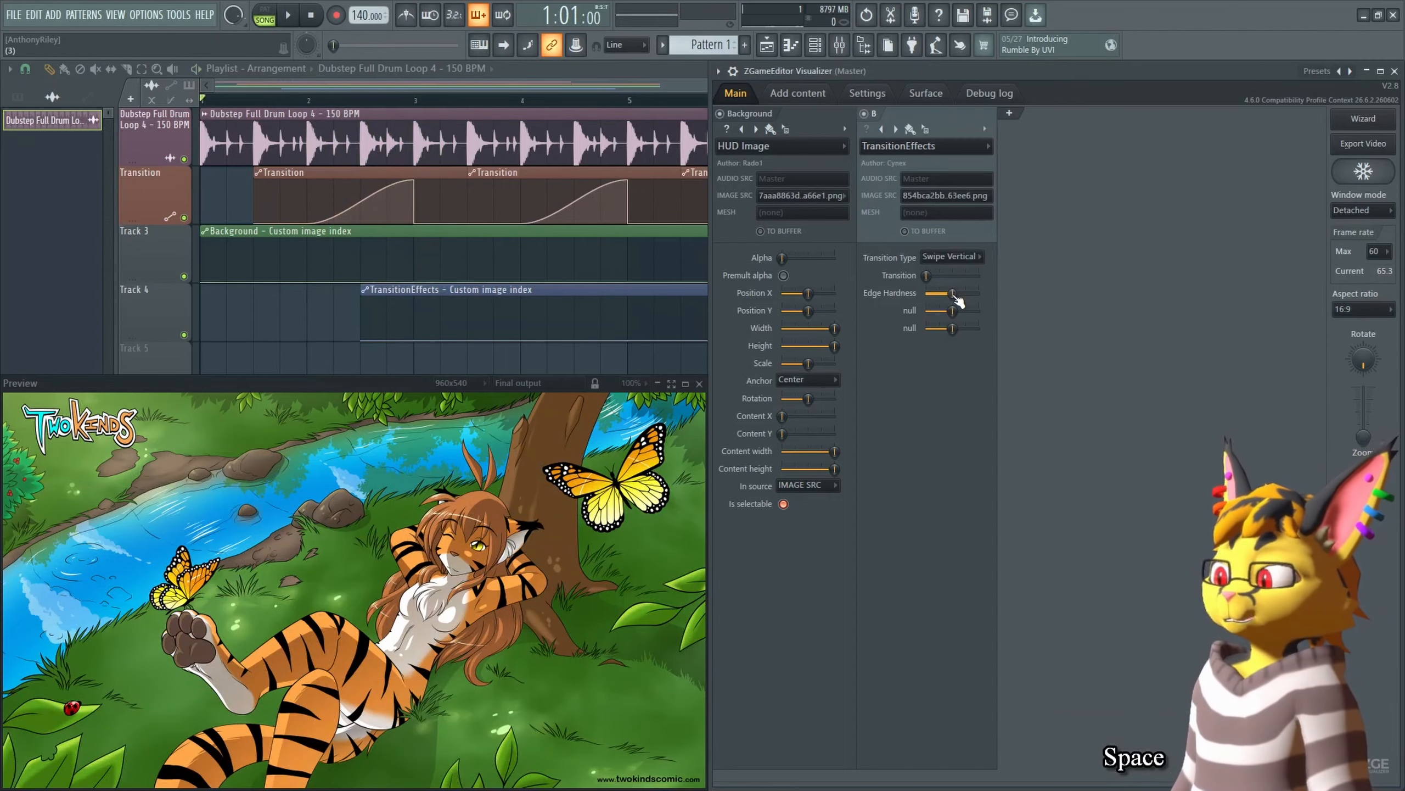
left_click(955, 295)
left_click(373, 100)
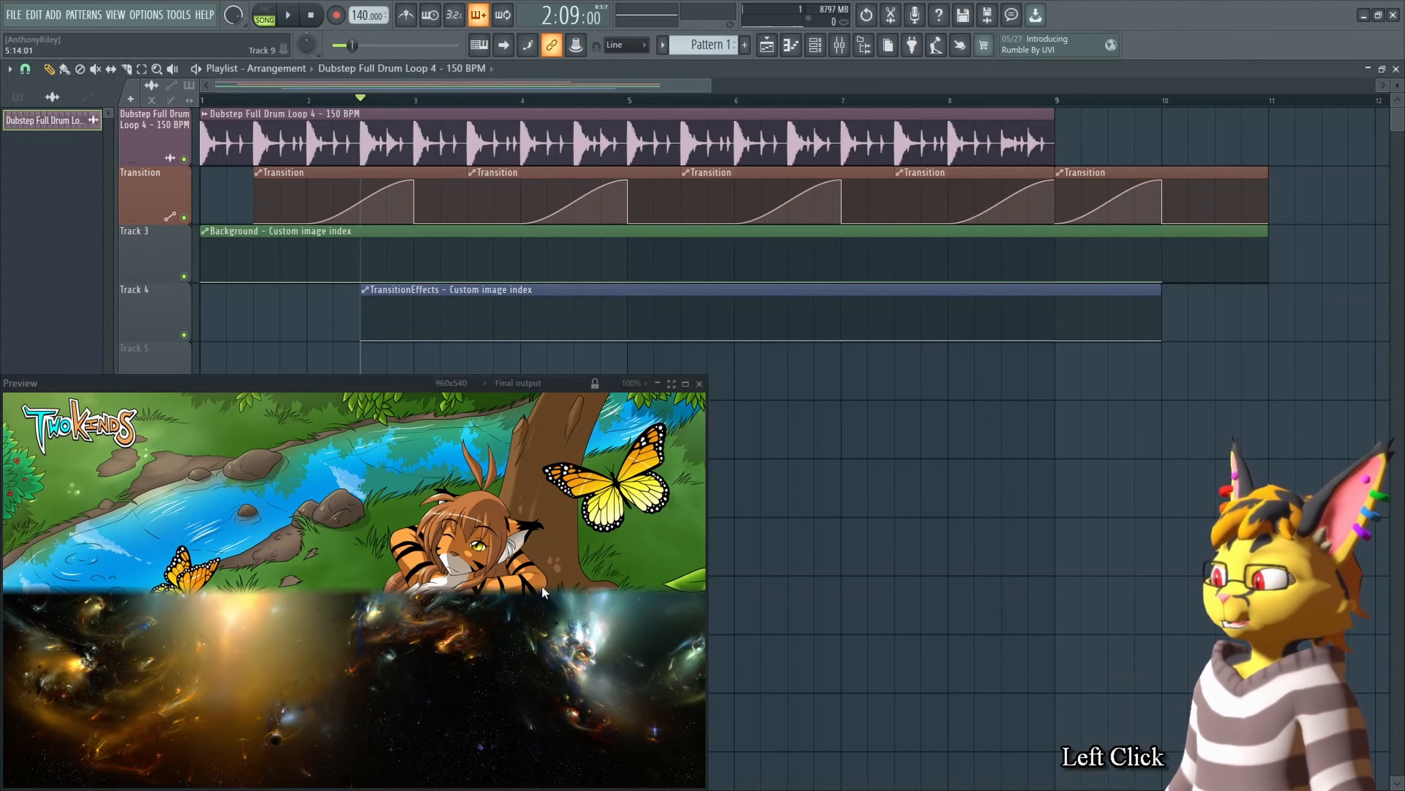
key("Tab")
left_click_drag(951, 299, 926, 292)
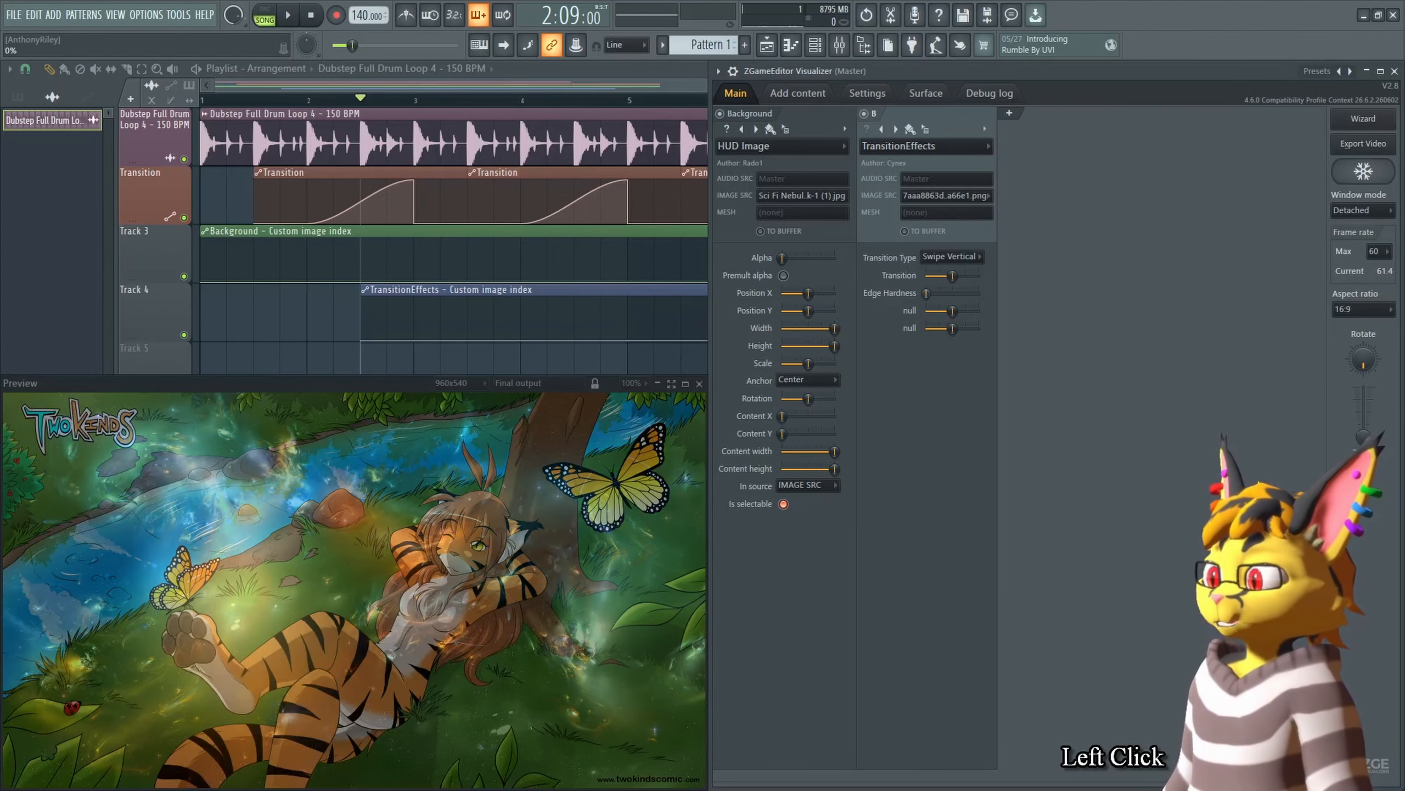
left_click(296, 104)
key("space")
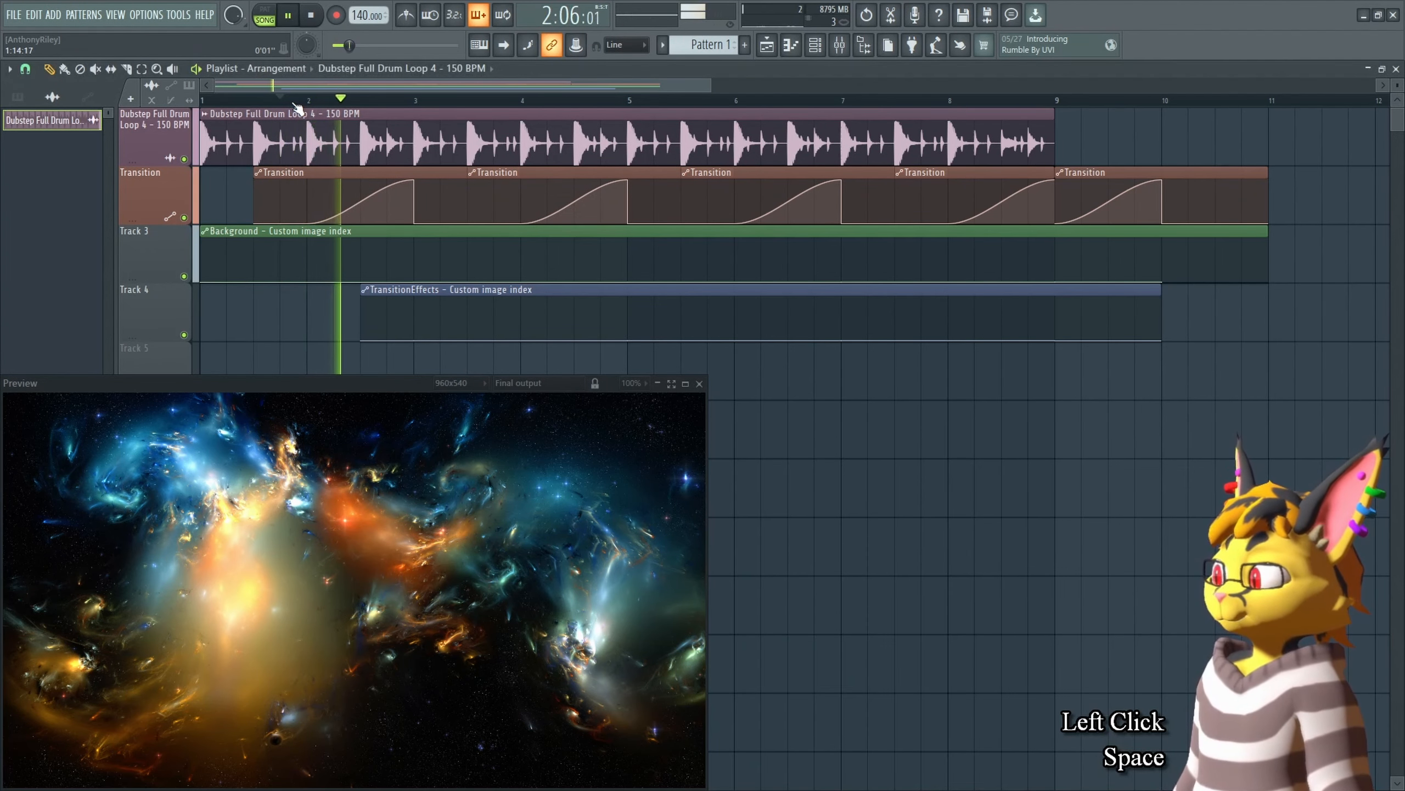
key("space")
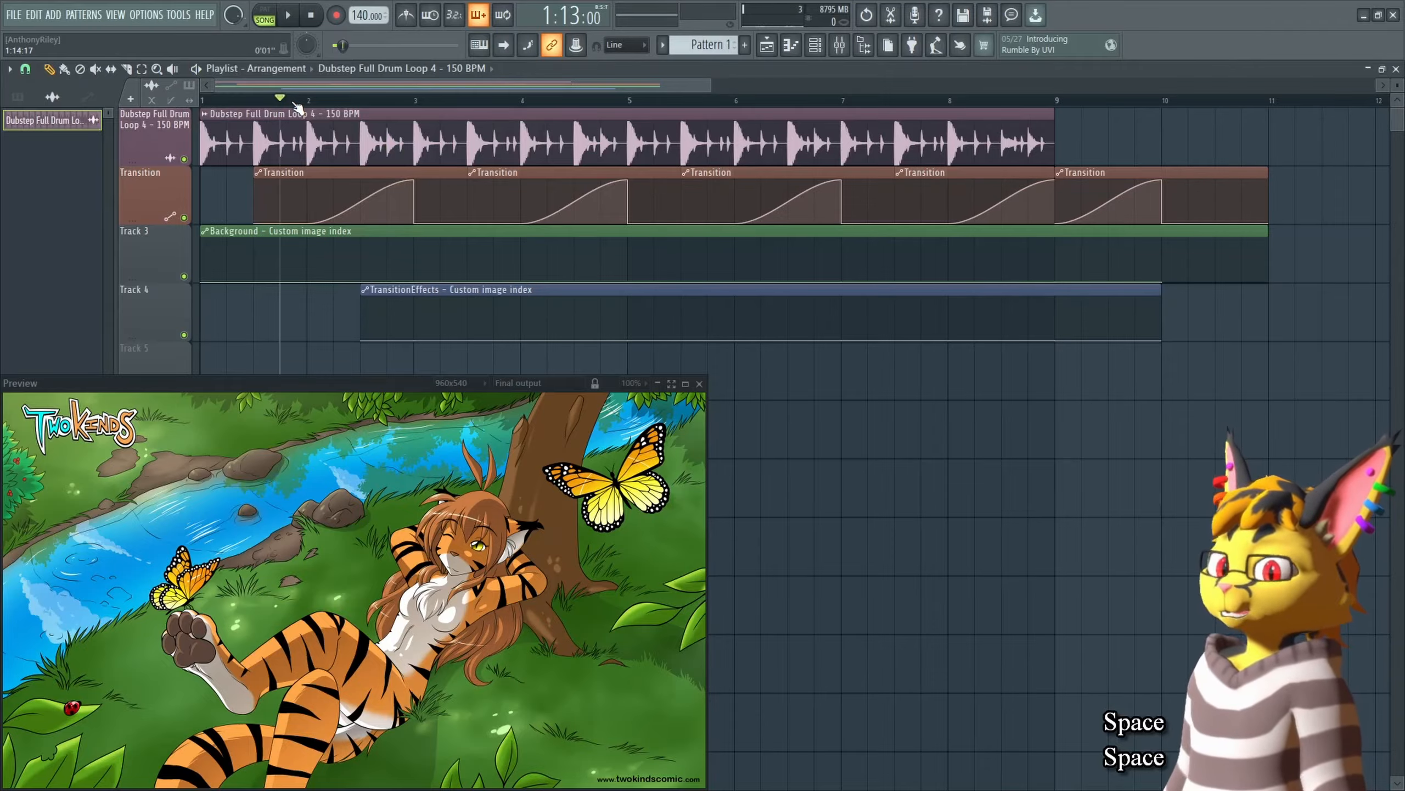
Step: Raise the Edge Hardness to maximum and play the transition again in the preview
key("Tab")
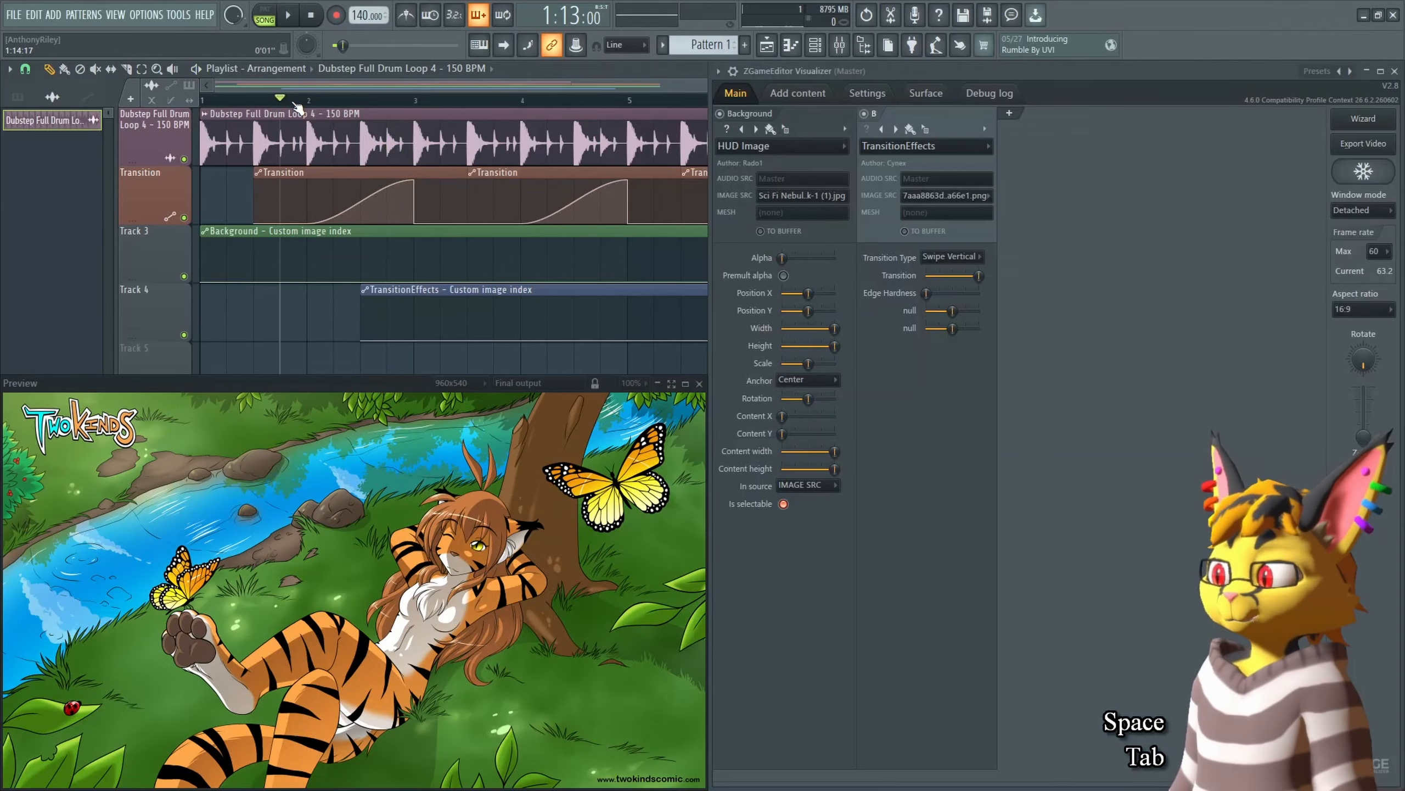
left_click(941, 299)
key("space")
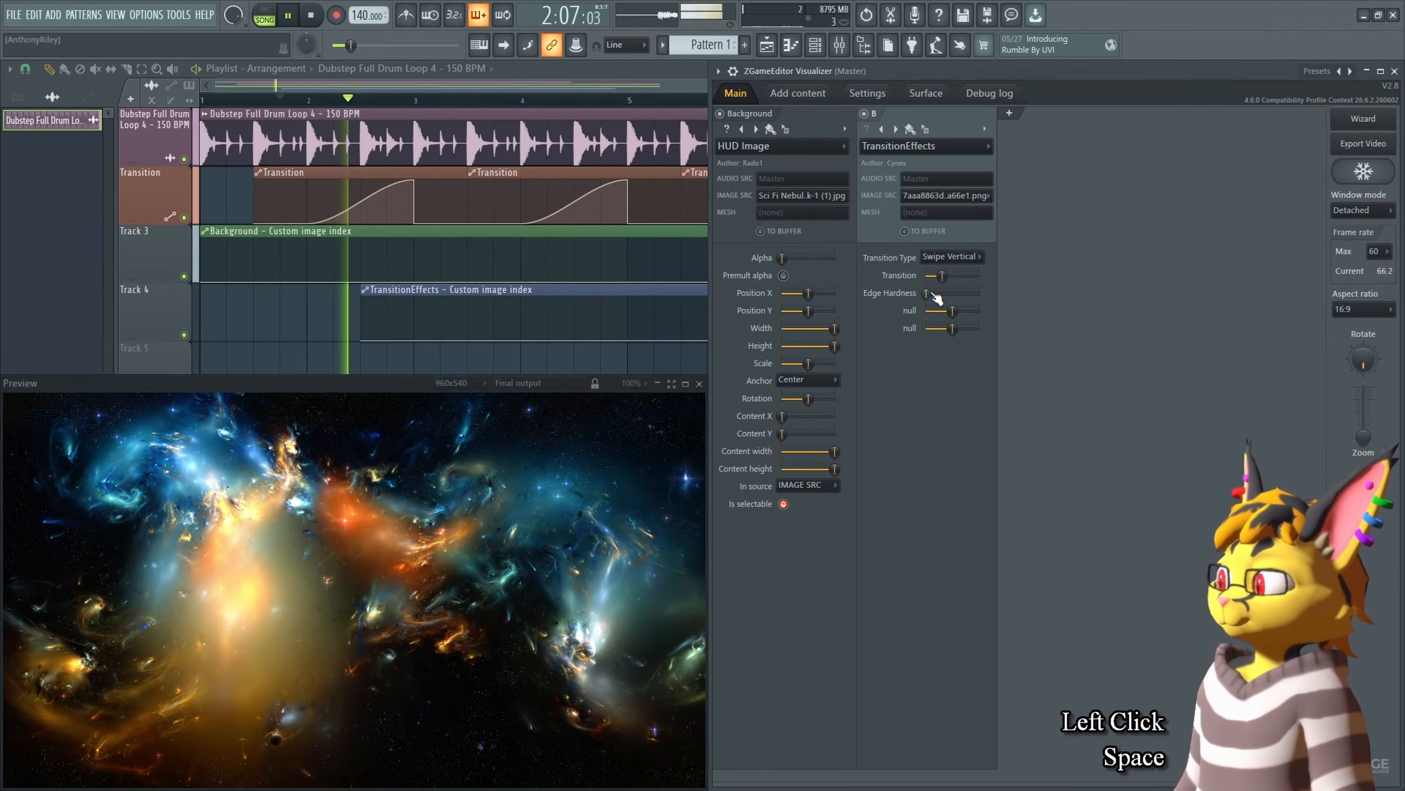
key("space")
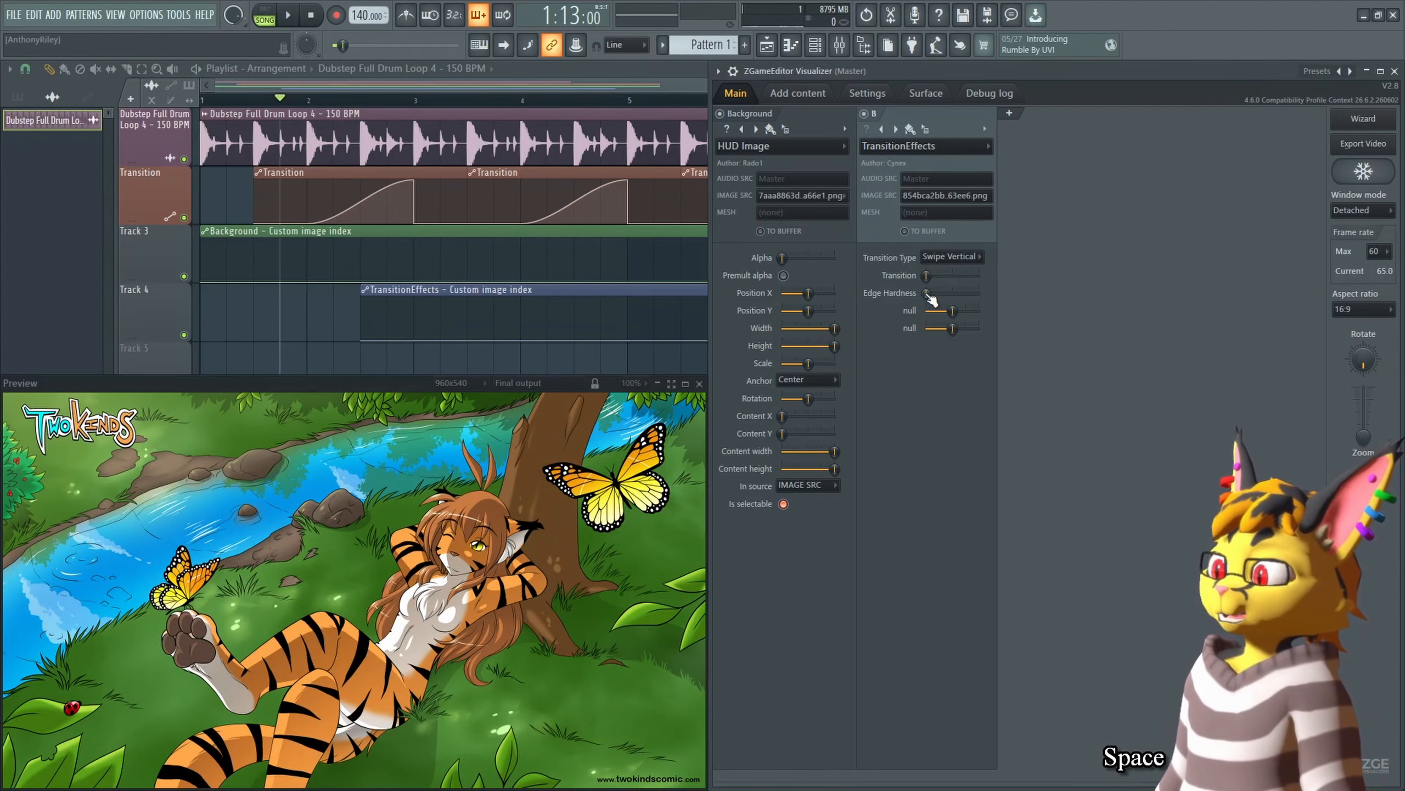
left_click(365, 100)
key("Tab")
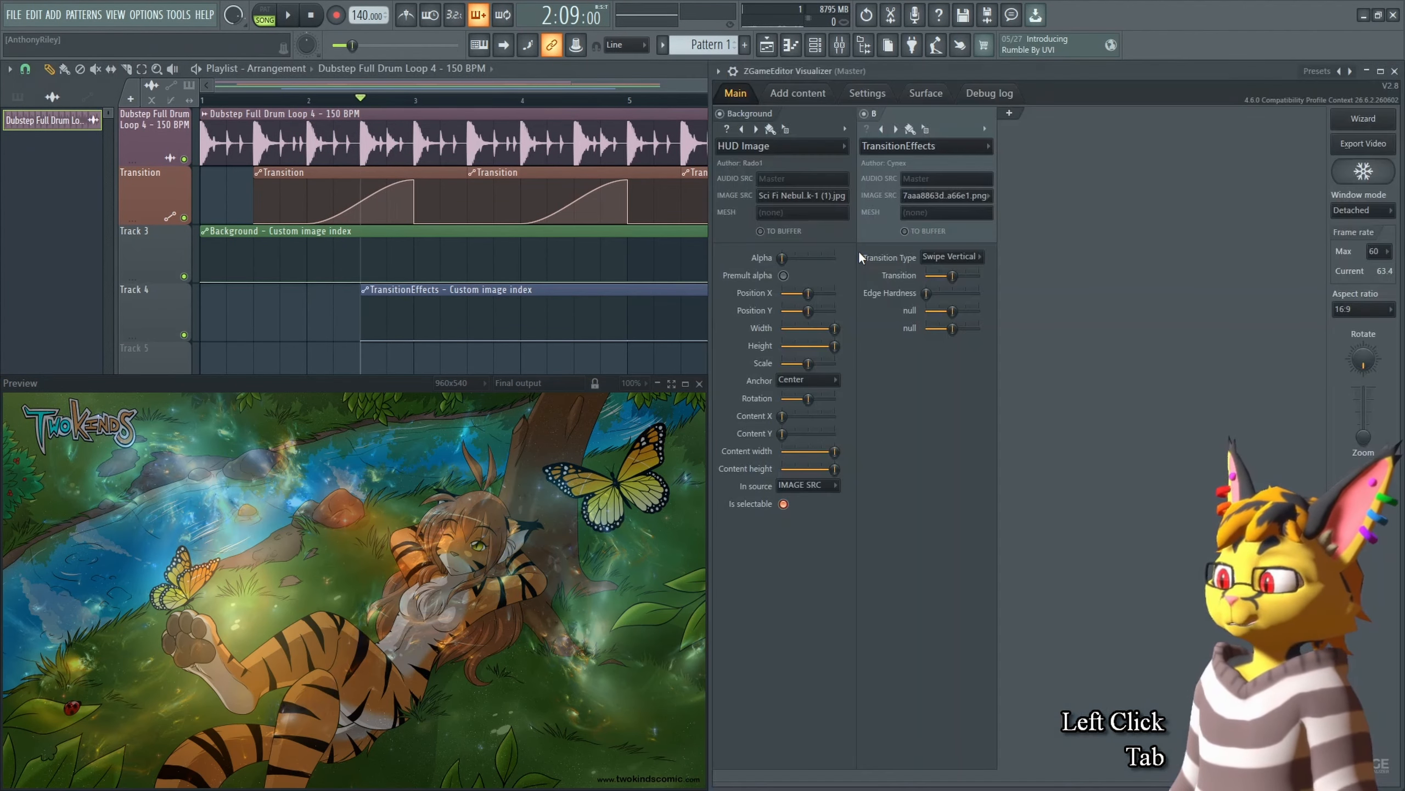
left_click_drag(927, 293, 930, 293)
left_click_drag(945, 294, 979, 294)
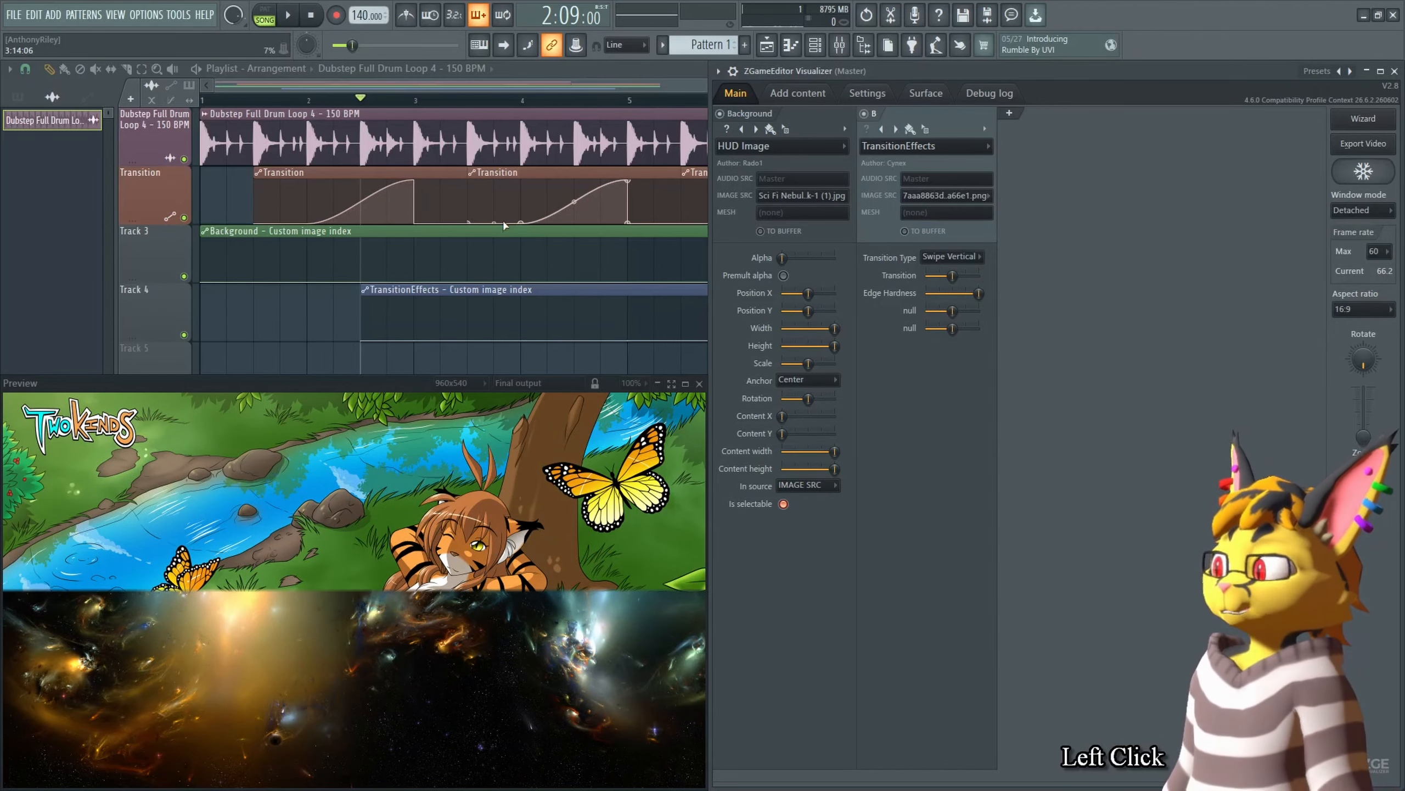
left_click(305, 105)
key("space")
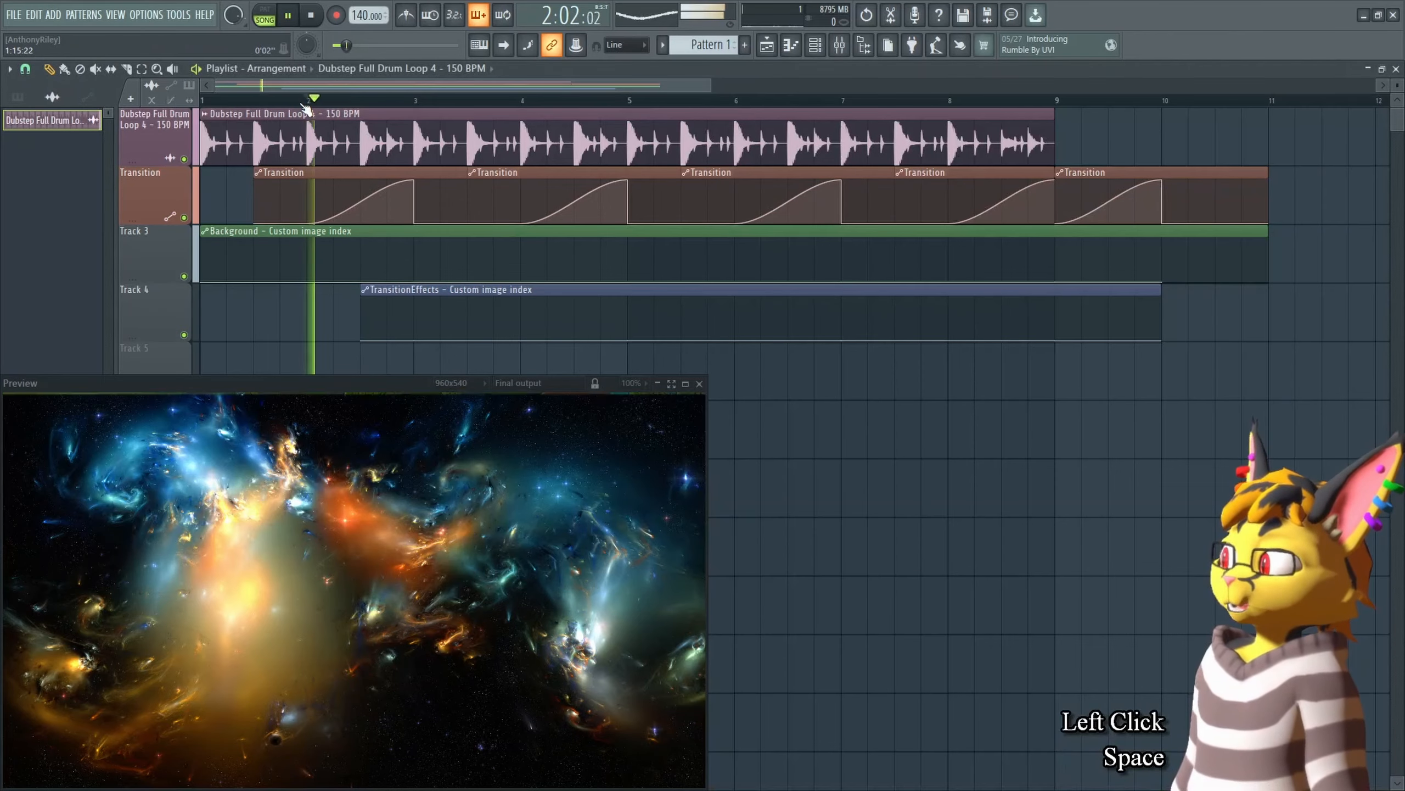
key("space")
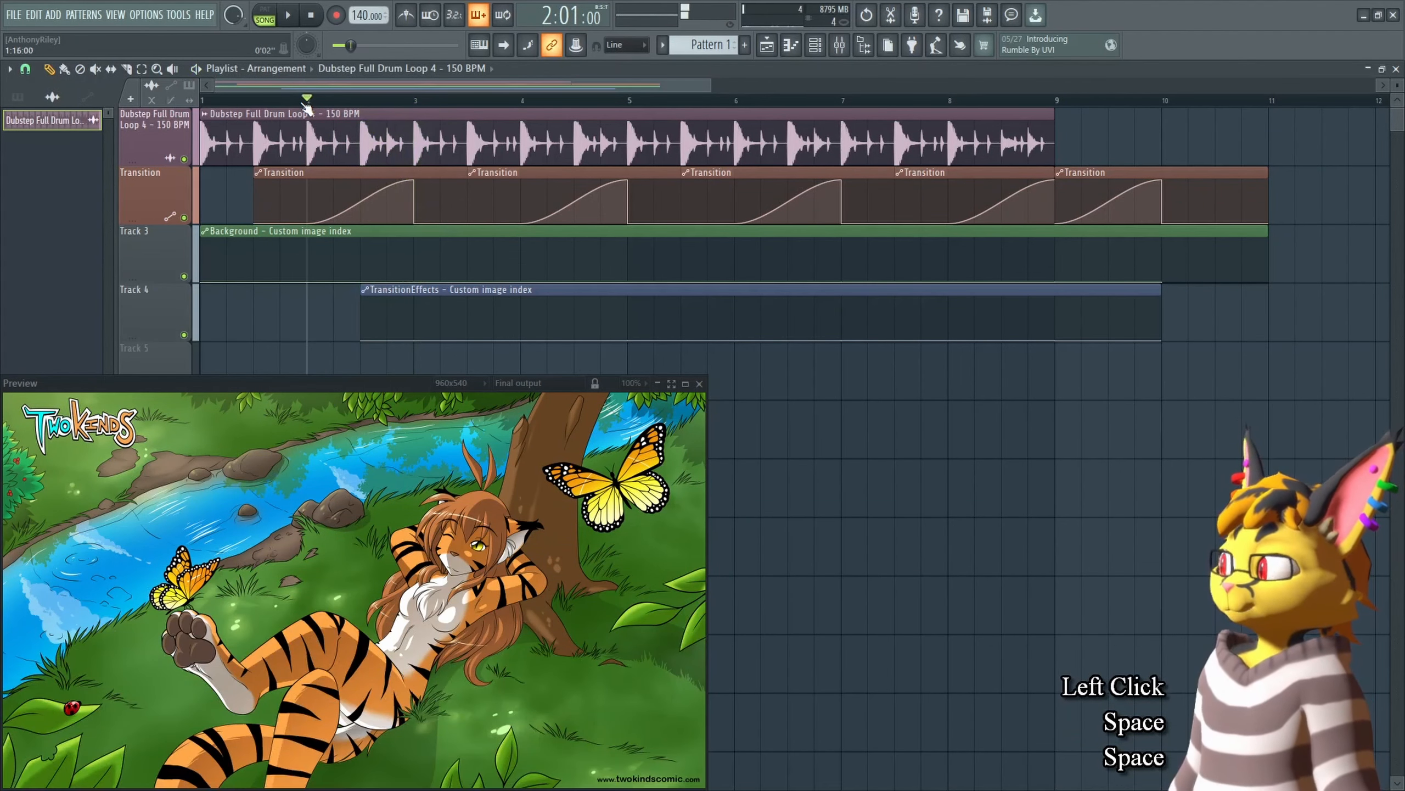
Step: Reset Edge Hardness, switch the transition type to Pinstripe, and preview the transition
key("Tab")
left_click(955, 292, "alt")
scroll(951, 271, "down", 1)
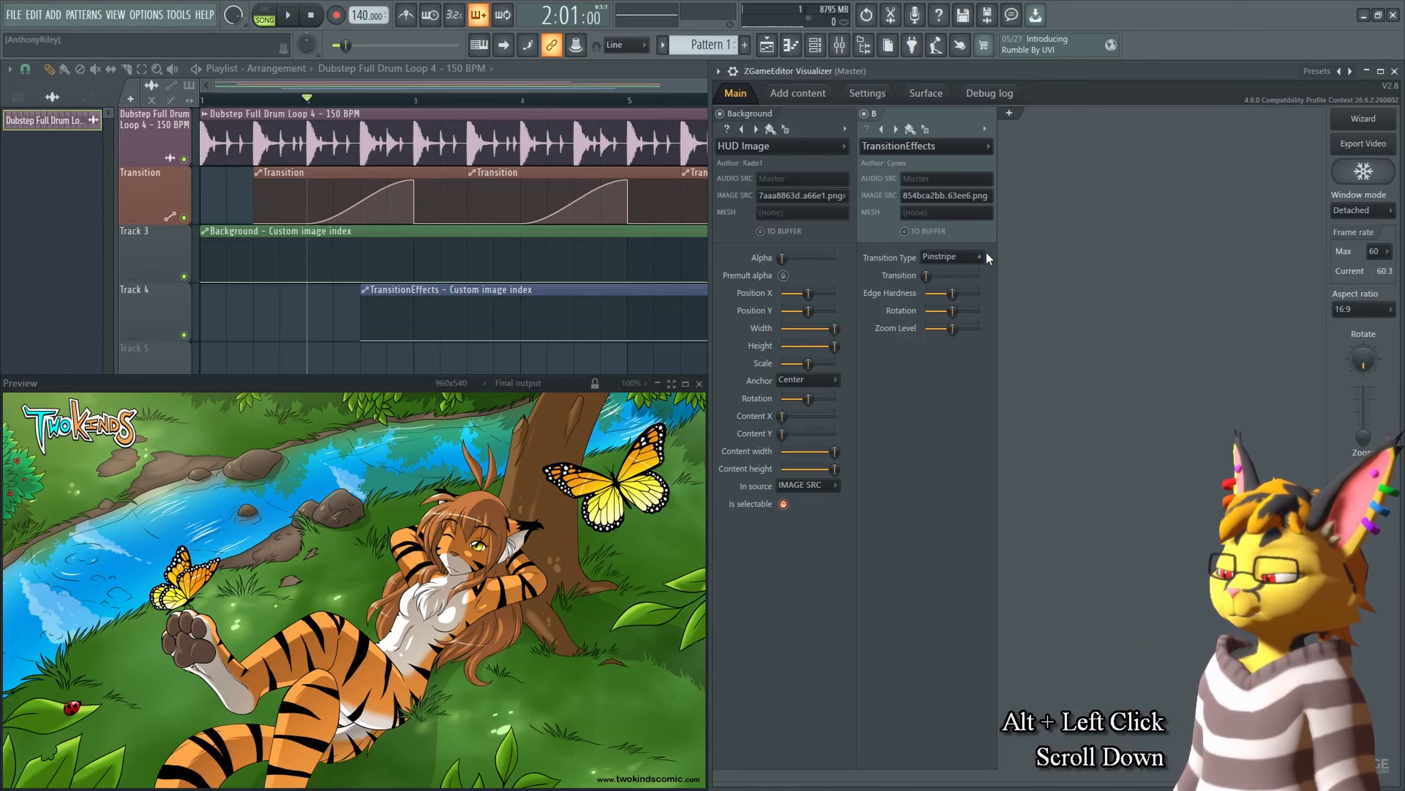
key("space")
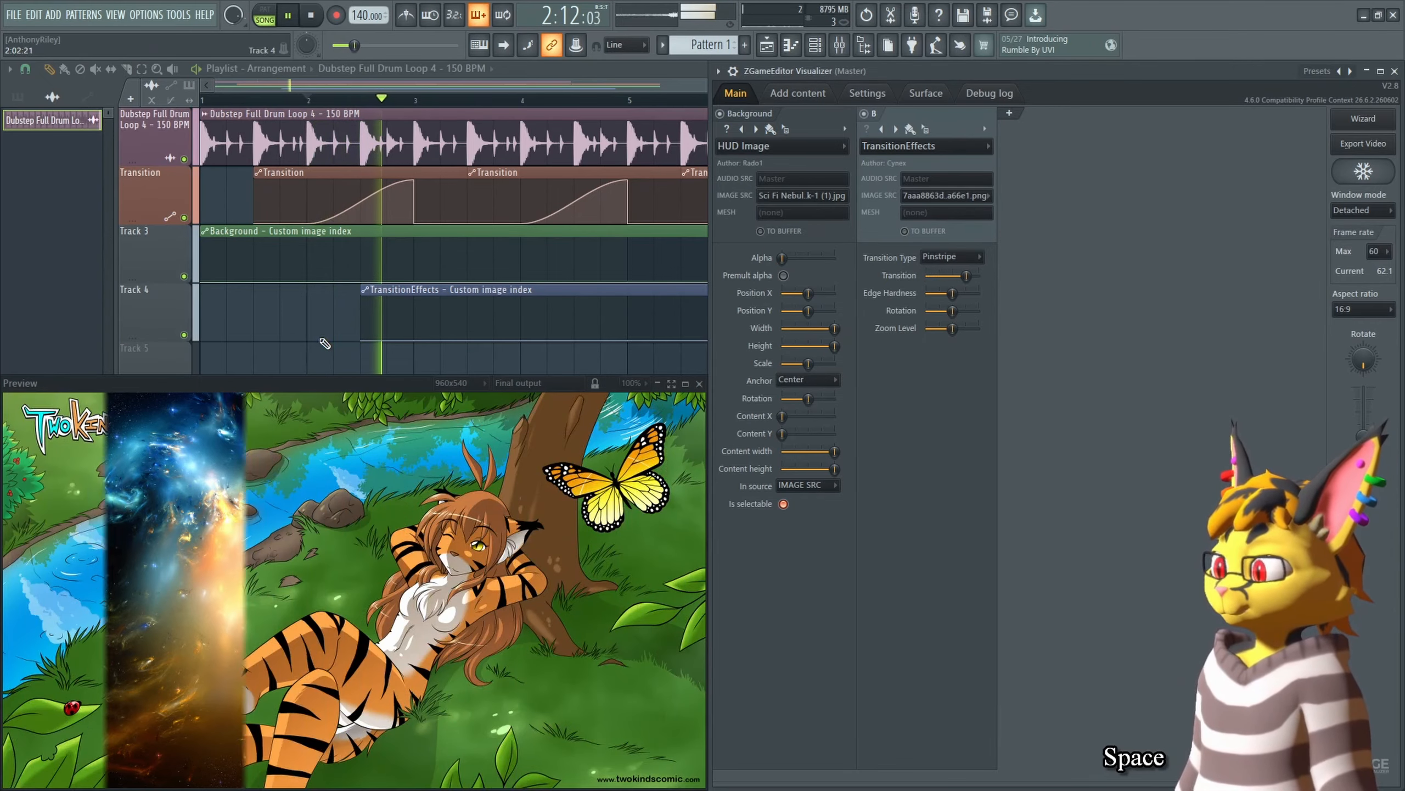
key("space")
left_click(282, 102)
key("space")
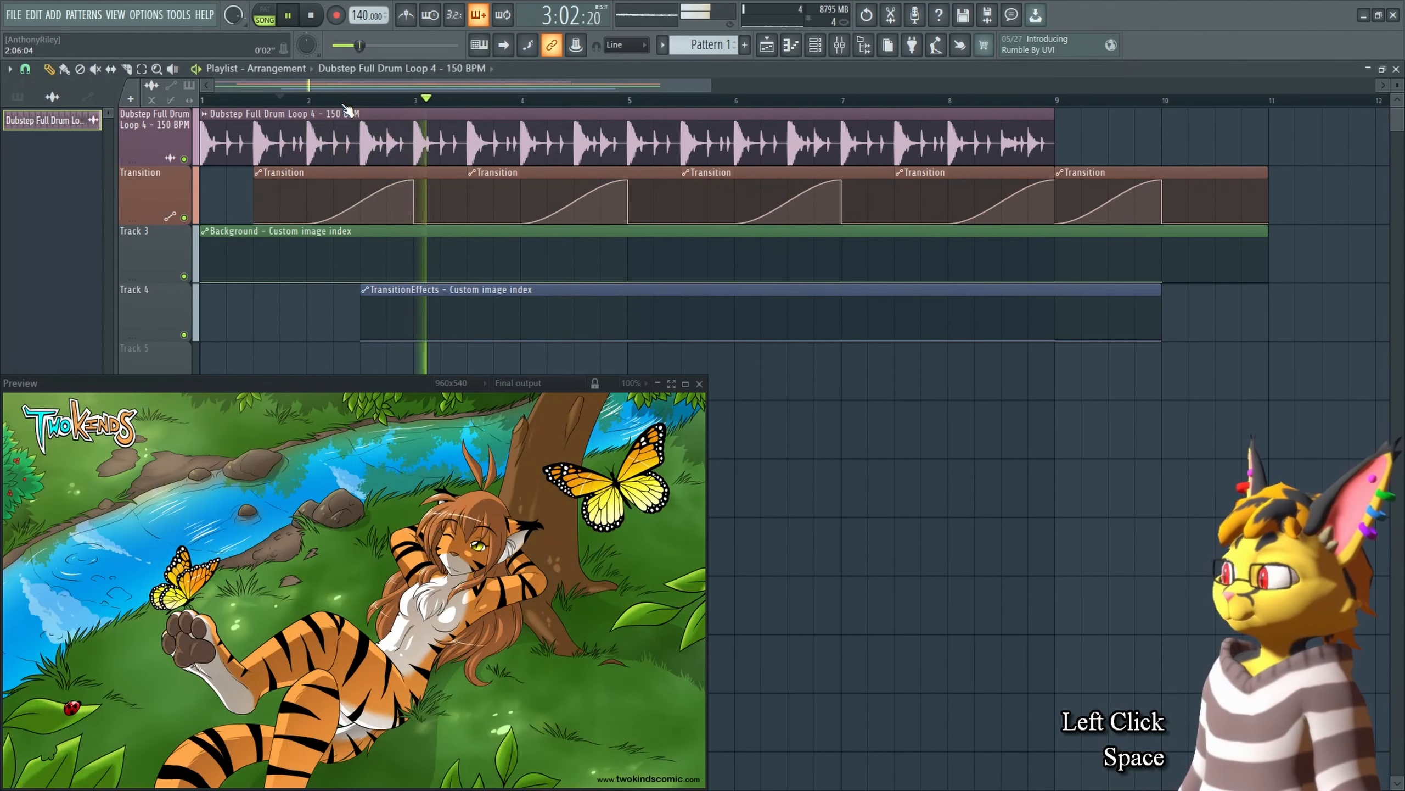
key("space")
Step: Adjust the Pinstripe Rotation and Zoom Level sliders and preview the transition several times
key("Tab")
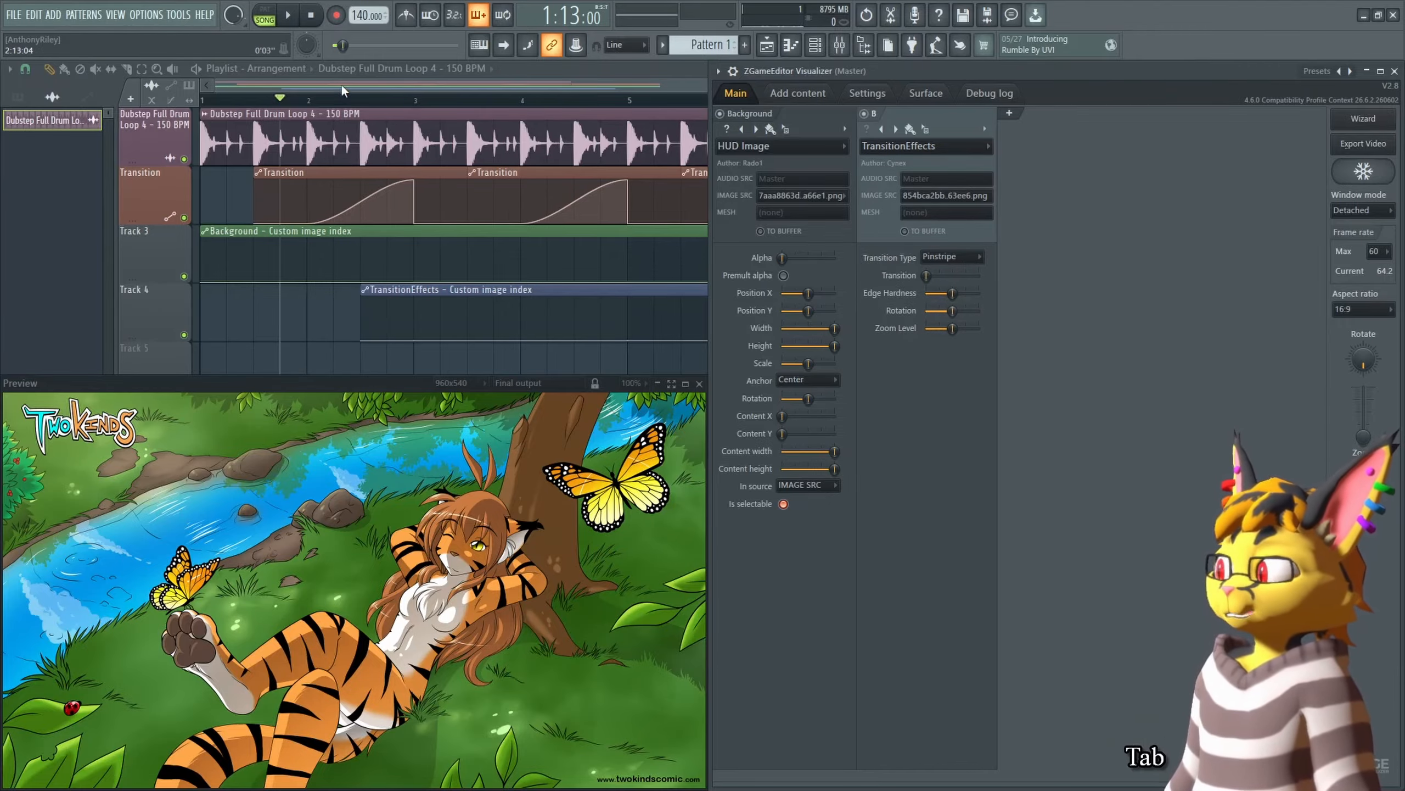
left_click(358, 102)
key("Tab")
left_click_drag(953, 311, 937, 330)
left_click(953, 329)
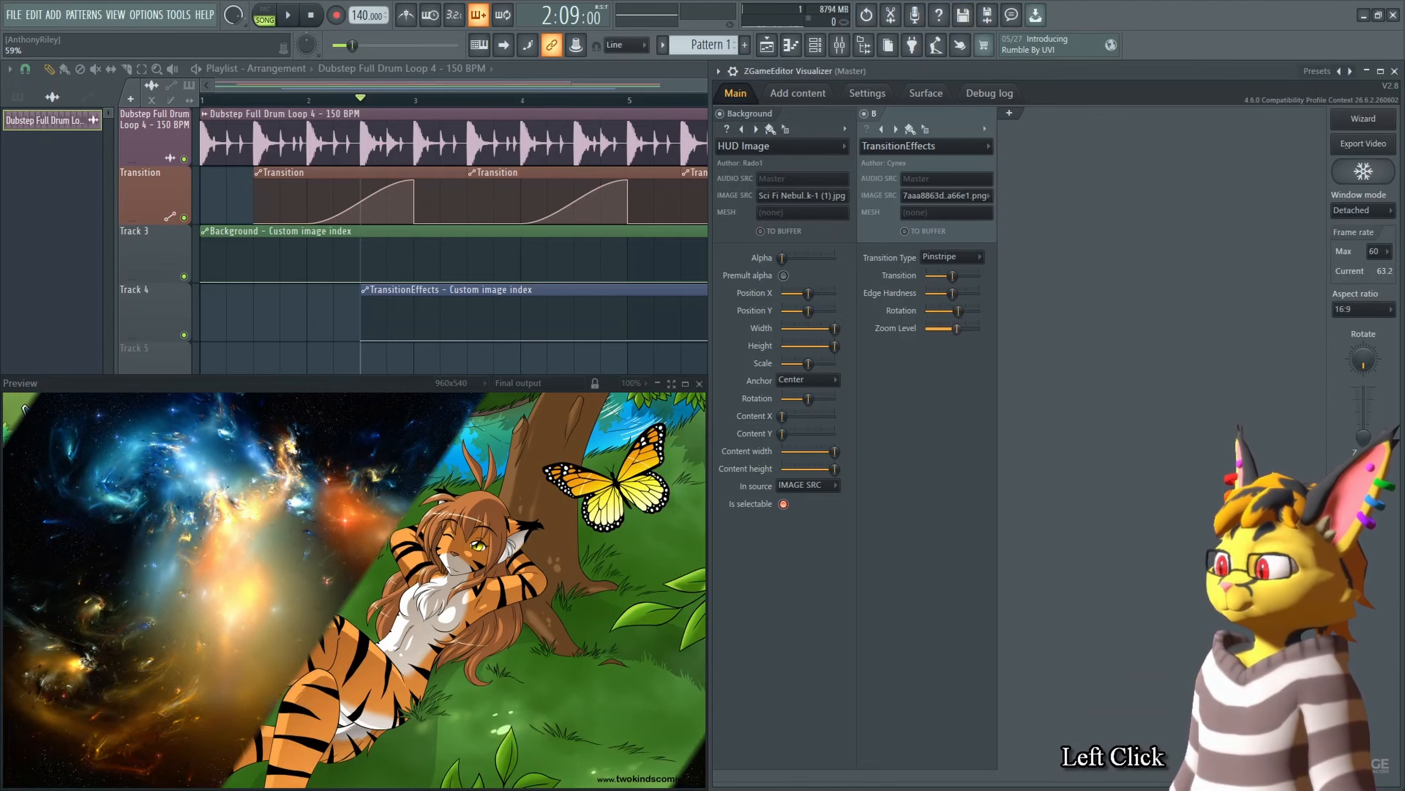
left_click(368, 75)
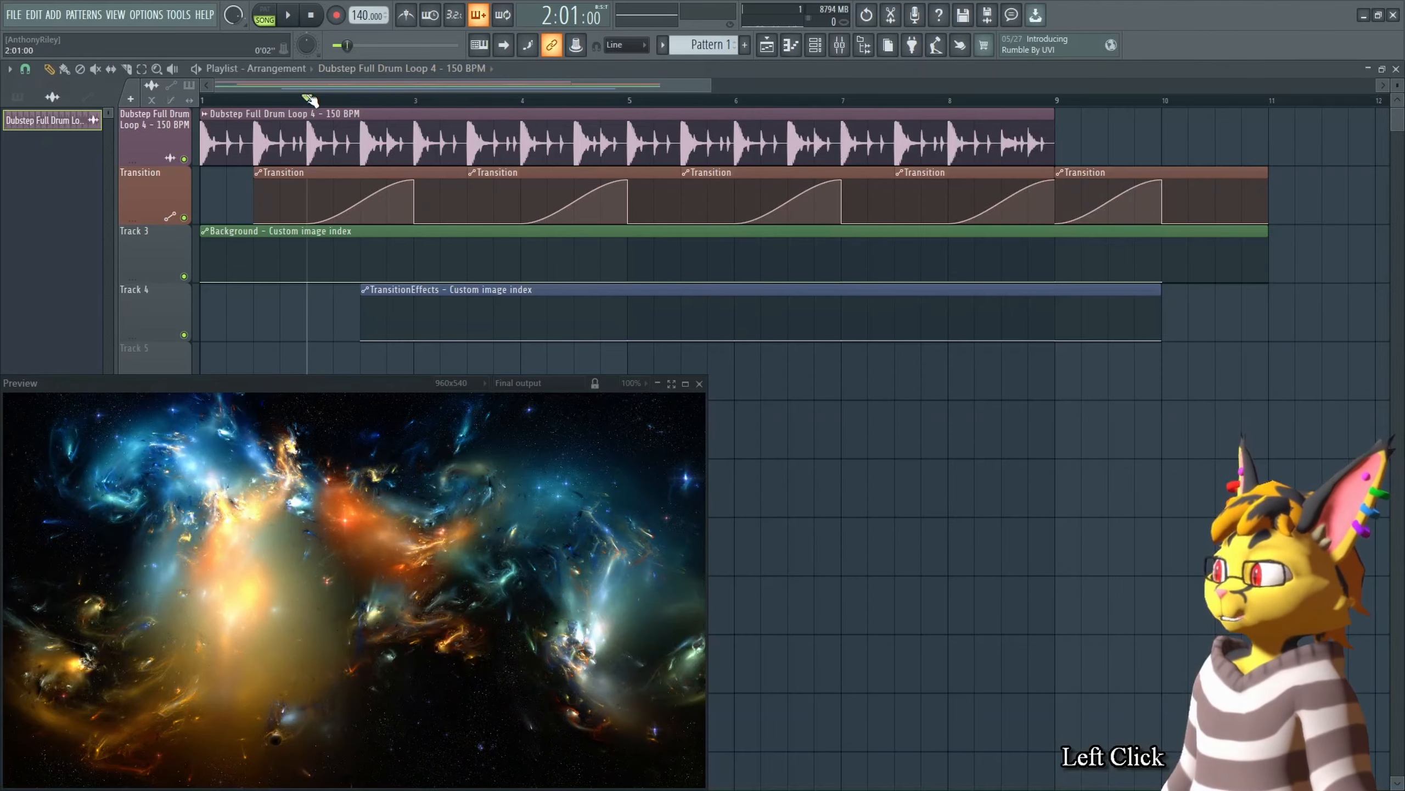
key("space")
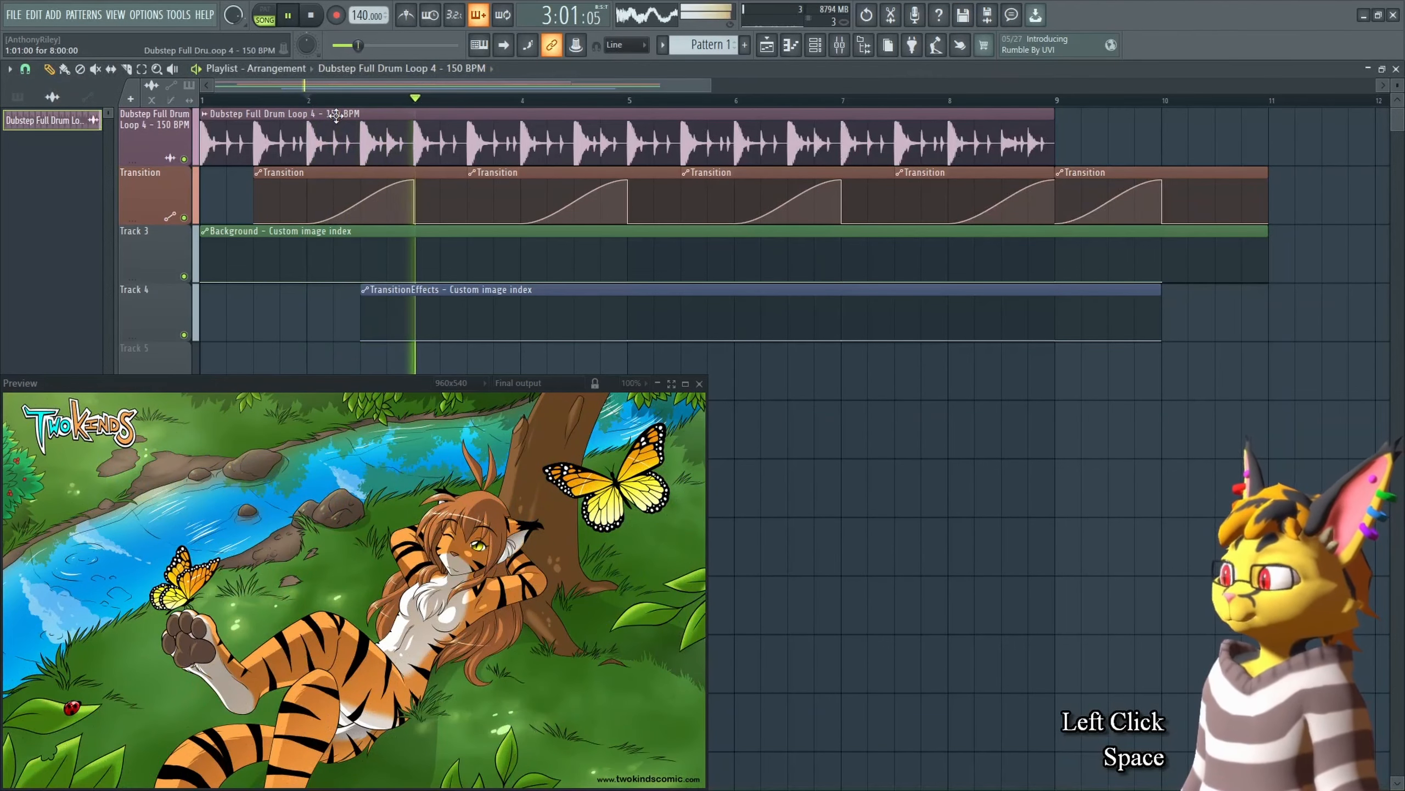
key("space")
key("Tab")
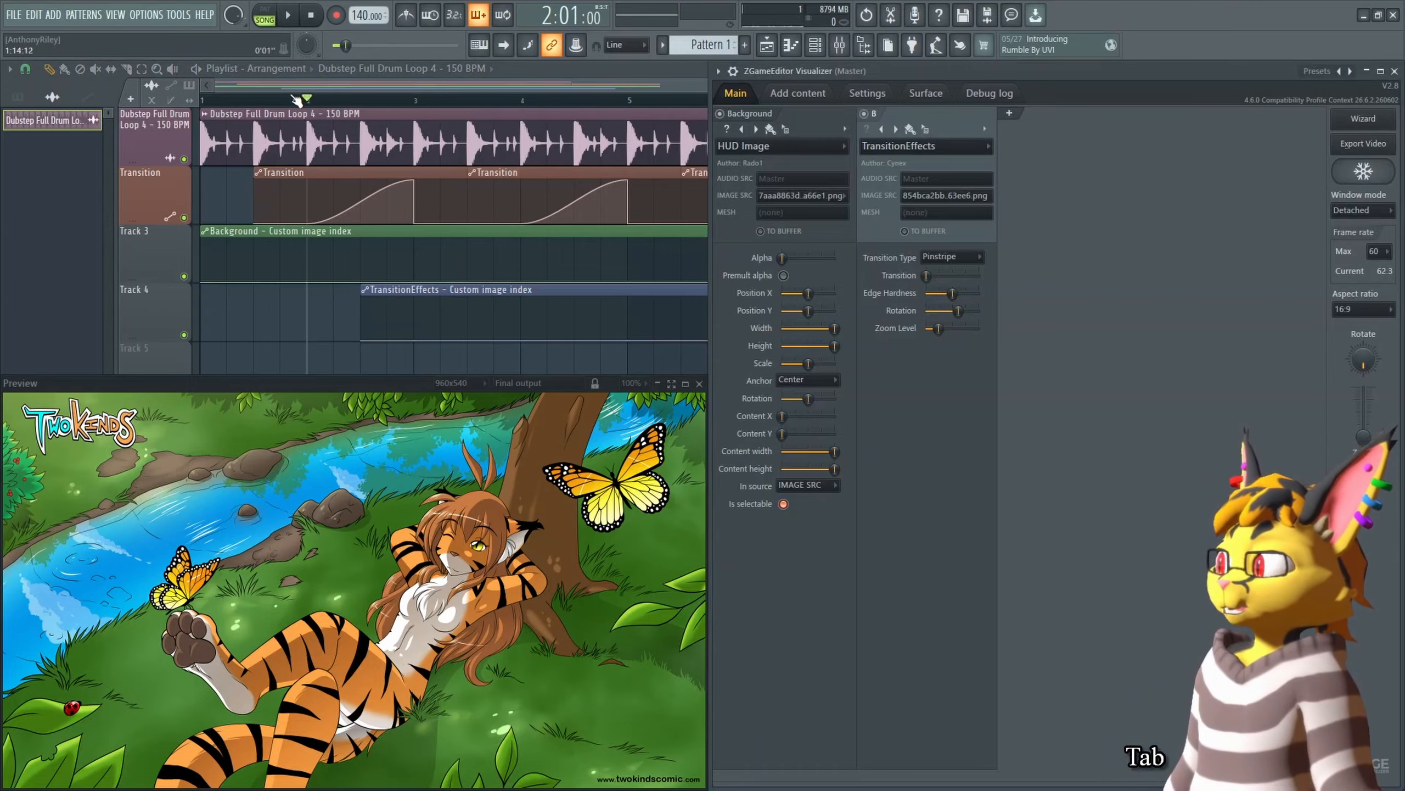
key("space")
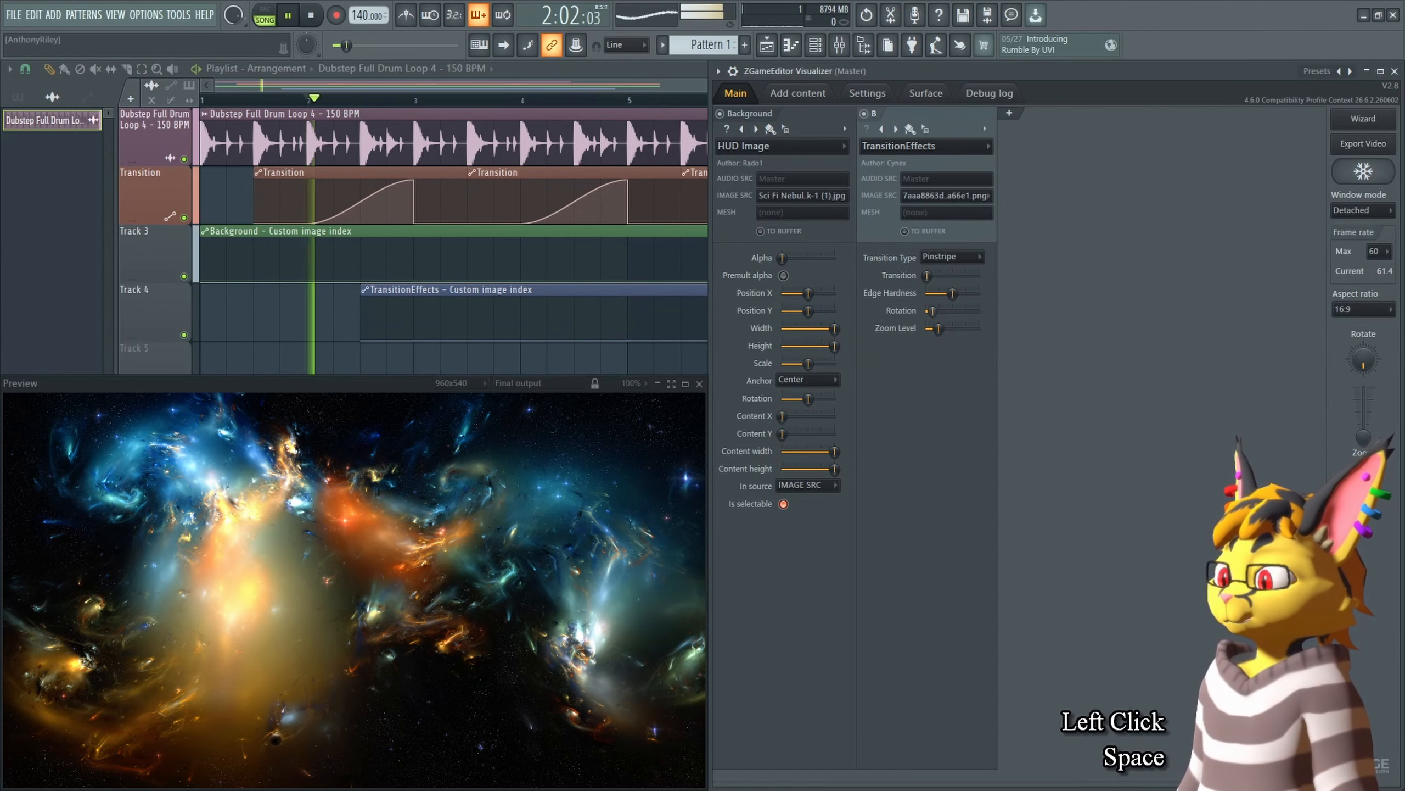
key("space")
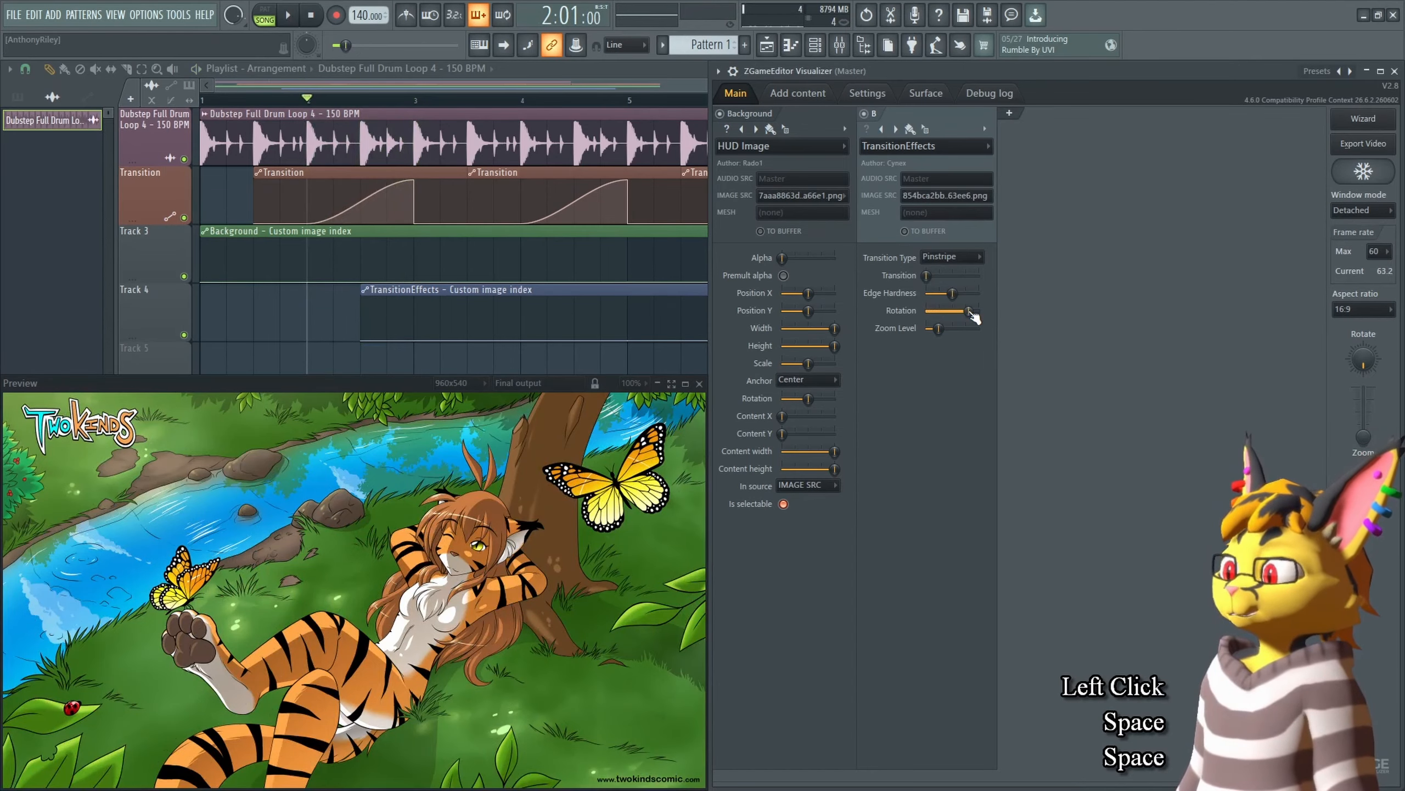
Step: Switch the transition type to Circular, reset the X Offset and Y Offset, and preview it
scroll(952, 257, "down", 1)
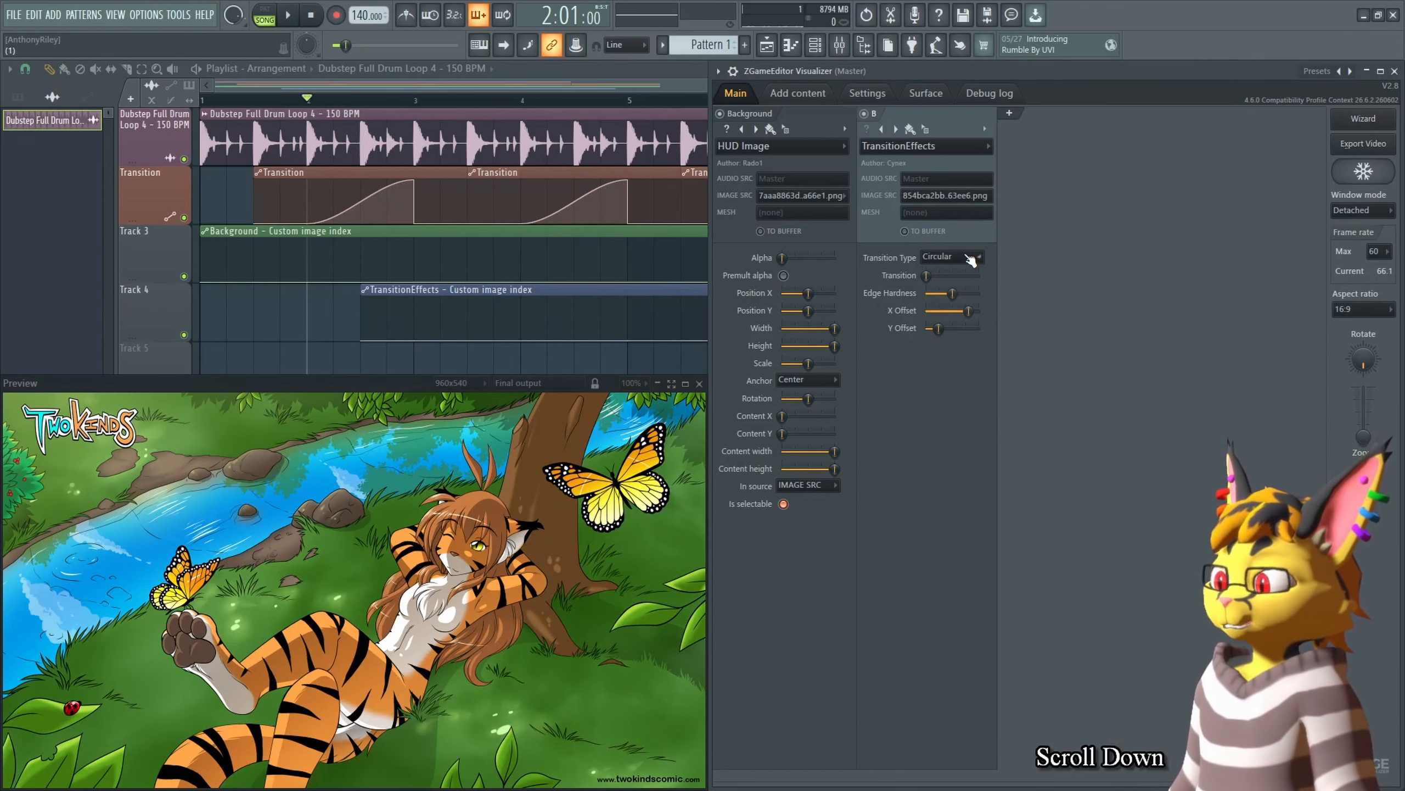
left_click(954, 311, "alt")
left_click(939, 328, "alt")
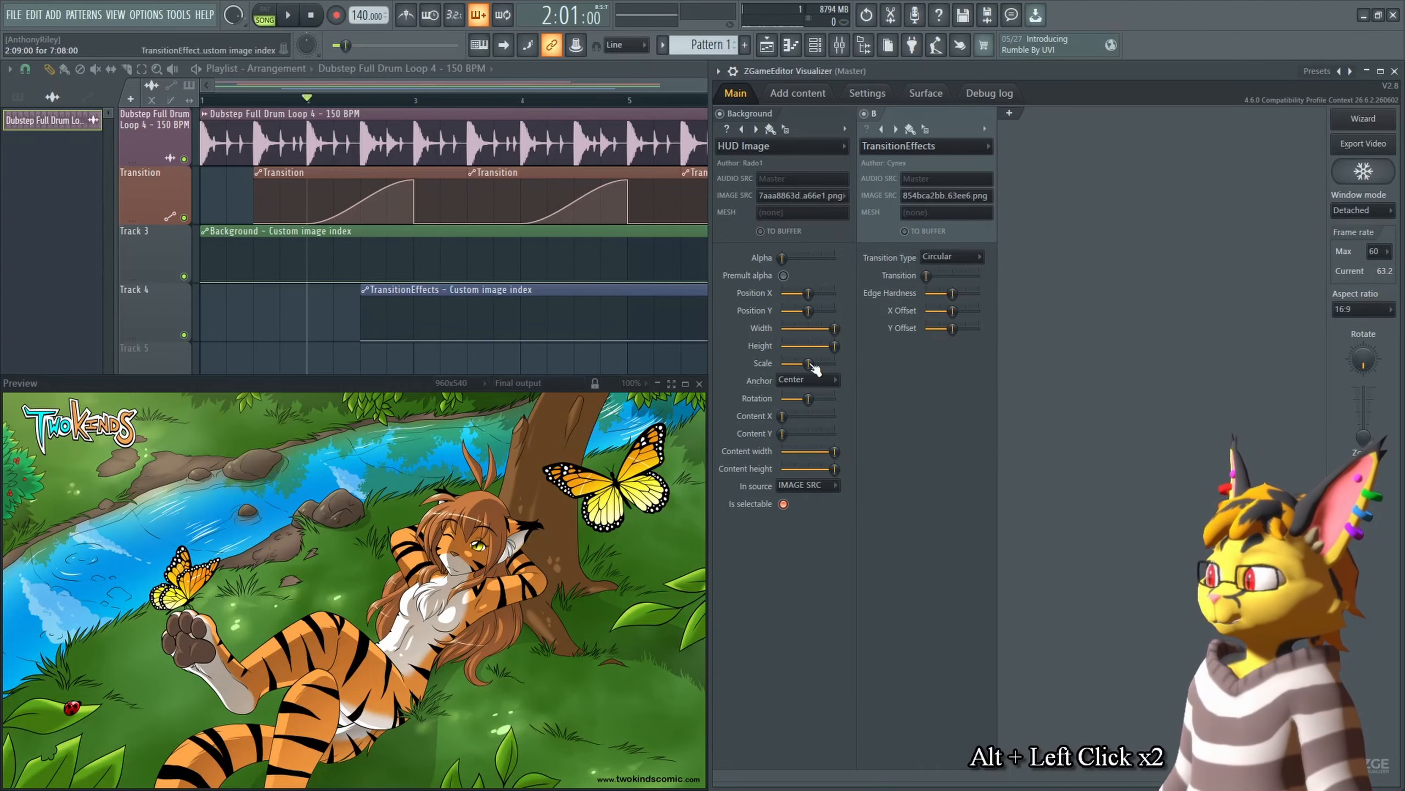
key("space")
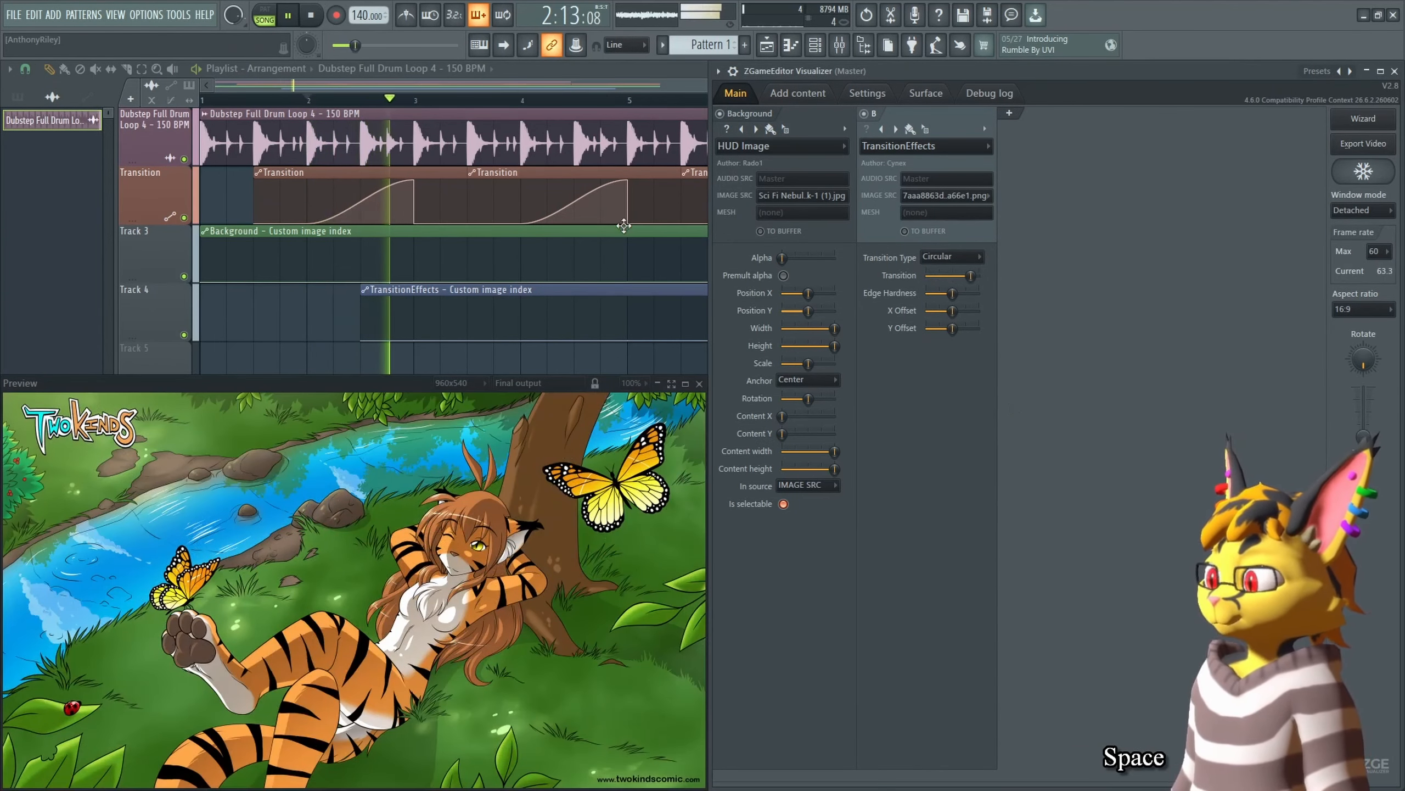
key("space")
Step: Shift the Circular transition's X Offset slightly and preview the transition from the start
left_click(353, 110)
key("Tab")
left_click(336, 108)
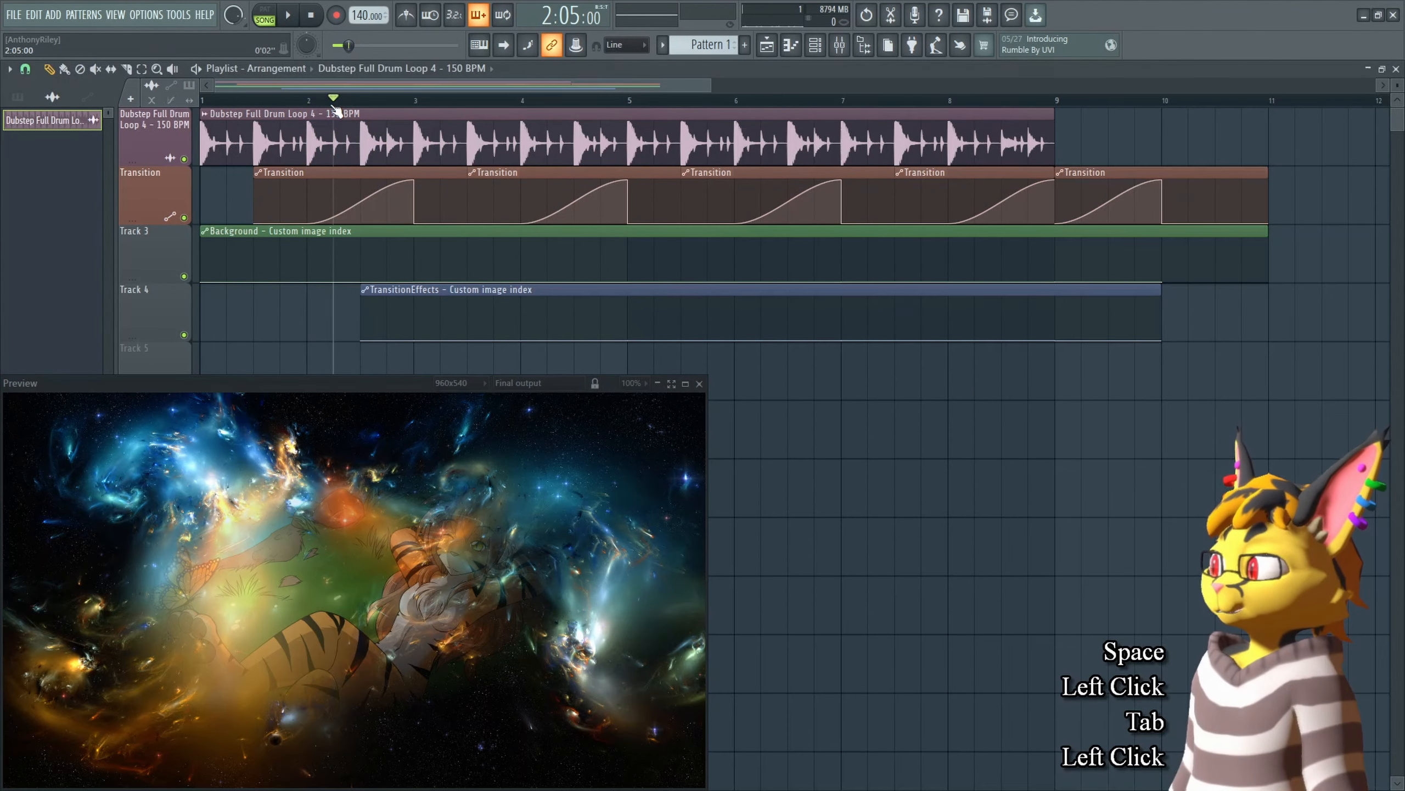
key("Tab")
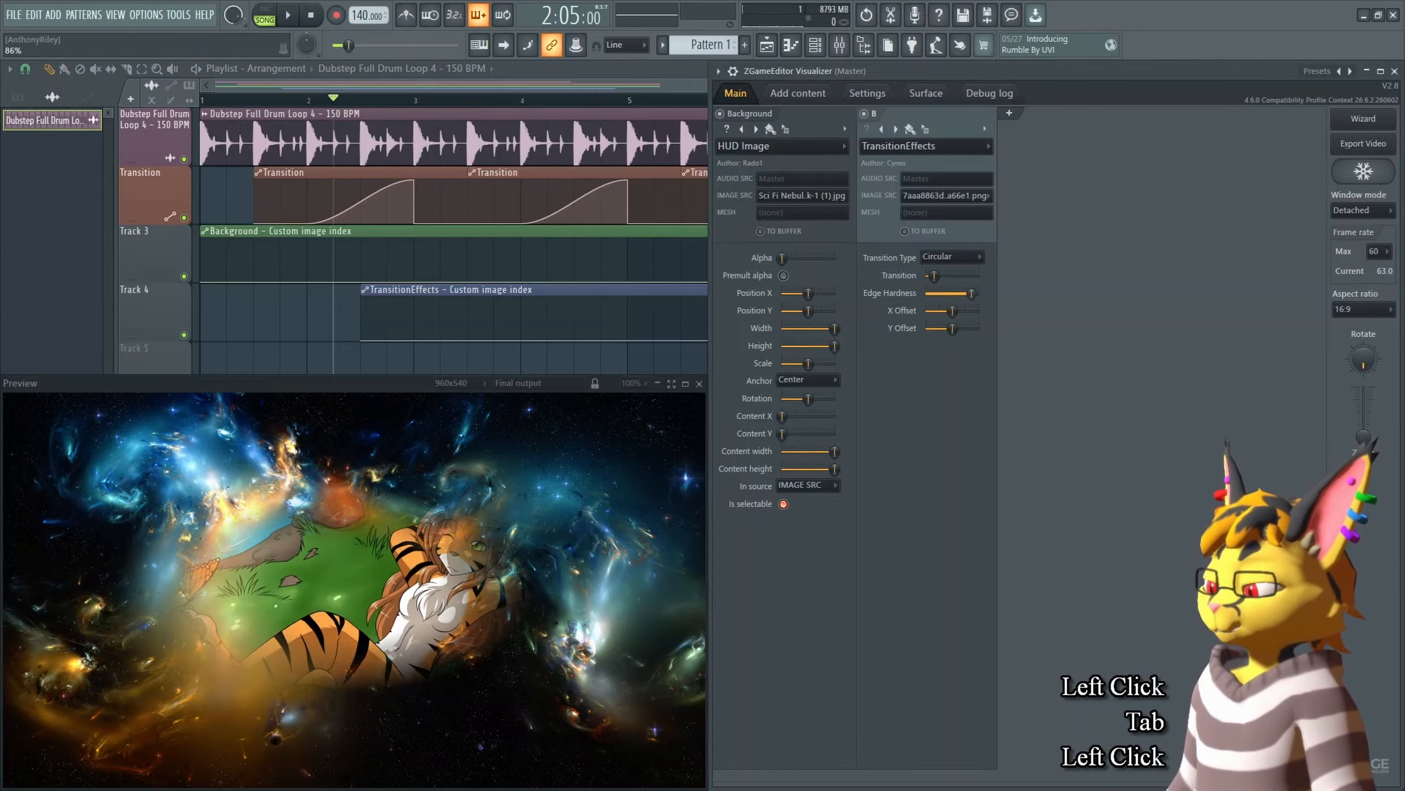
left_click_drag(960, 310, 947, 310)
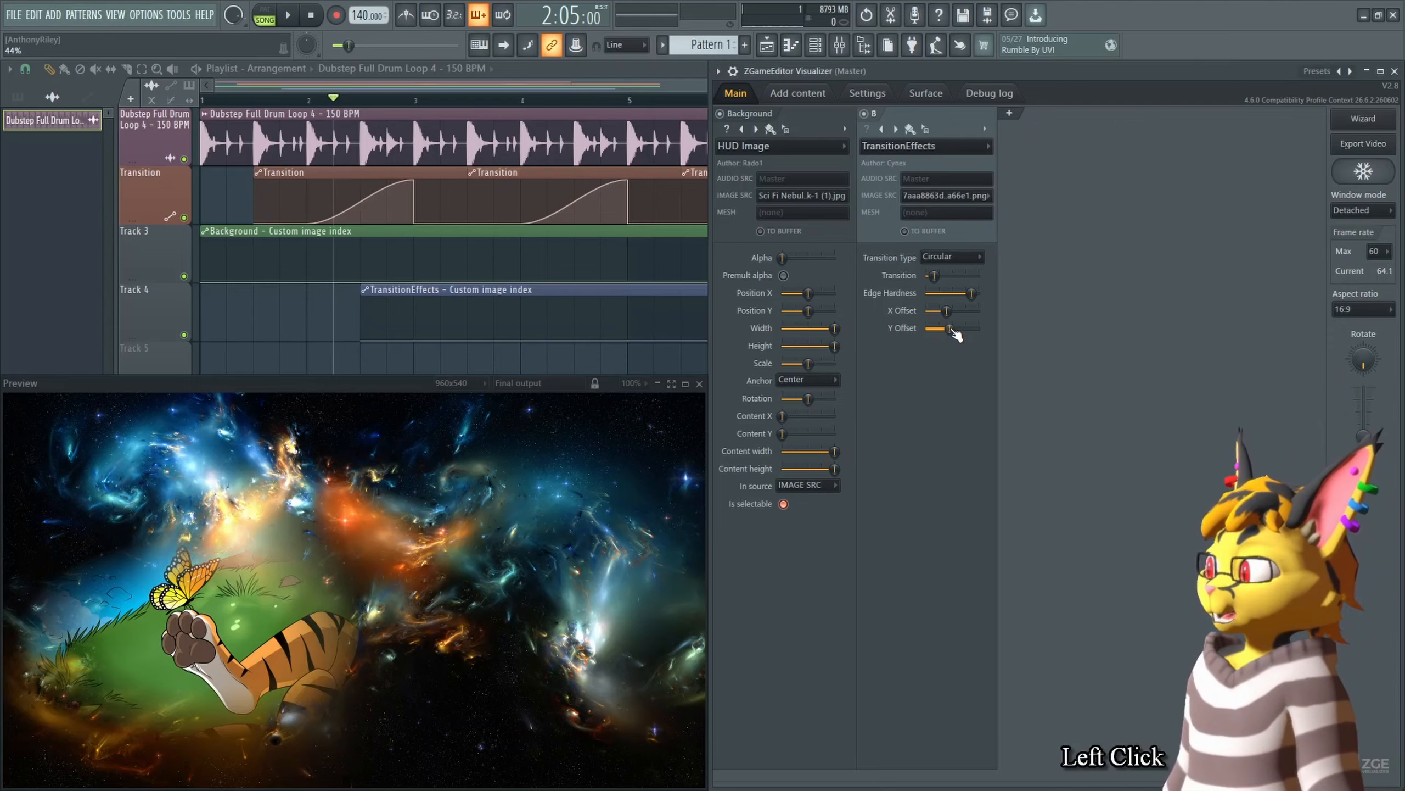
key("space")
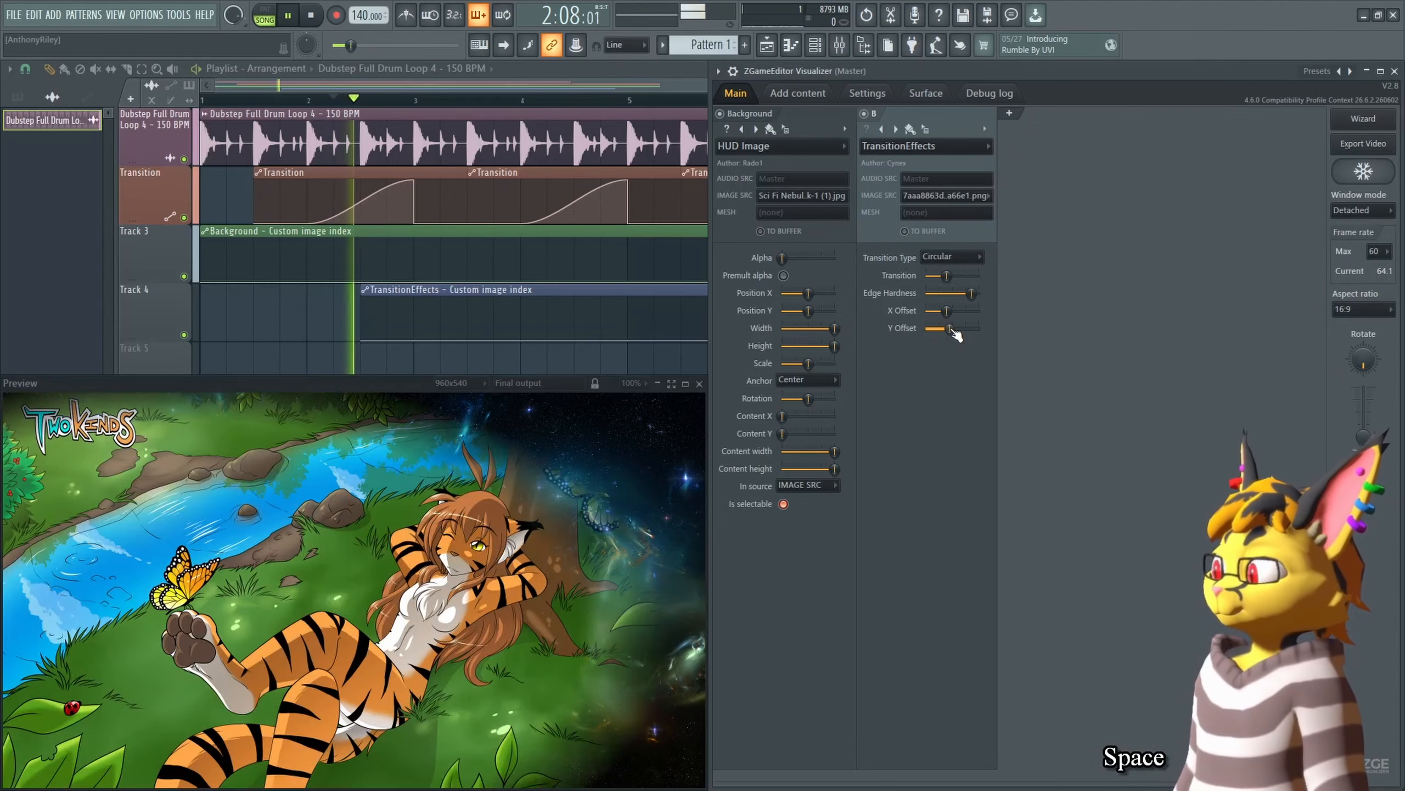
key("space")
left_click(312, 102)
key("space")
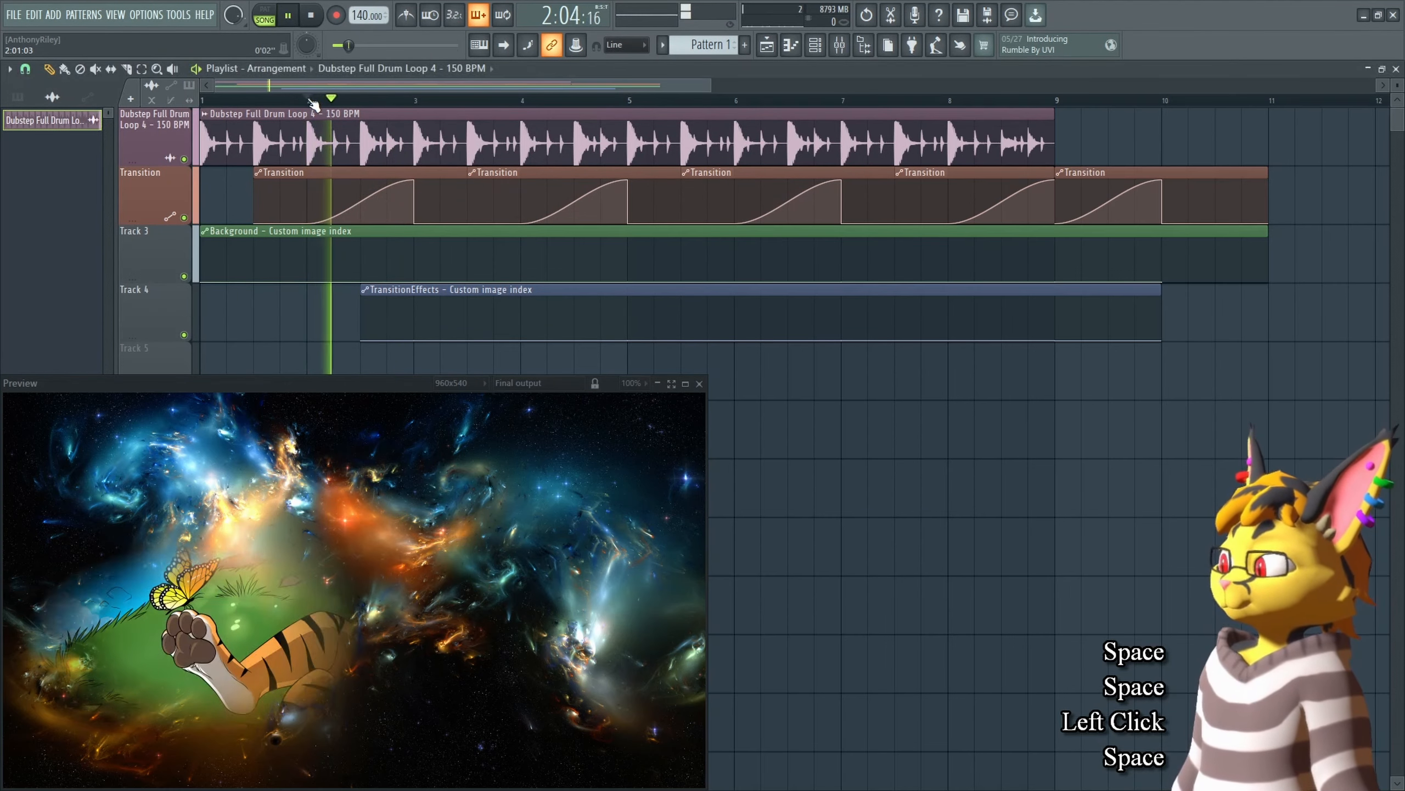
key("space")
Step: Change the Transition automation point's curve mode to Half sine
key("Tab")
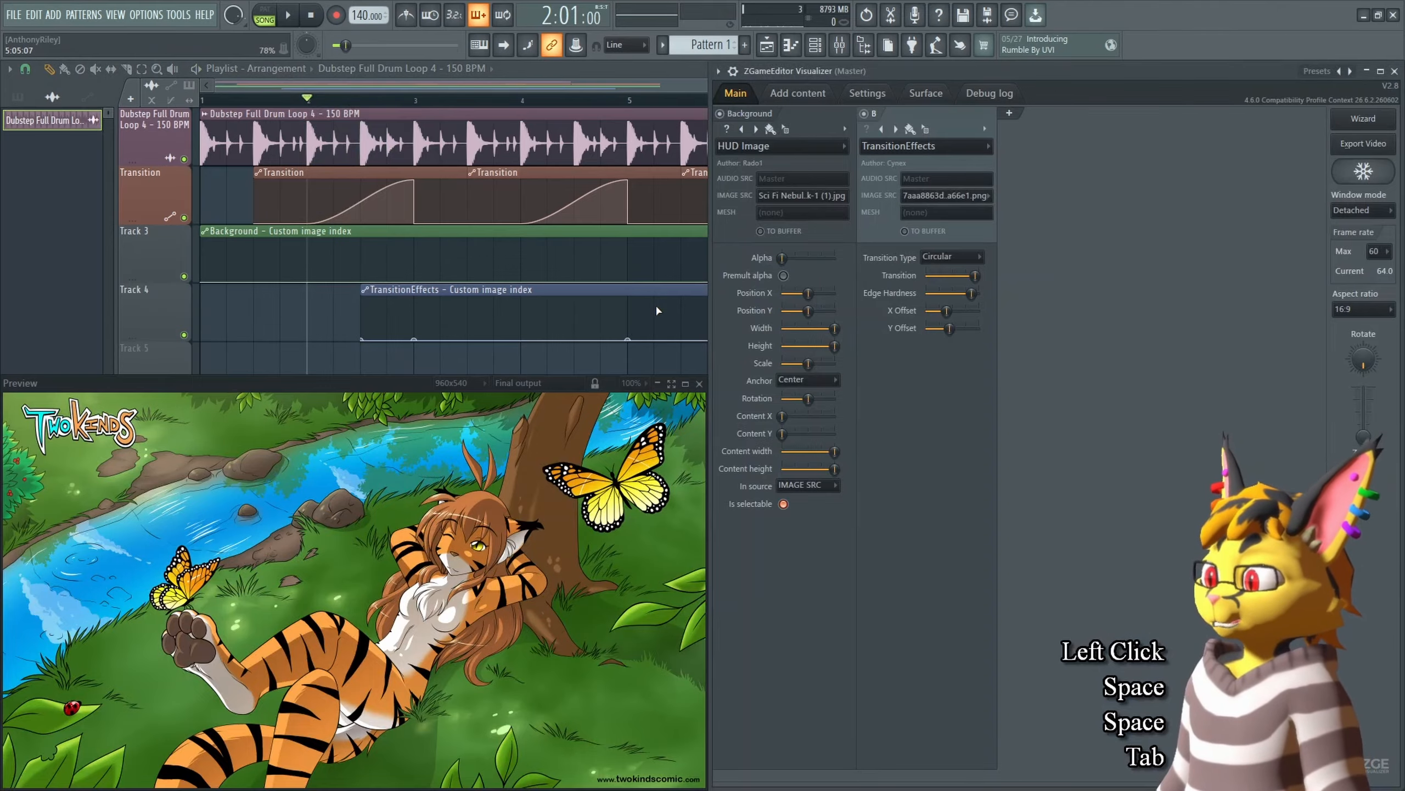
right_click(415, 181)
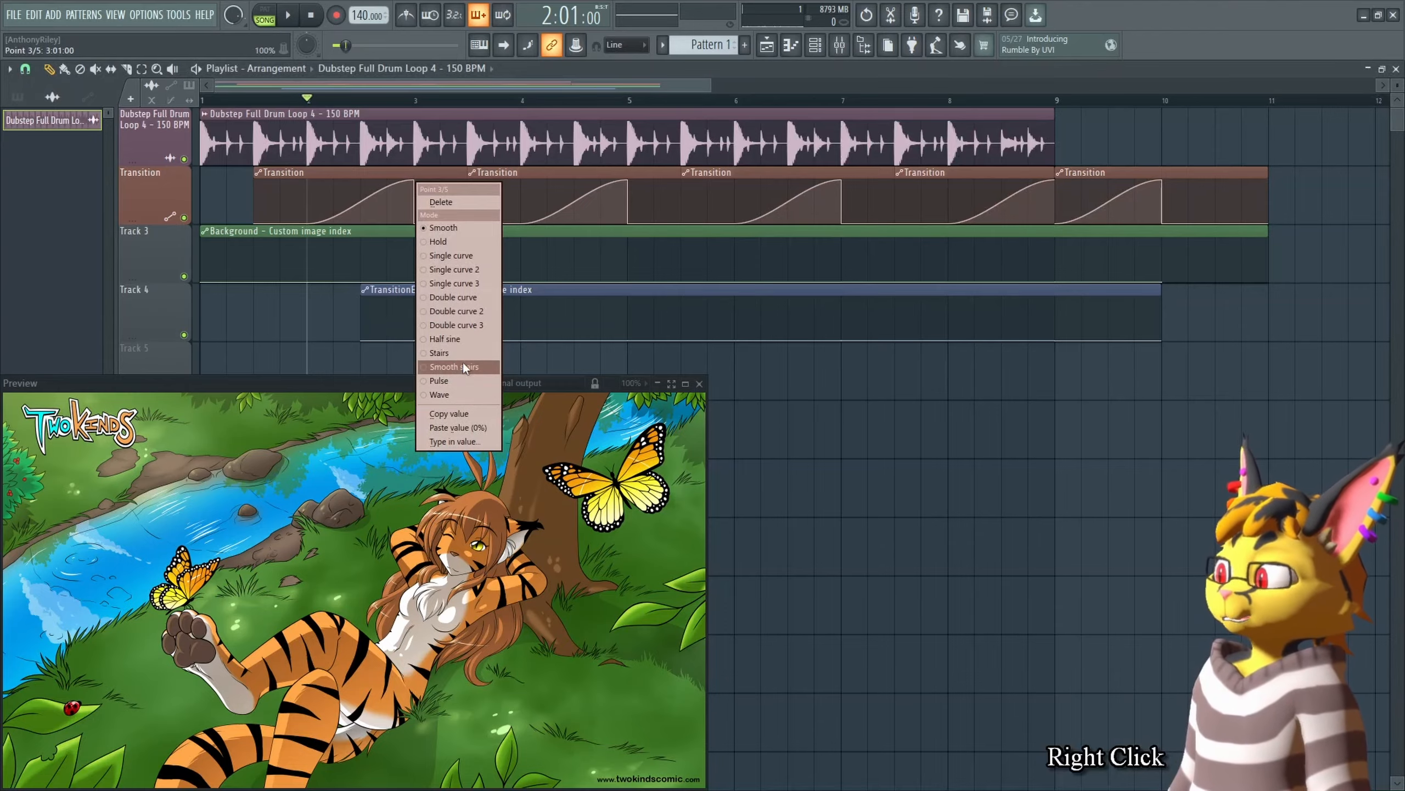
left_click(463, 337)
left_click_drag(361, 203, 413, 671)
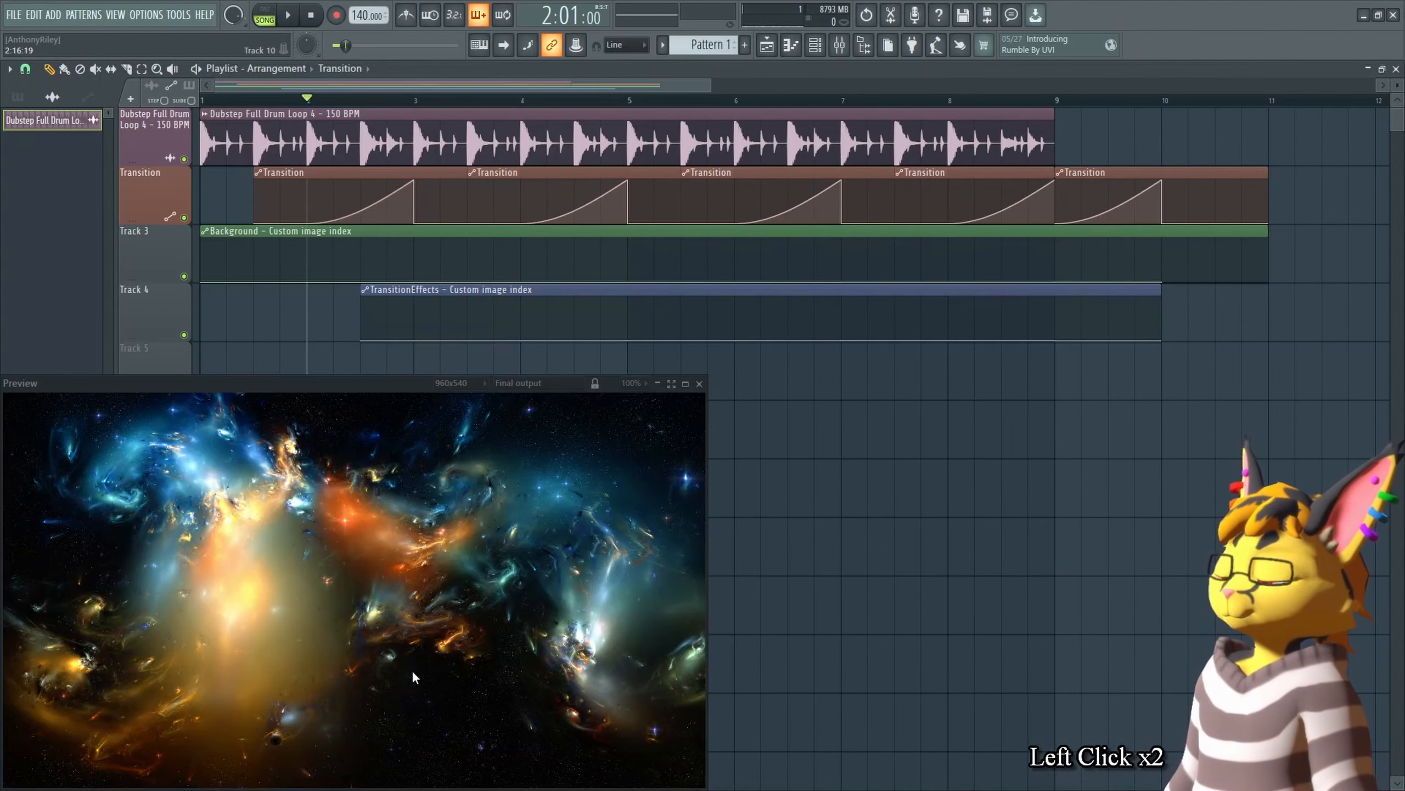
Step: Set the TransitionEffects transition type to Crossfade
key("Tab")
left_click(975, 252)
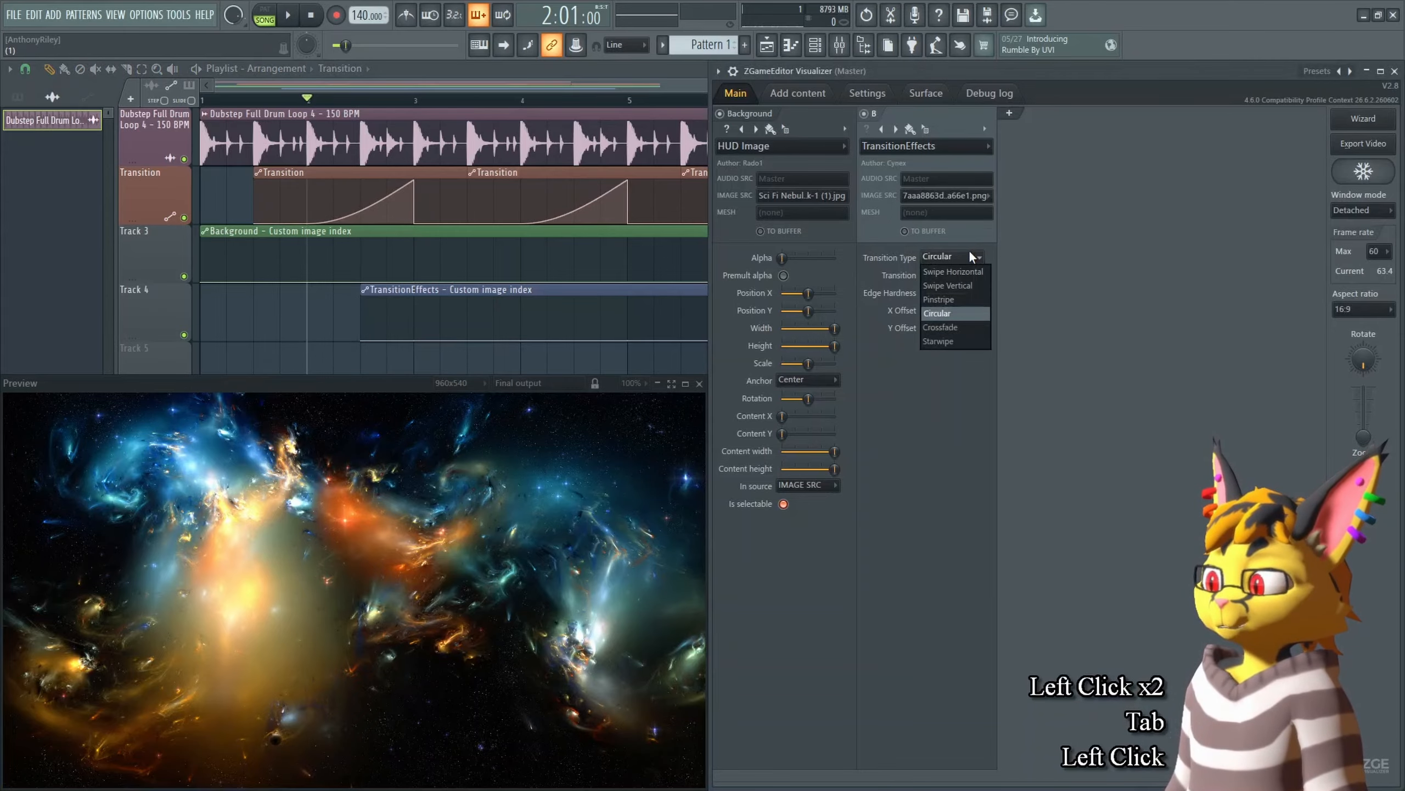
left_click(976, 260)
scroll(976, 258, "down", 1)
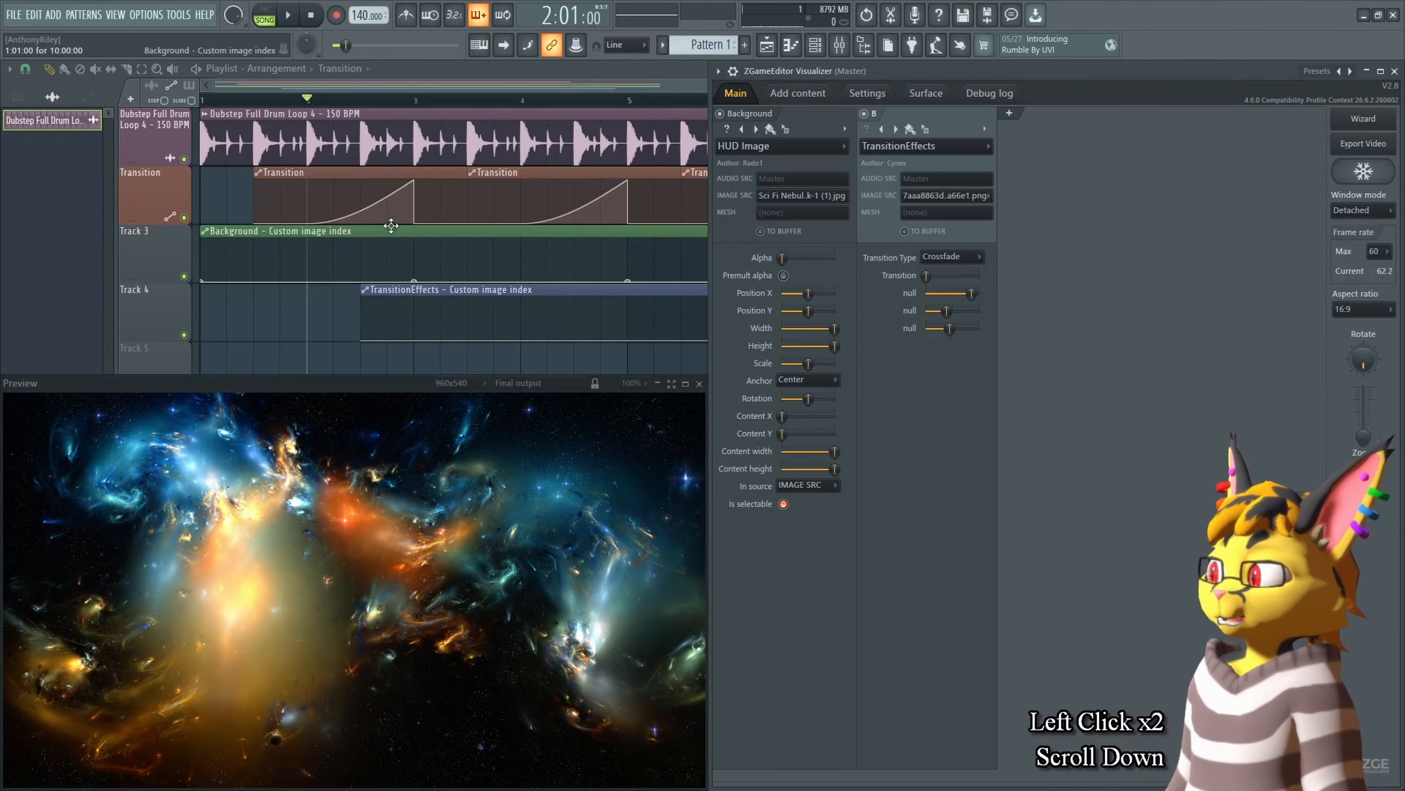
Step: Reset the Crossfade transition's three parameter sliders and preview the transition
left_click(972, 293, "alt")
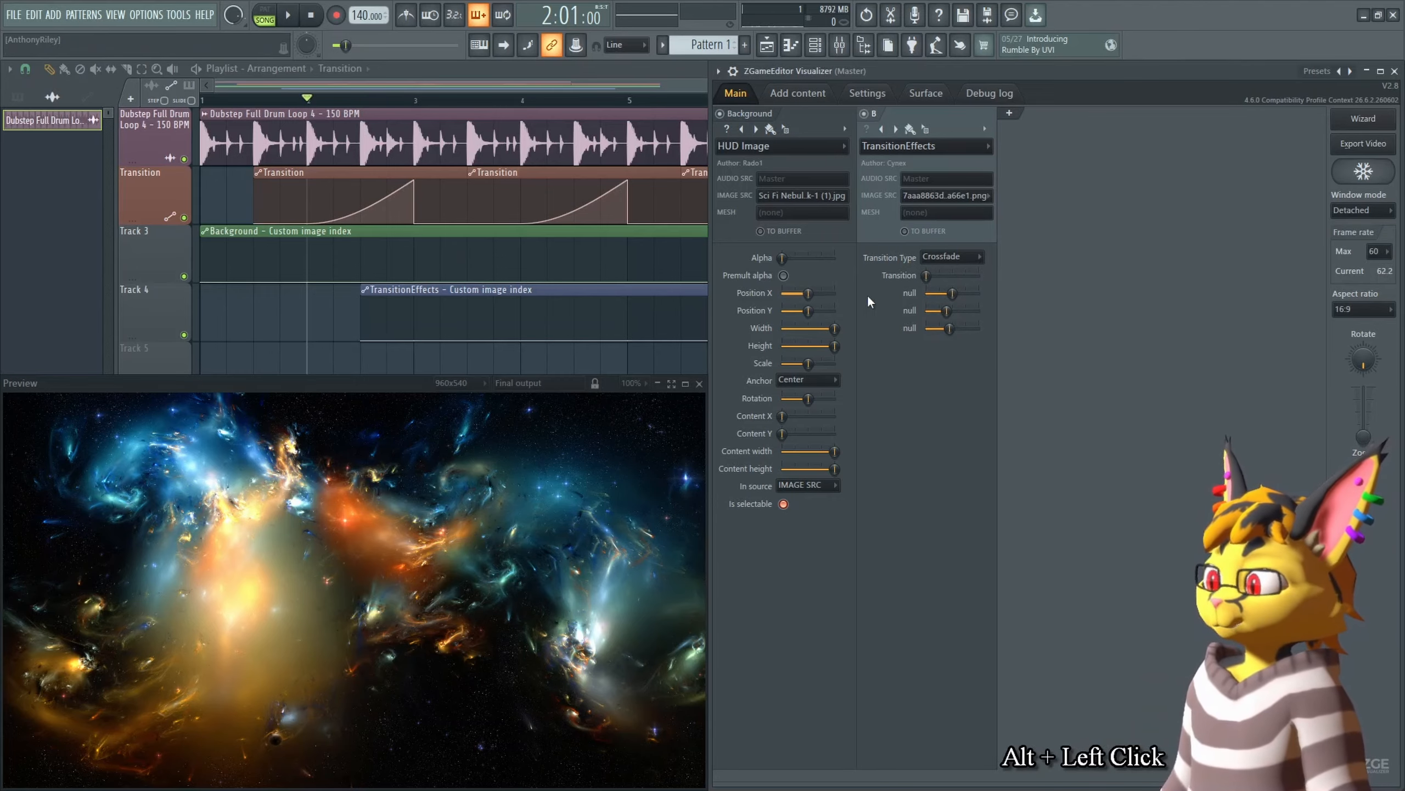
left_click(946, 311, "alt")
left_click(949, 328, "alt")
key("space")
key("space")
Step: Switch the TransitionEffects transition type to Starwipe and preview it
left_click(952, 257)
left_click(954, 321)
key("space")
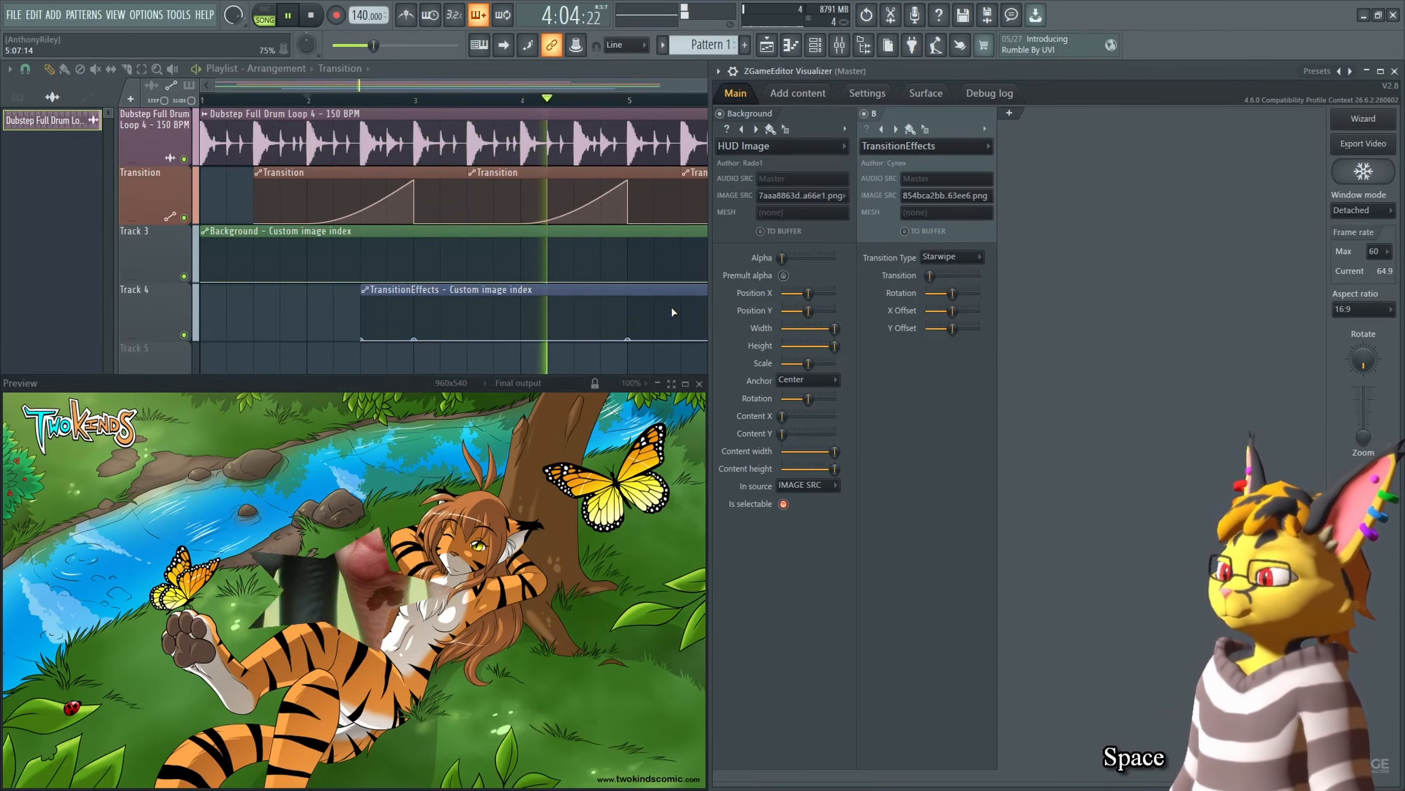
key("space")
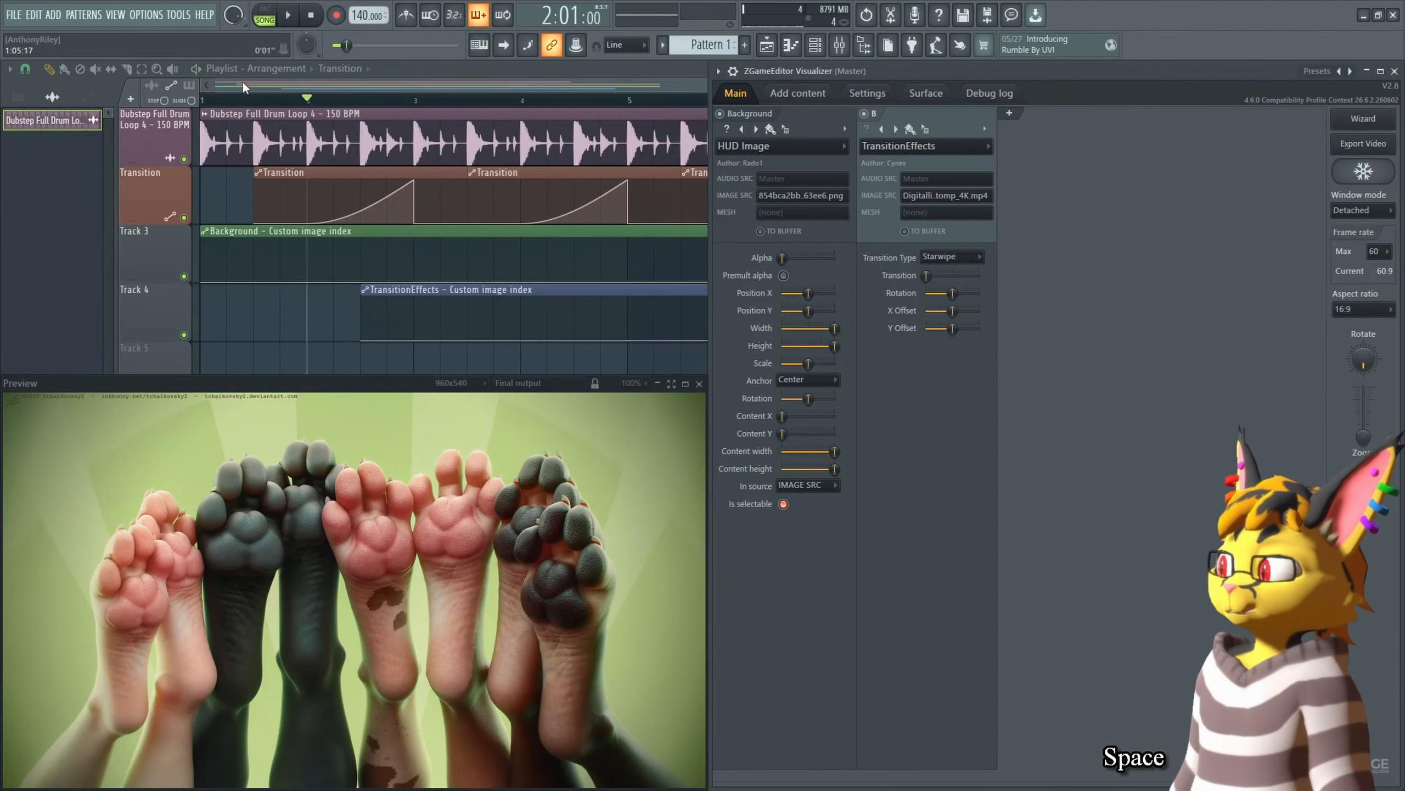
Step: Create an automation clip for the Starwipe Transition value over the selected bar range and preview it
middle_click(403, 331)
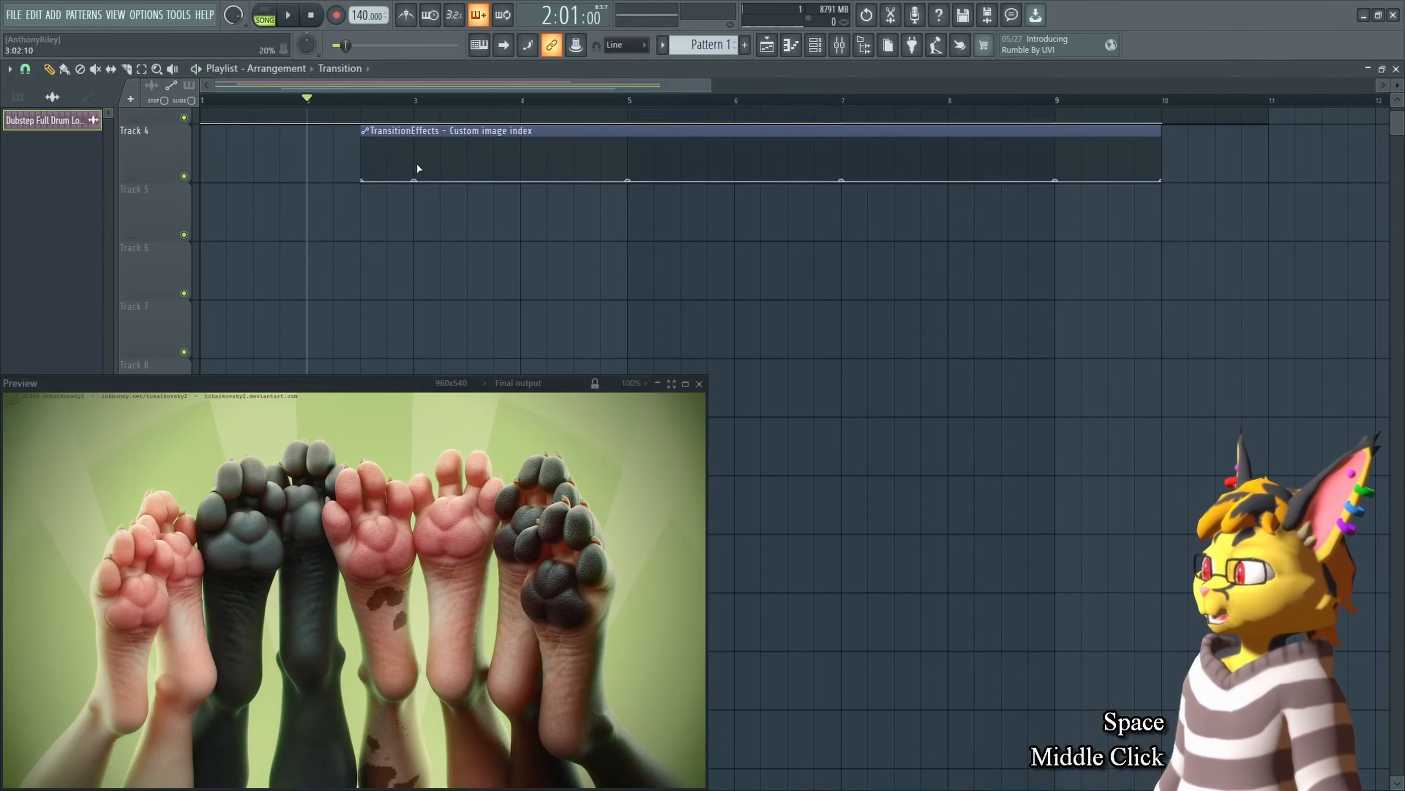
left_click_drag(313, 101, 411, 102)
key("Tab")
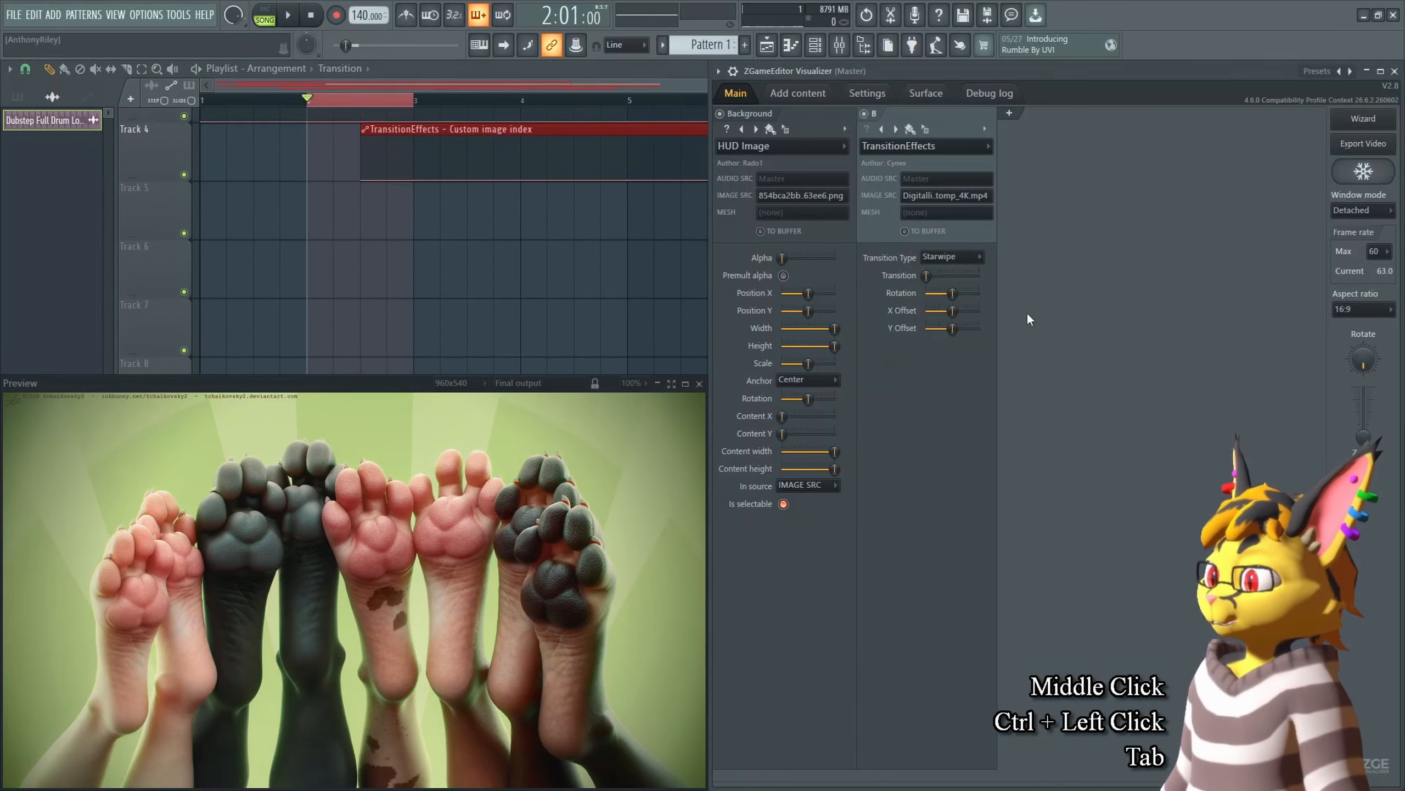
left_click_drag(953, 294, 927, 290)
right_click(927, 290)
key("a")
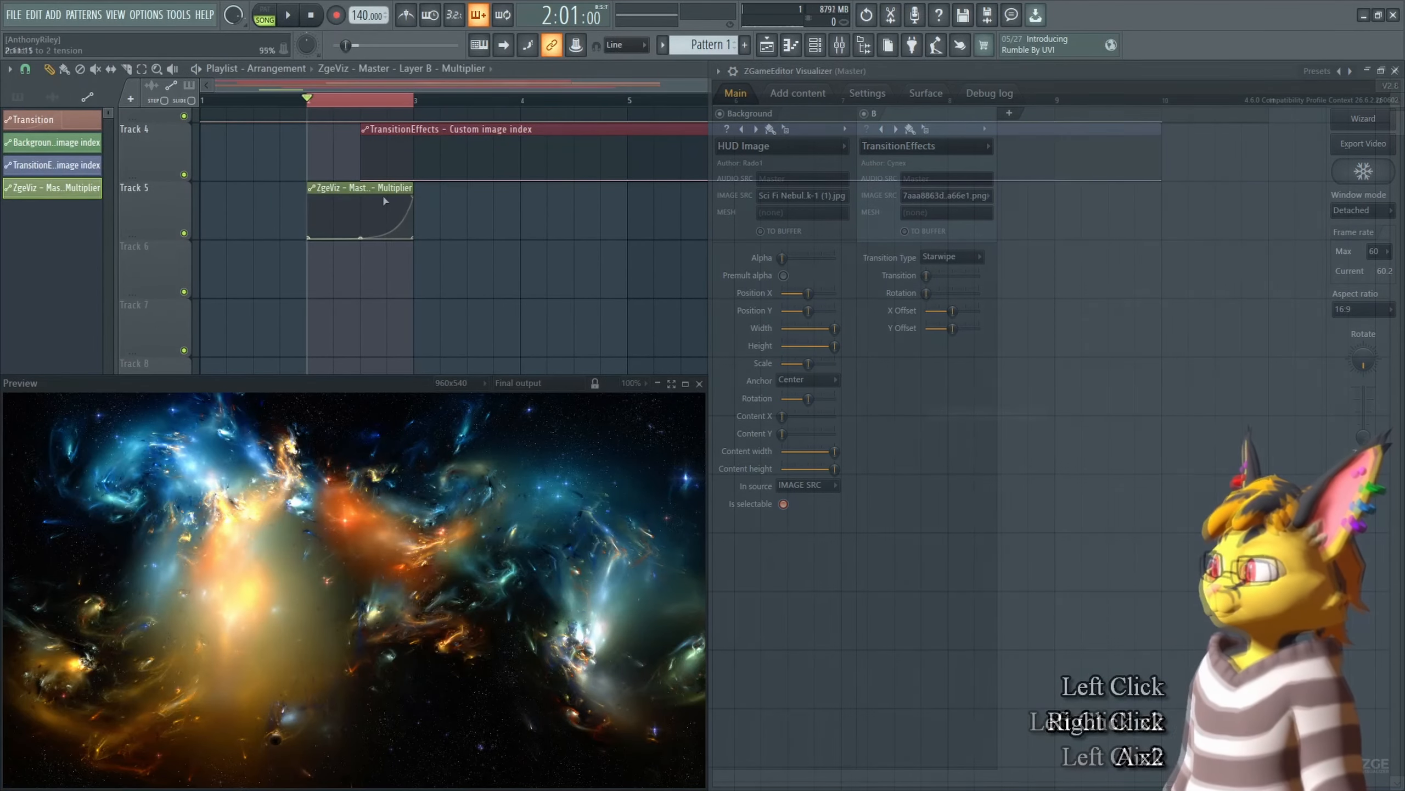
left_click(608, 287)
key("space")
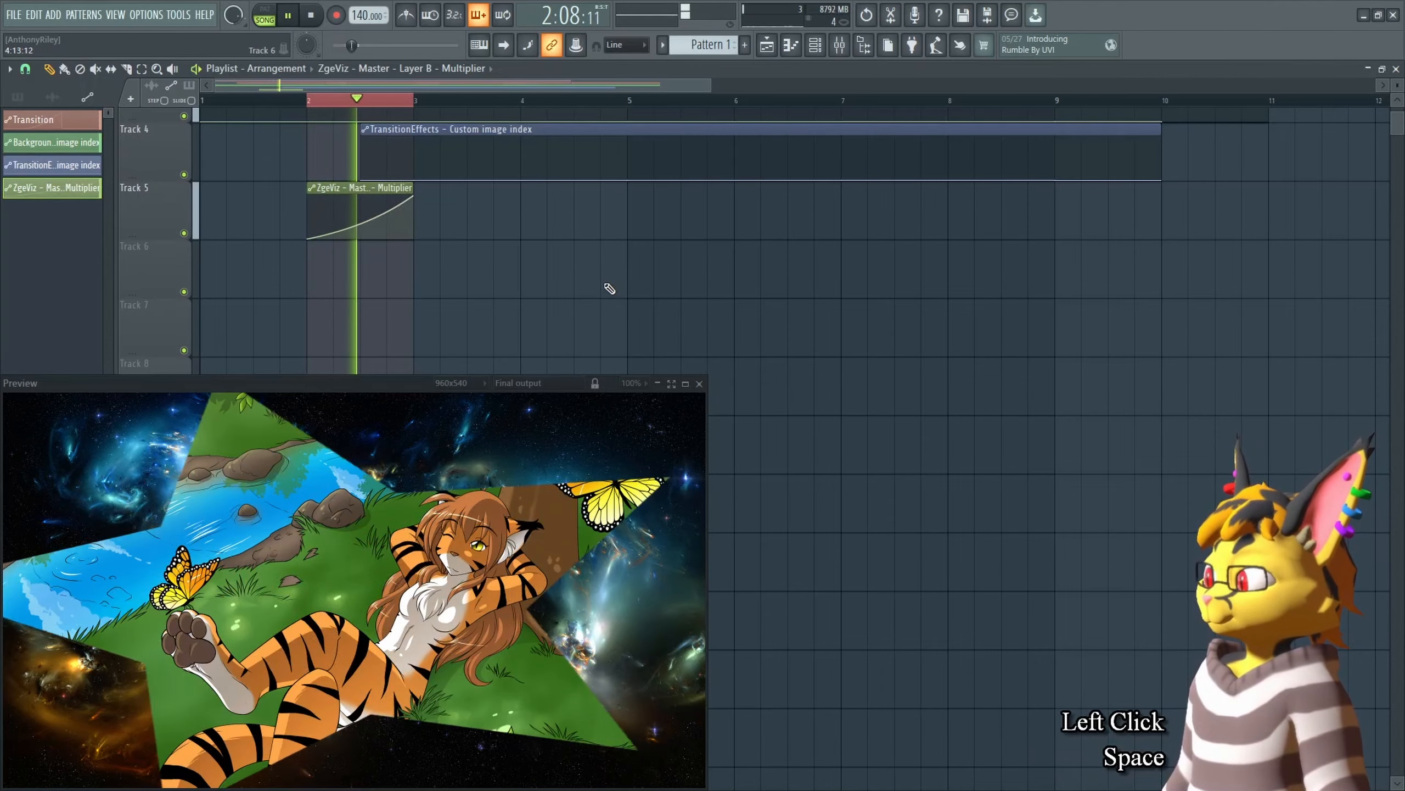
key("space")
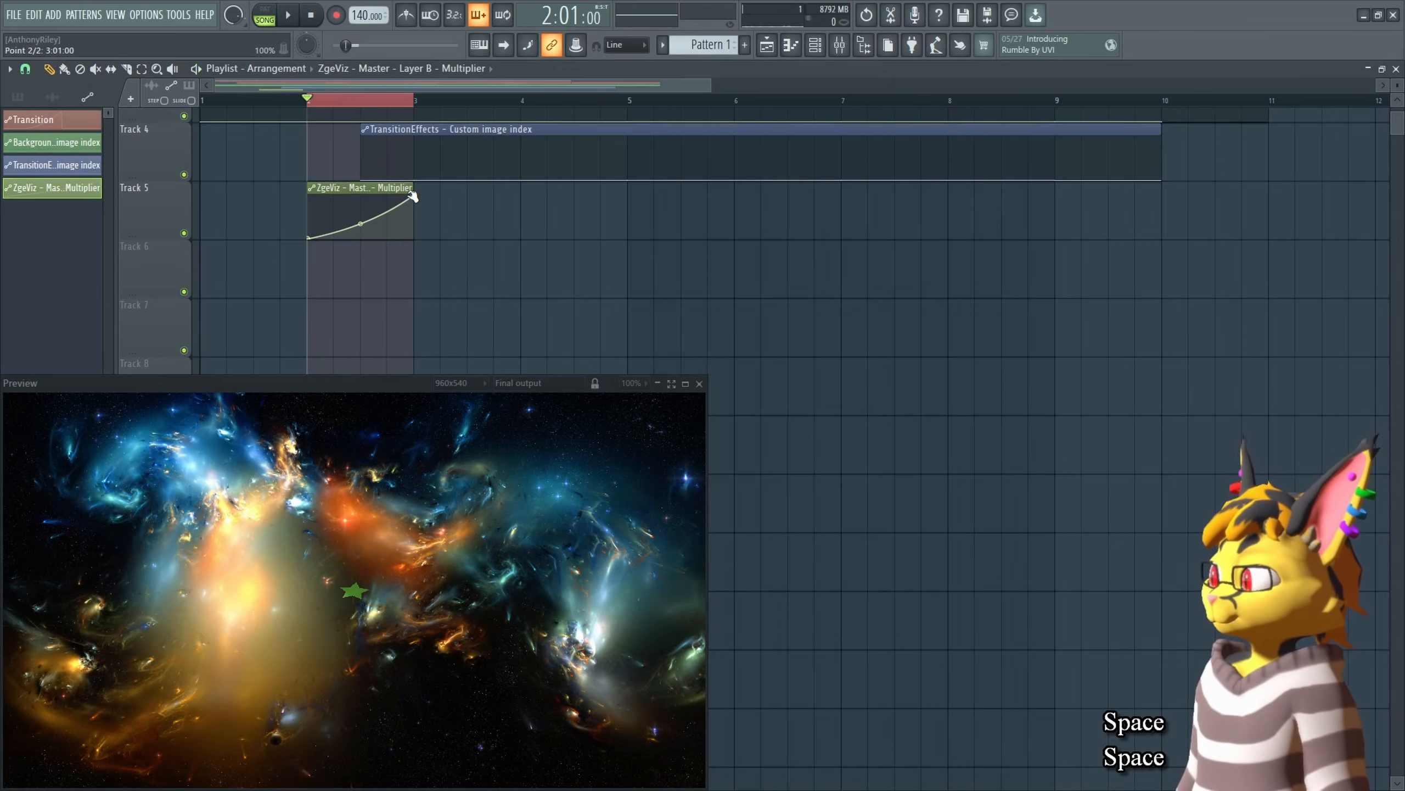
Step: Move the Layer B Multiplier clip's end point slightly earlier, to about 2:16, and preview the transition
middle_click(412, 195)
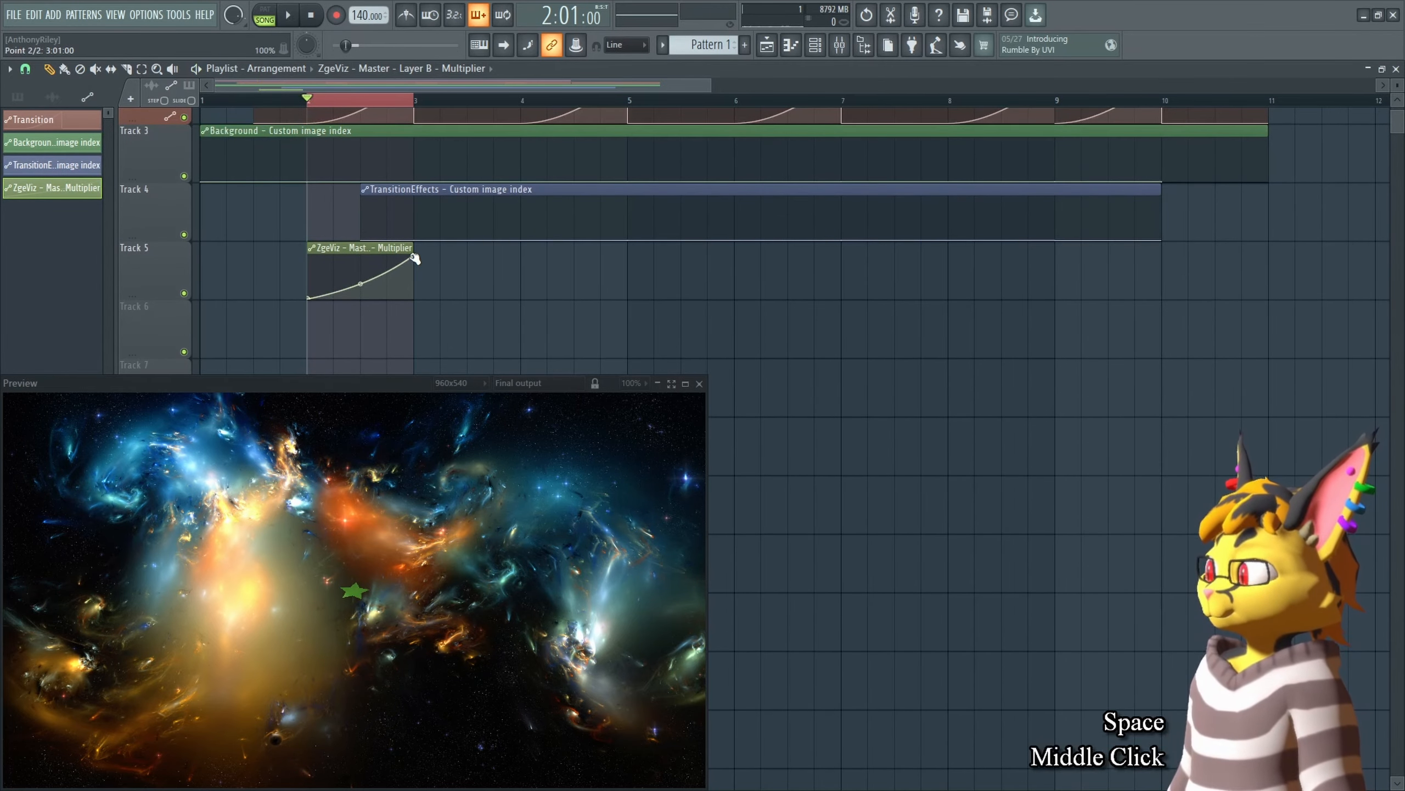
left_click_drag(415, 258, 390, 247)
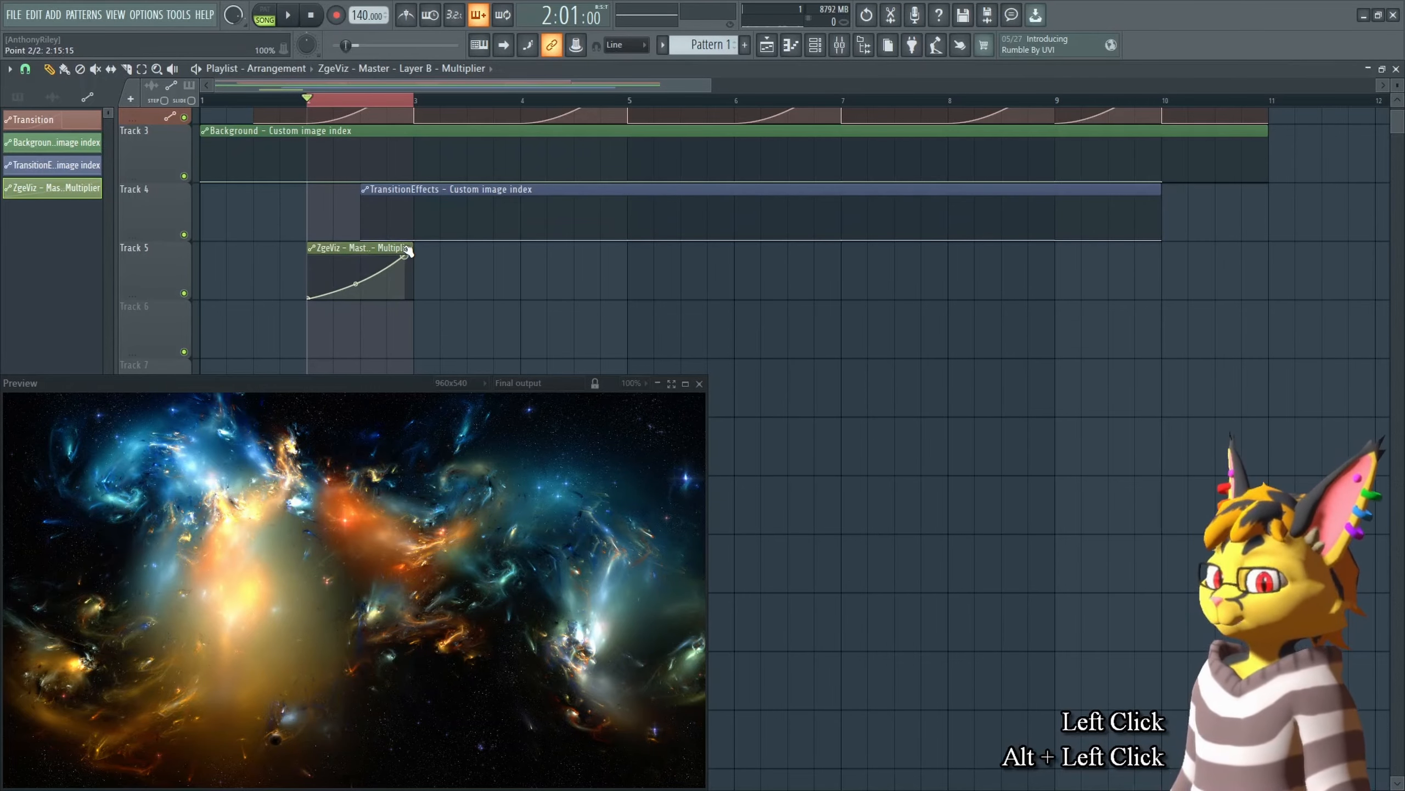
left_click_drag(408, 252, 407, 251)
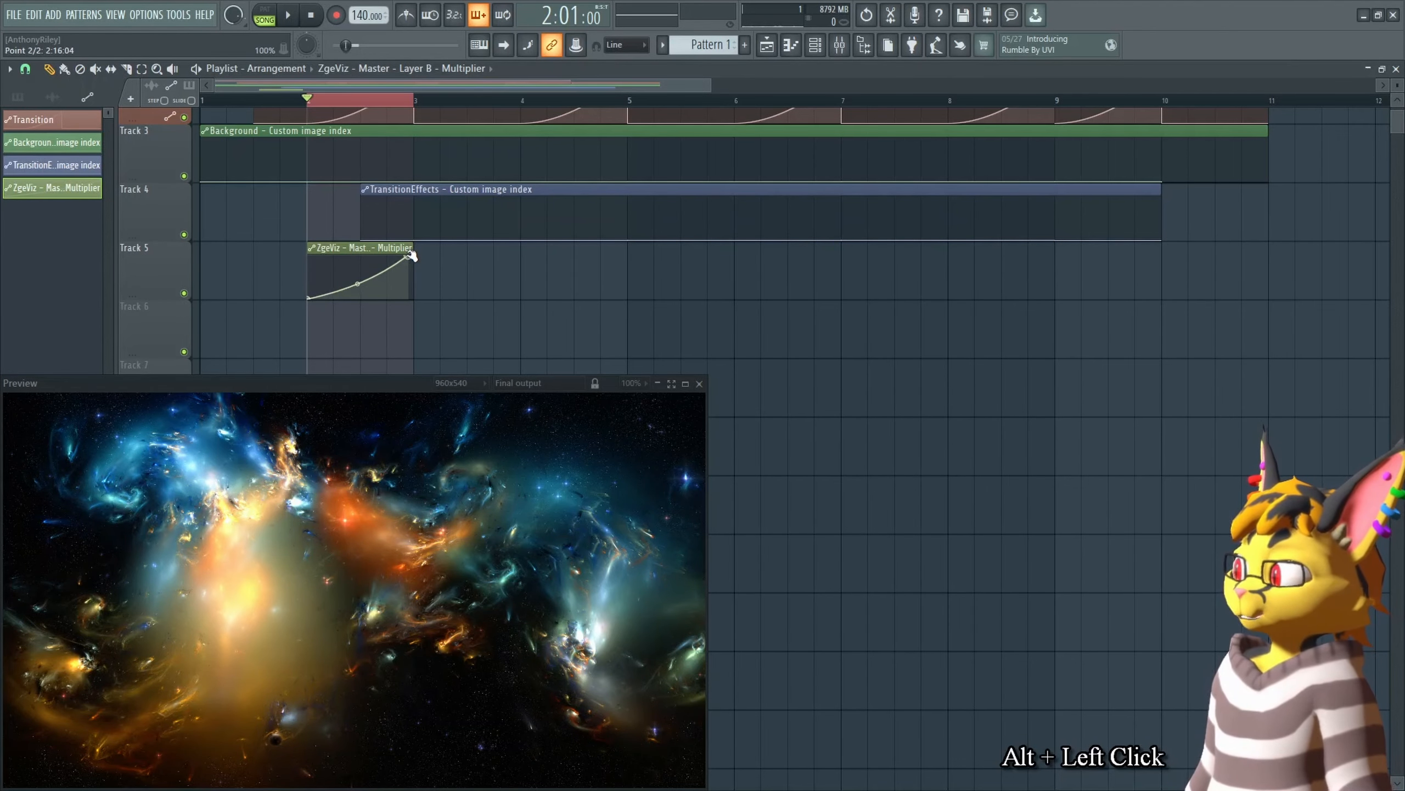
key("space")
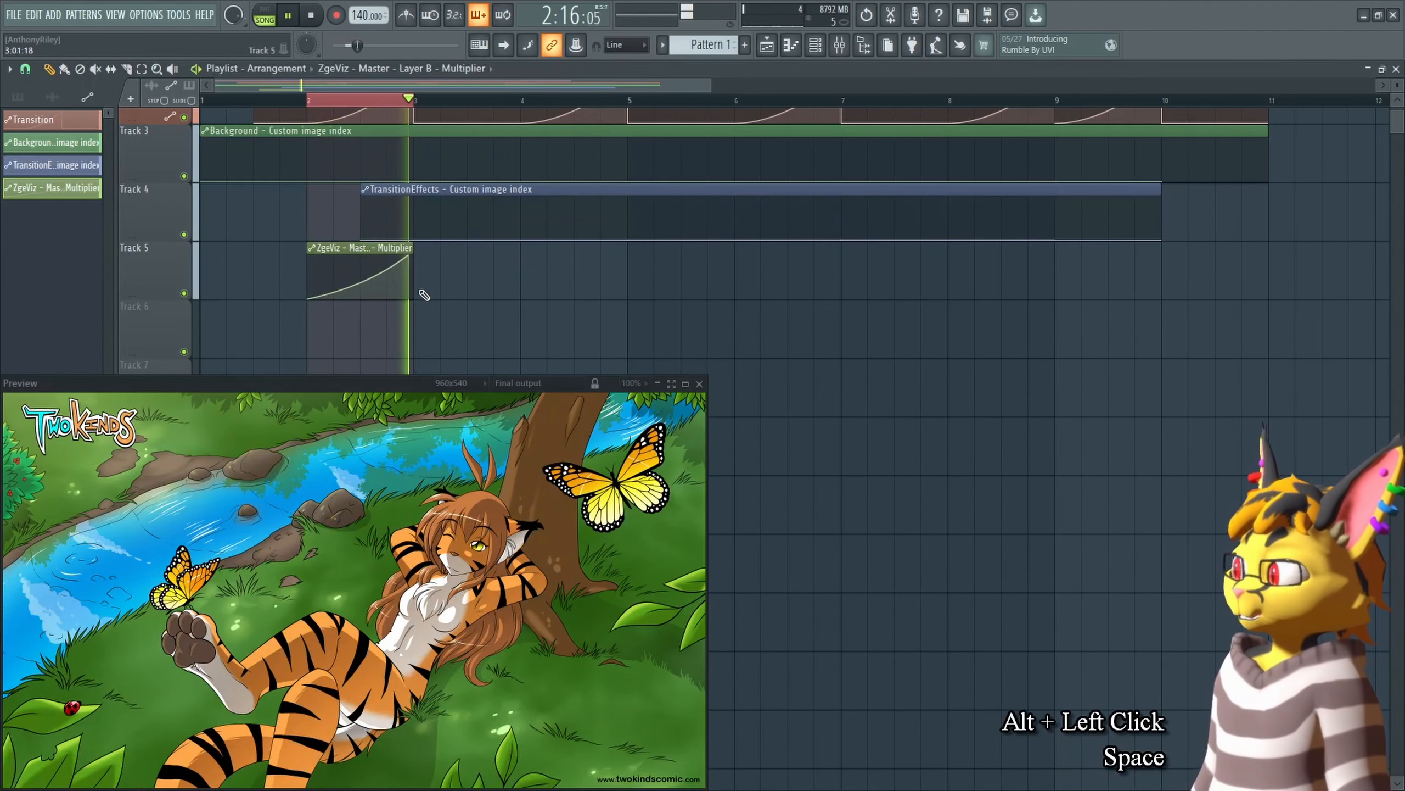
key("space")
Step: Change the curve mode of the Multiplier clip's end point and preview the transition
right_click(409, 257)
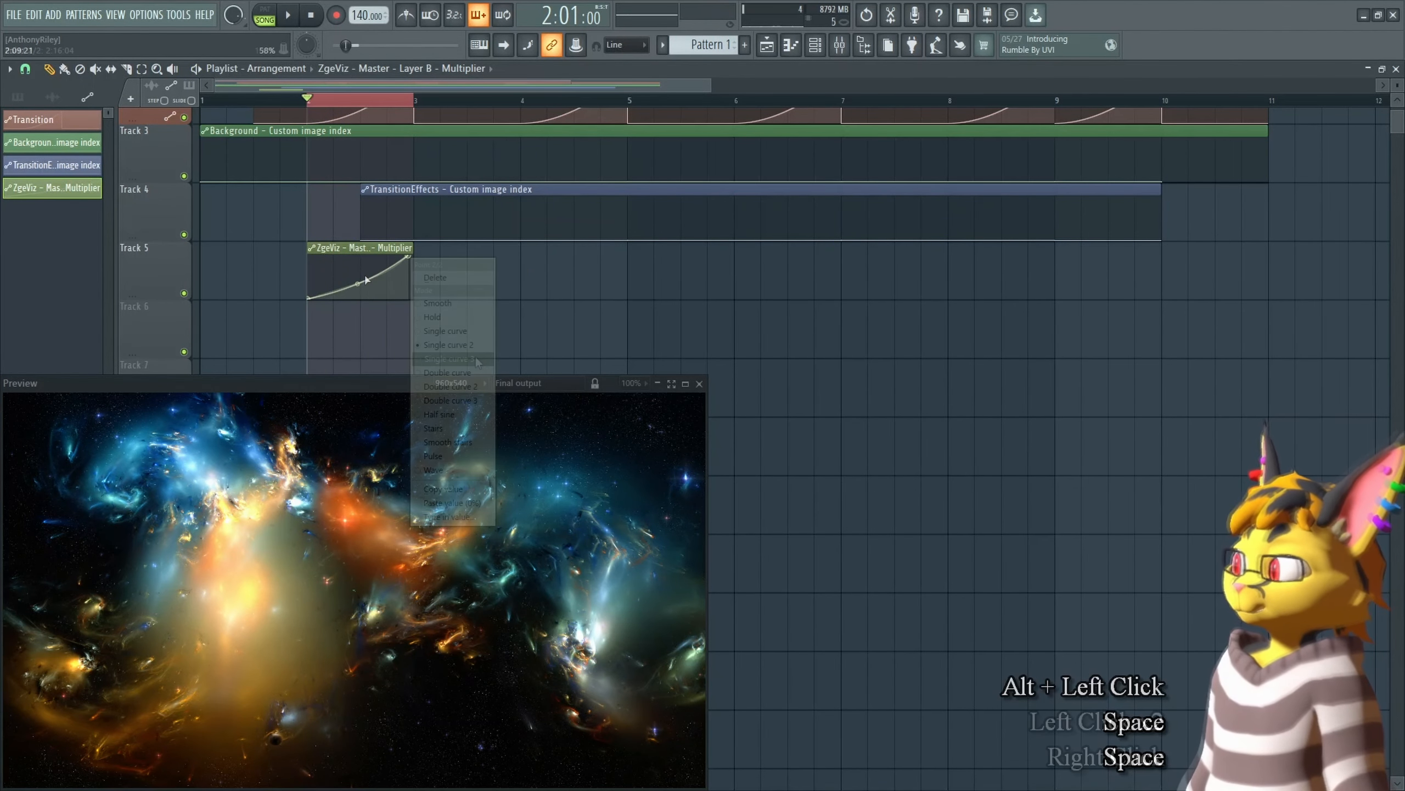
left_click(437, 414)
left_click_drag(358, 278, 357, 281)
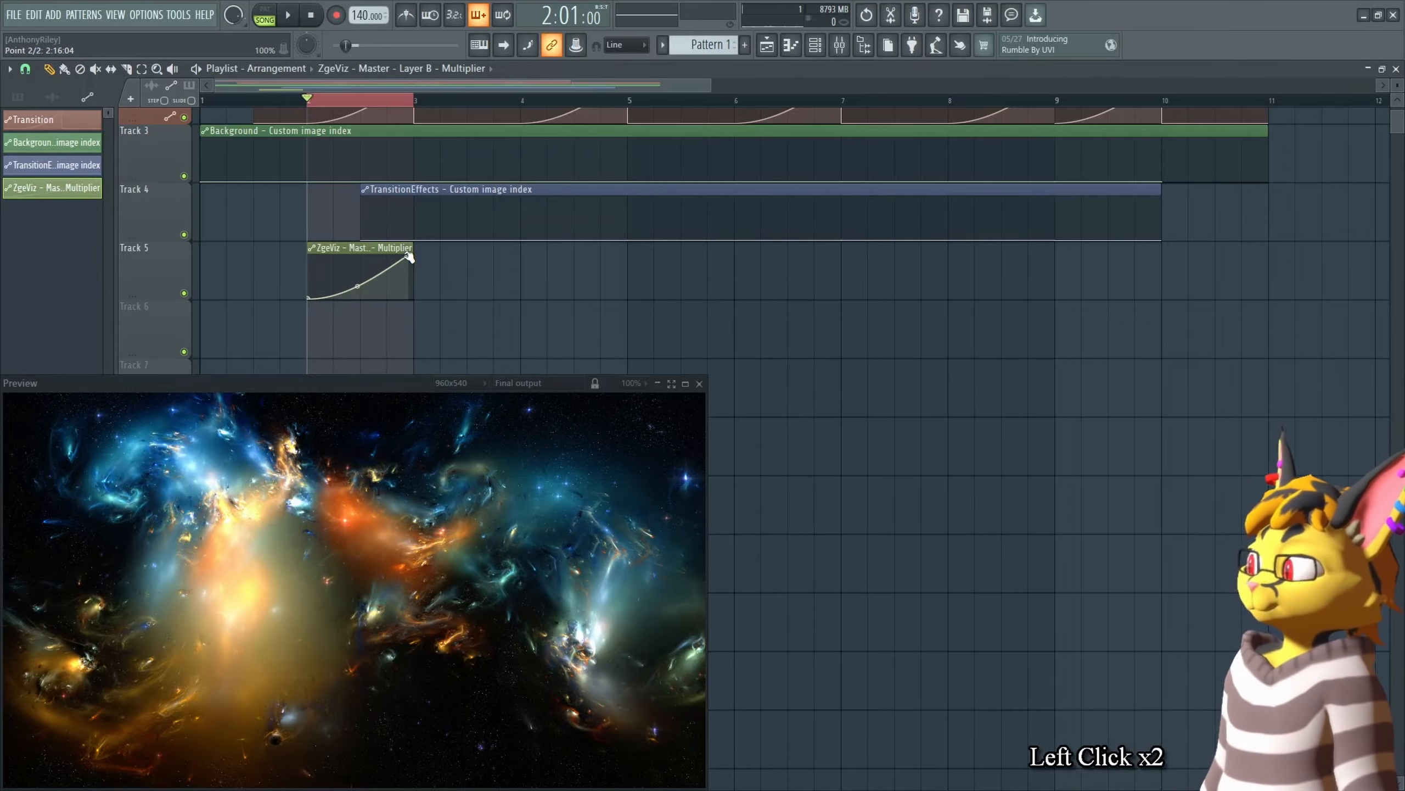
left_click(409, 256, "alt")
key("space")
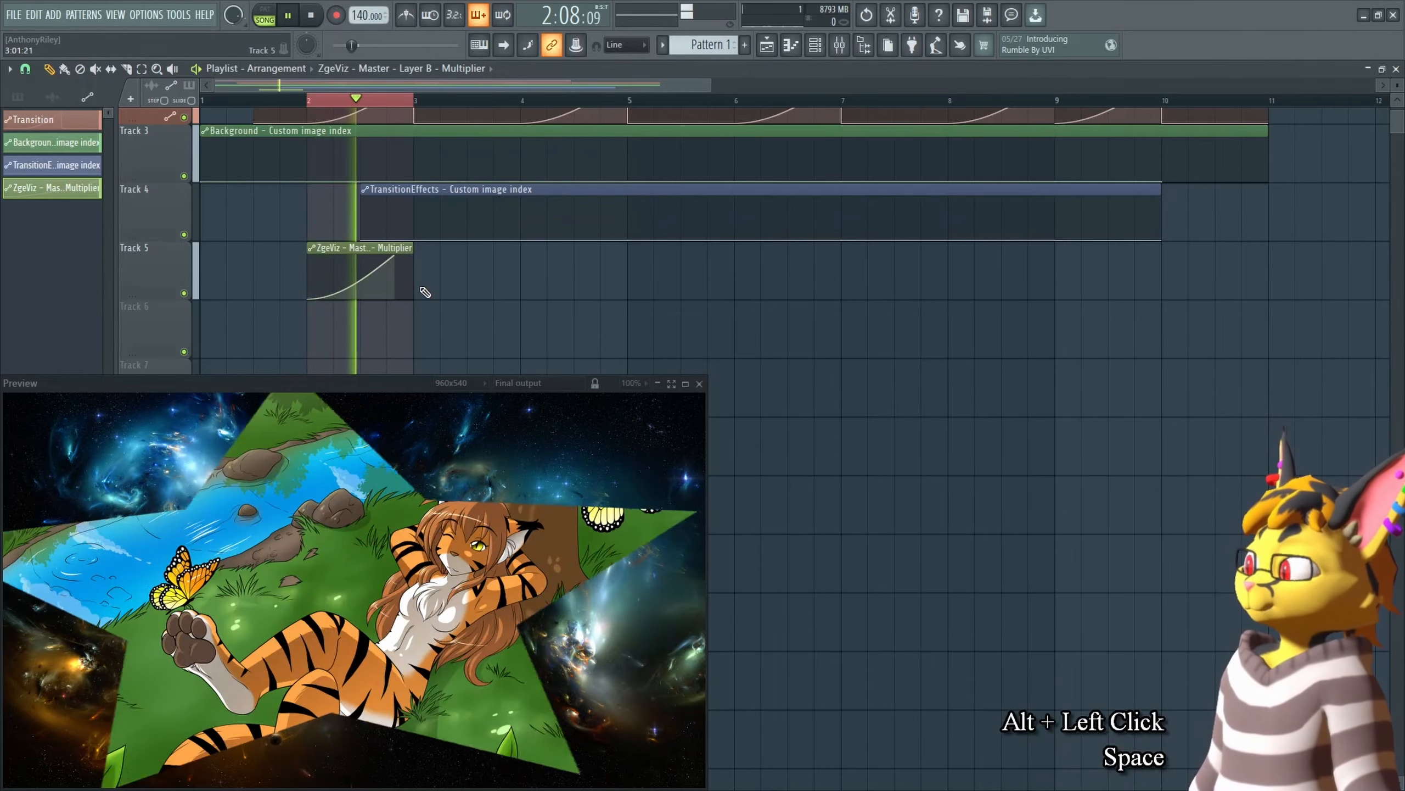
Step: Raise the Multiplier curve's tension so the transition eases out, and preview it
left_click(350, 286)
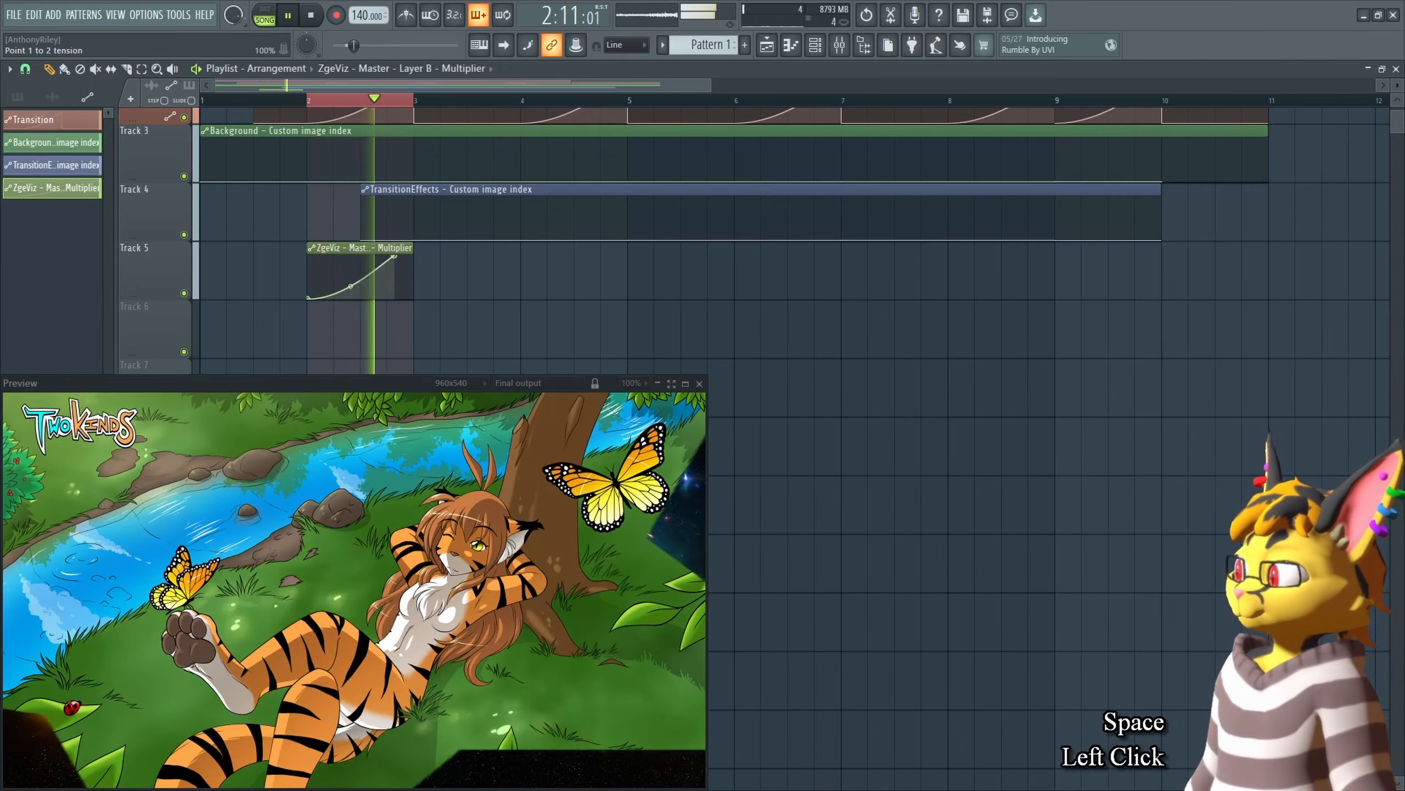
left_click_drag(350, 286, 350, 268)
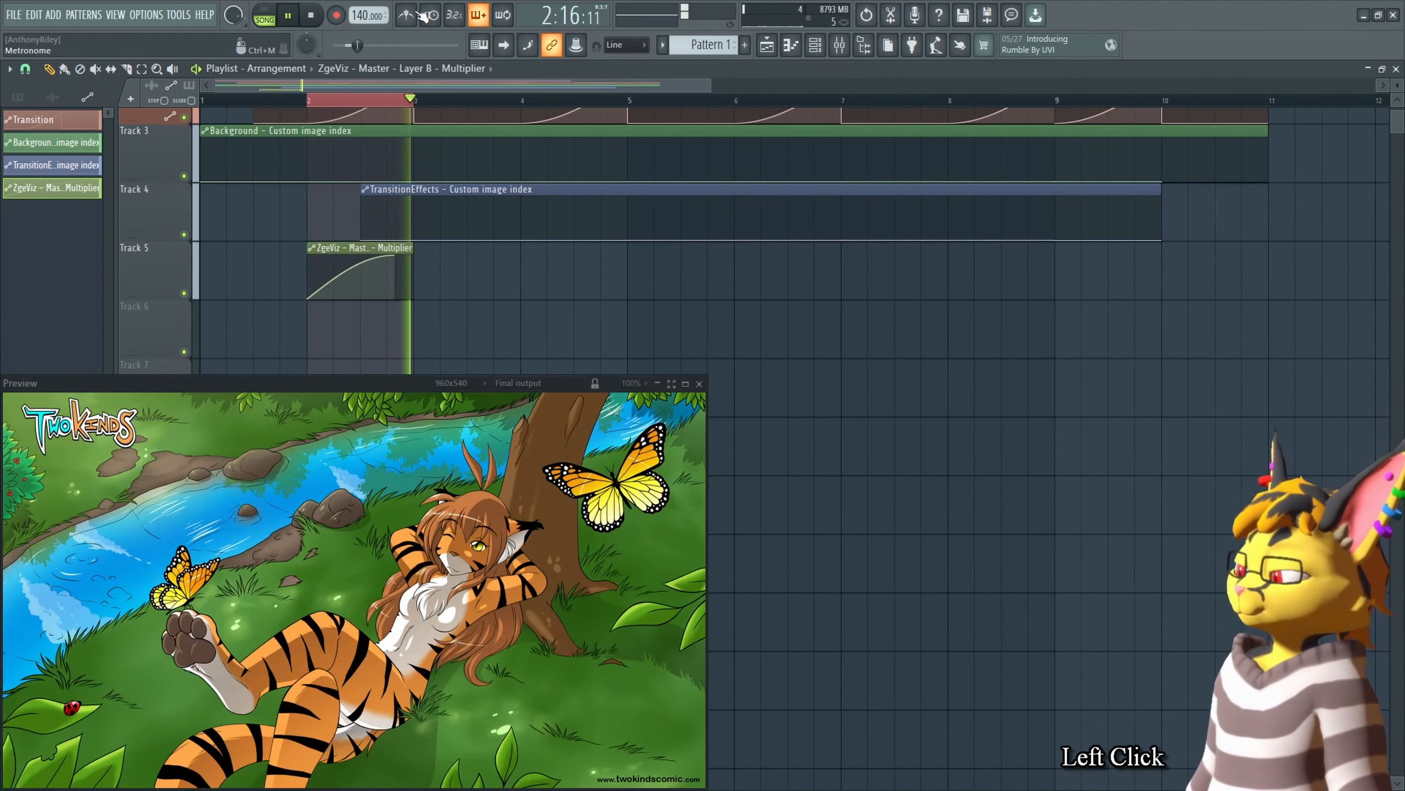
key("space")
Step: Adjust the Starwipe Rotation, X Offset and Y Offset sliders and preview the transition
key("Tab")
left_click_drag(951, 293, 945, 293)
left_click_drag(953, 329, 945, 329)
left_click_drag(952, 311, 940, 311)
key("space")
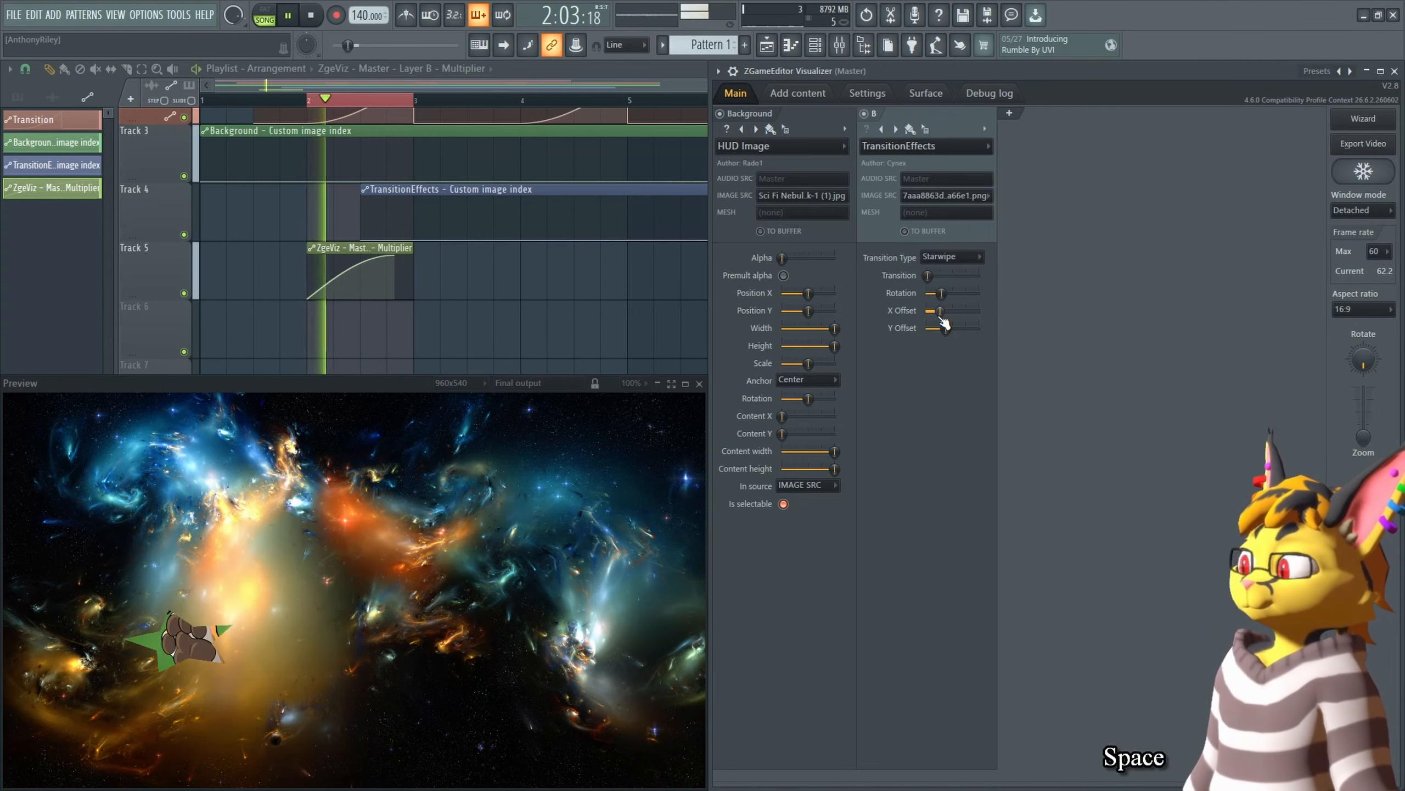
key("space")
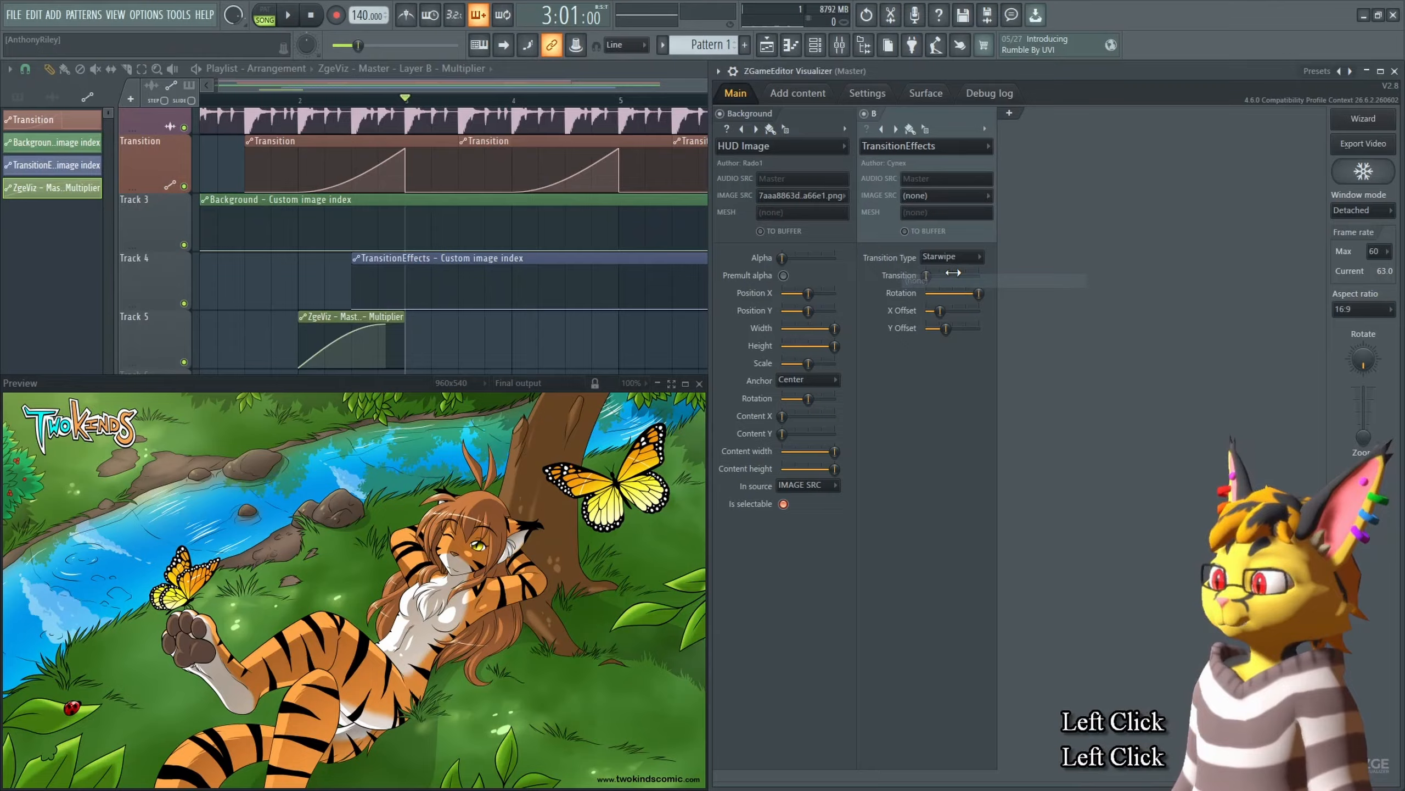
Step: Copy the TransitionEffects image source value, paste it onto a TransitionEffects image index point, and preview
right_click(960, 394)
key("c")
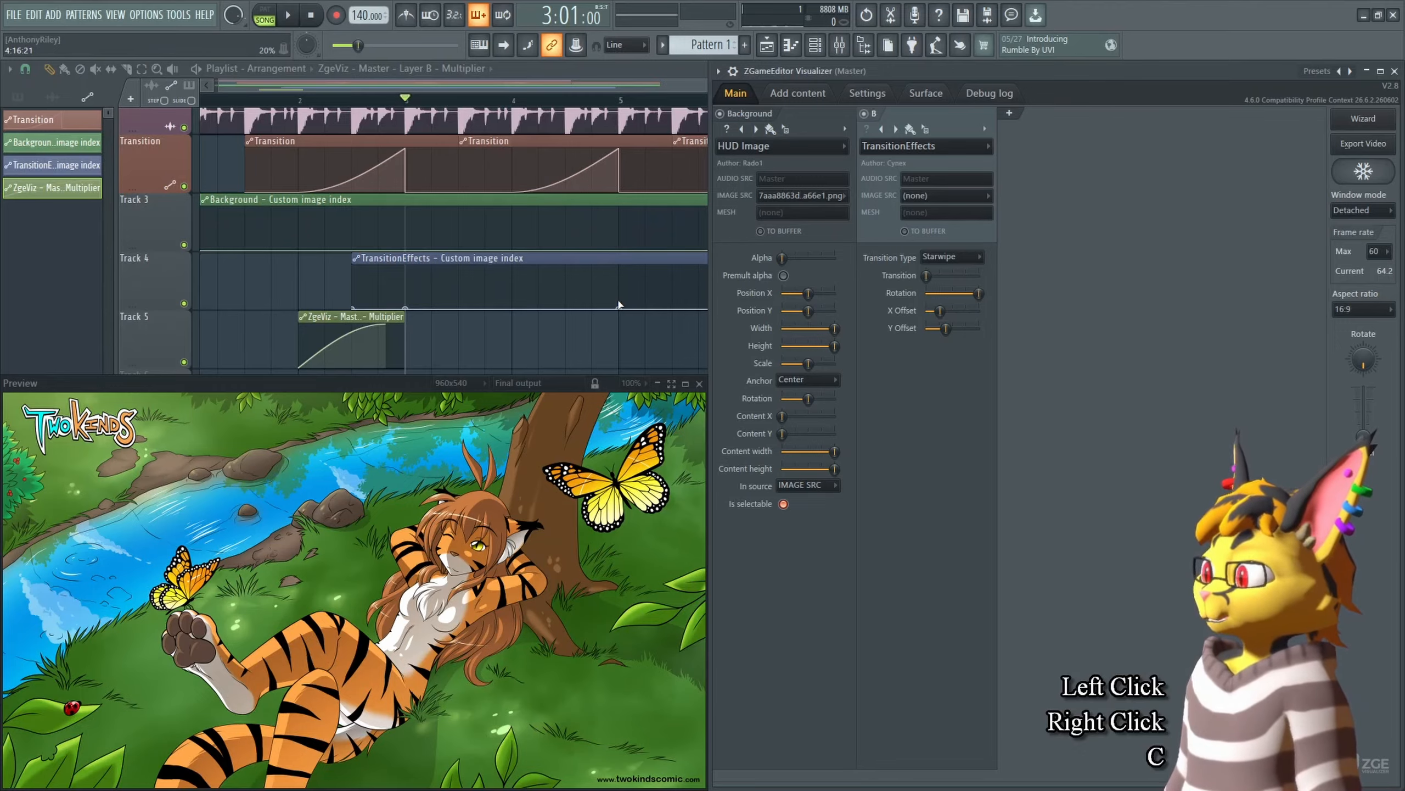
right_click(620, 309)
key("v")
middle_click(634, 345)
key("space")
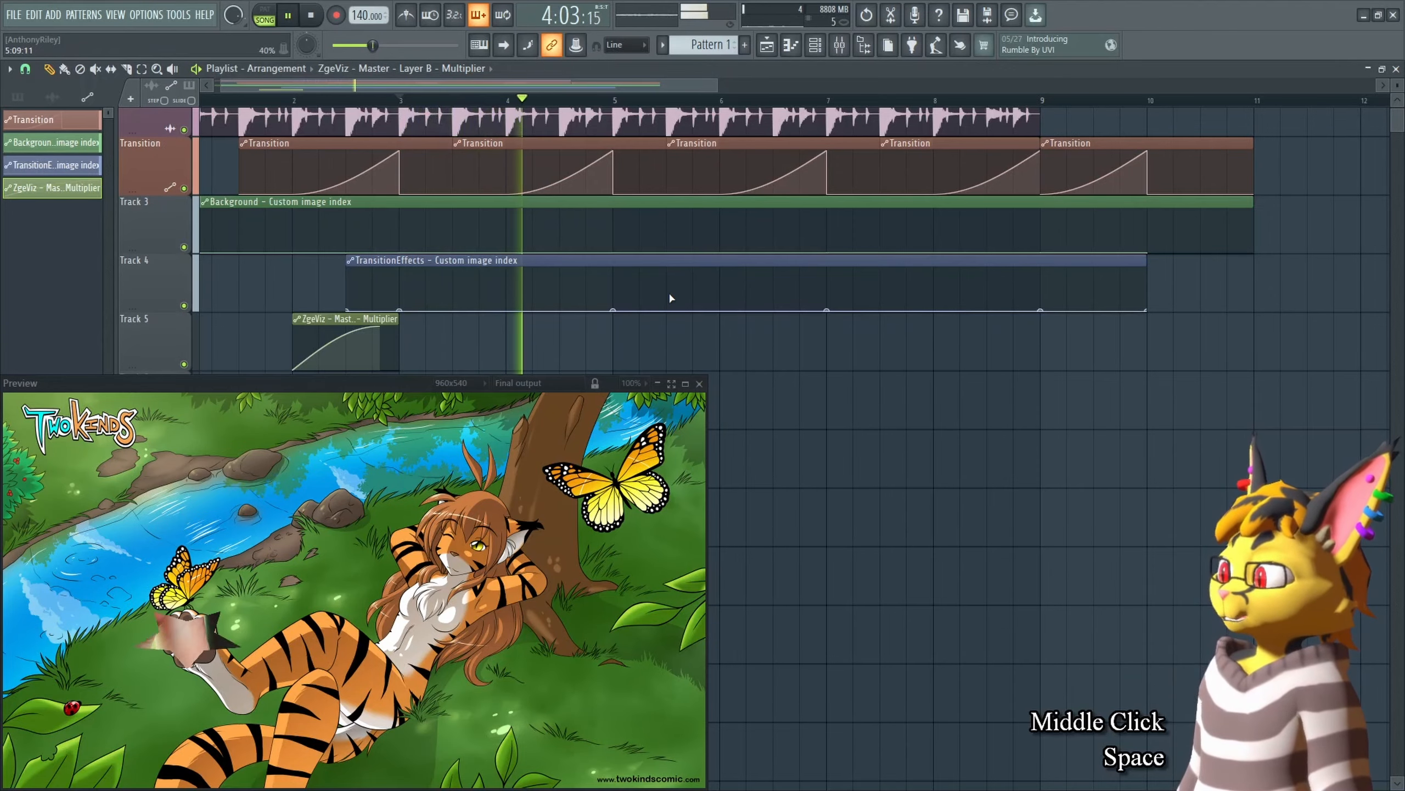
key("space")
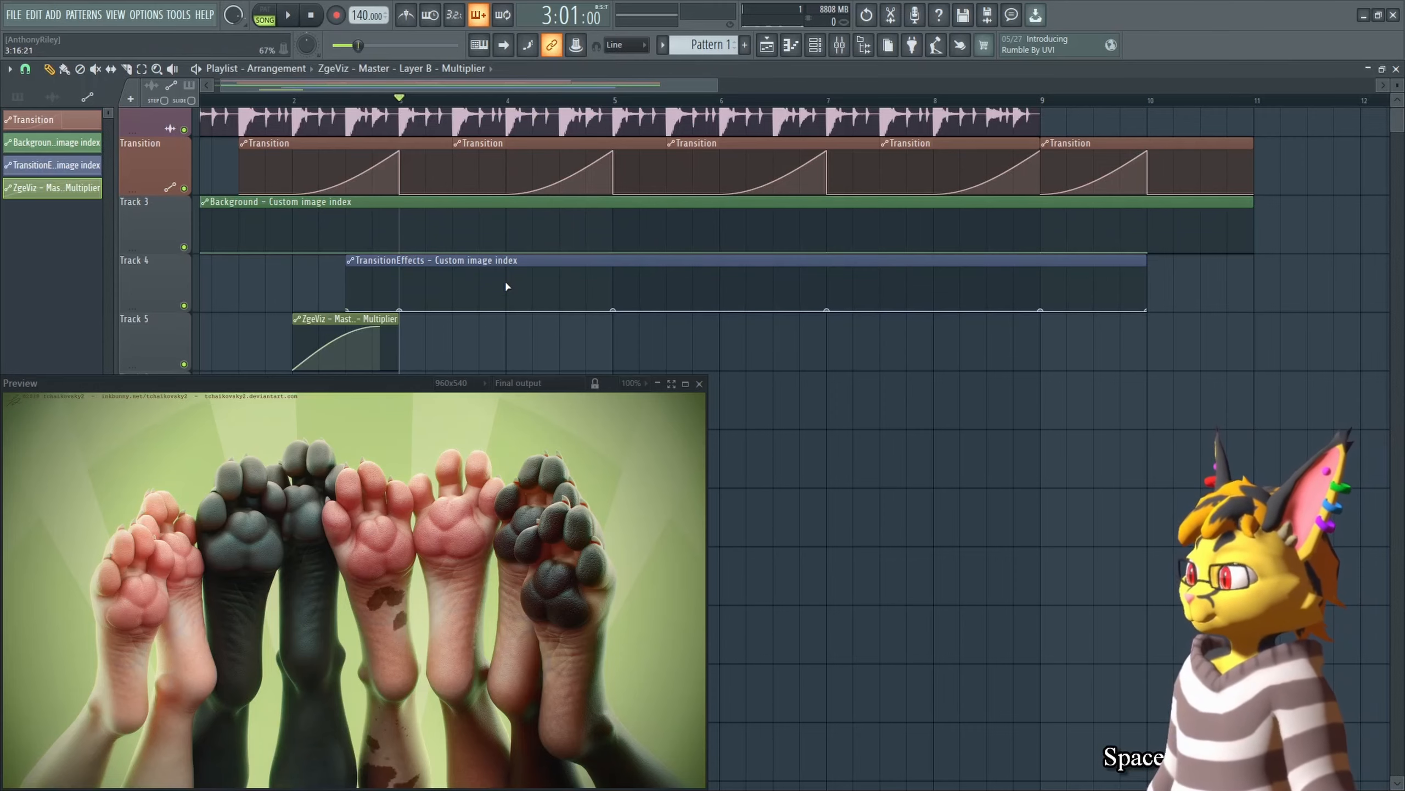
Step: Paste the copied value onto the first TransitionEffects image index point and preview the slideshow
right_click(401, 309)
key("v")
key("space")
key("space")
Step: Raise the Transition slider to full and set the TransitionEffects image source to 7aaa8863d.a66e1.png
key("Tab")
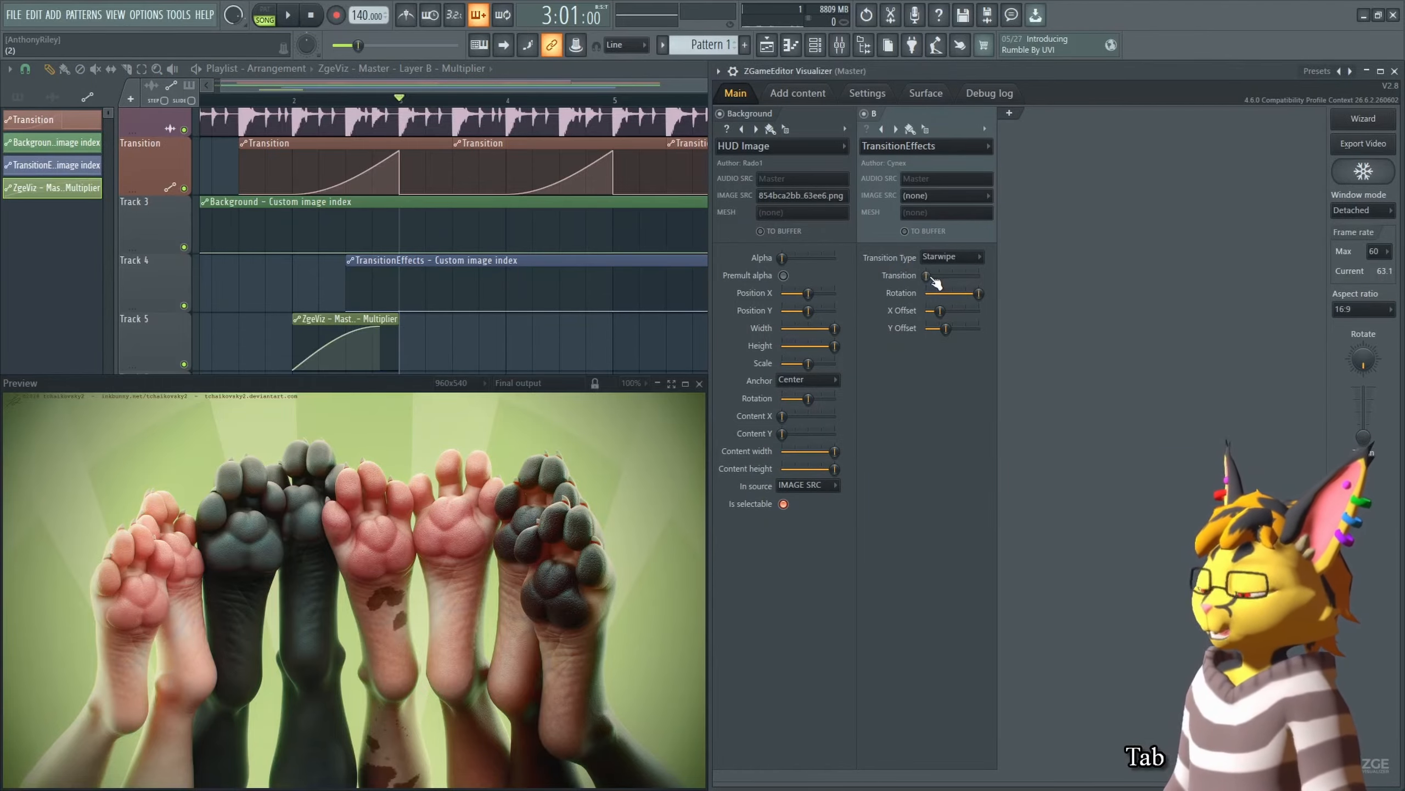
left_click_drag(927, 275, 1268, 239)
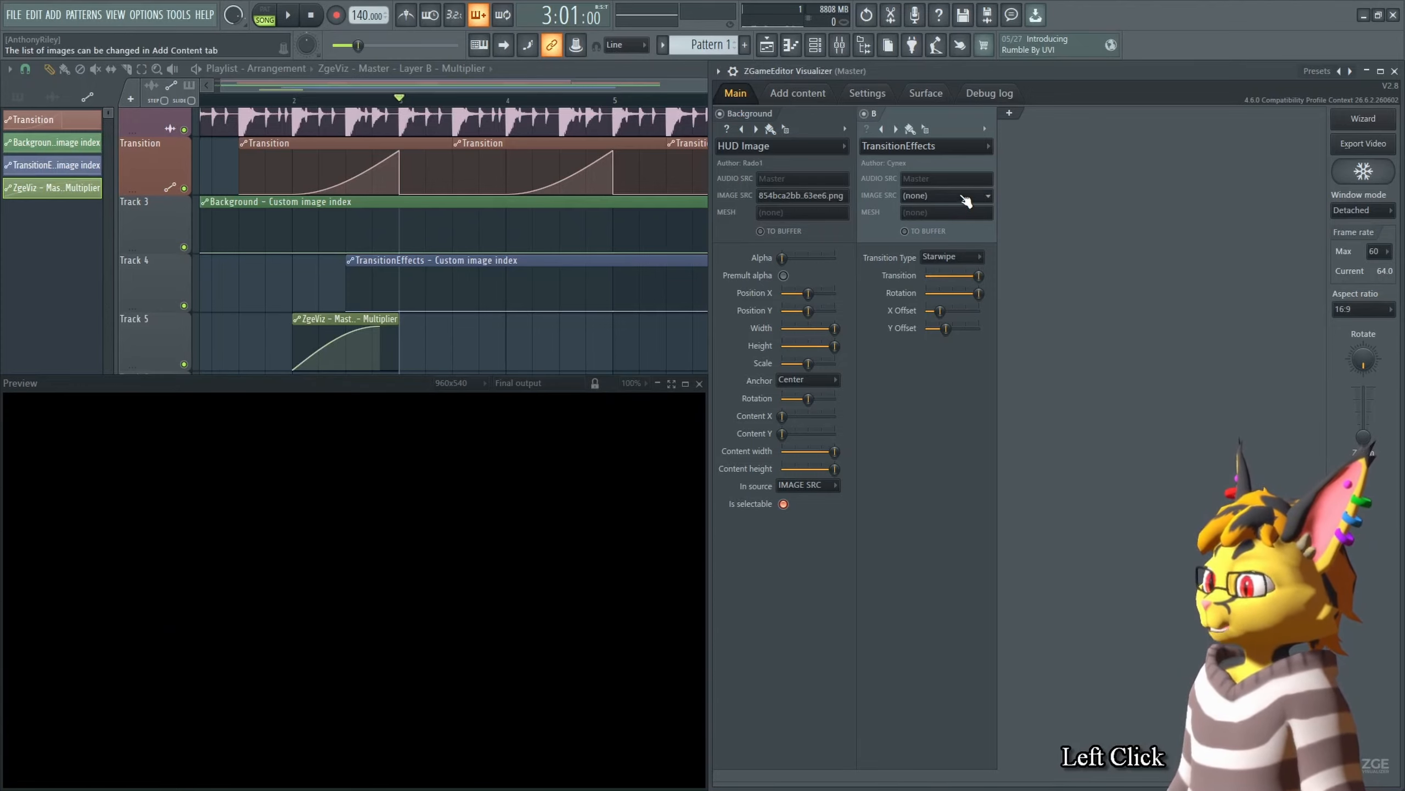
left_click(965, 200)
left_click(959, 224)
Step: Copy the TransitionEffects image source value and browse the Background image source list
right_click(959, 200)
key("c")
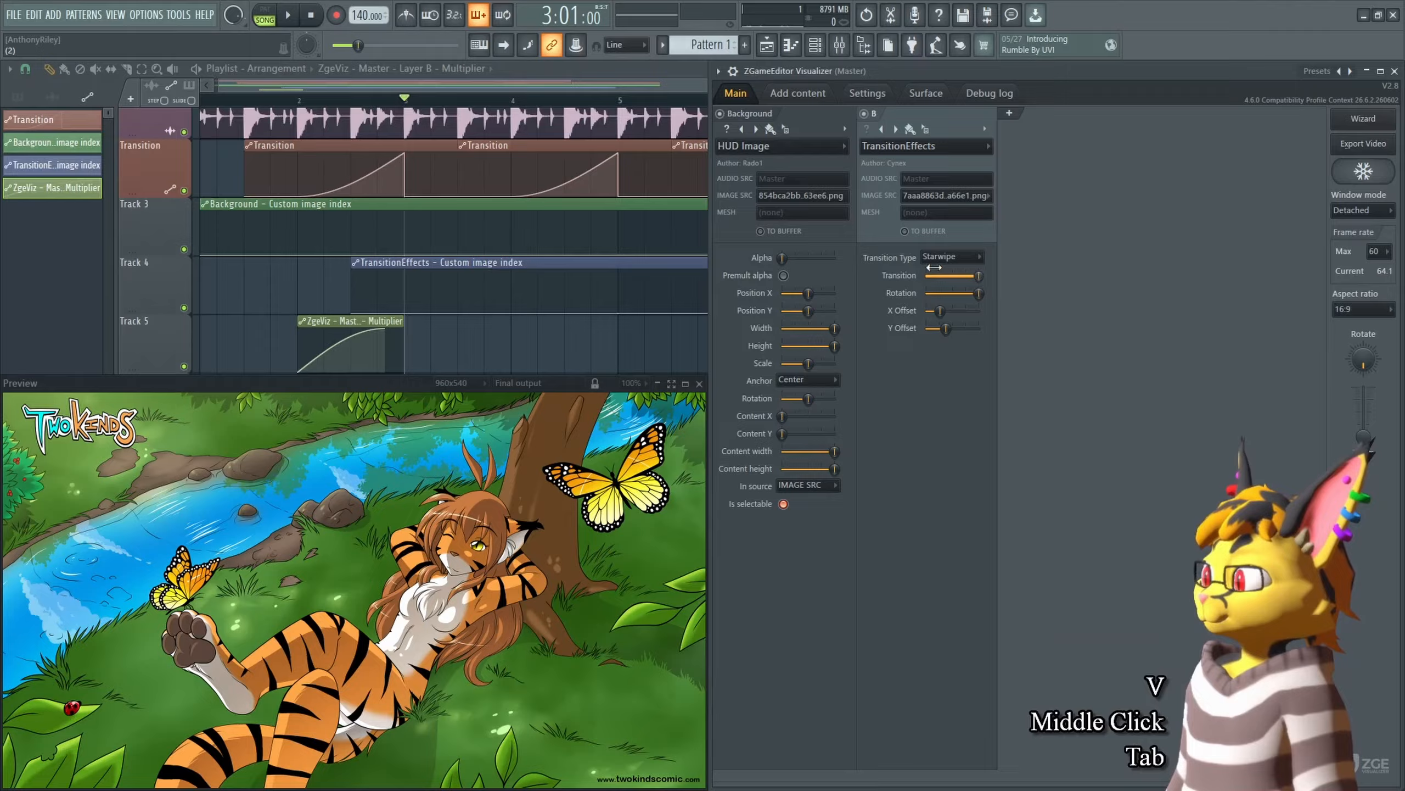
left_click(801, 196)
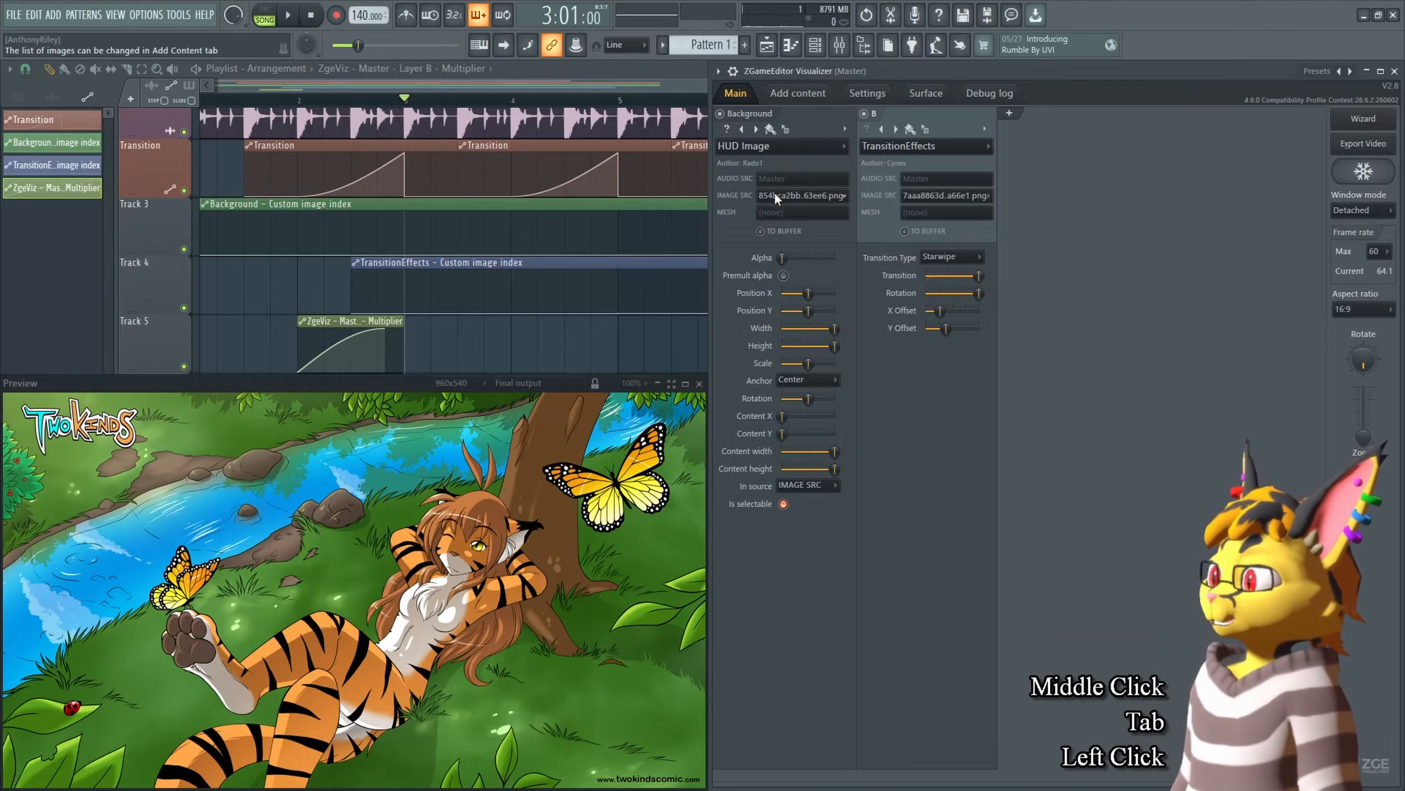
left_click(803, 271)
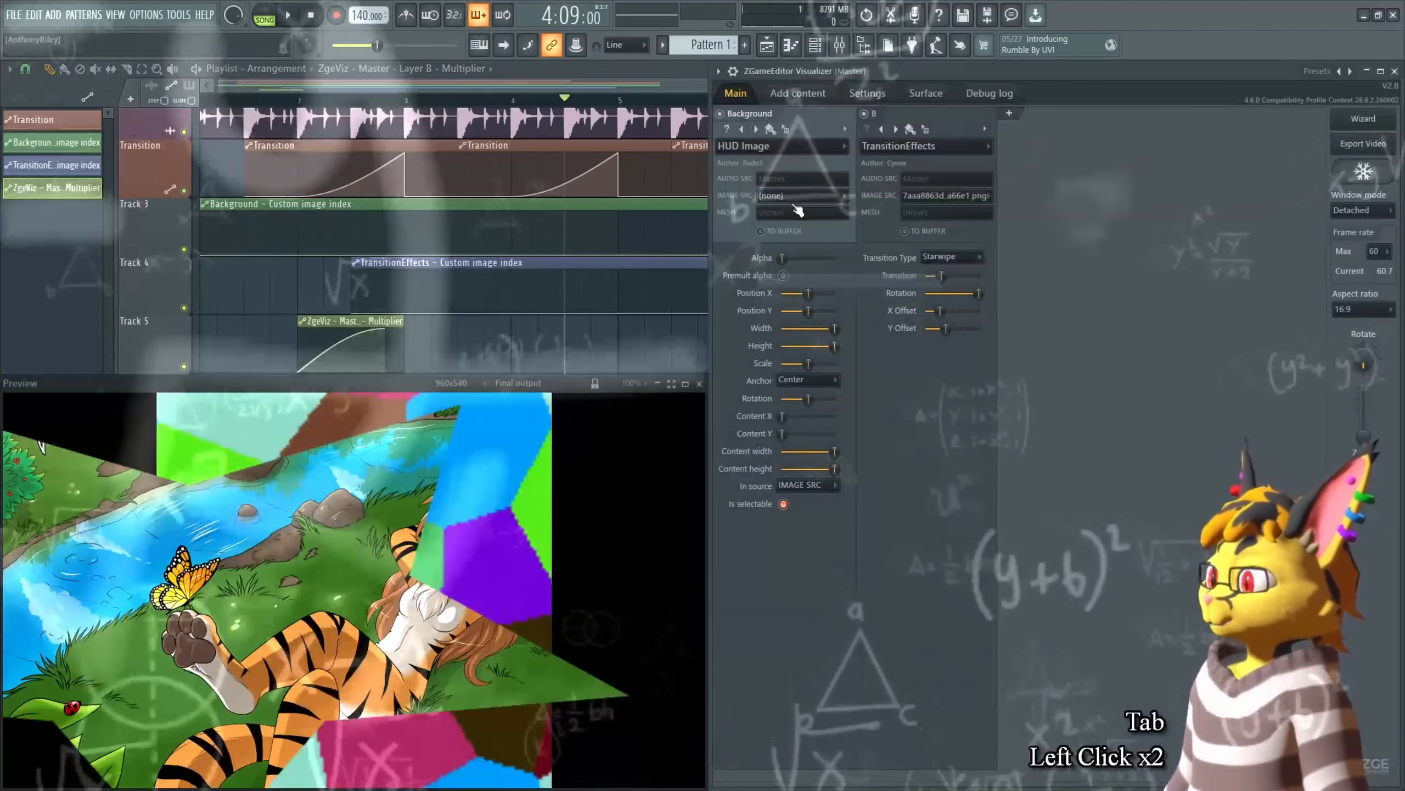
right_click(797, 194)
left_click(785, 196)
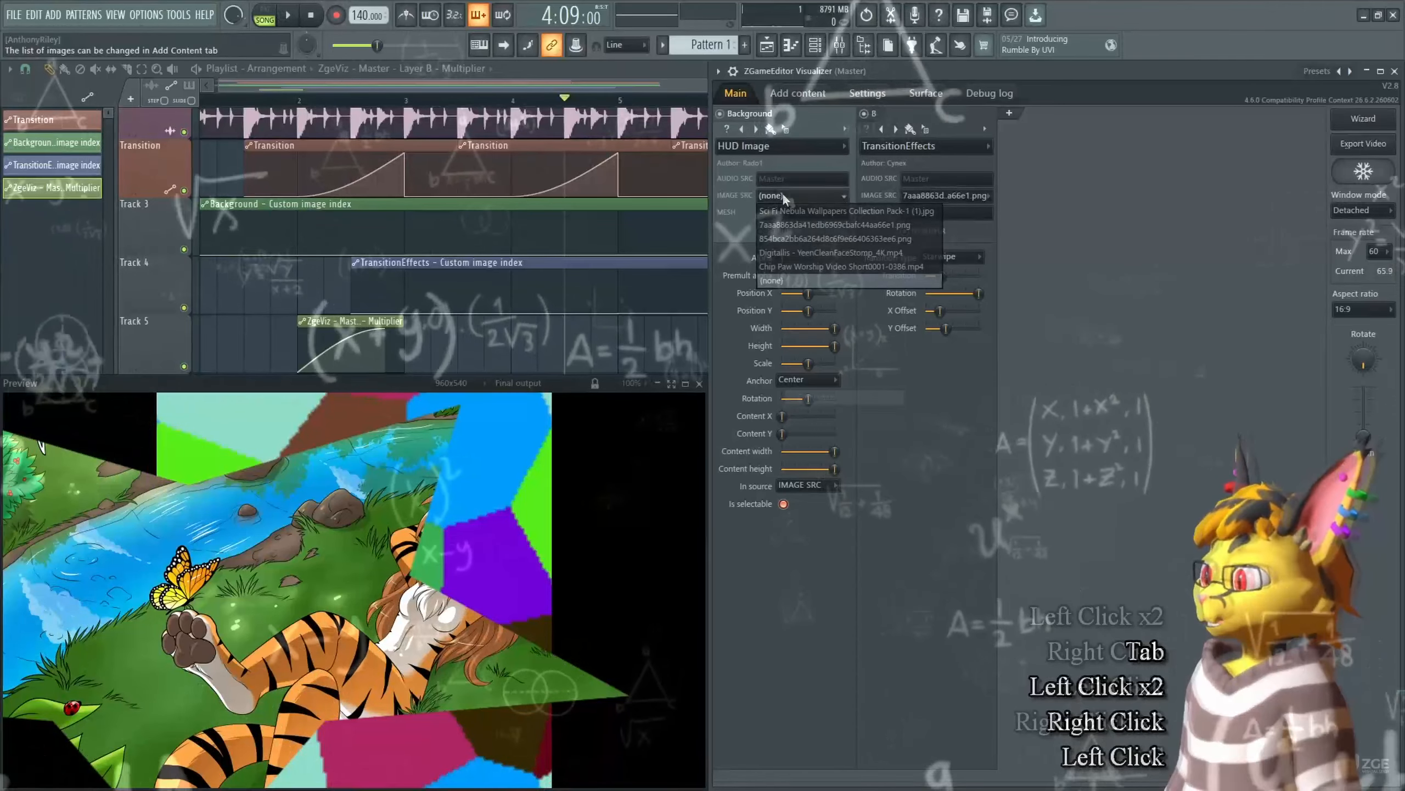
right_click(618, 195)
right_click(617, 194)
key("c")
left_click(575, 342)
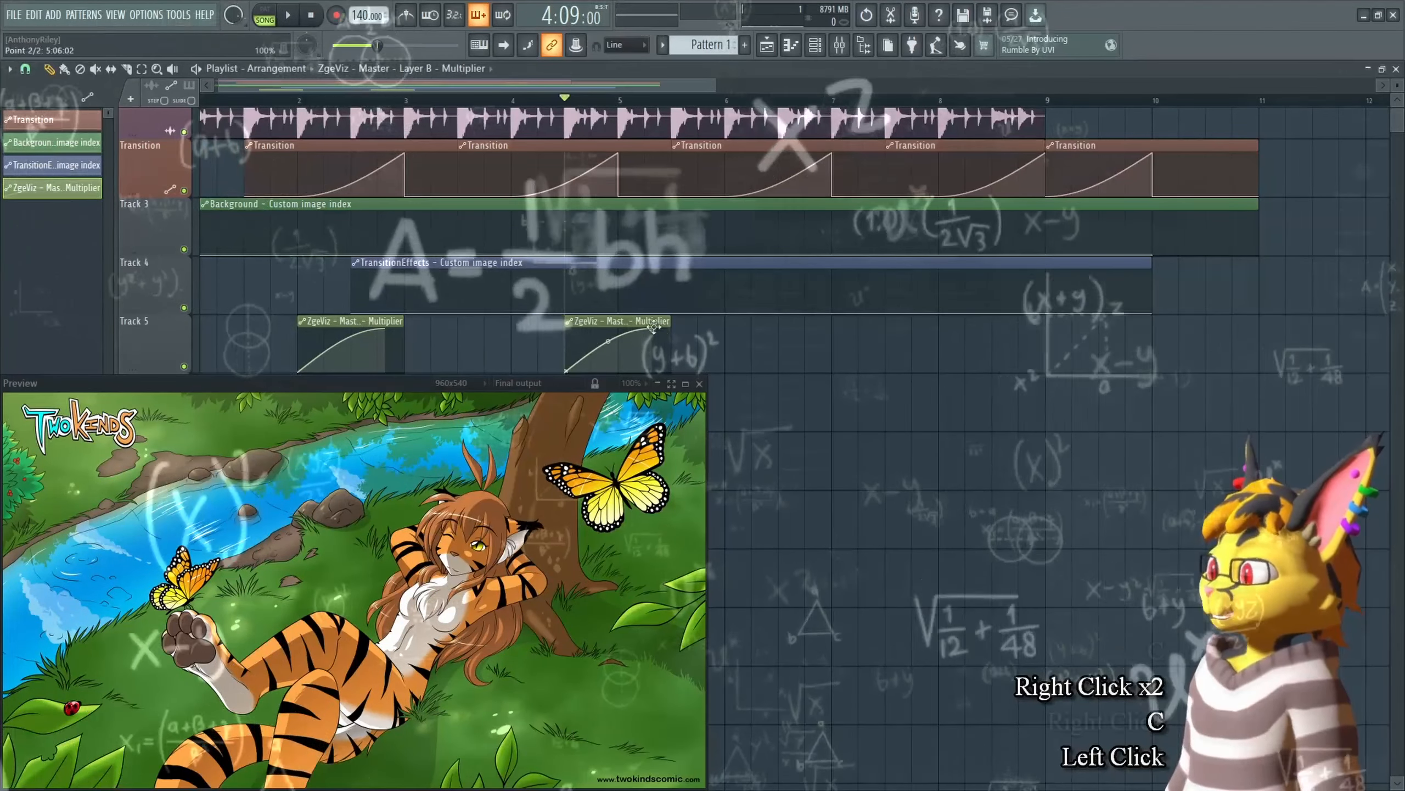
right_click(653, 339)
Step: Add a new SolidColor layer C at the start of the layer stack
key("Tab")
left_click(1010, 113)
left_click_drag(1065, 129, 775, 136)
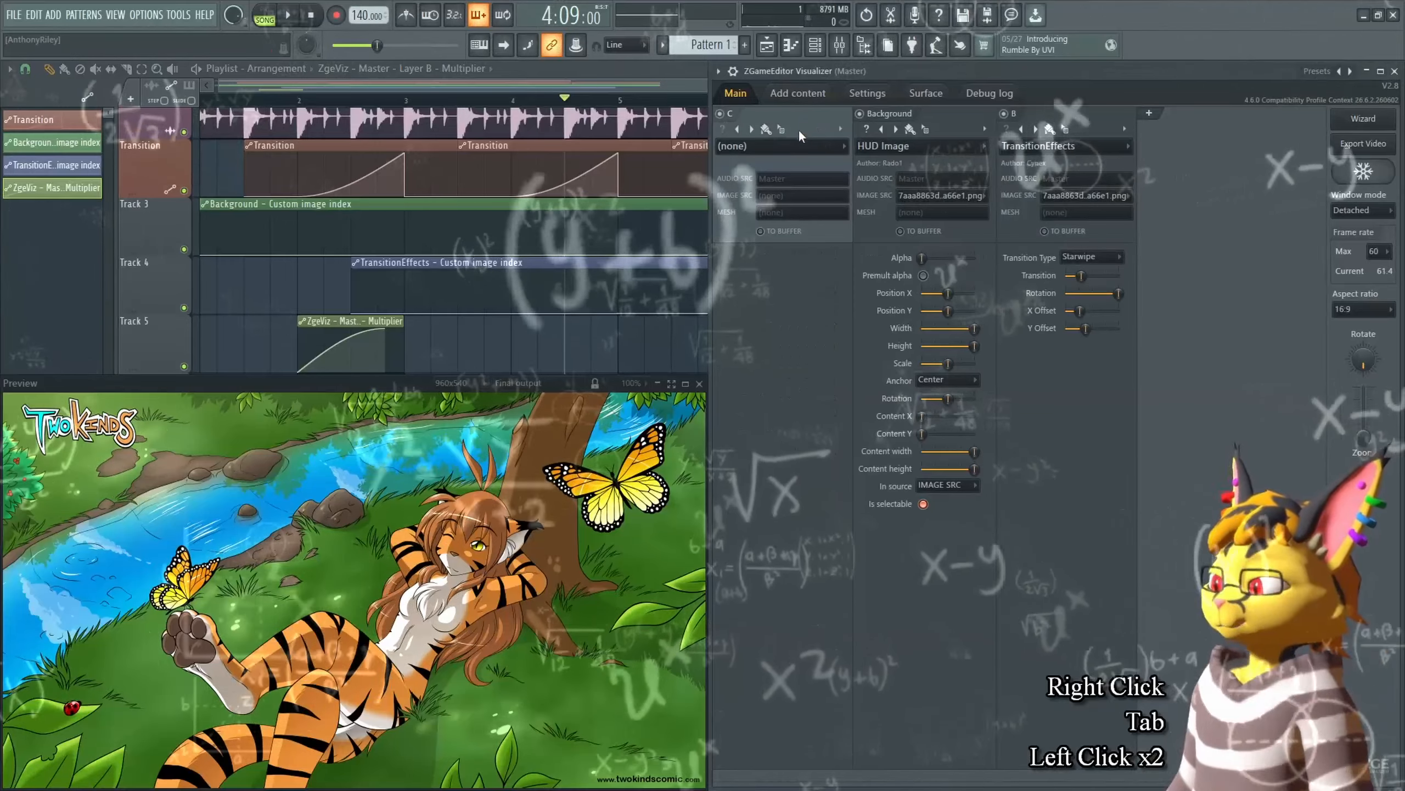
left_click(781, 146)
mouse_move(775, 162)
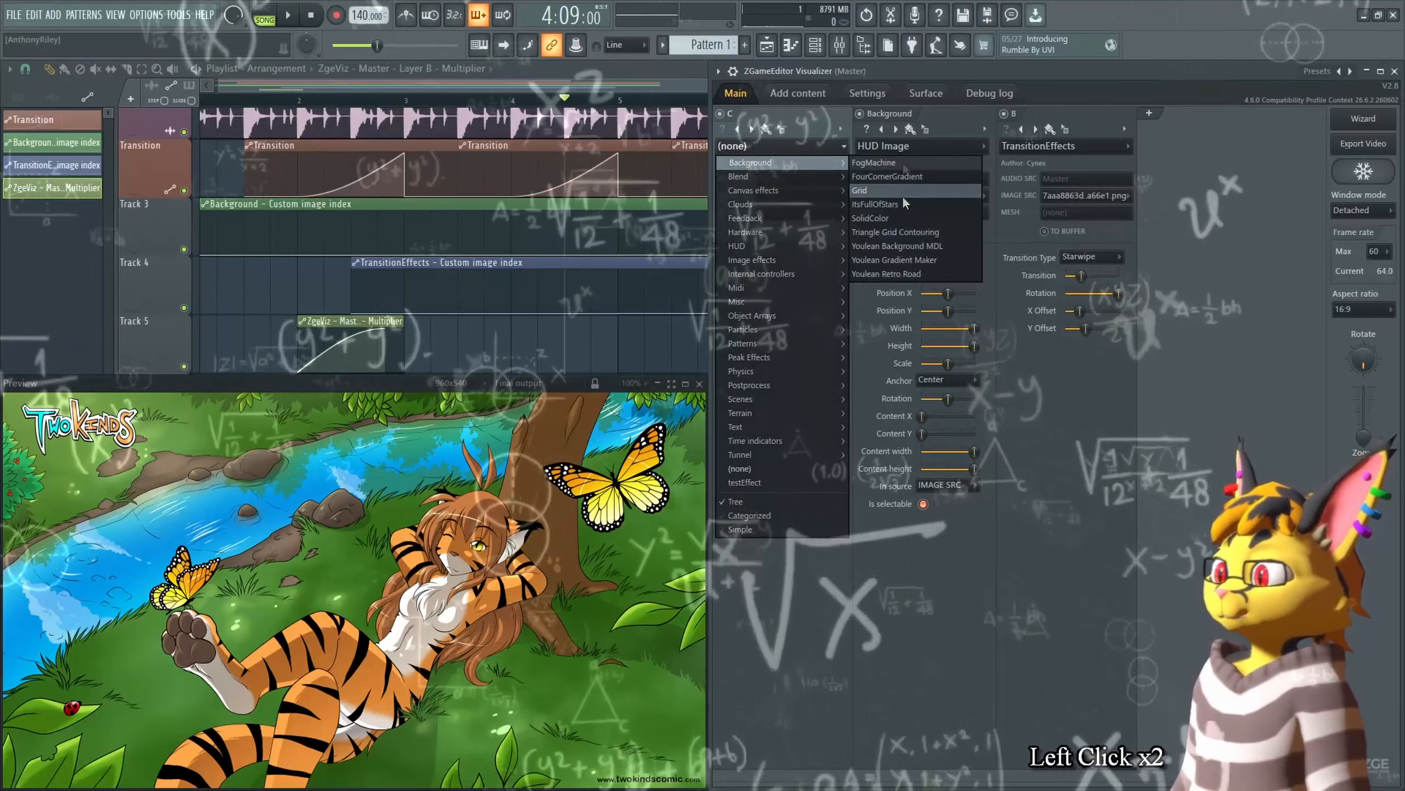
left_click(869, 218)
Step: Route the SolidColor layer C through its buffer into the Background image source, setting Lightness to full
left_click_drag(813, 311, 776, 311)
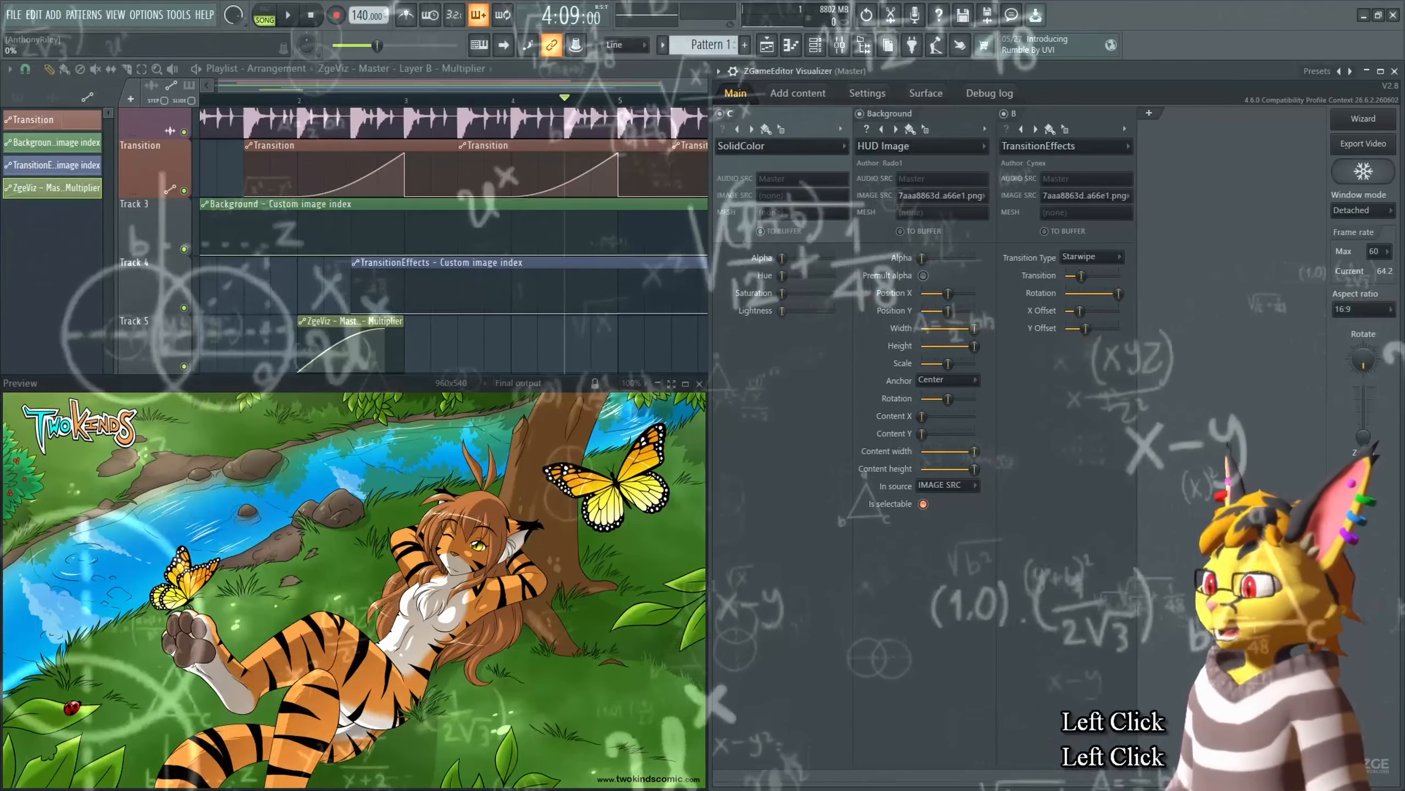
left_click(760, 231)
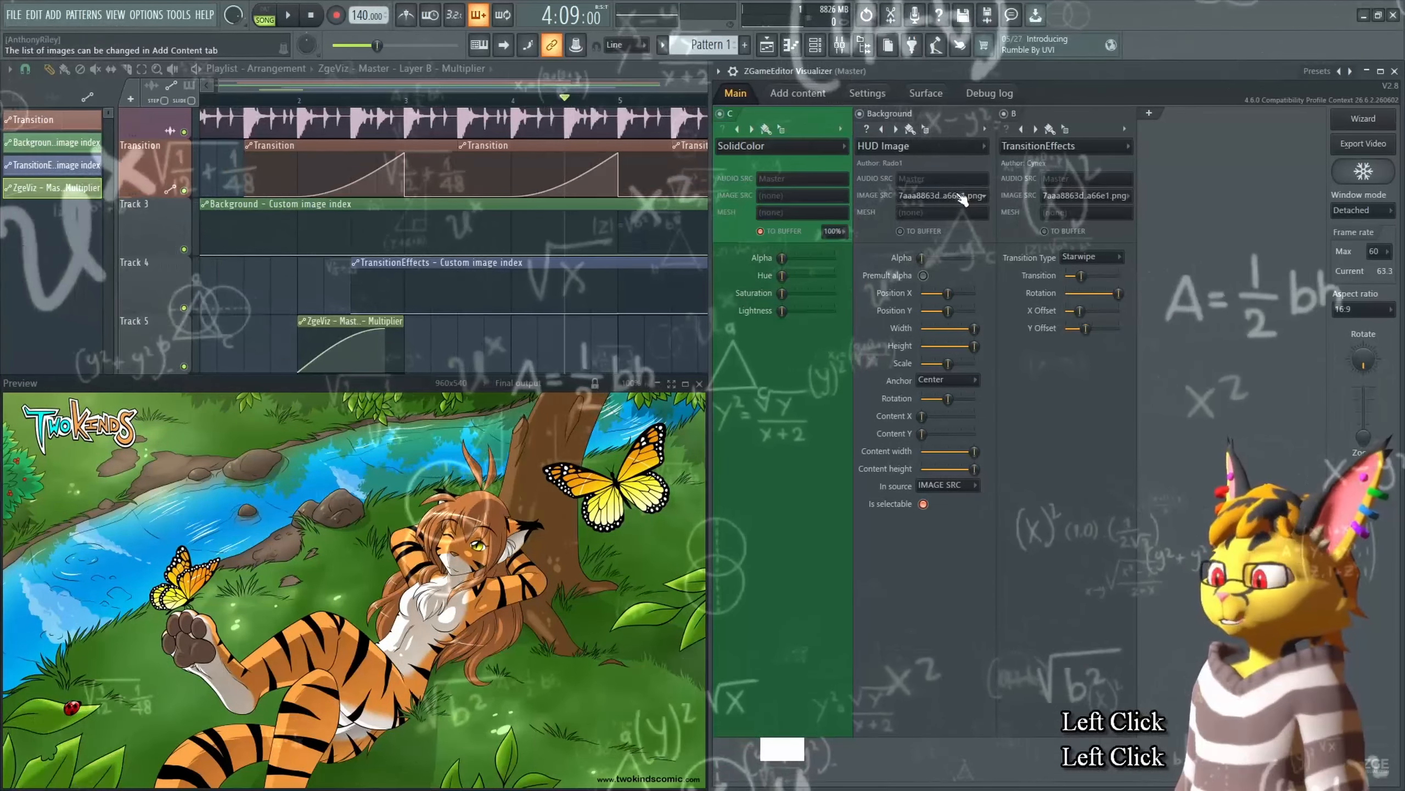
left_click(981, 197)
left_click(913, 274)
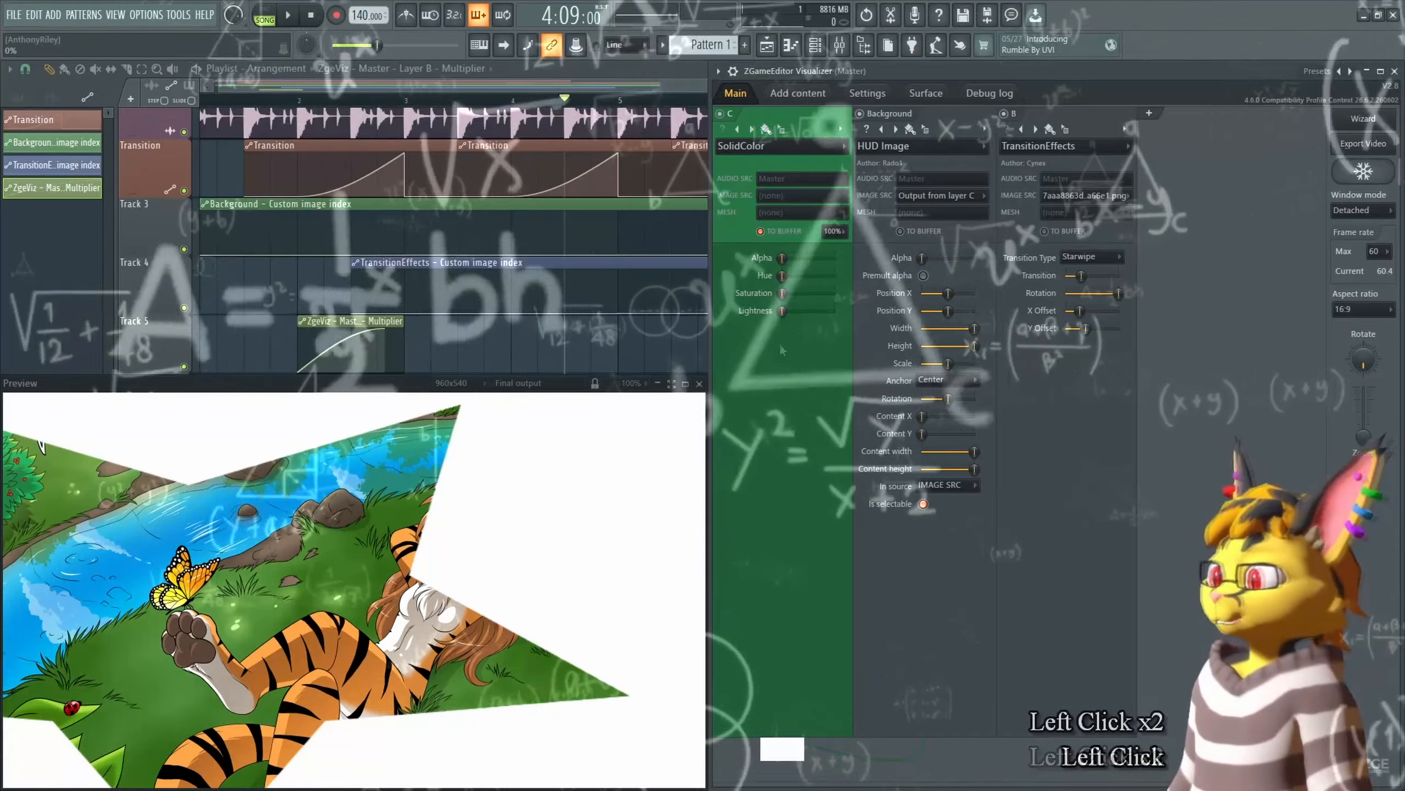
left_click_drag(782, 311, 836, 311)
Step: Copy the Background image source value and paste it onto a TransitionEffects image-index automation point near bar 4
right_click(942, 197)
key("c")
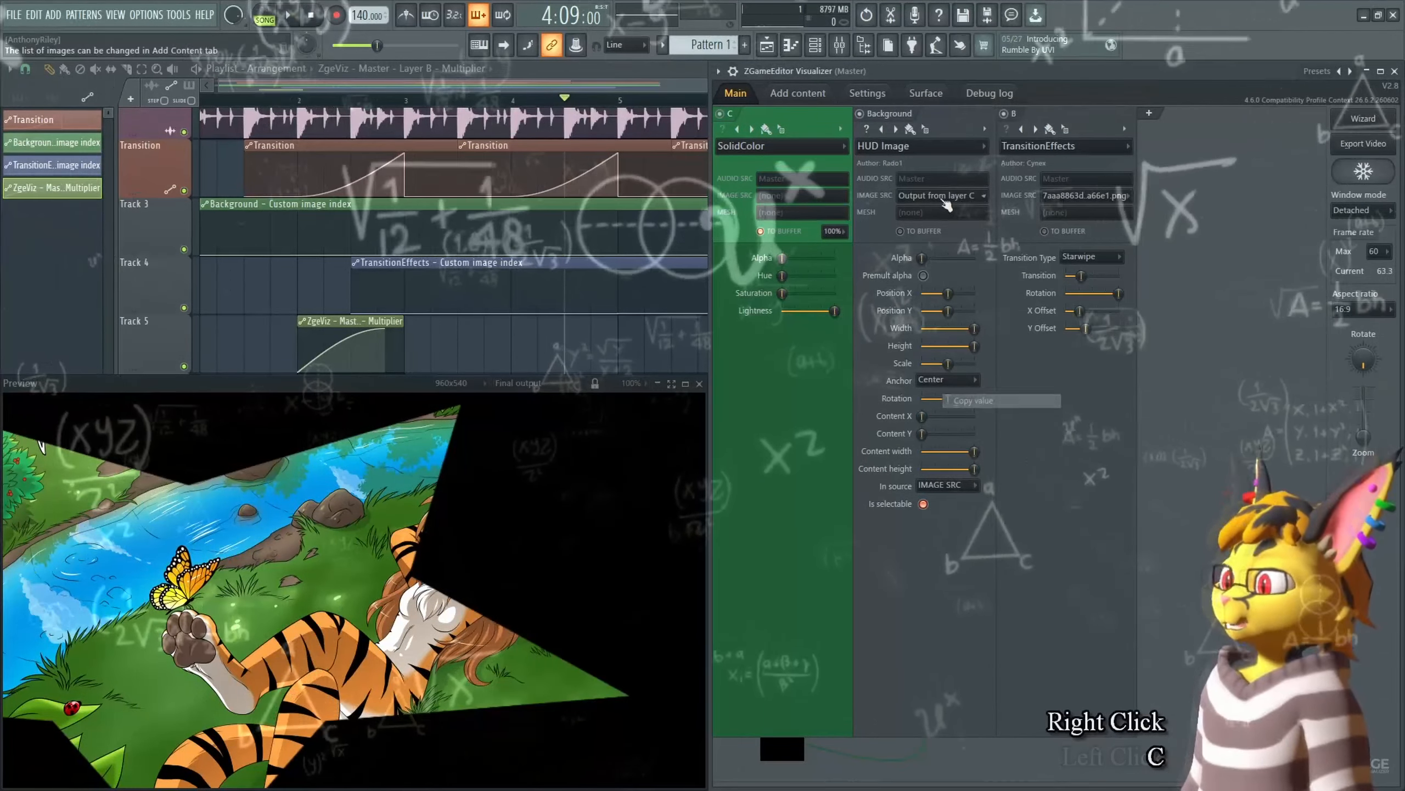
right_click(598, 298)
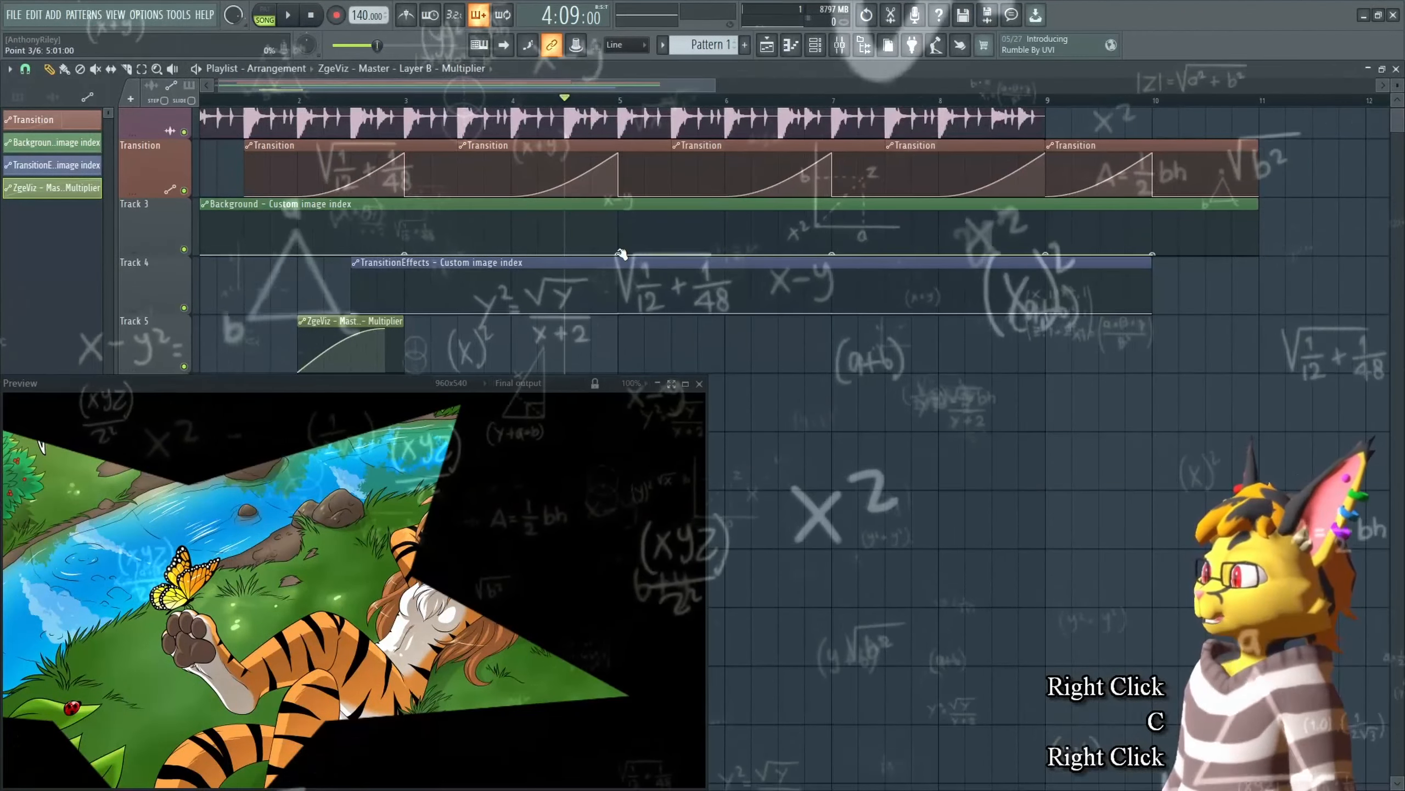
key("v")
Step: Play the arrangement from the start and scrub the playhead to preview the transitions
left_click(420, 110)
key("space")
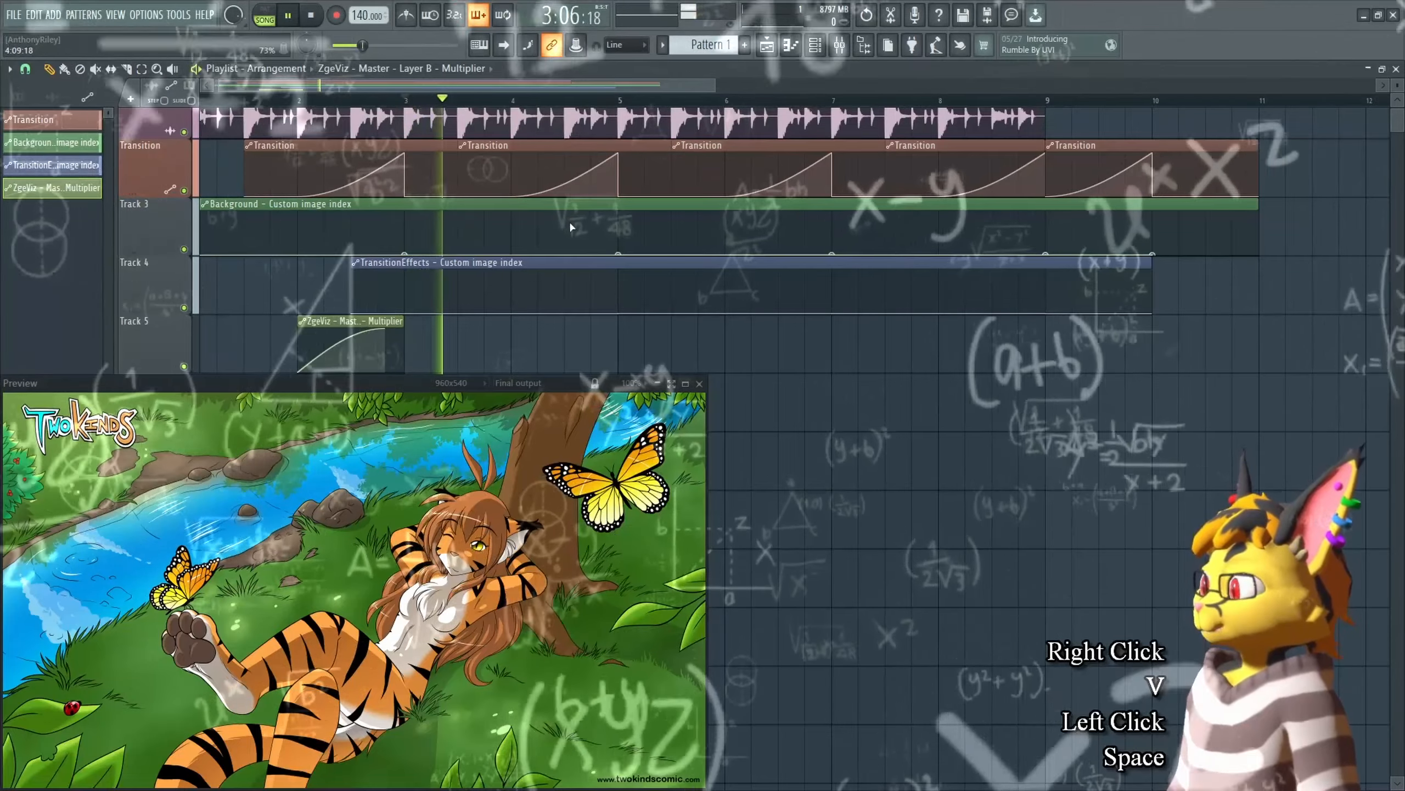
key("space")
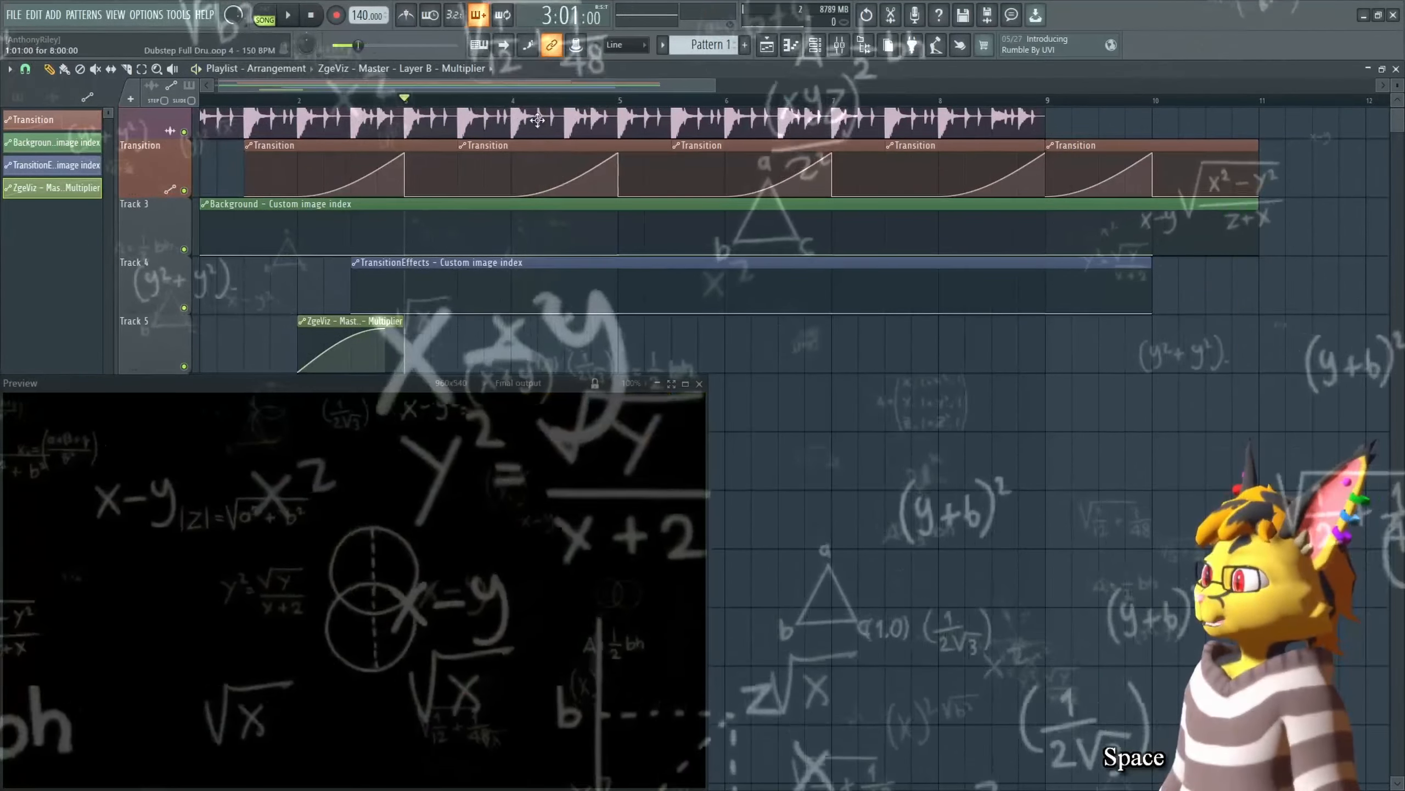
left_click_drag(537, 101, 590, 101)
Step: Play back while comparing the Background and TransitionEffects image sources in the visualizer
key("Tab")
left_click(1068, 199)
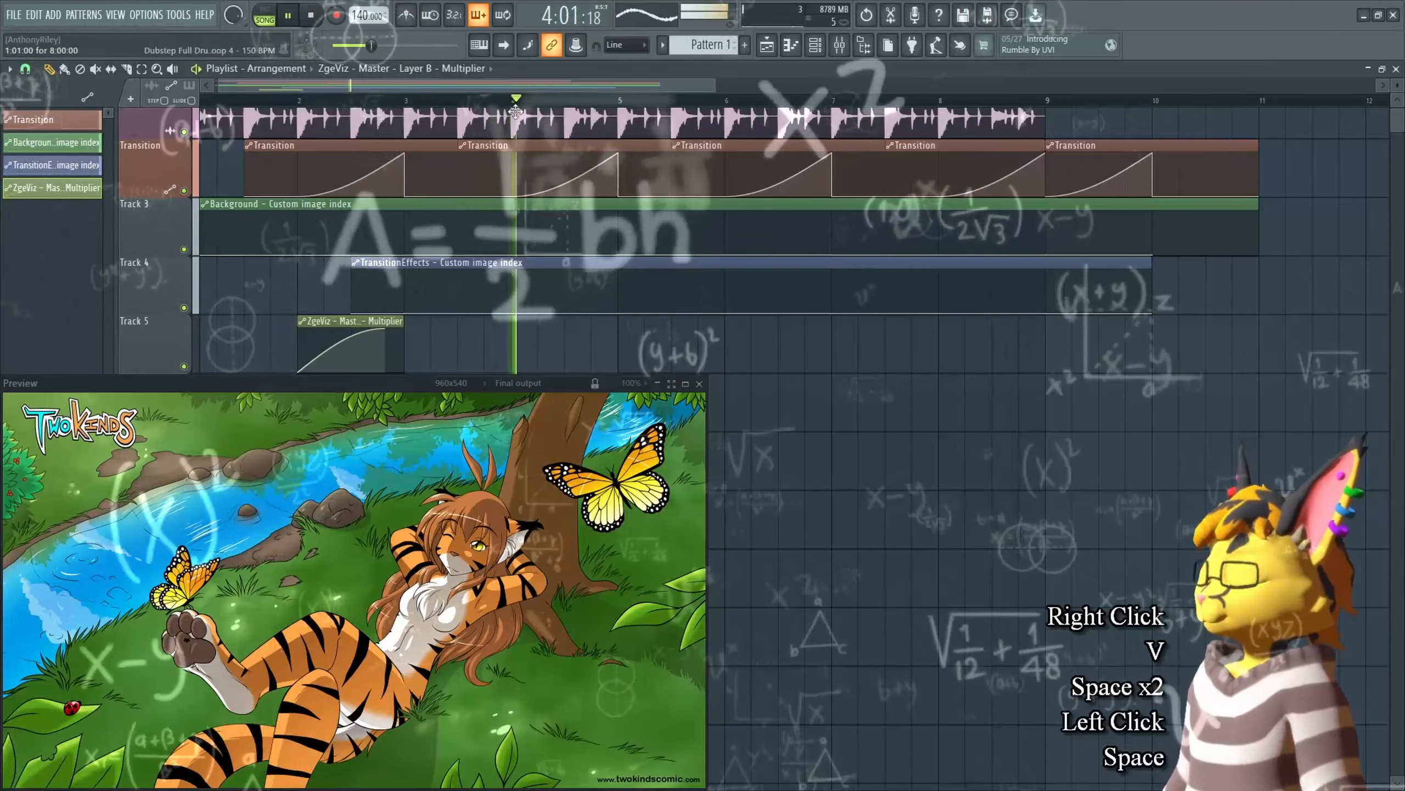
key("space")
key("Tab")
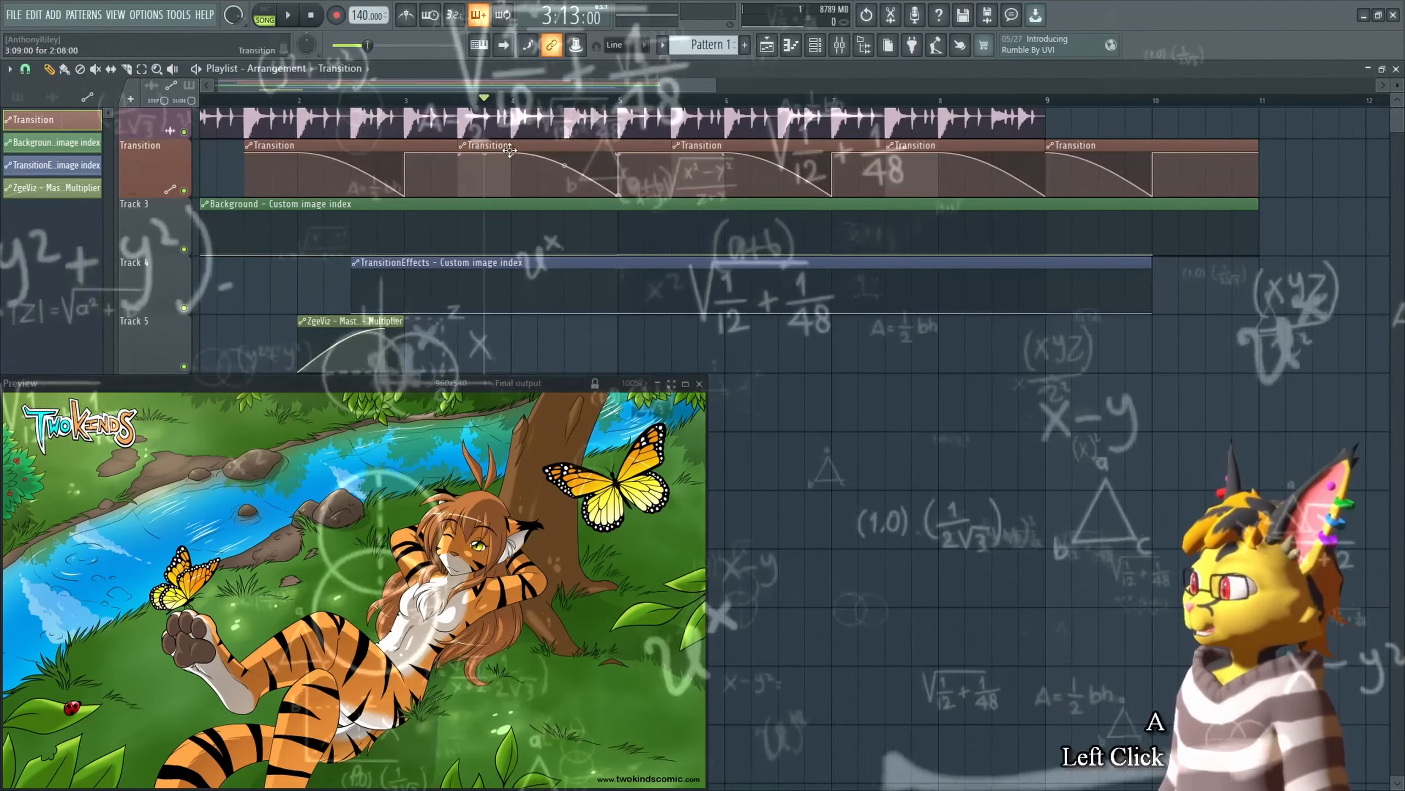
key("space")
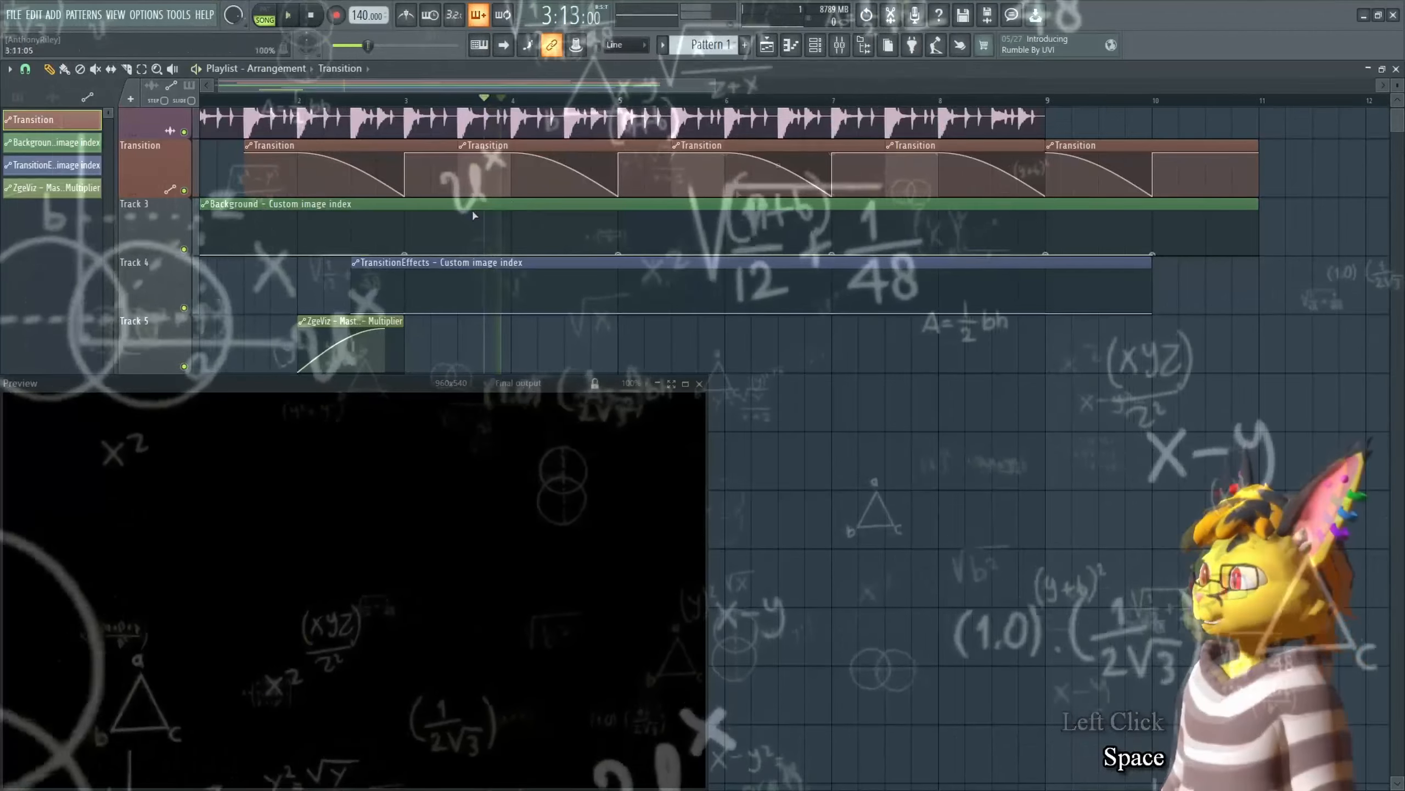
key("Tab")
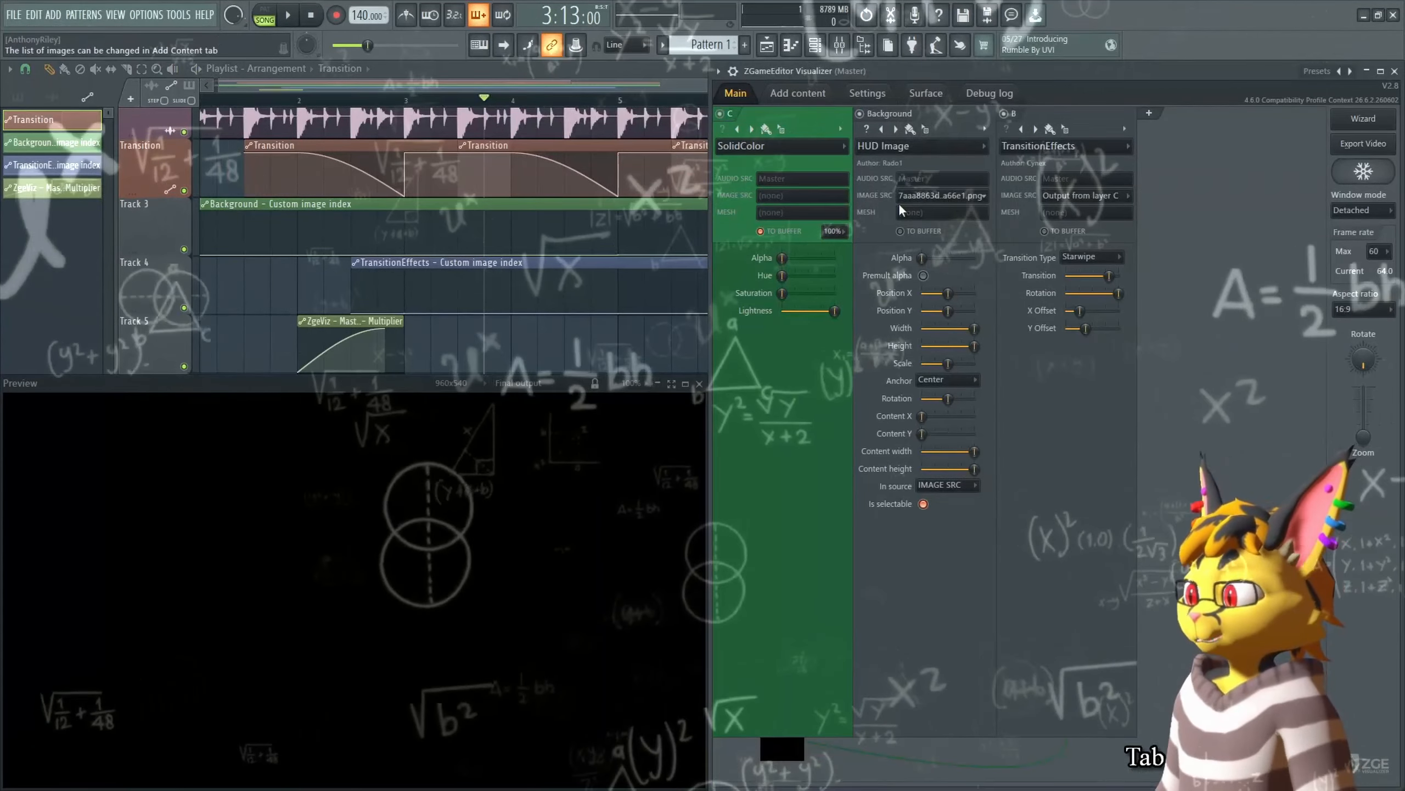
right_click(966, 196)
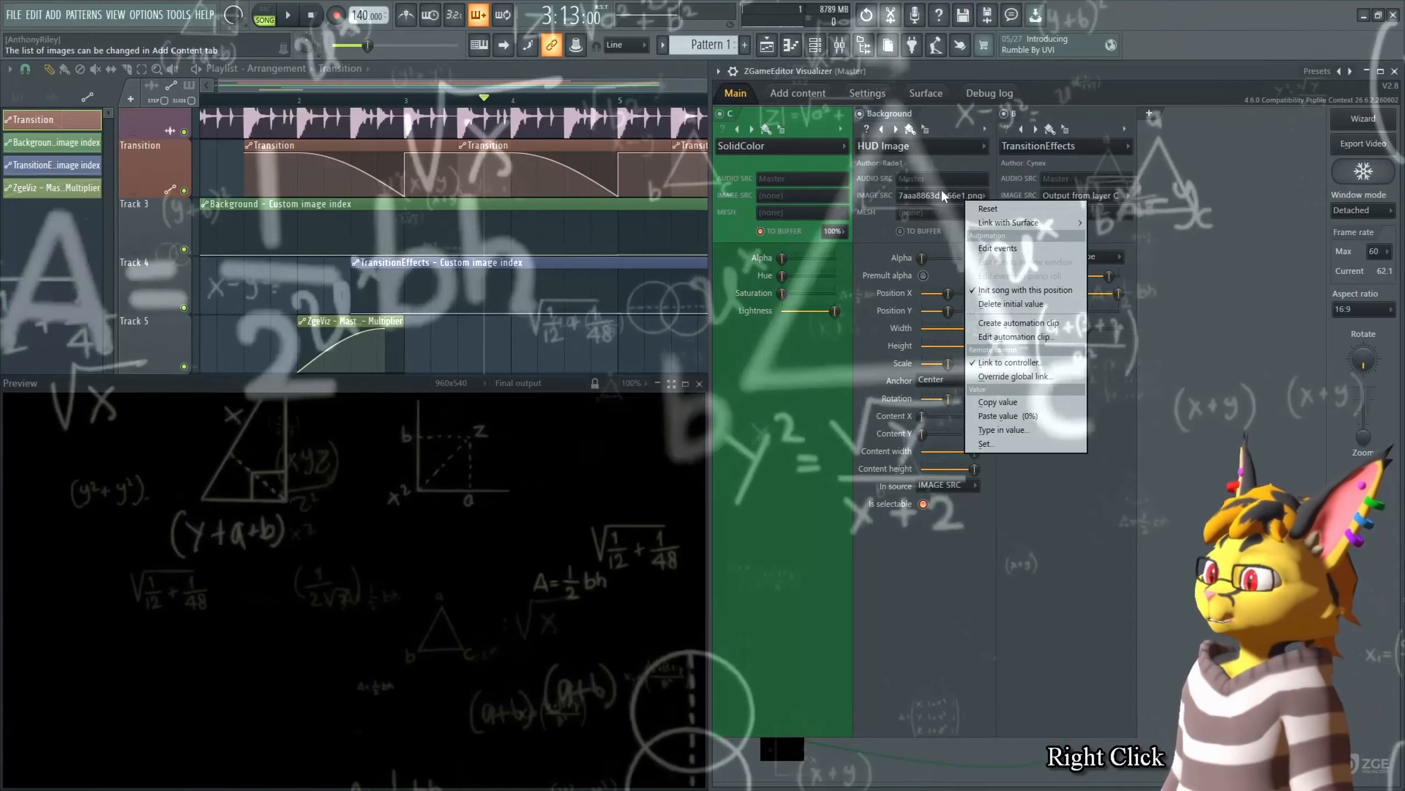
left_click(943, 199)
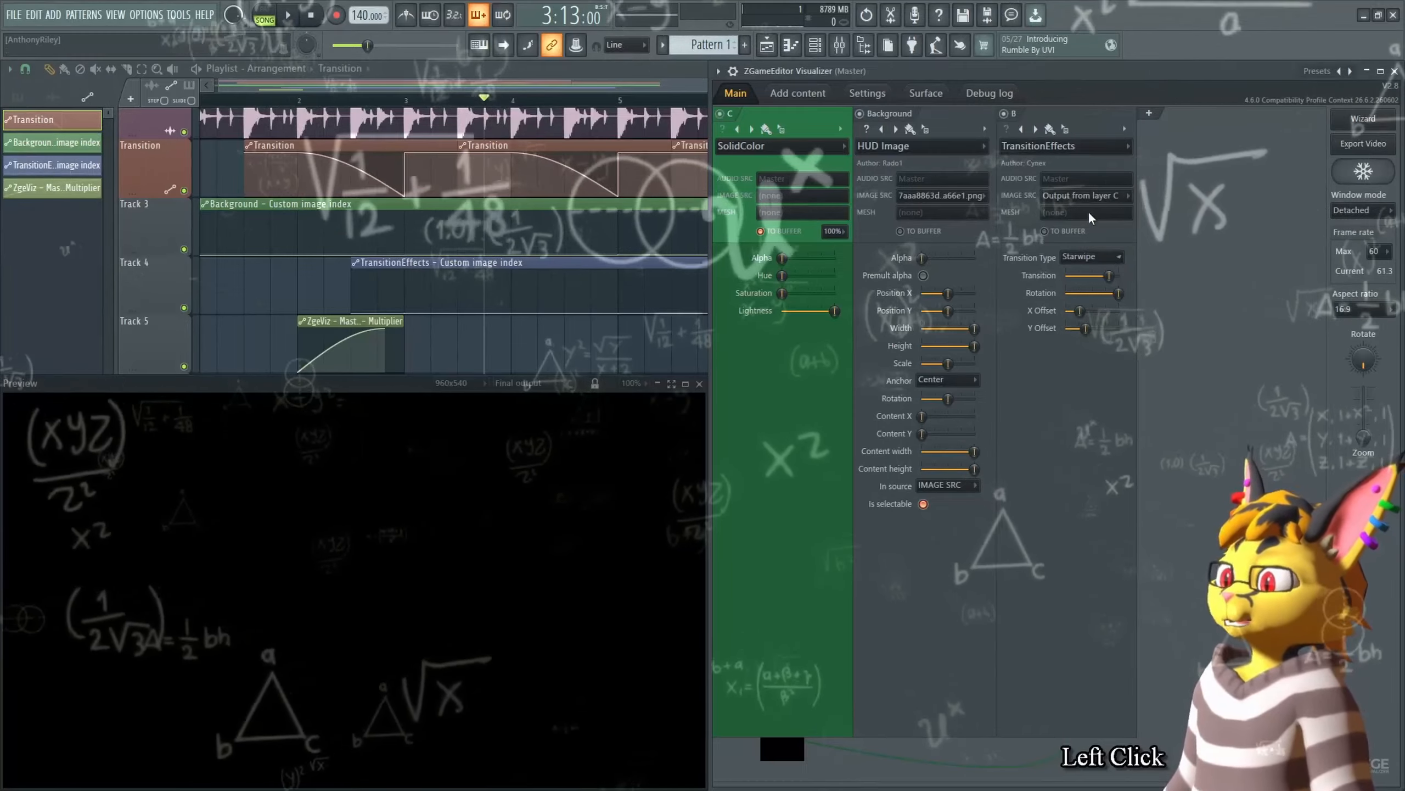
Step: Delete the first Transition automation clip and place the playhead at the next clip
right_click(434, 158)
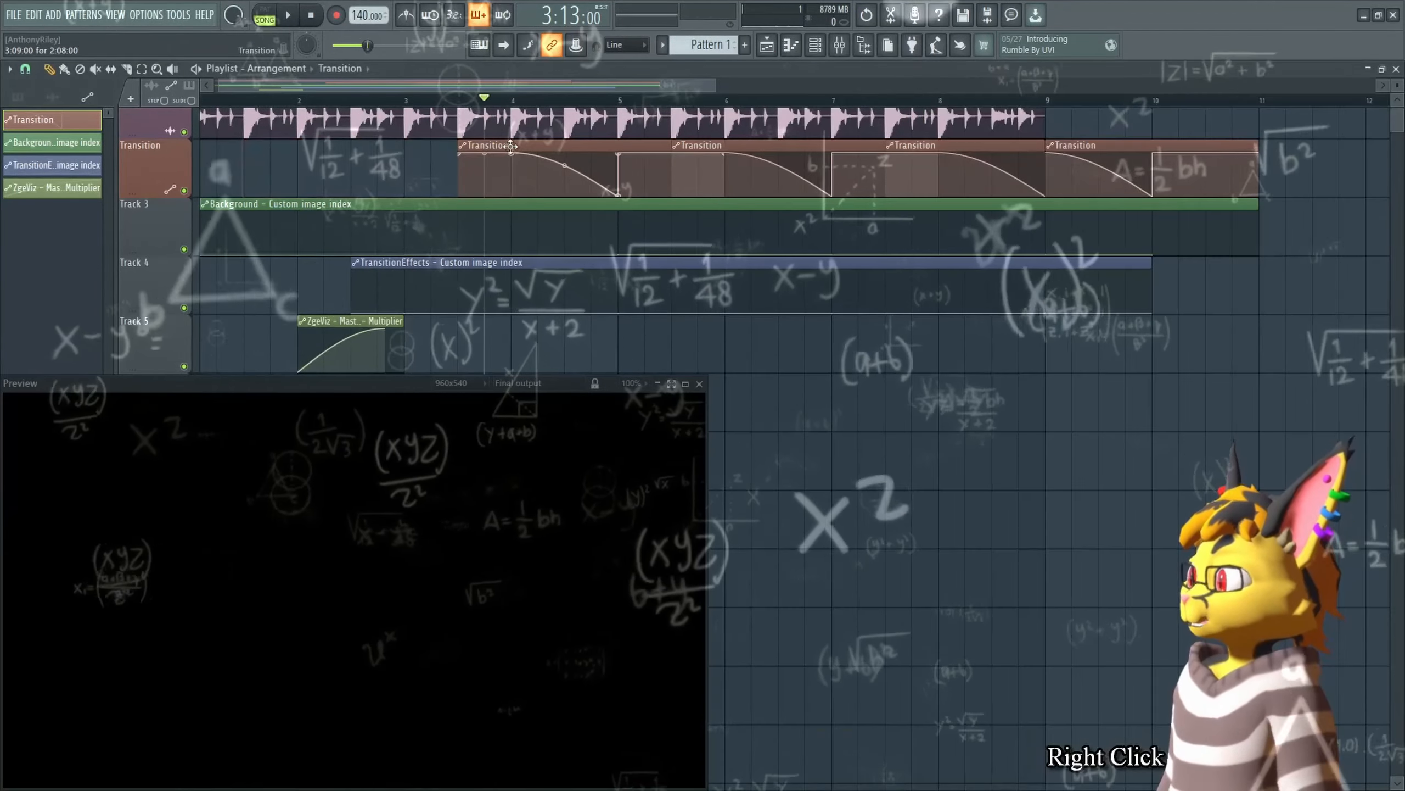
left_click(459, 100)
Step: Copy the TransitionEffects image source value Output from layer C and paste it onto the first TransitionEffects image-index point
key("Tab")
left_click(1084, 195)
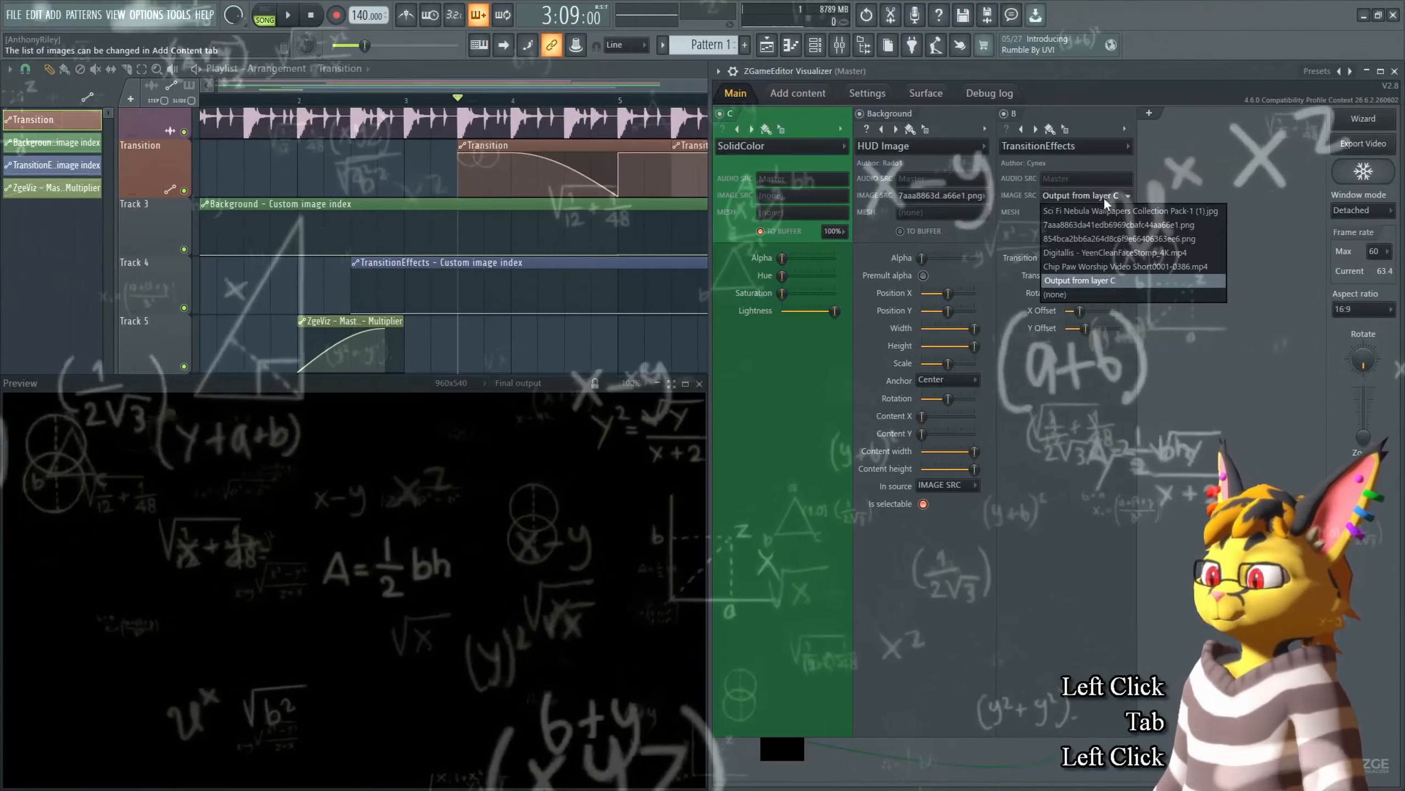
left_click(1089, 199)
right_click(1090, 199)
key("c")
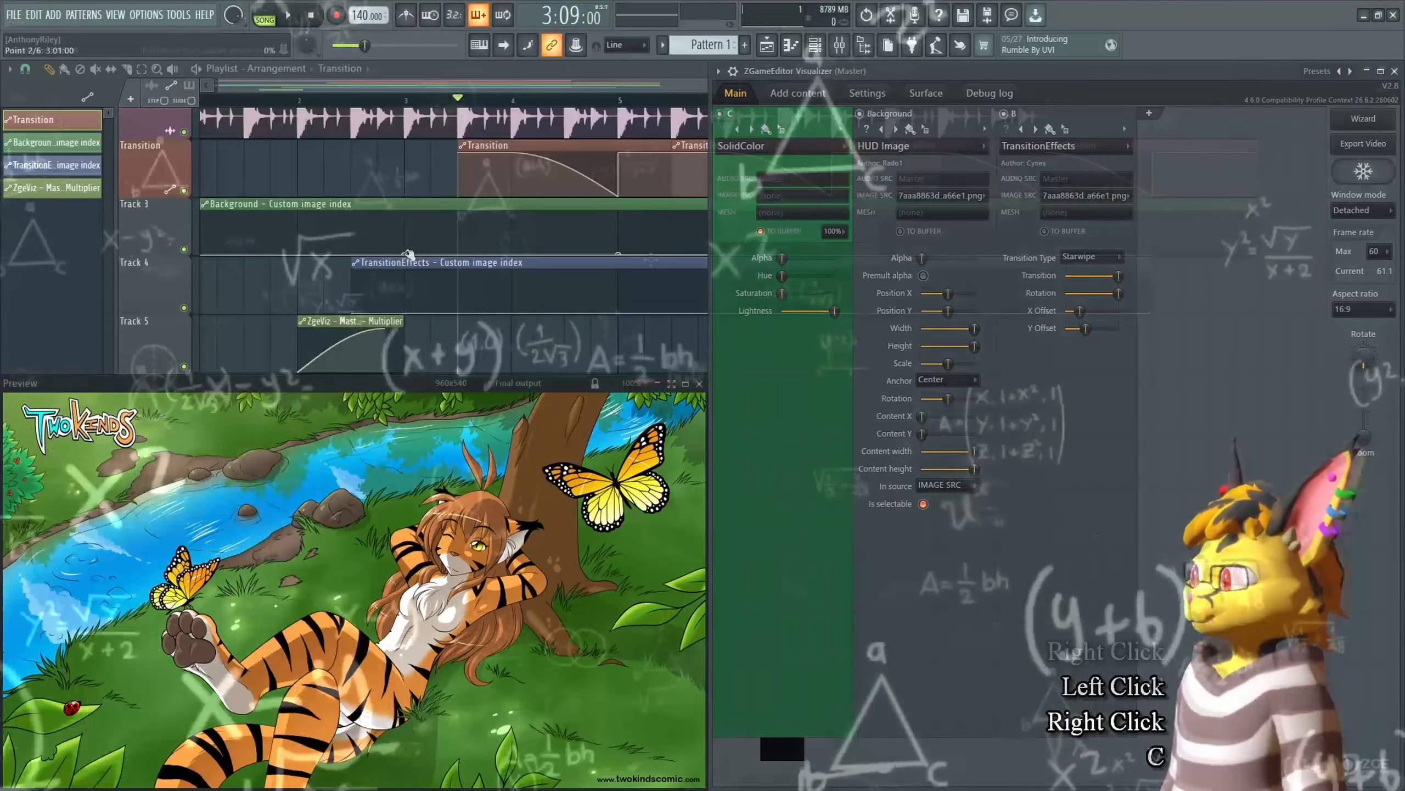
right_click(352, 313)
key("v")
key("Tab")
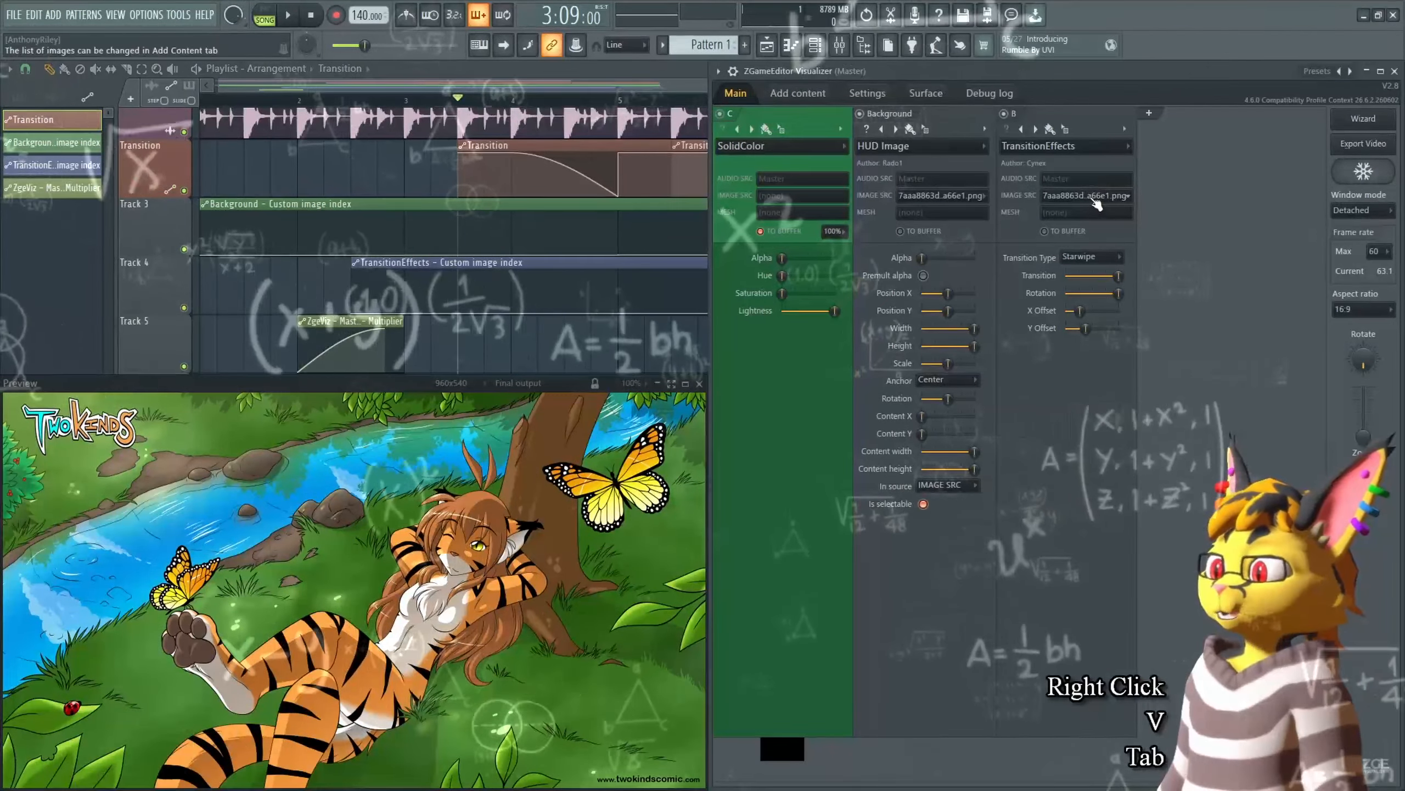
Step: Set the TransitionEffects image source to Output from layer C and paste that value onto the image-index point near bar 5
scroll(1088, 196, "up", 1)
left_click(1087, 196)
left_click(1109, 281)
right_click(1087, 196)
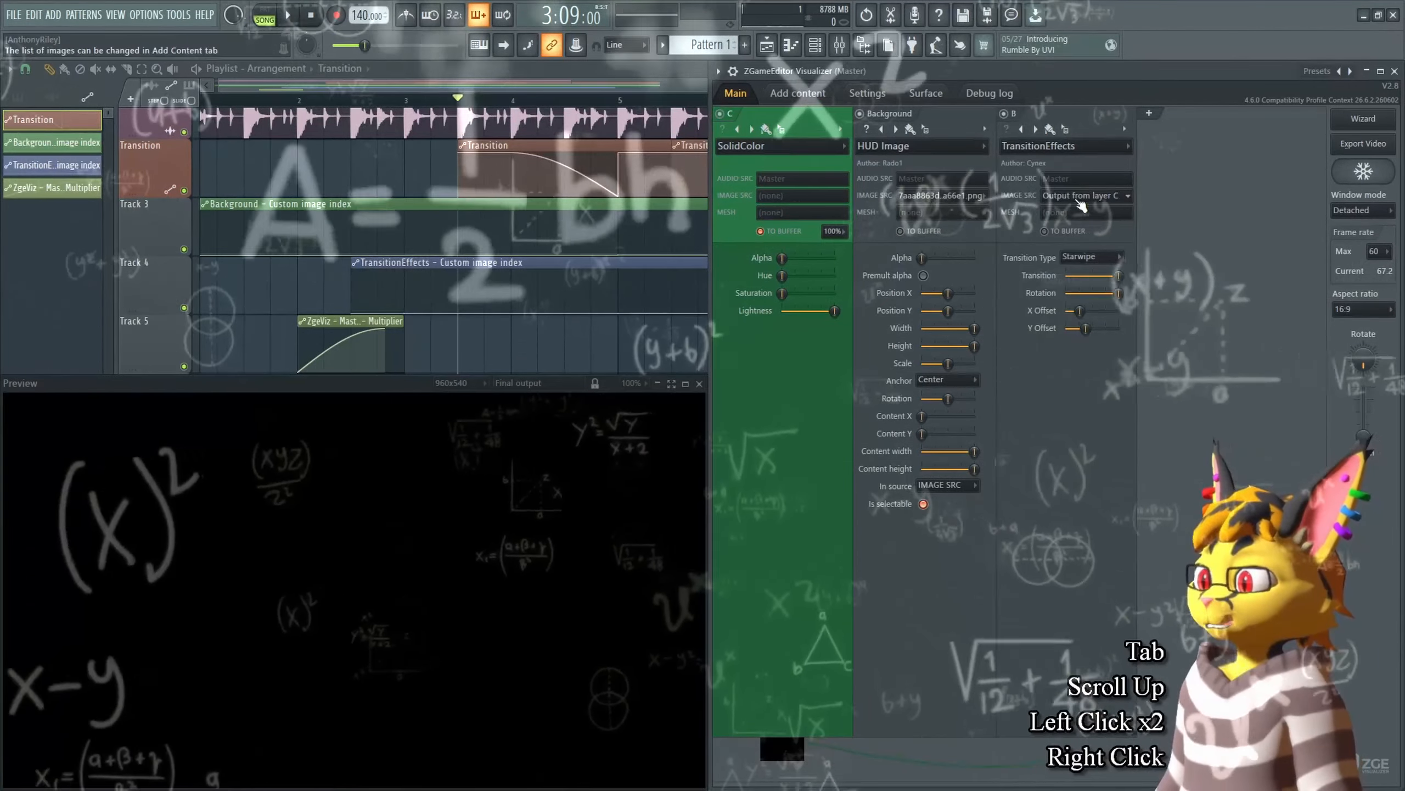
key("c")
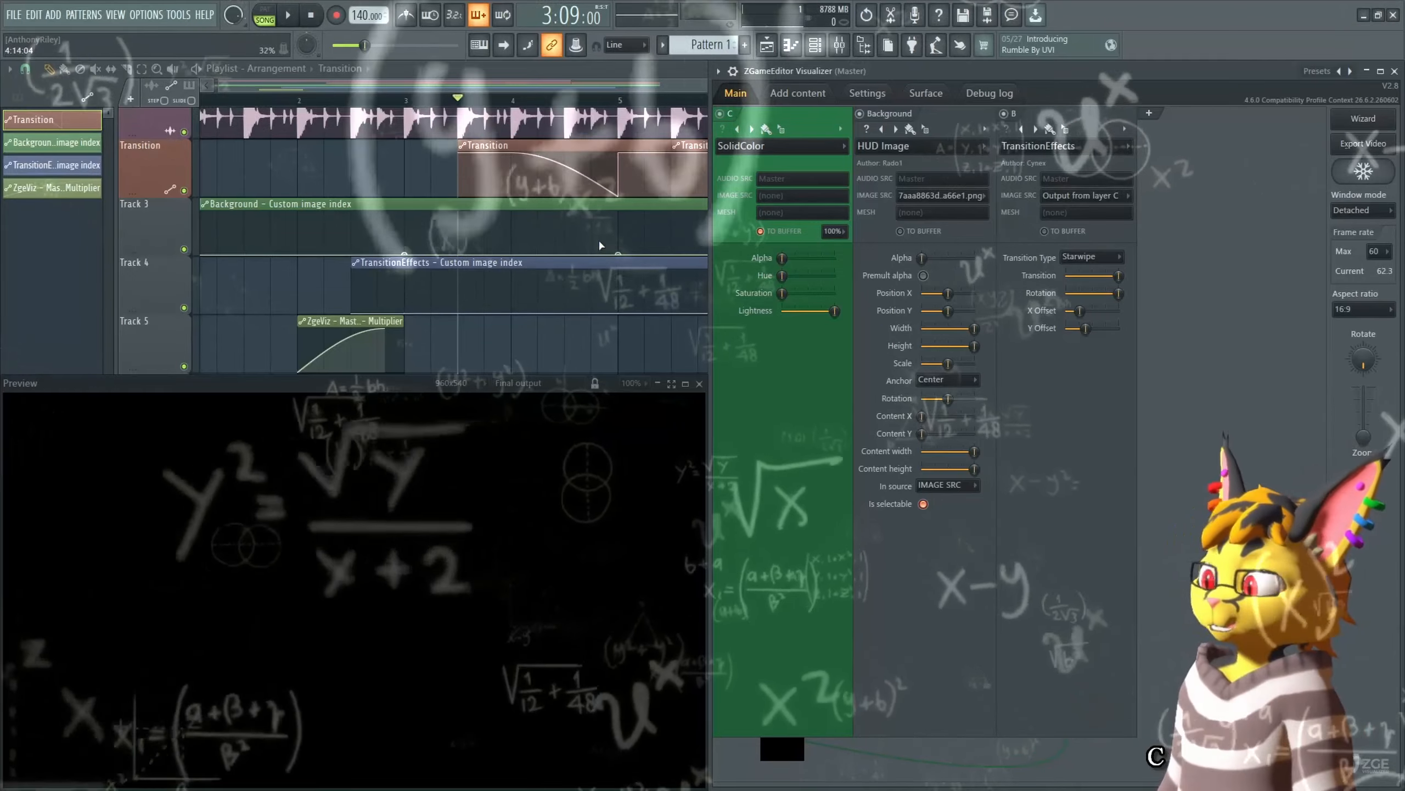
right_click(619, 314)
key("v")
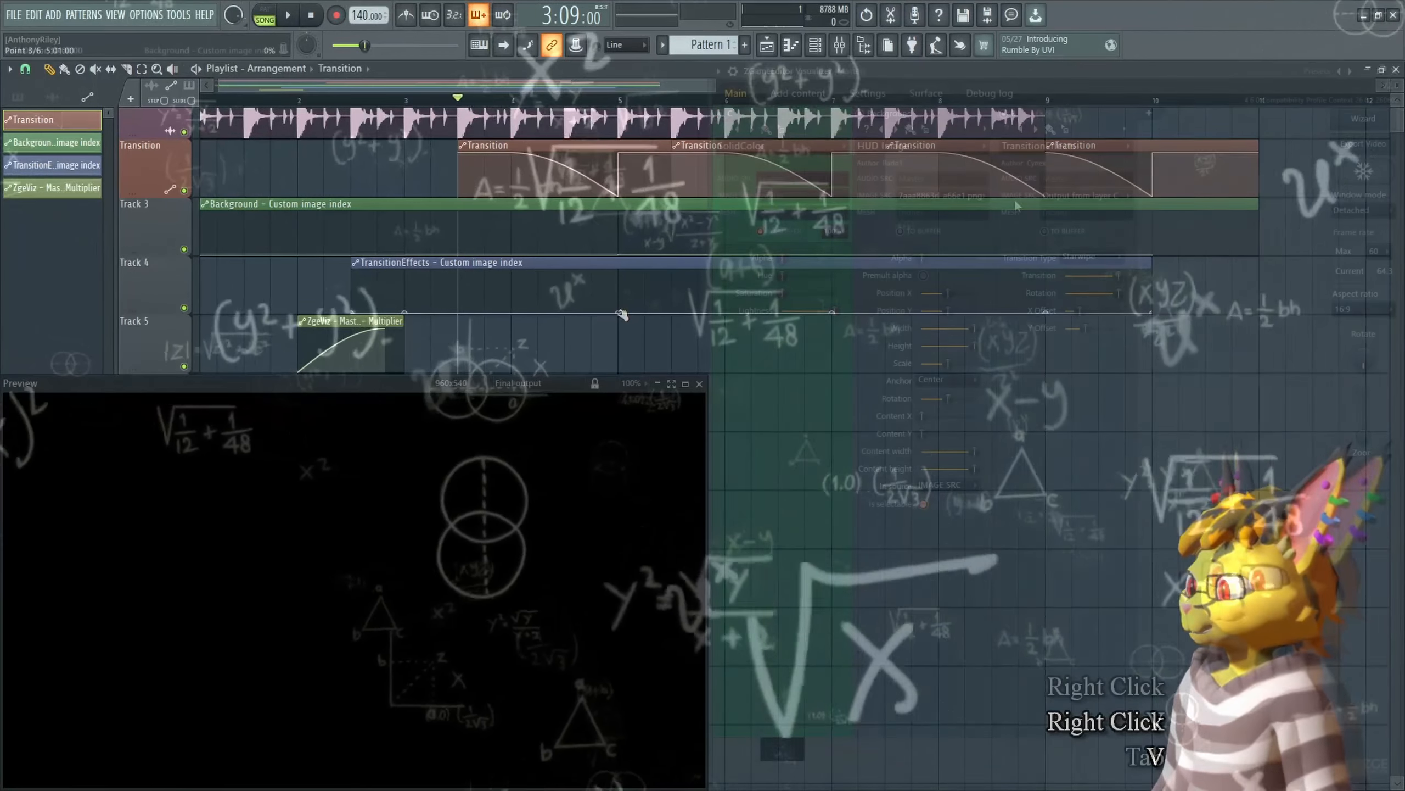
Step: Create a point on the TransitionEffects image-index automation near bar 3 and set it by copying and pasting a value
key("Tab")
key("space")
key("space")
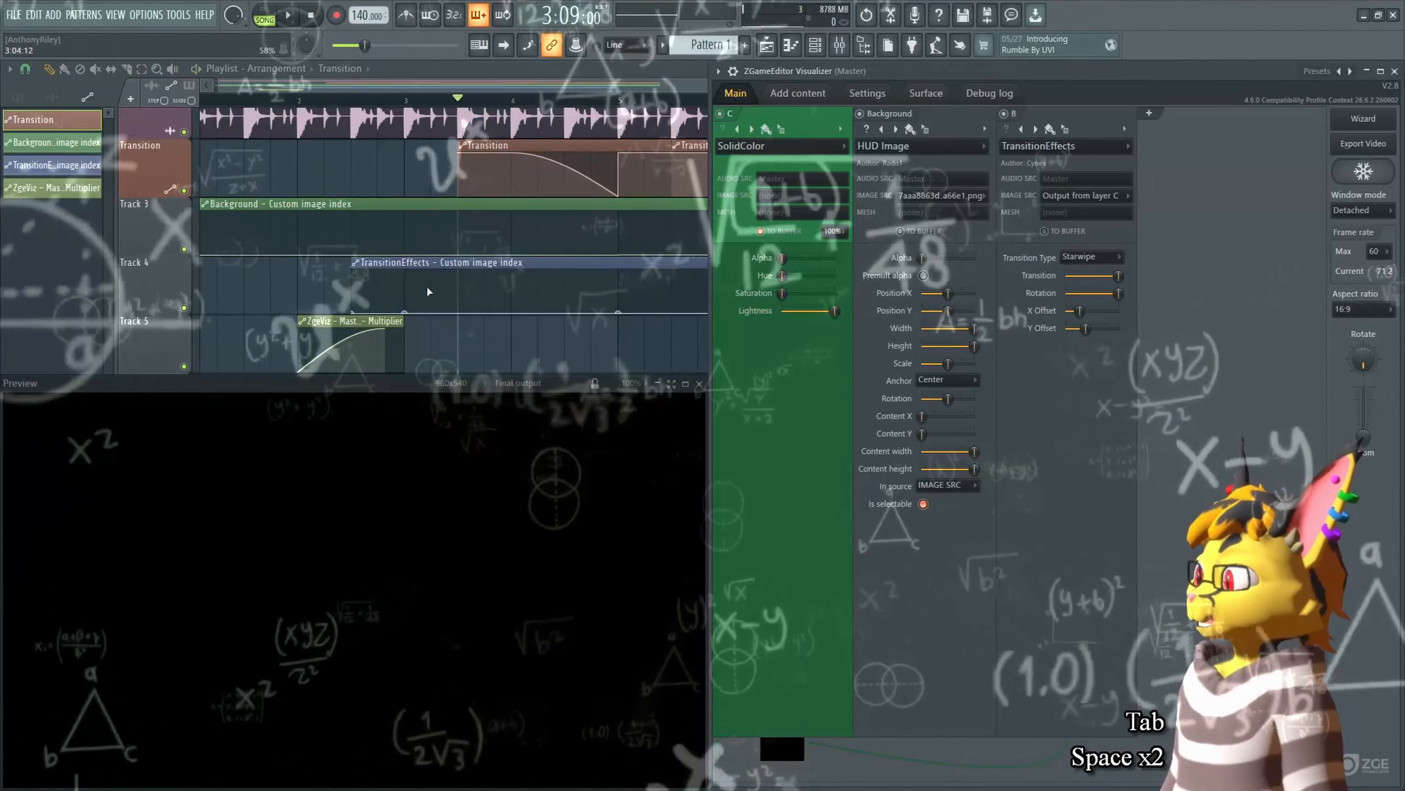
double_click(407, 314)
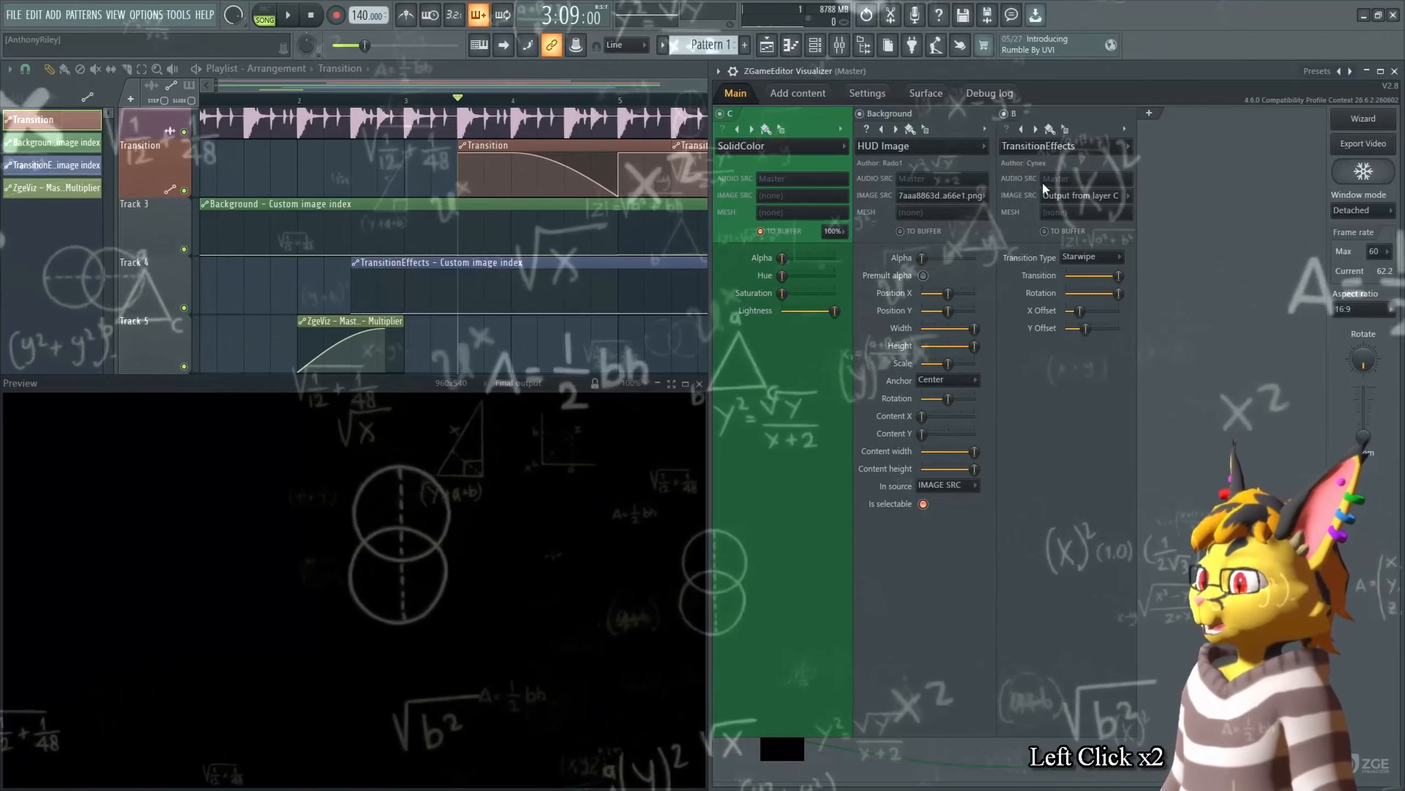
right_click(408, 315)
key("c")
right_click(409, 313)
key("v")
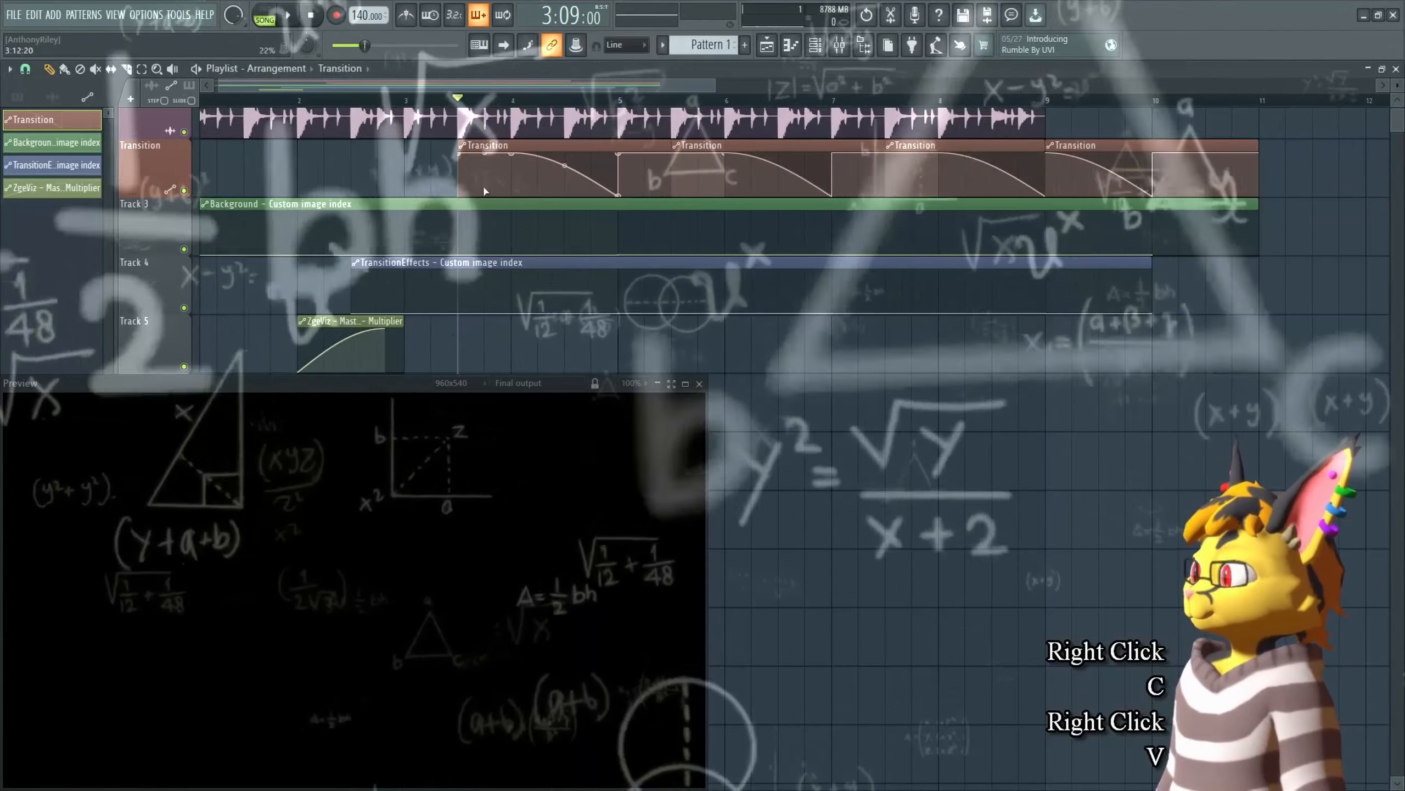
Step: Play and stop the arrangement to preview the slideshow
key("space")
key("space")
key("Tab")
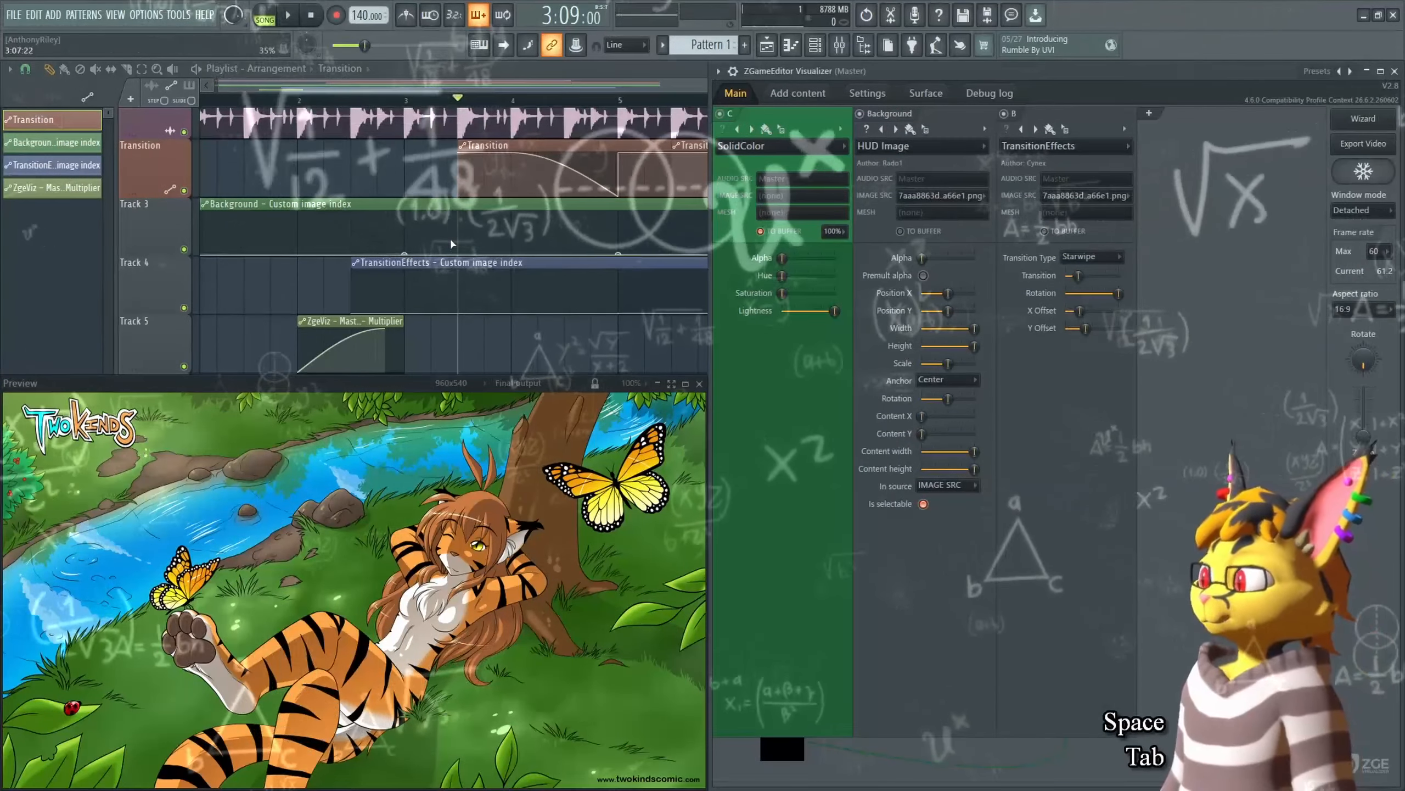
key("space")
key("space")
Step: Set the Background image source to Output from layer C and paste it onto the Background image-index automation near bar 3
left_click(940, 195)
left_click(949, 232)
right_click(933, 196)
key("c")
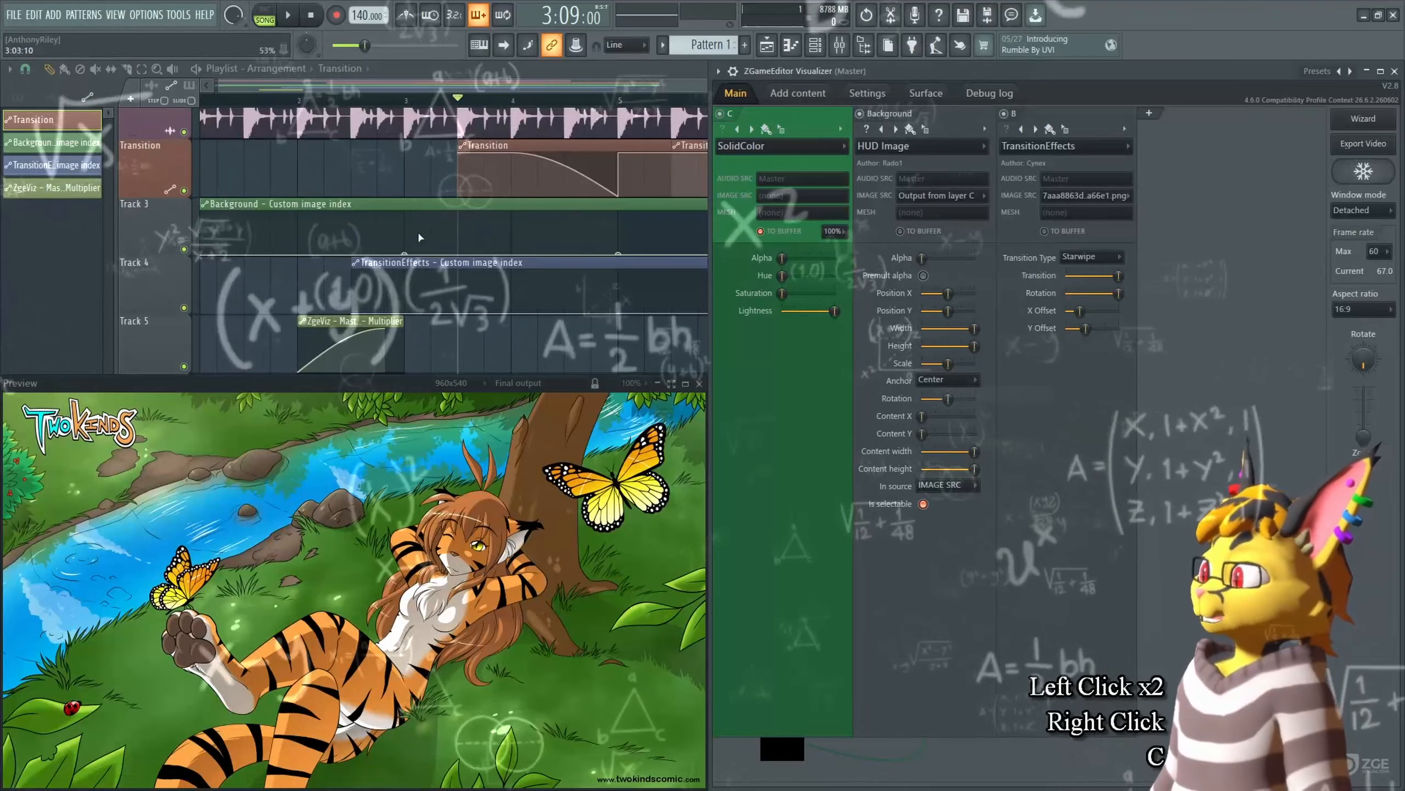
right_click(406, 254)
key("v")
Step: Play the arrangement to preview the transitions in the visualizer
key("space")
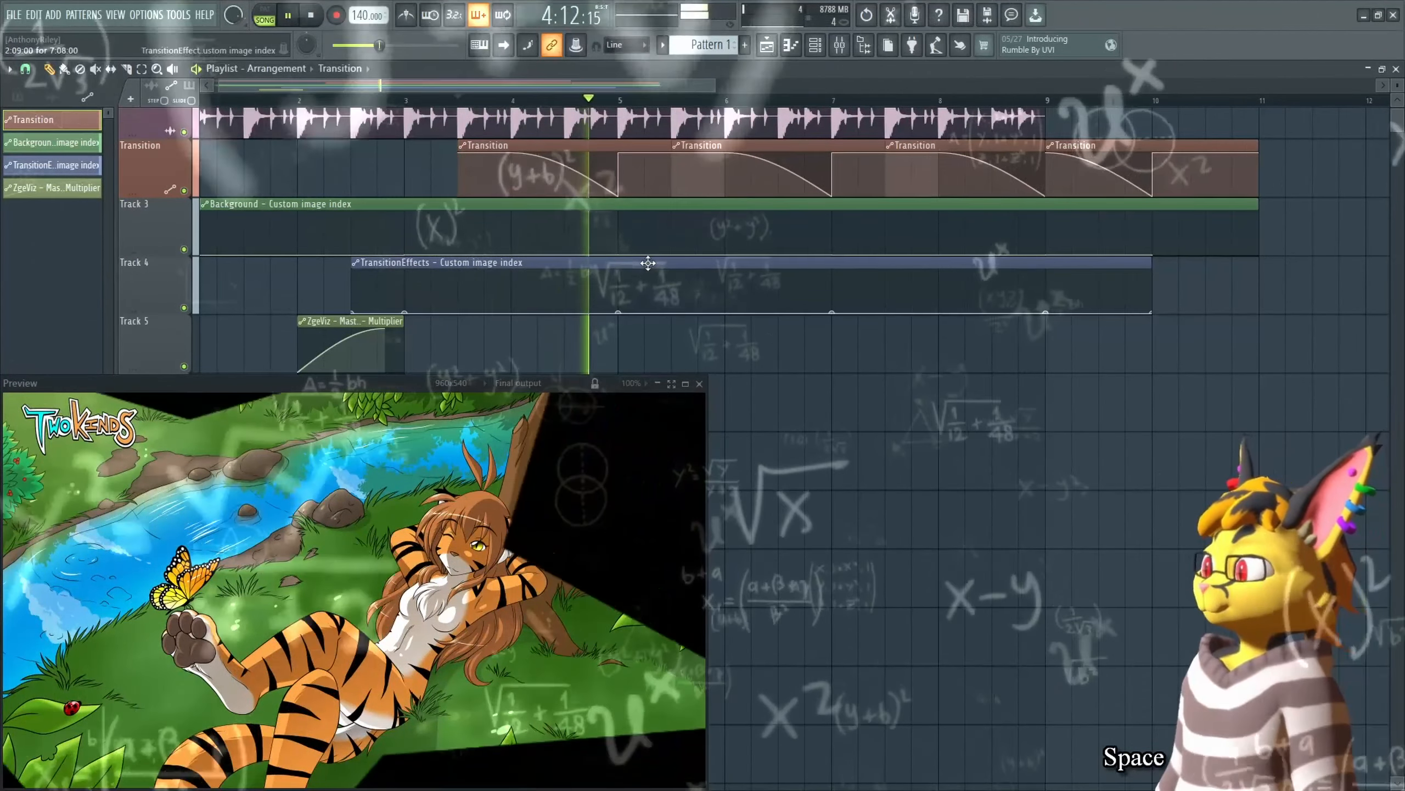
key("space")
left_click(521, 320)
key("Tab")
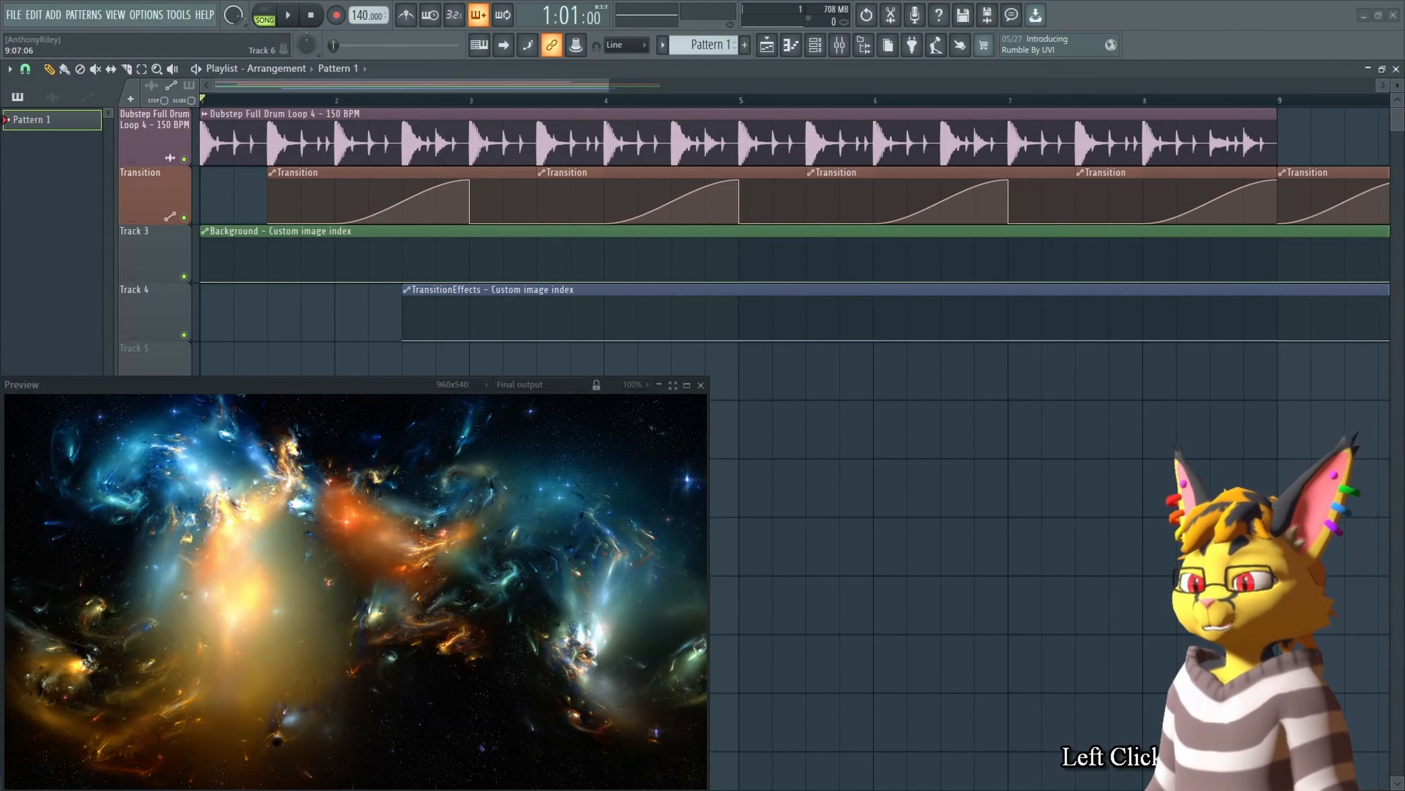
Step: In the new project, set the Background image source to PawpadWave_(Bandcamp).gif
right_click(1019, 449)
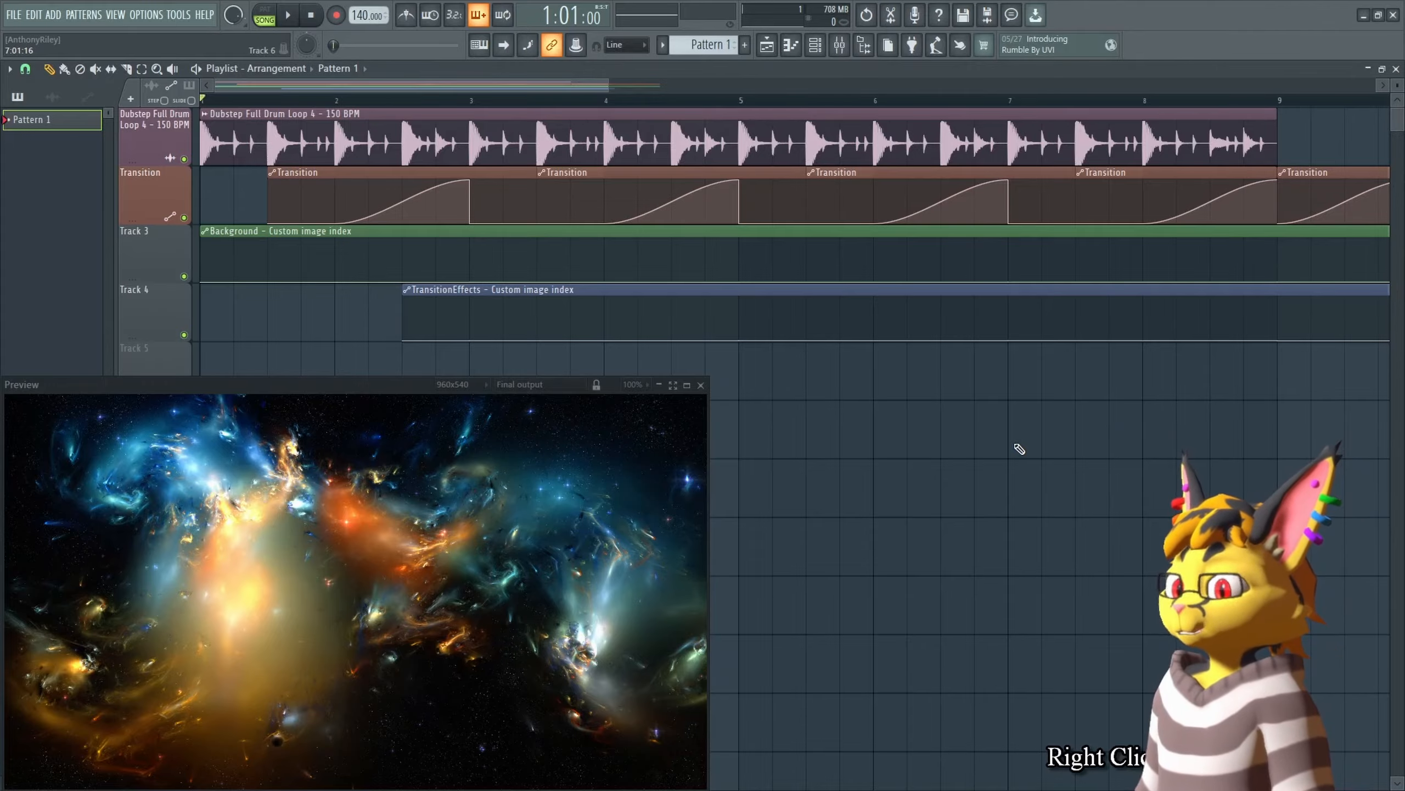
key("Tab")
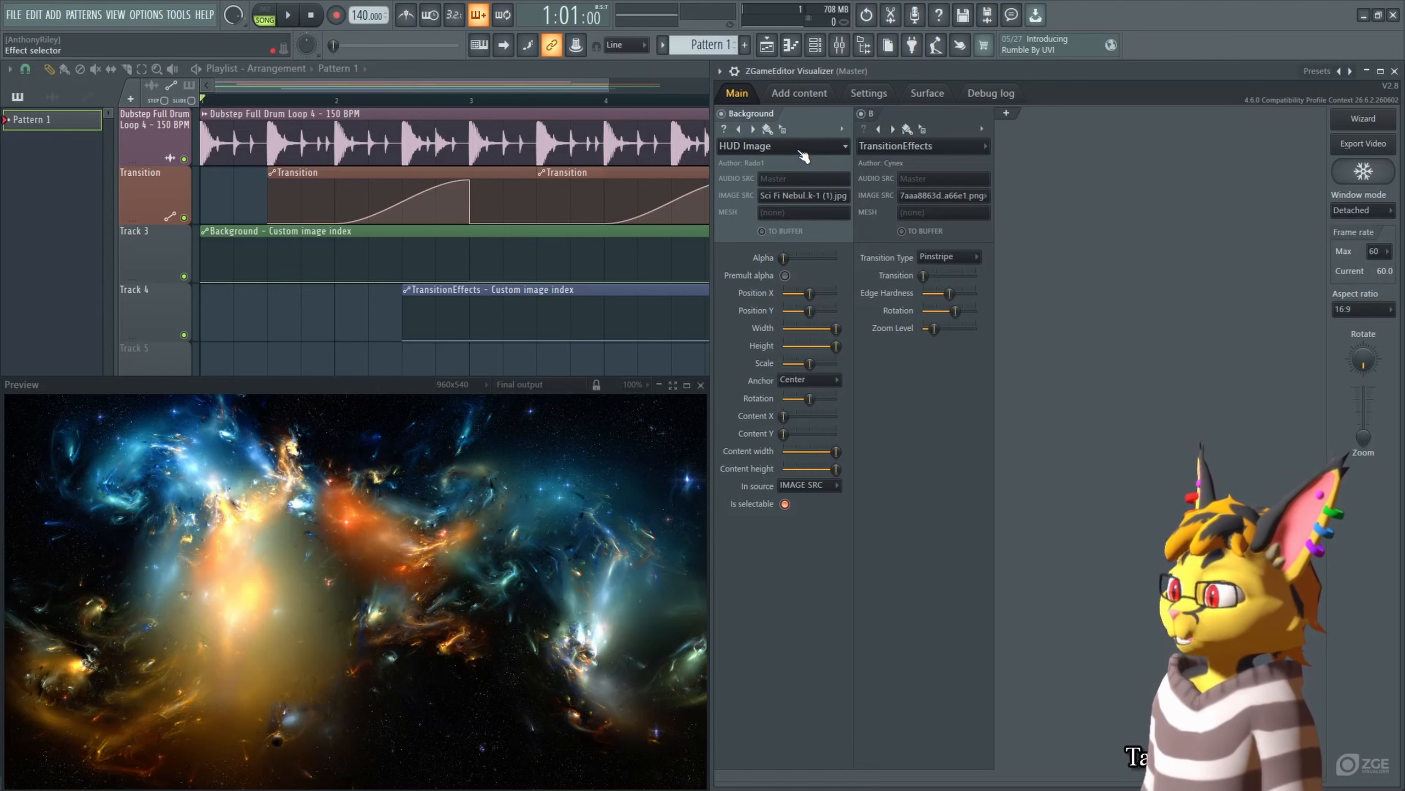
left_click(815, 196)
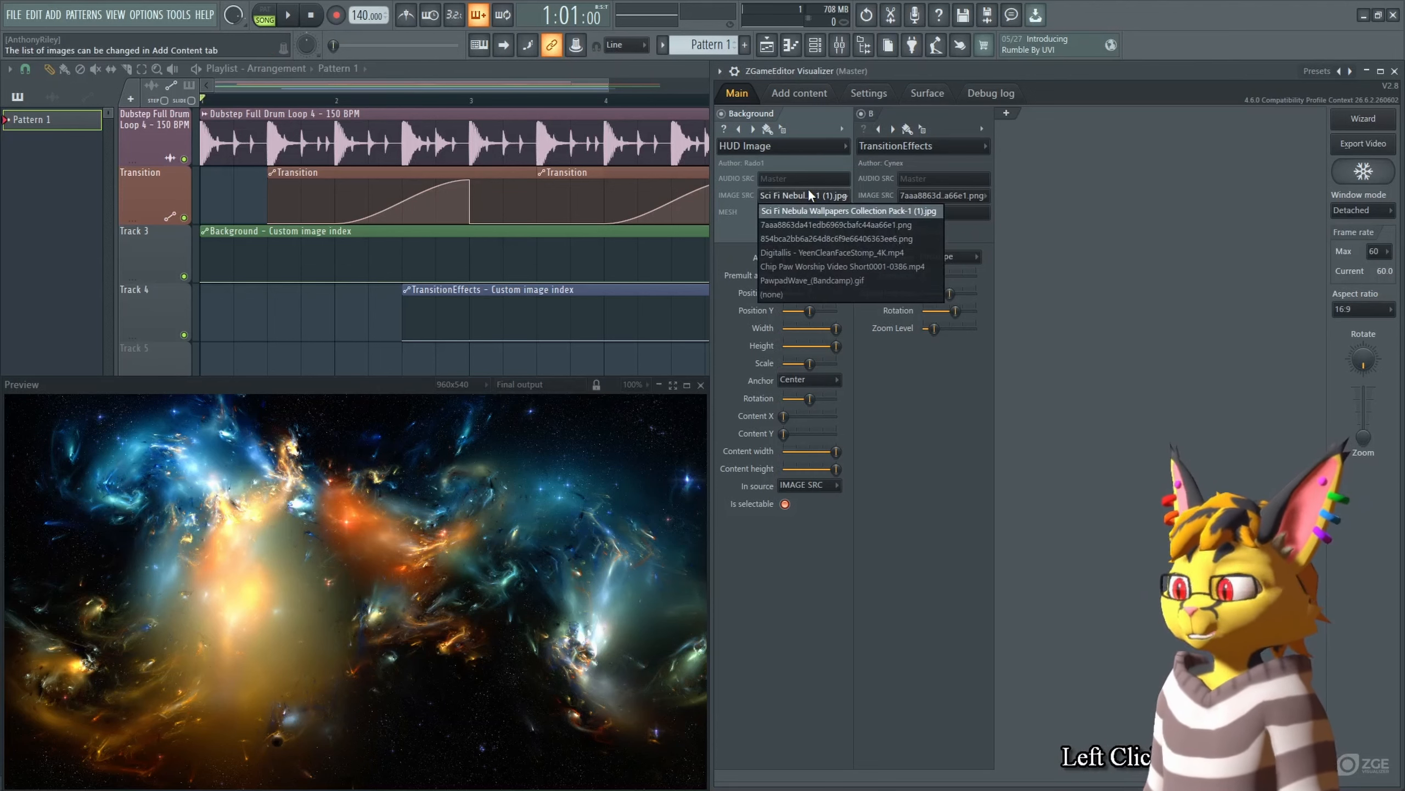
left_click(841, 280)
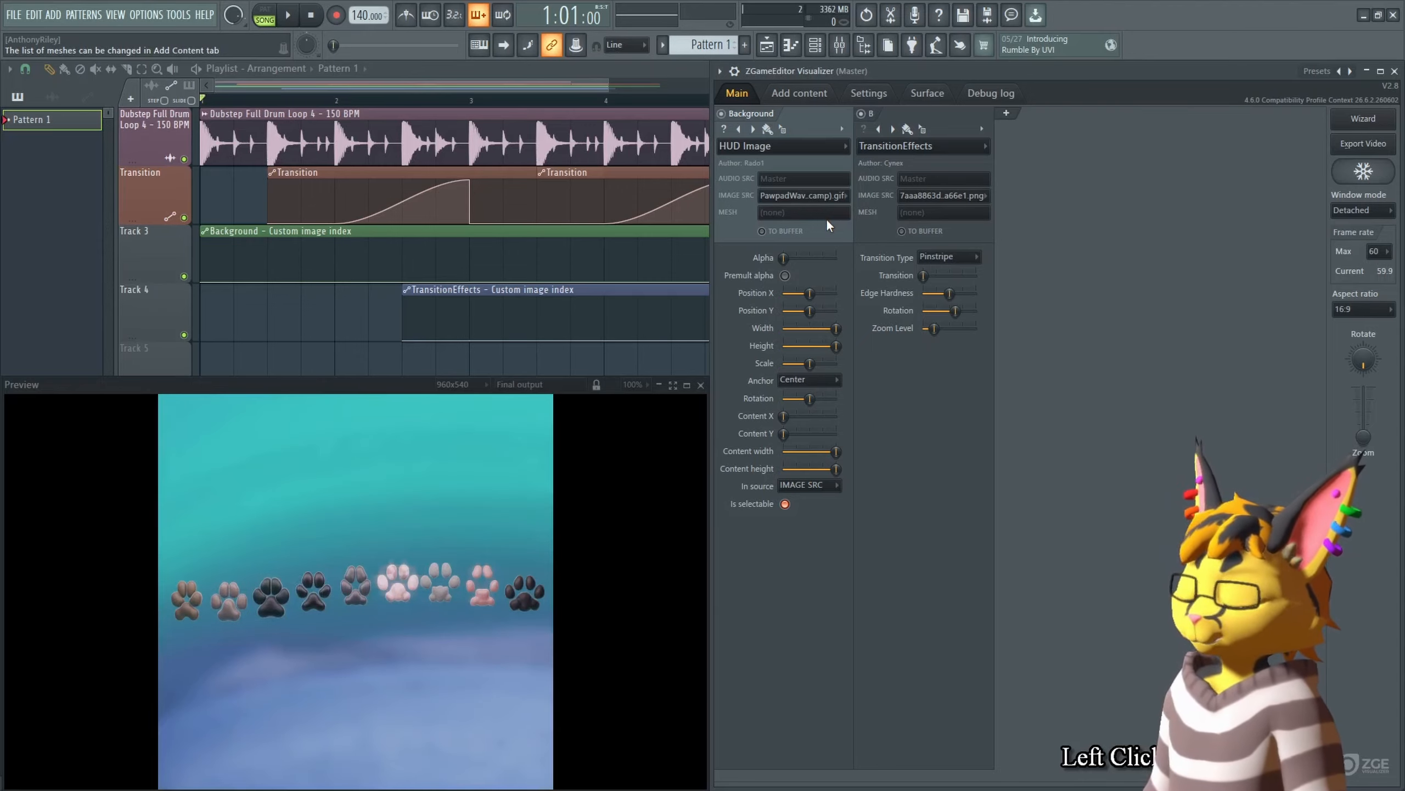
Step: Try enlarging the Background image's Scale and reset it to default
key("space")
key("space")
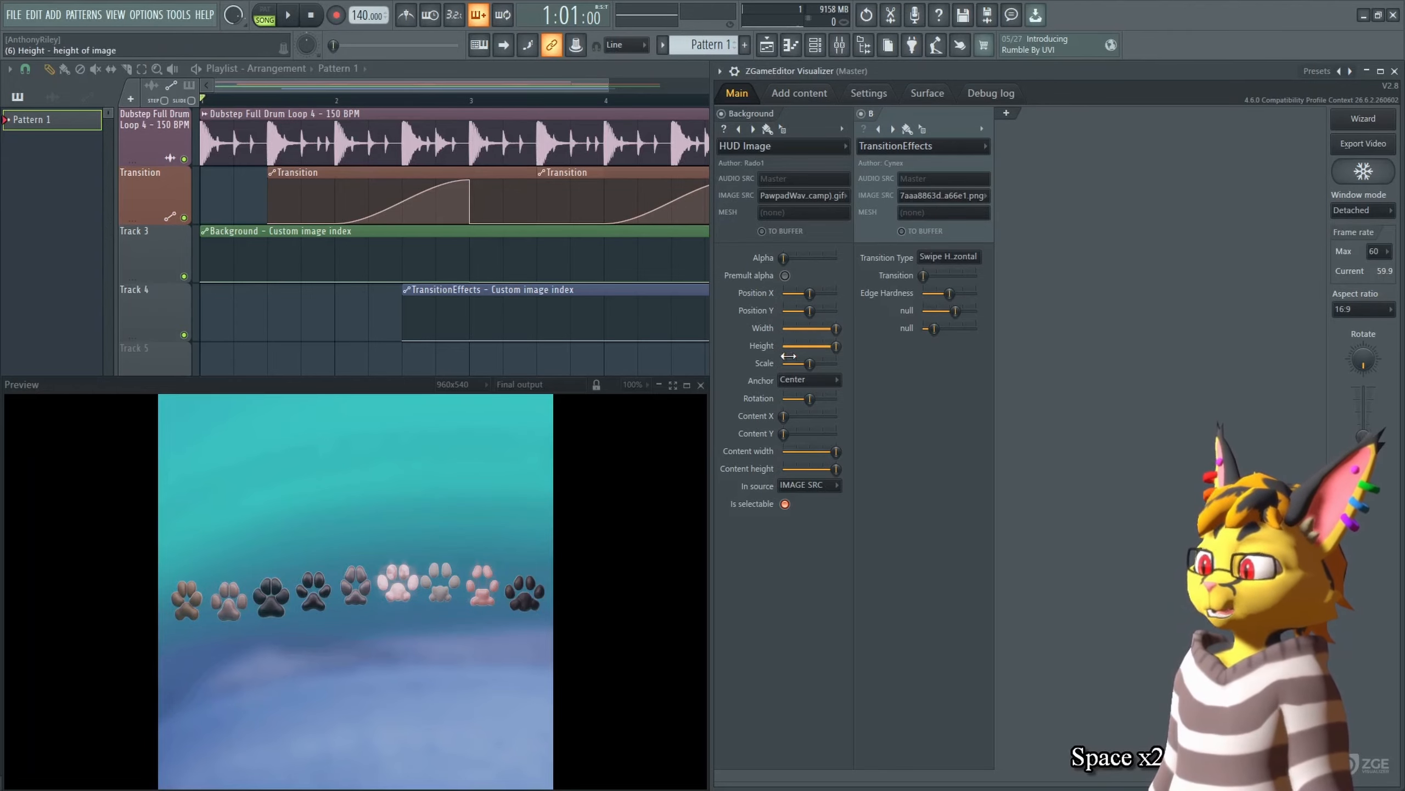
left_click_drag(810, 364, 829, 364)
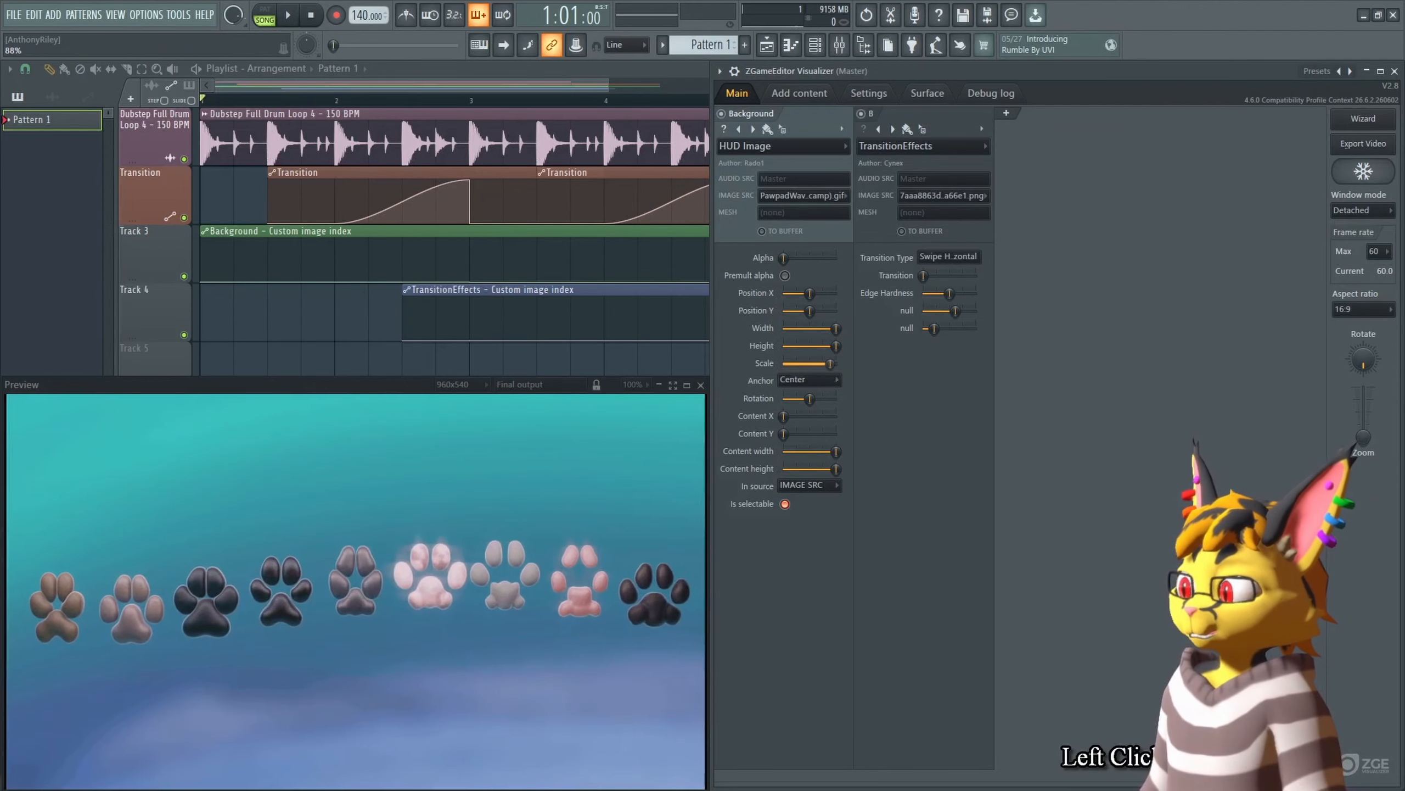
left_click(830, 364, "alt")
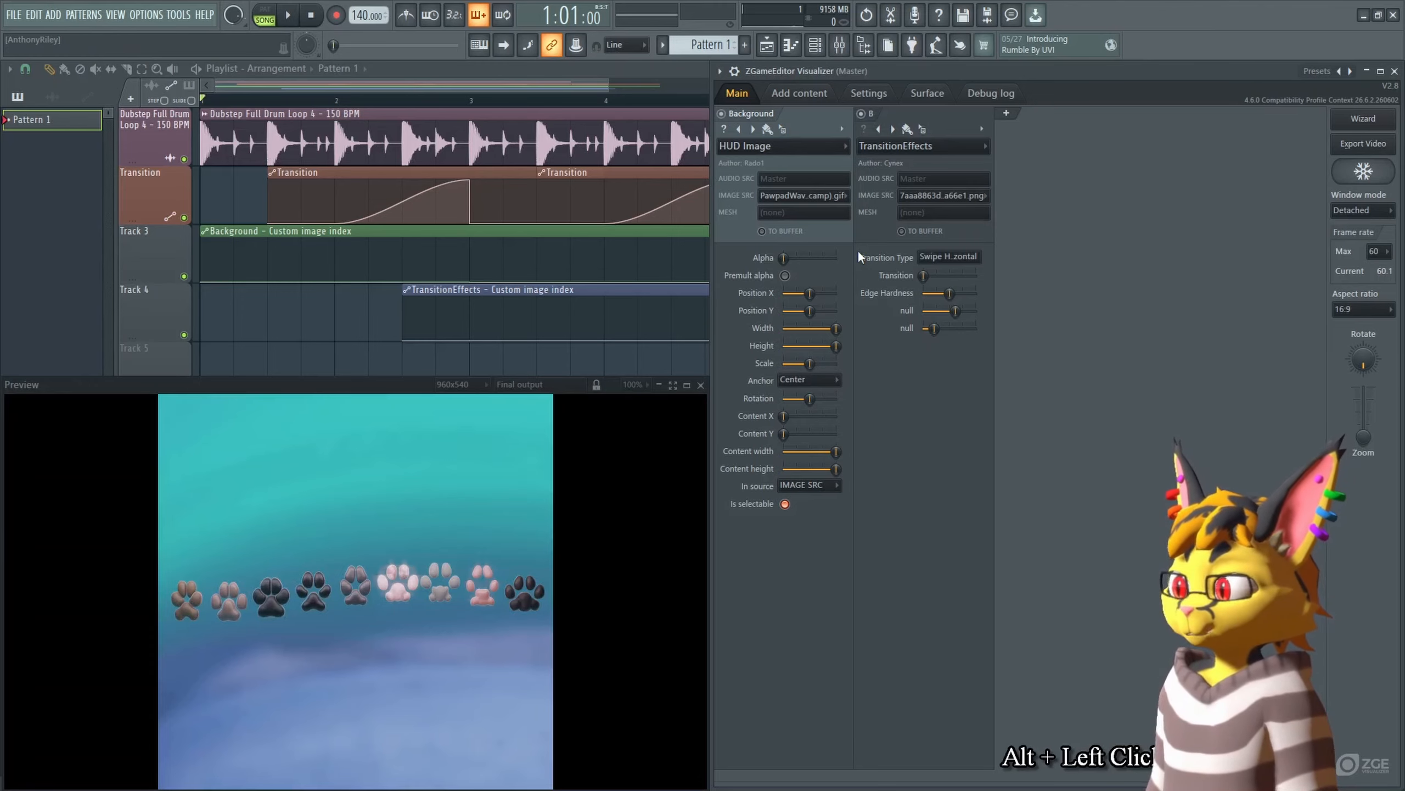
Step: Set the Background image source to Sci Fi Nebula Wallpapers Collection Pack-1 (1).jpg and paste it onto the Background image-index automation
left_click(830, 196)
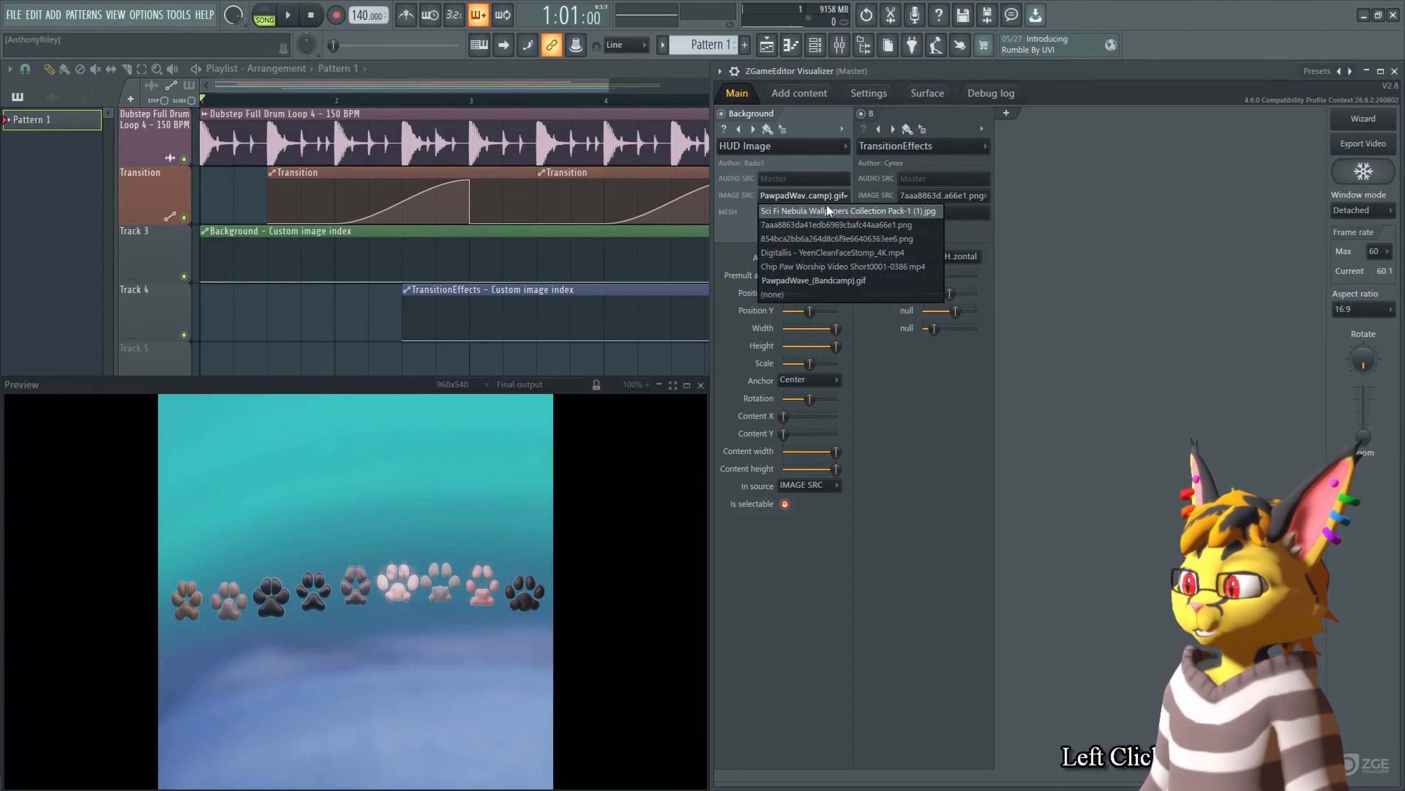
left_click(827, 204)
right_click(821, 204)
key("c")
right_click(247, 276)
key("v")
key("Tab")
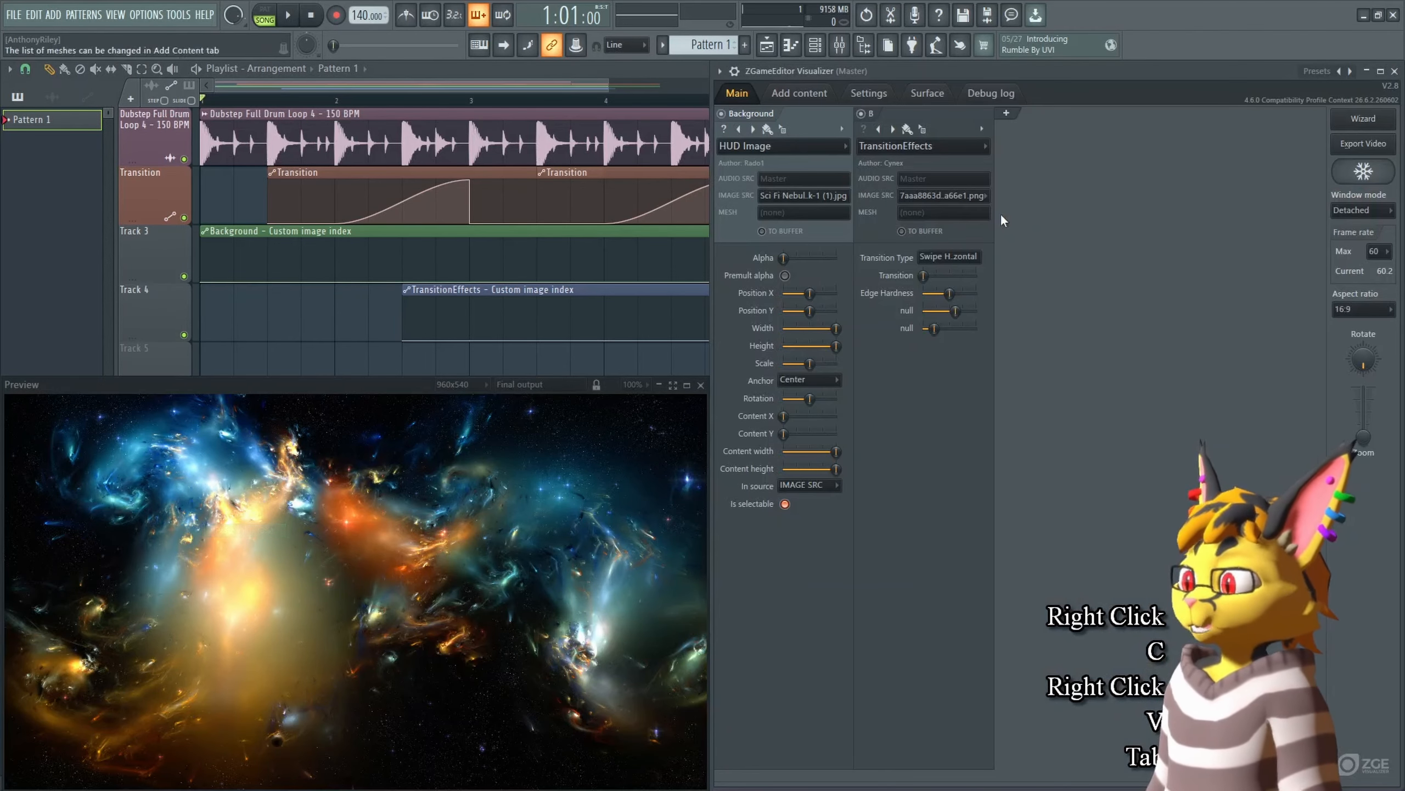
Step: Set the TransitionEffects image source to PawpadWave_(Bandcamp).gif and paste it onto the TransitionEffects image-index automation
left_click(960, 197)
left_click(964, 277)
right_click(962, 198)
key("c")
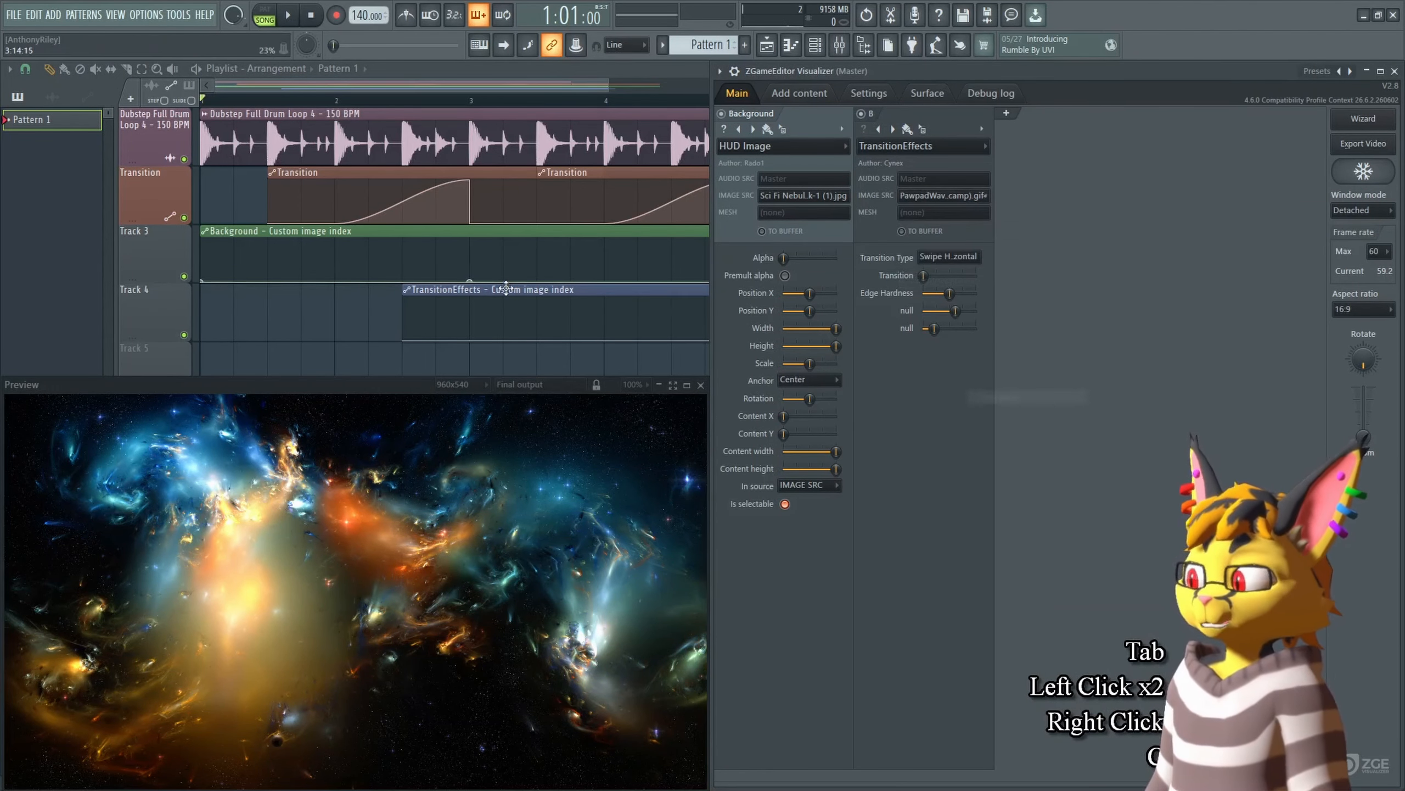
right_click(475, 339)
key("v")
left_click(402, 100)
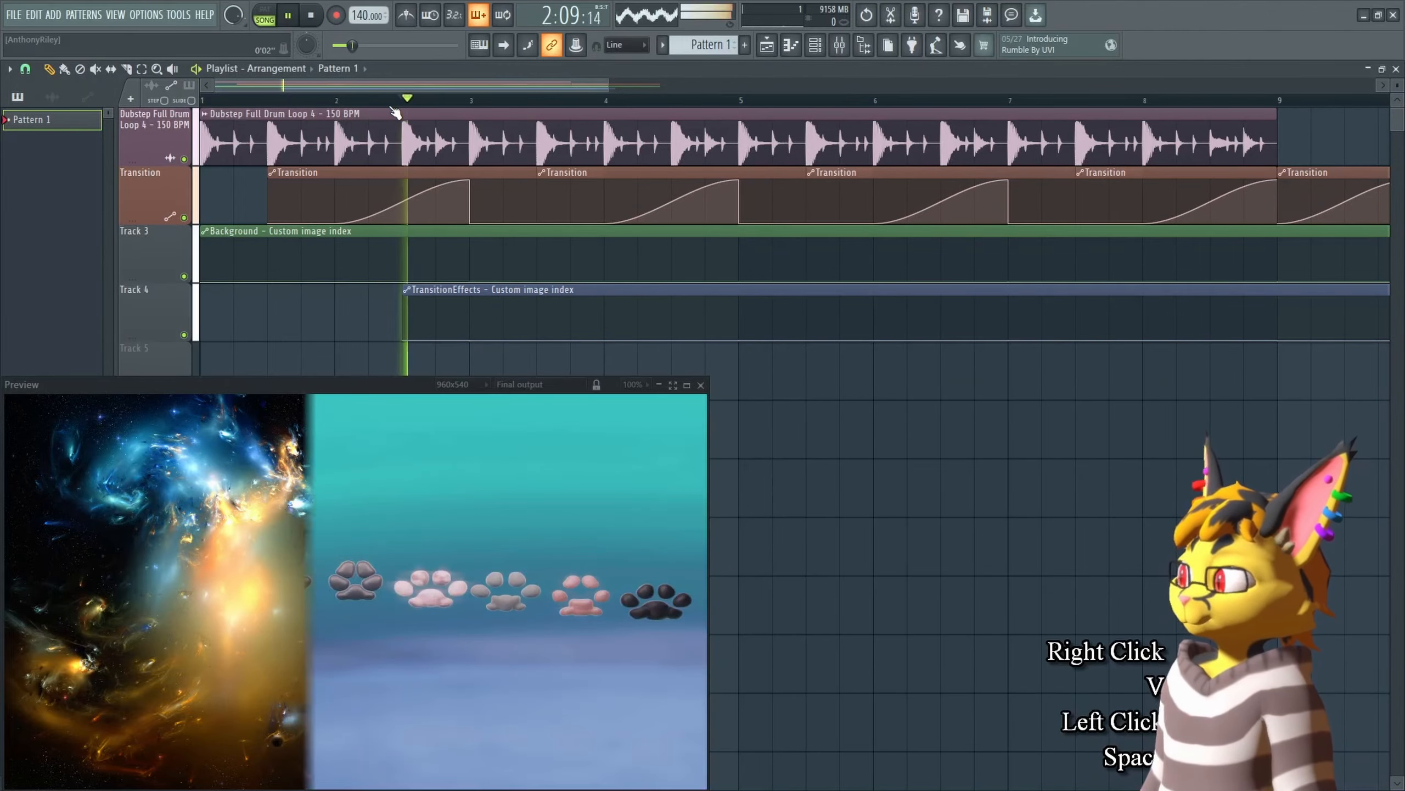
Step: Play the arrangement to preview the swap between the Background and TransitionEffects images
key("space")
key("space")
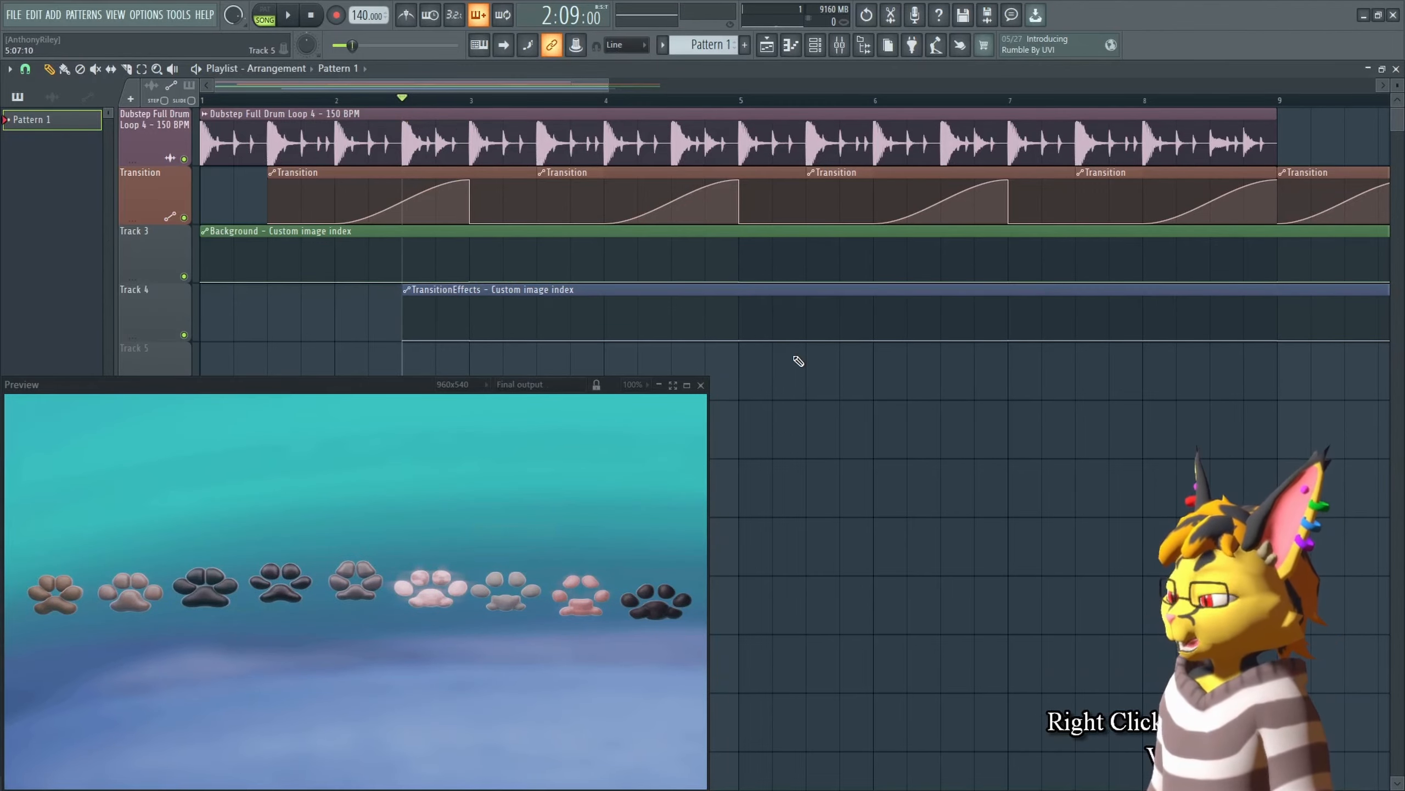
key("space")
key("space")
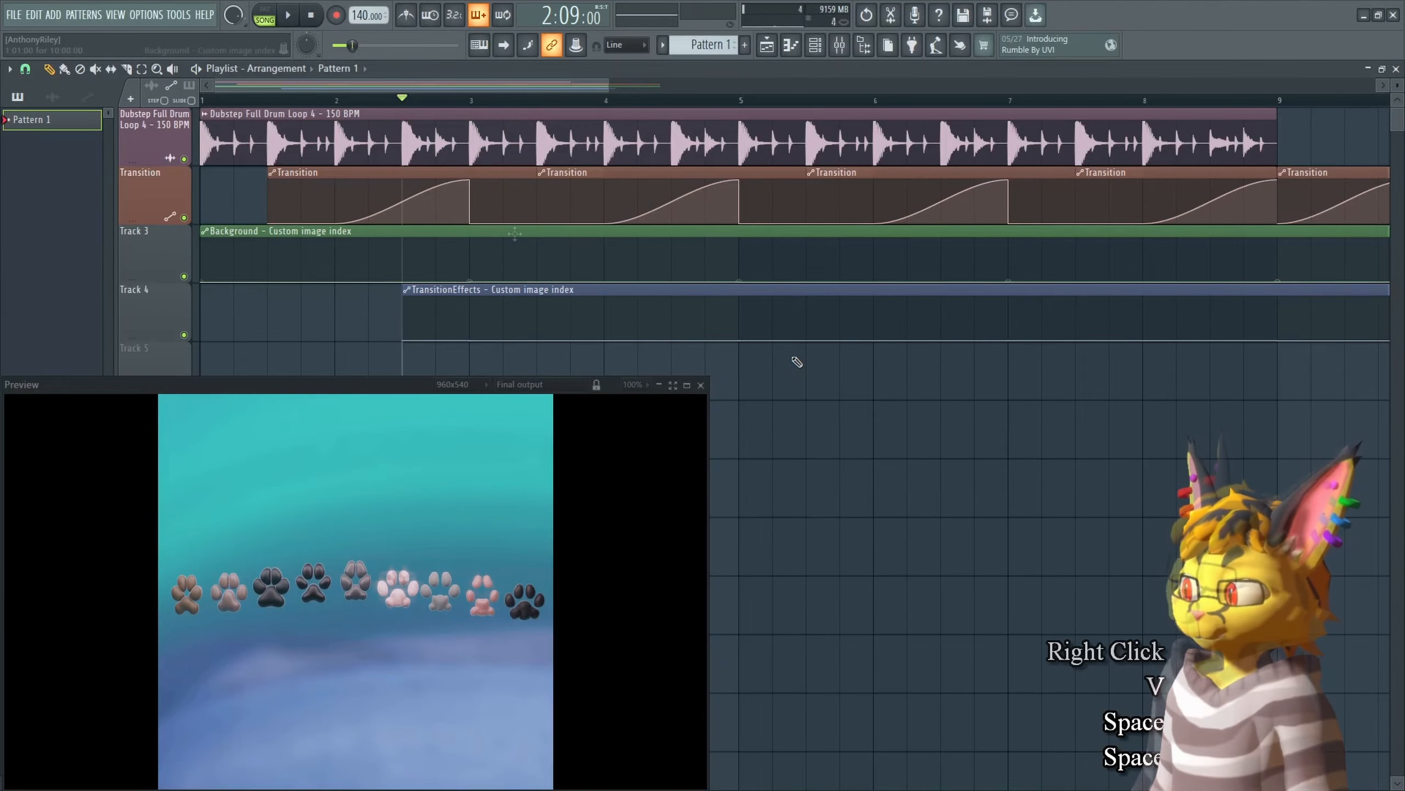
Step: Open the visualizer, add a new empty layer and move it in front of the Background layer
left_click(730, 248)
key("Tab")
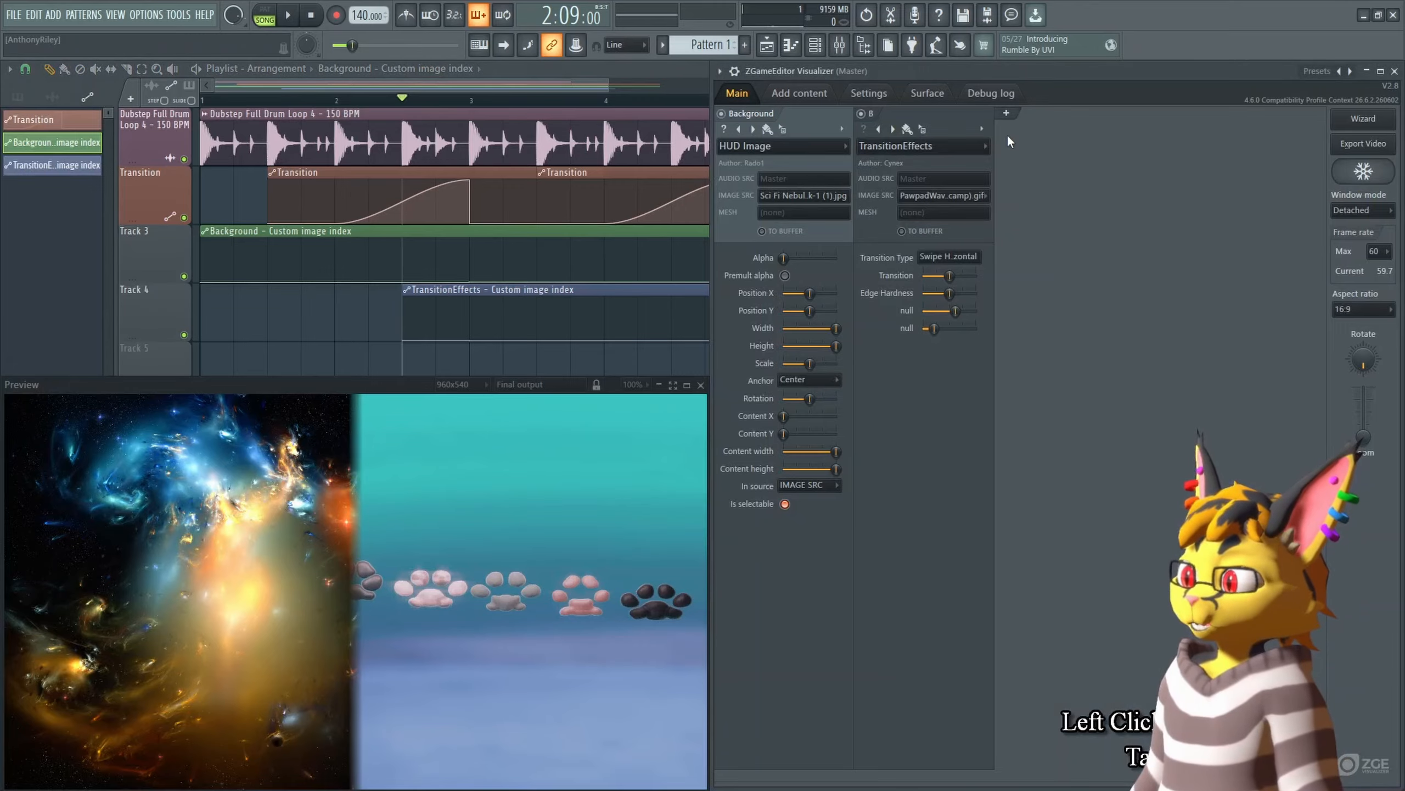
left_click(1007, 115)
left_click_drag(1063, 127, 806, 108)
left_click(788, 147)
mouse_move(785, 245)
left_click(880, 343)
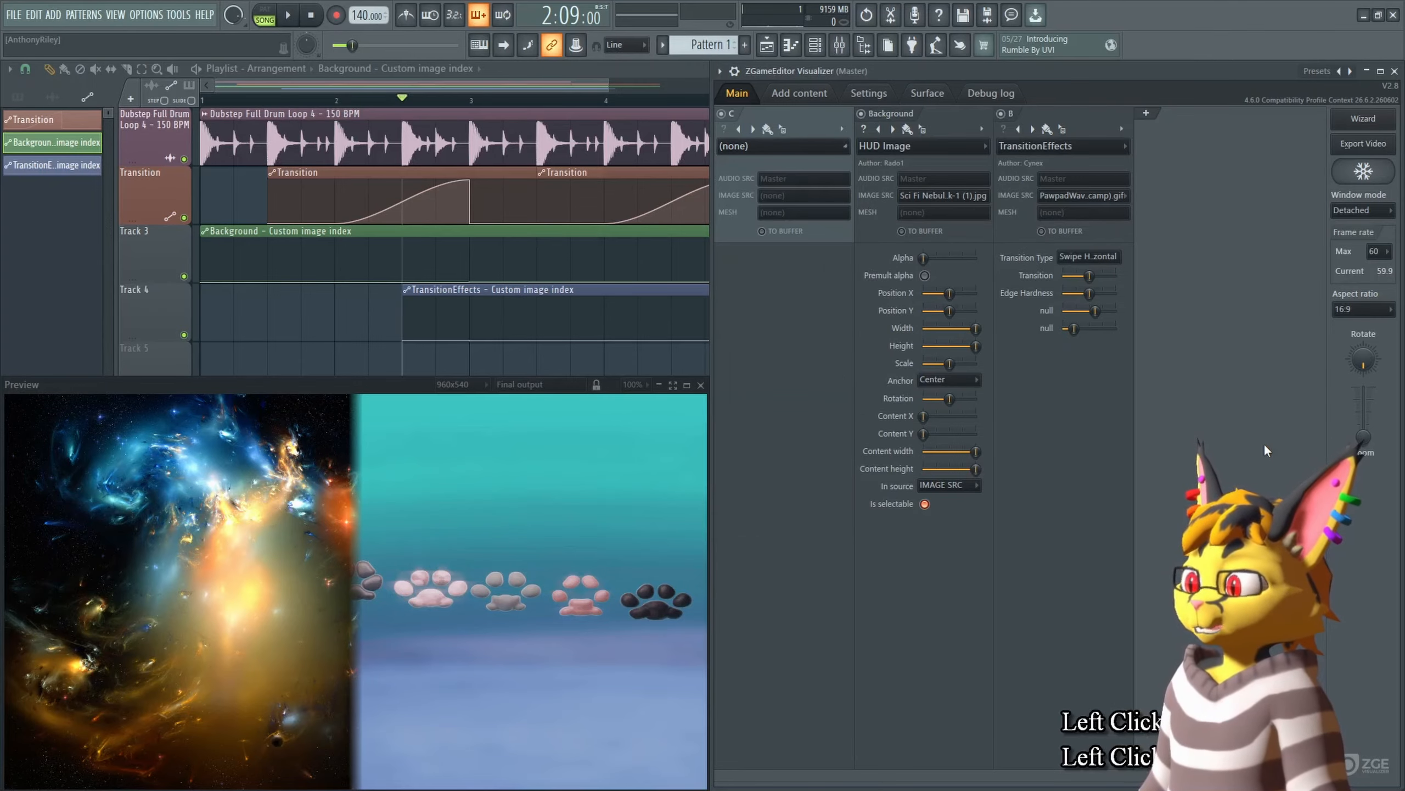
Step: Change the Background layer's effect to Image
left_click(858, 147)
mouse_move(913, 260)
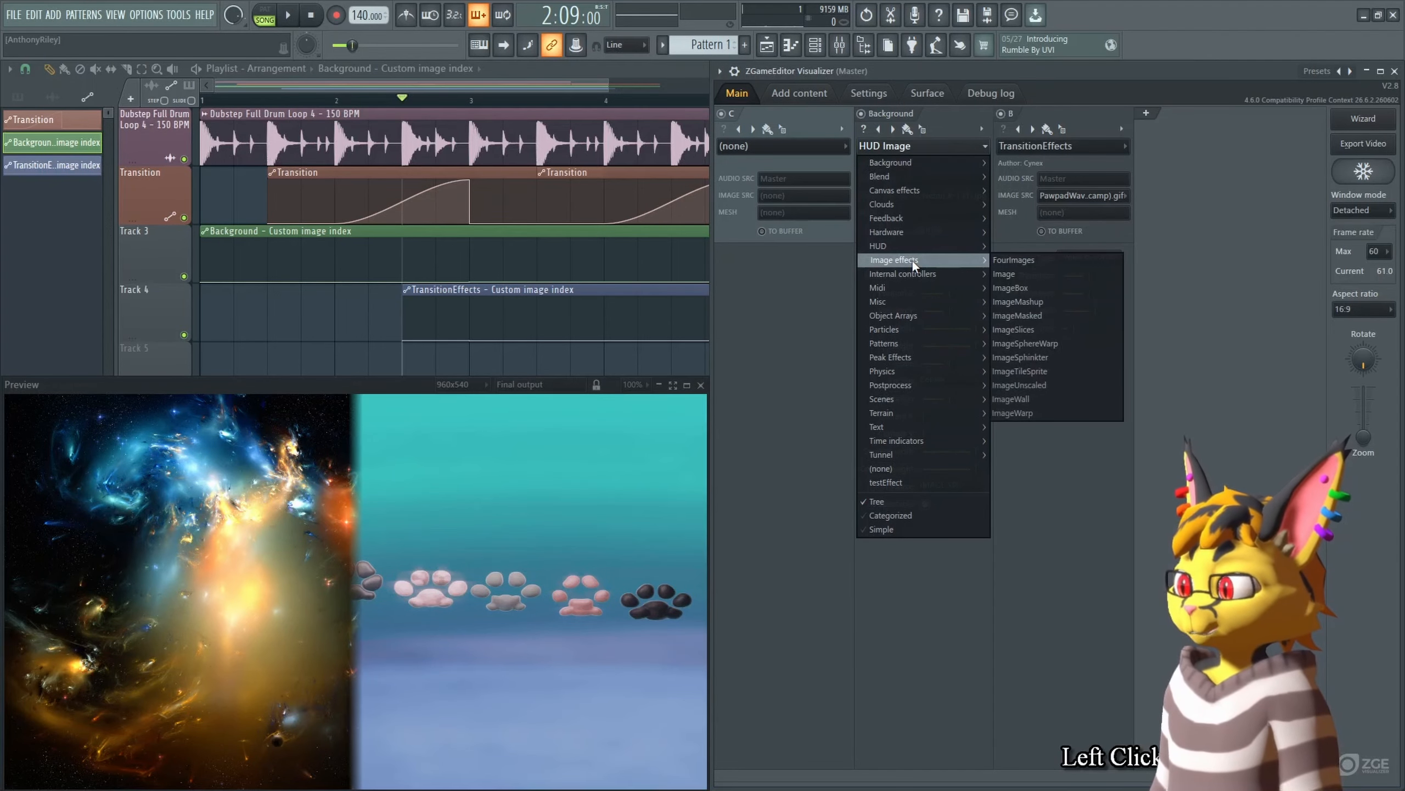
left_click(1082, 273)
Step: Play the arrangement from the start to preview the transition with the Image effect
left_click(222, 97)
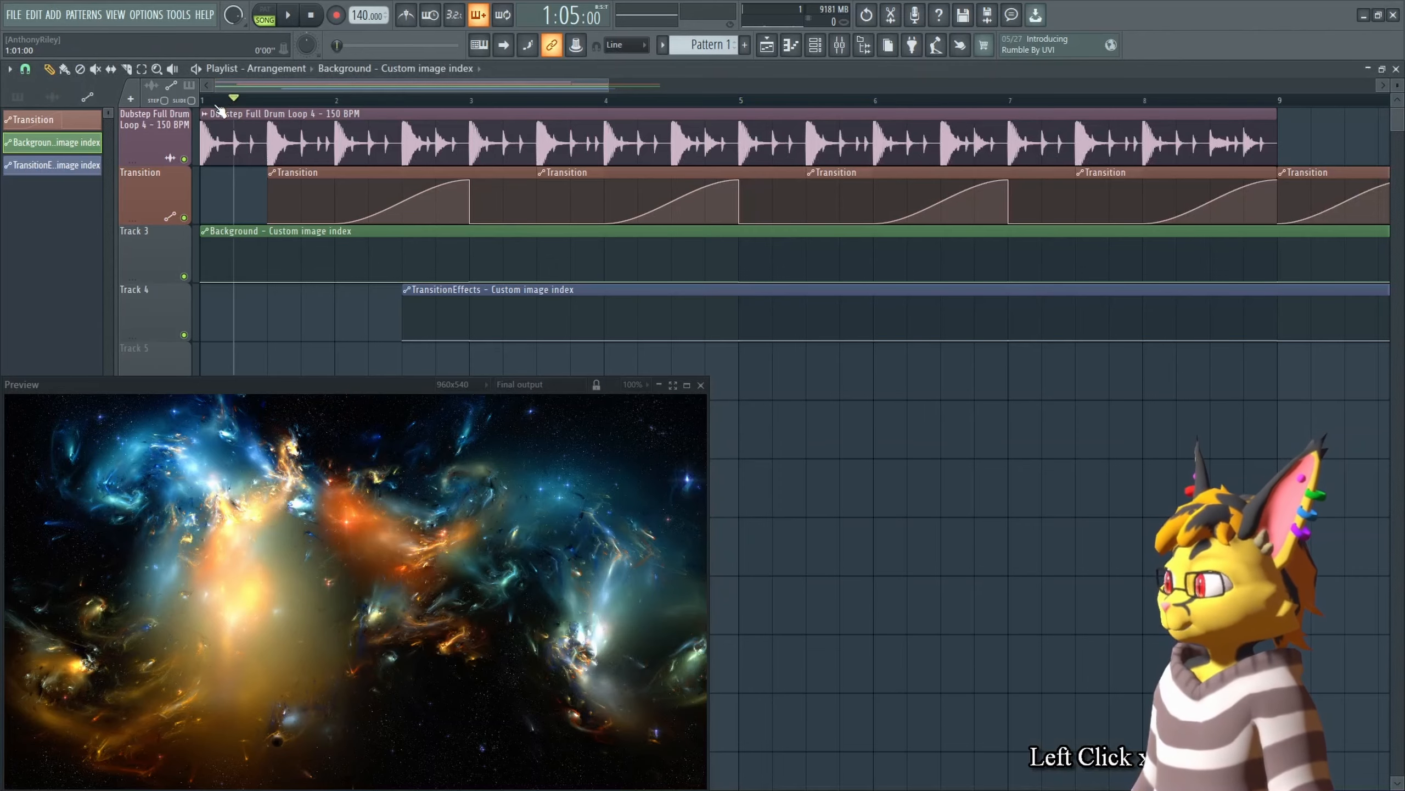
left_click(205, 100)
key("space")
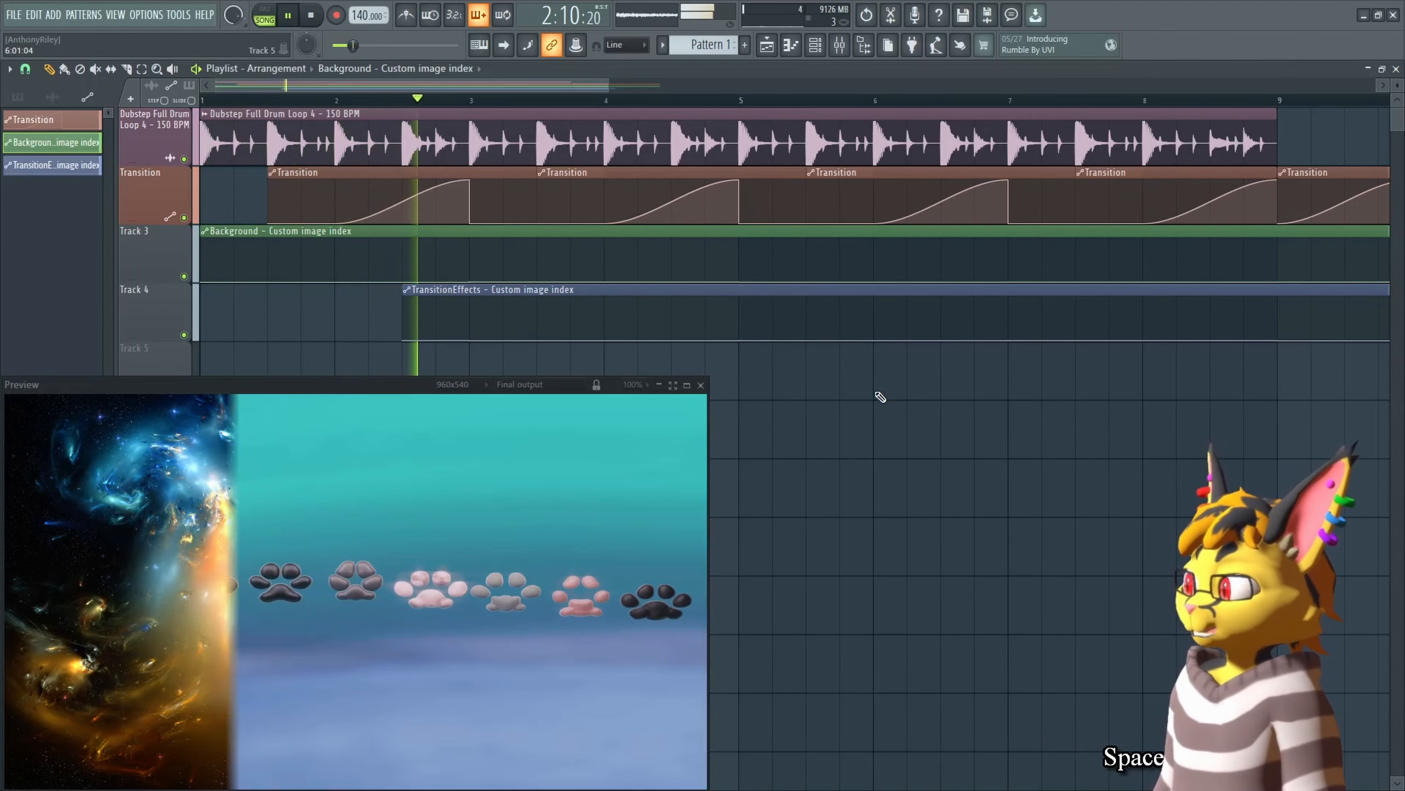
key("space")
key("Tab")
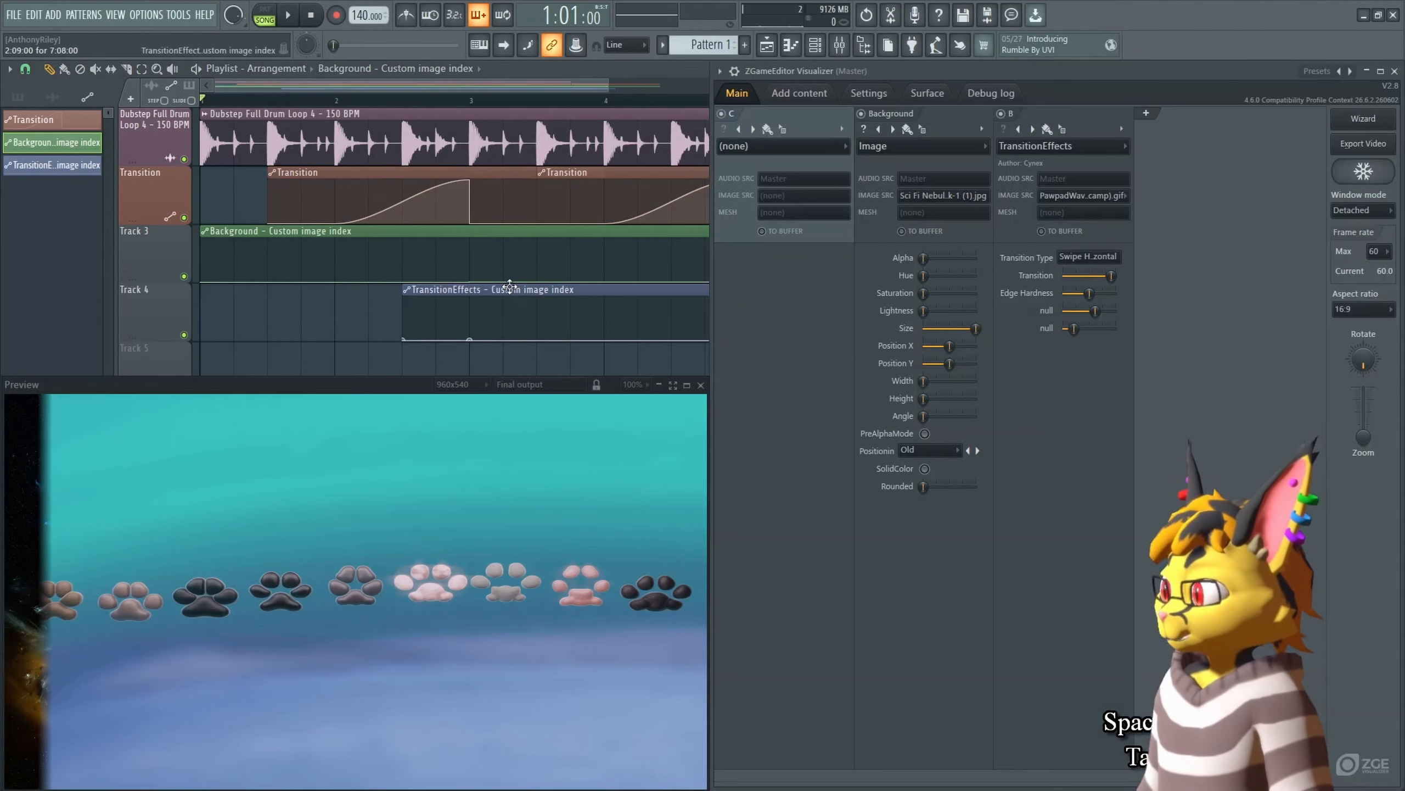
key("space")
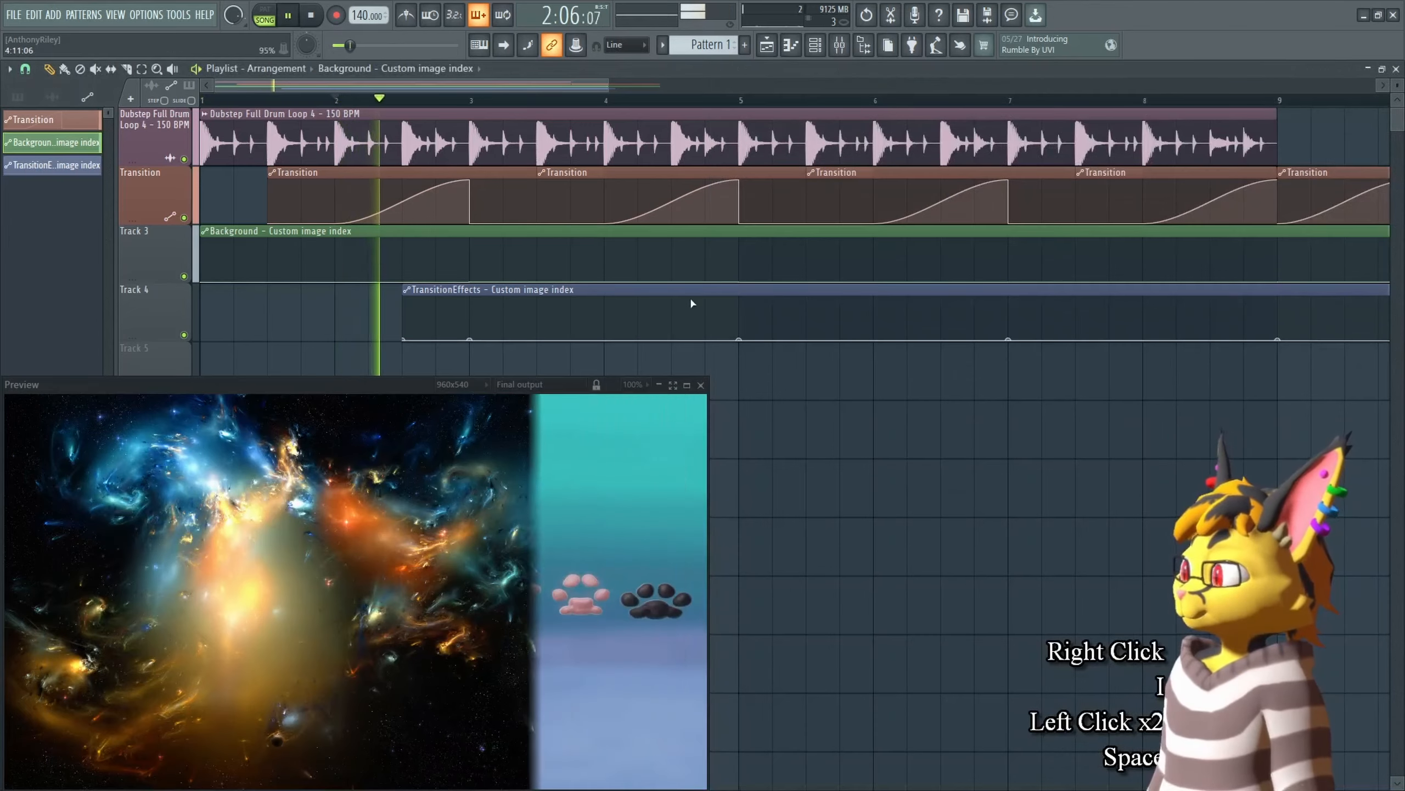
key("space")
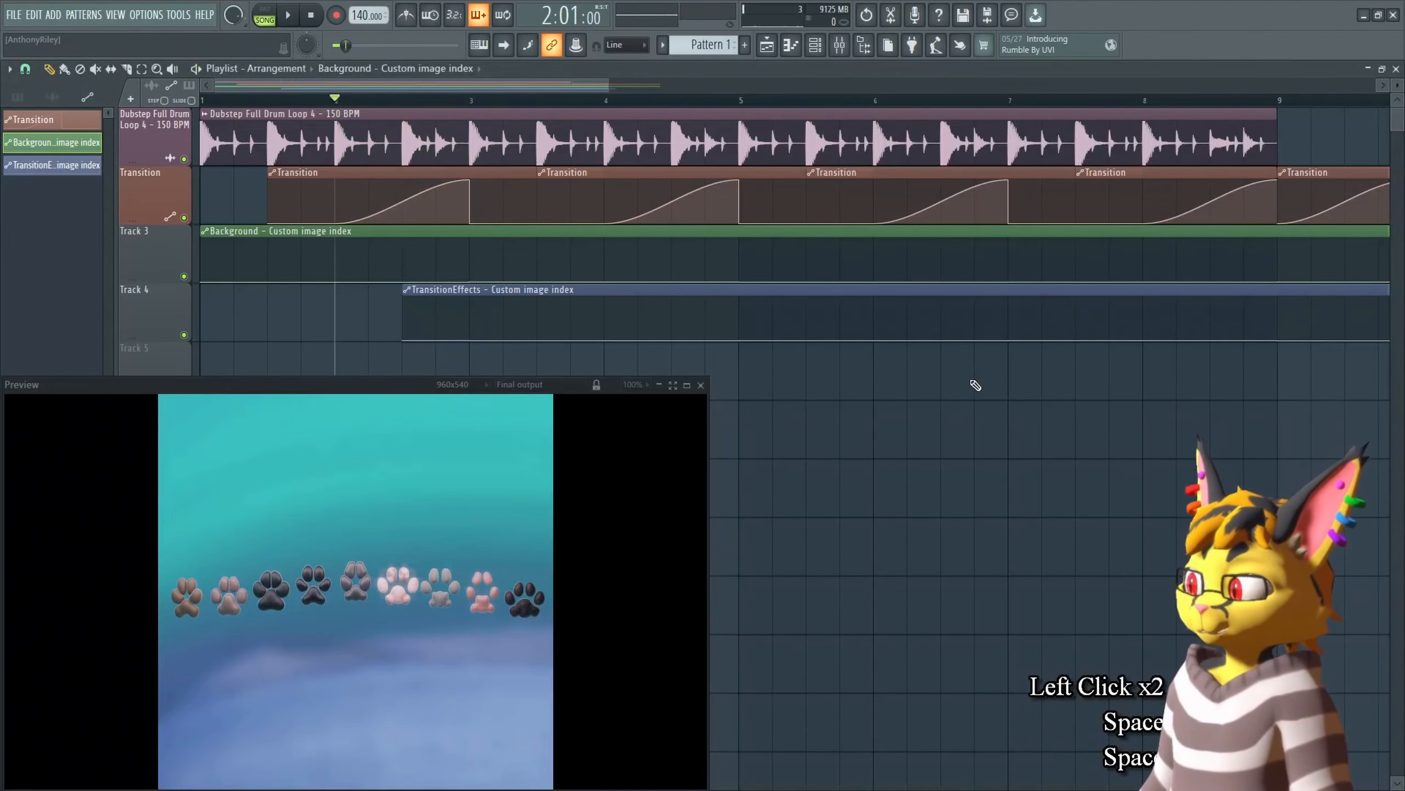
Step: At bar 3, adjust the Background Image effect's Size, Position X, Position Y and Width
left_click(479, 102)
key("Tab")
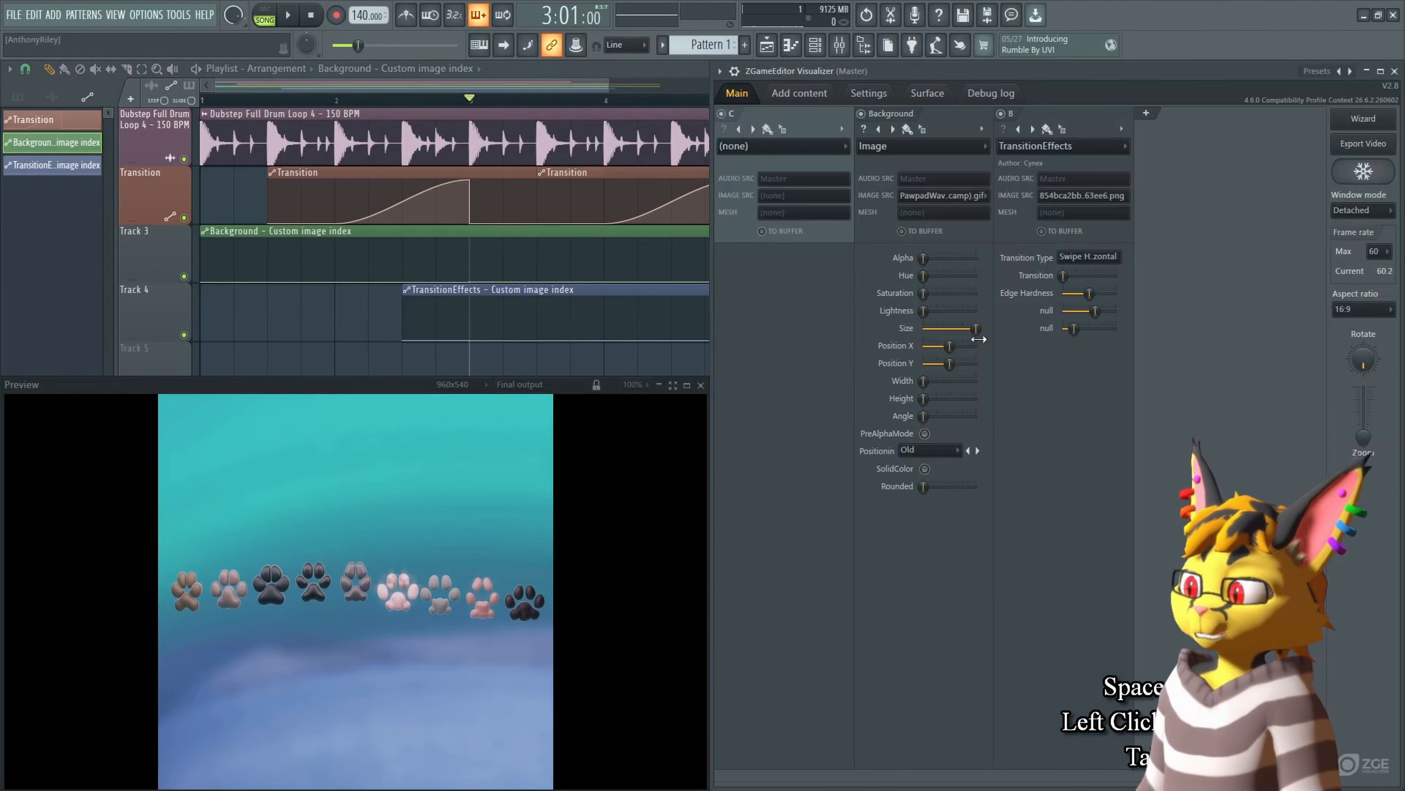
mouse_move(982, 331)
left_mouse_down()
mouse_move(965, 331)
mouse_move(981, 331)
left_mouse_up()
left_click(960, 347, "alt")
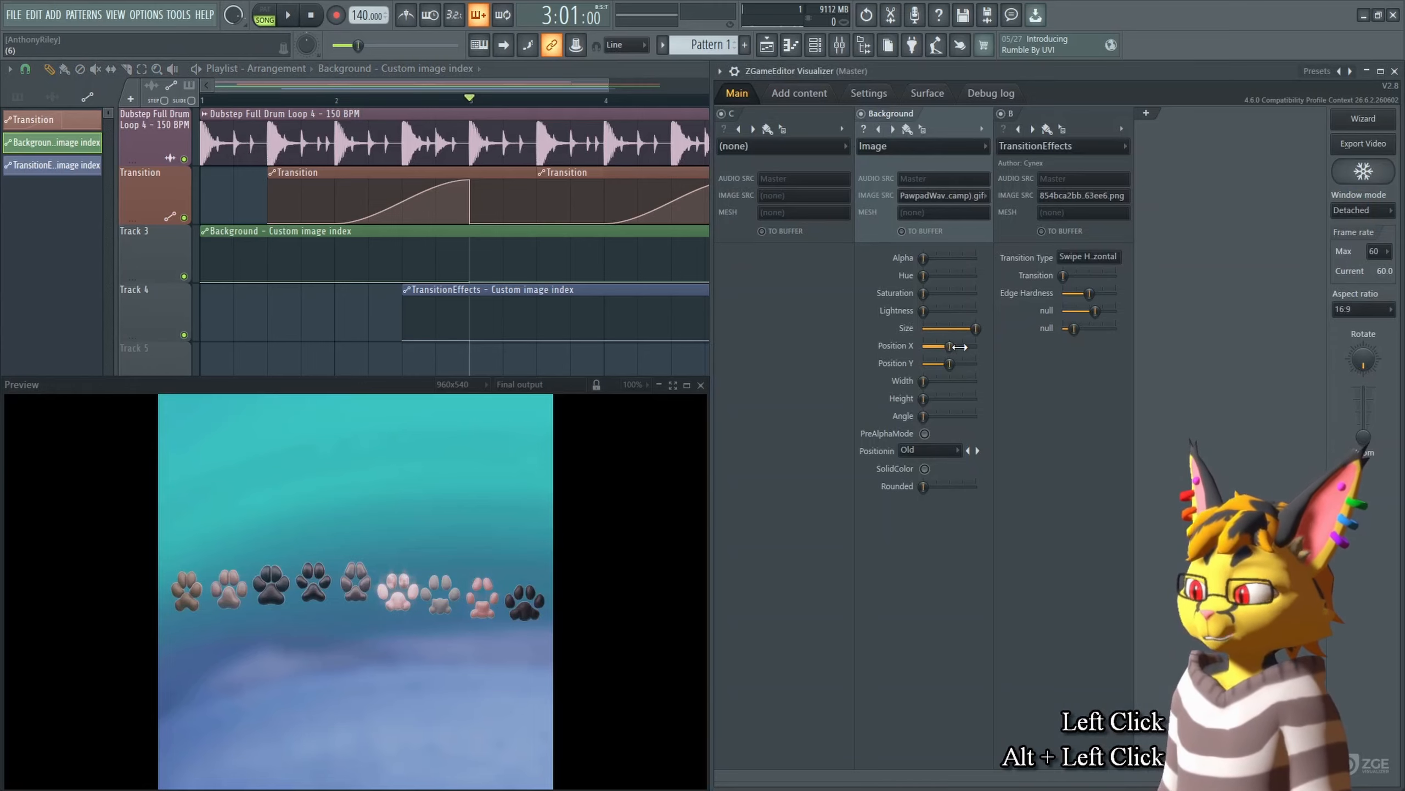
left_click(960, 364, "alt")
left_click_drag(923, 382, 1400, 398)
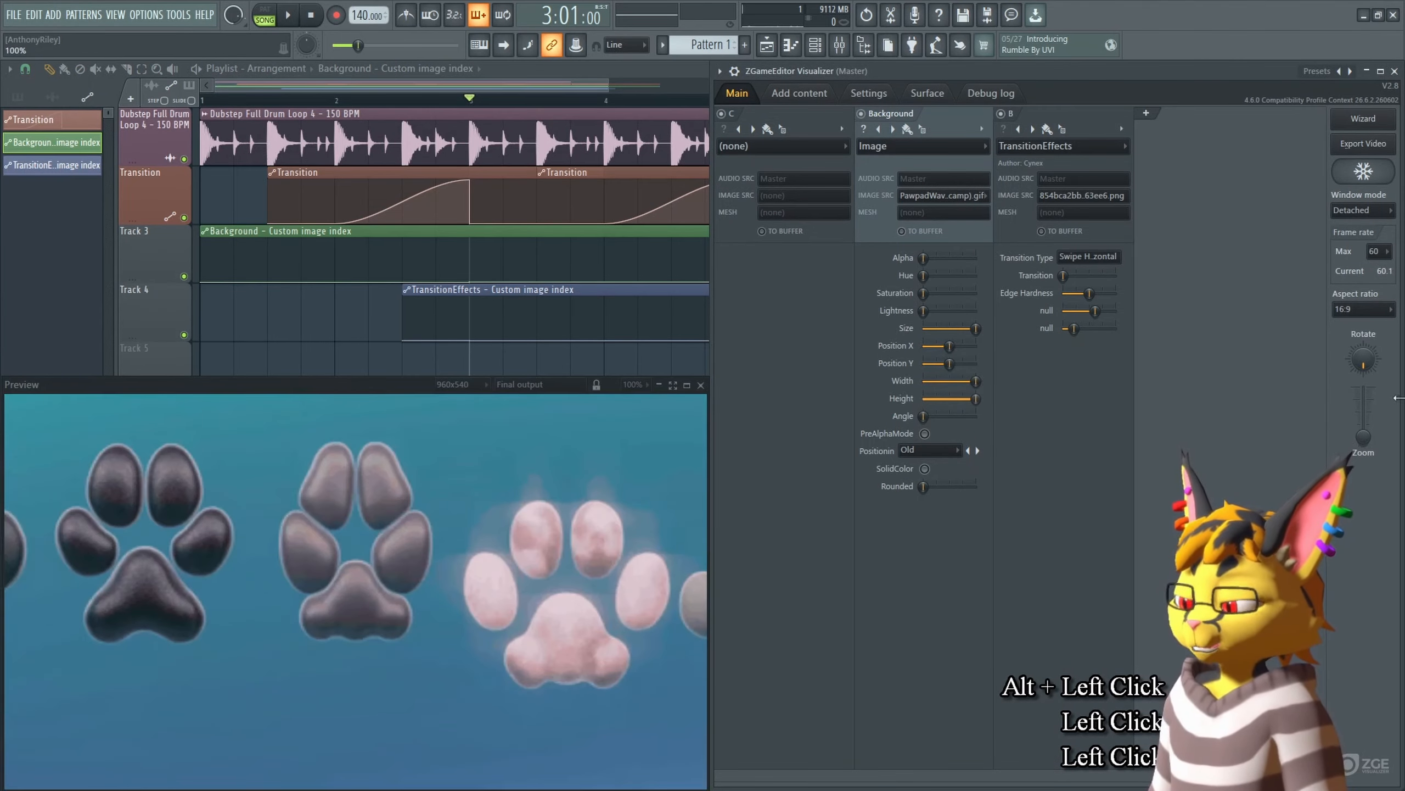
left_click_drag(976, 328, 968, 329)
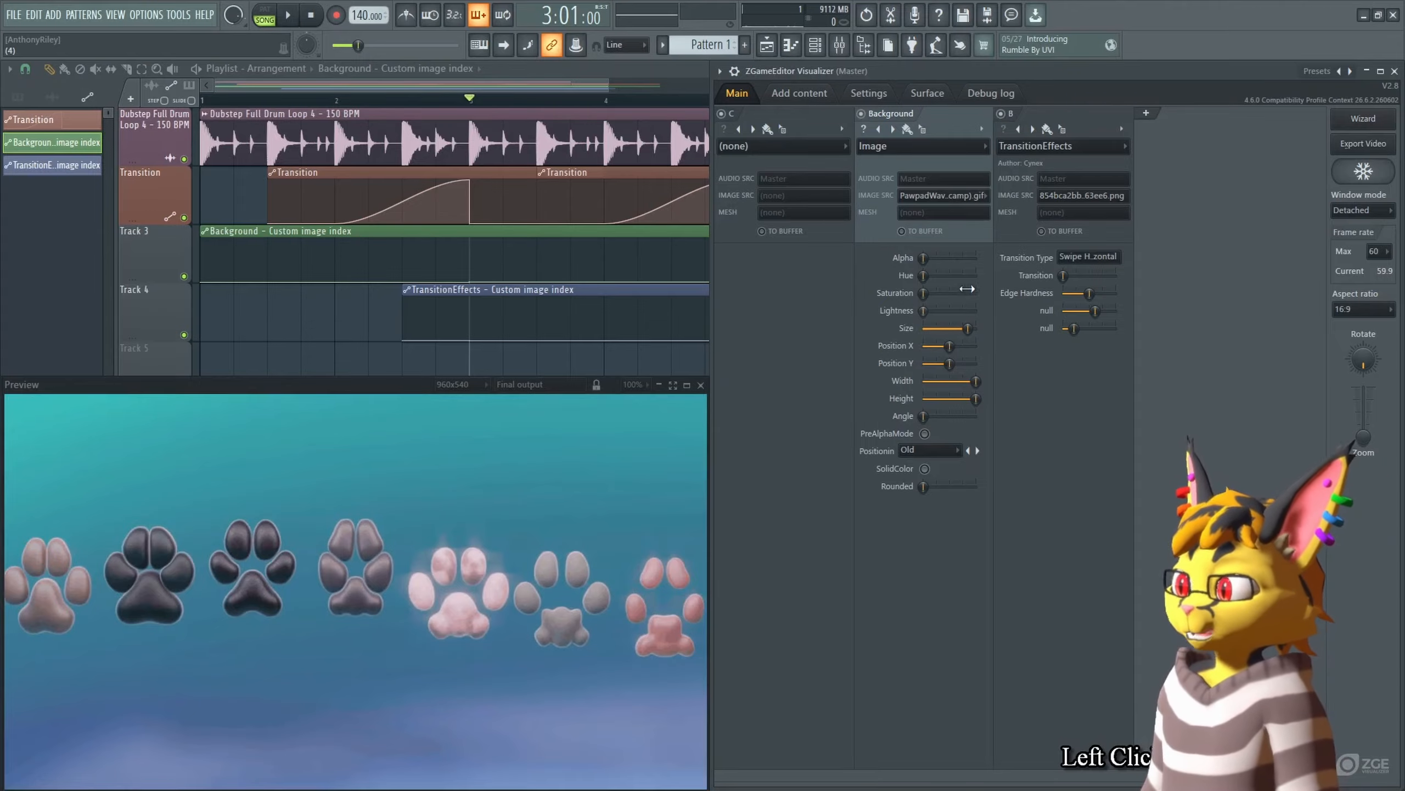
Step: Switch the Background layer's effect back to HUD Image
left_click(921, 146)
mouse_move(952, 253)
left_click(1052, 347)
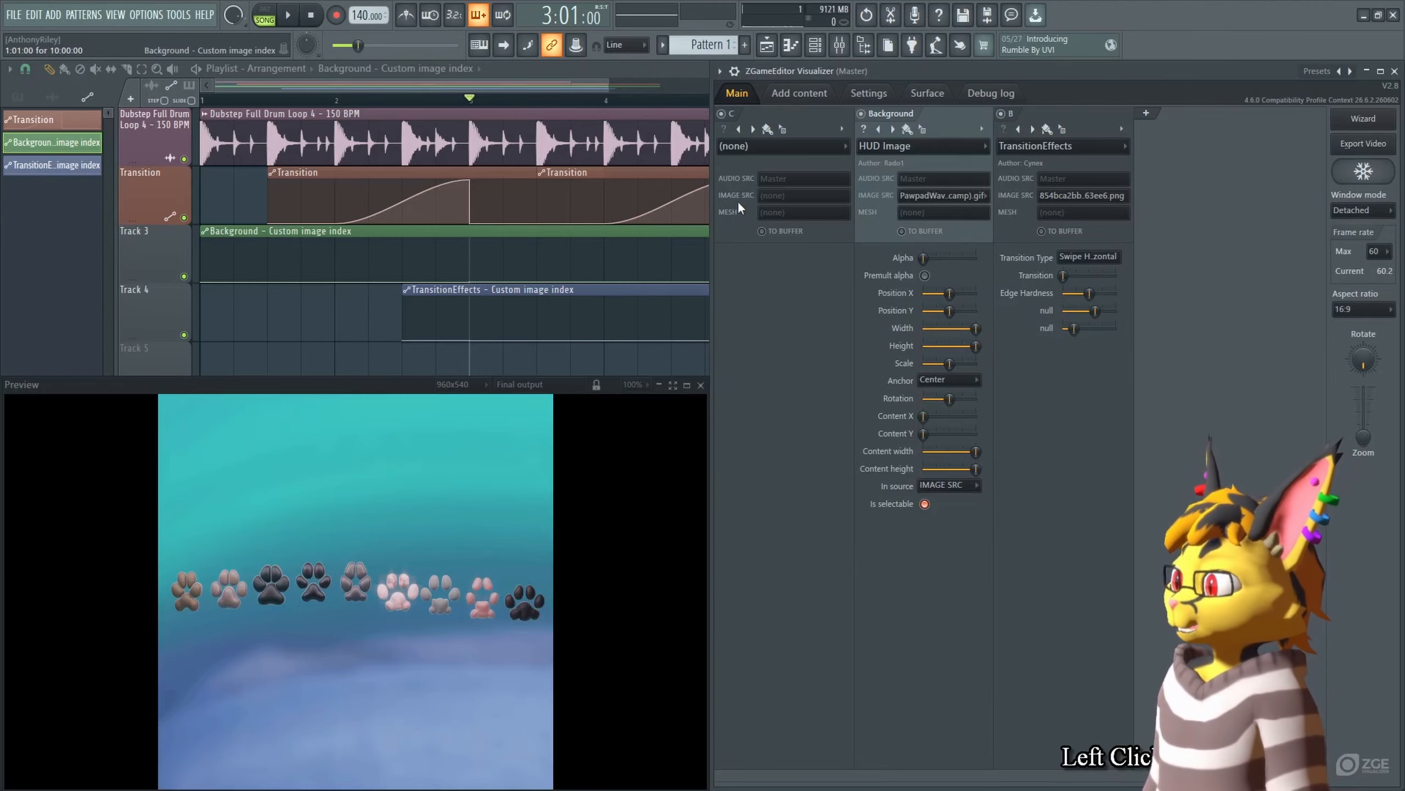
Step: Set the new first layer's effect to HUD Image
left_click(841, 146)
mouse_move(782, 261)
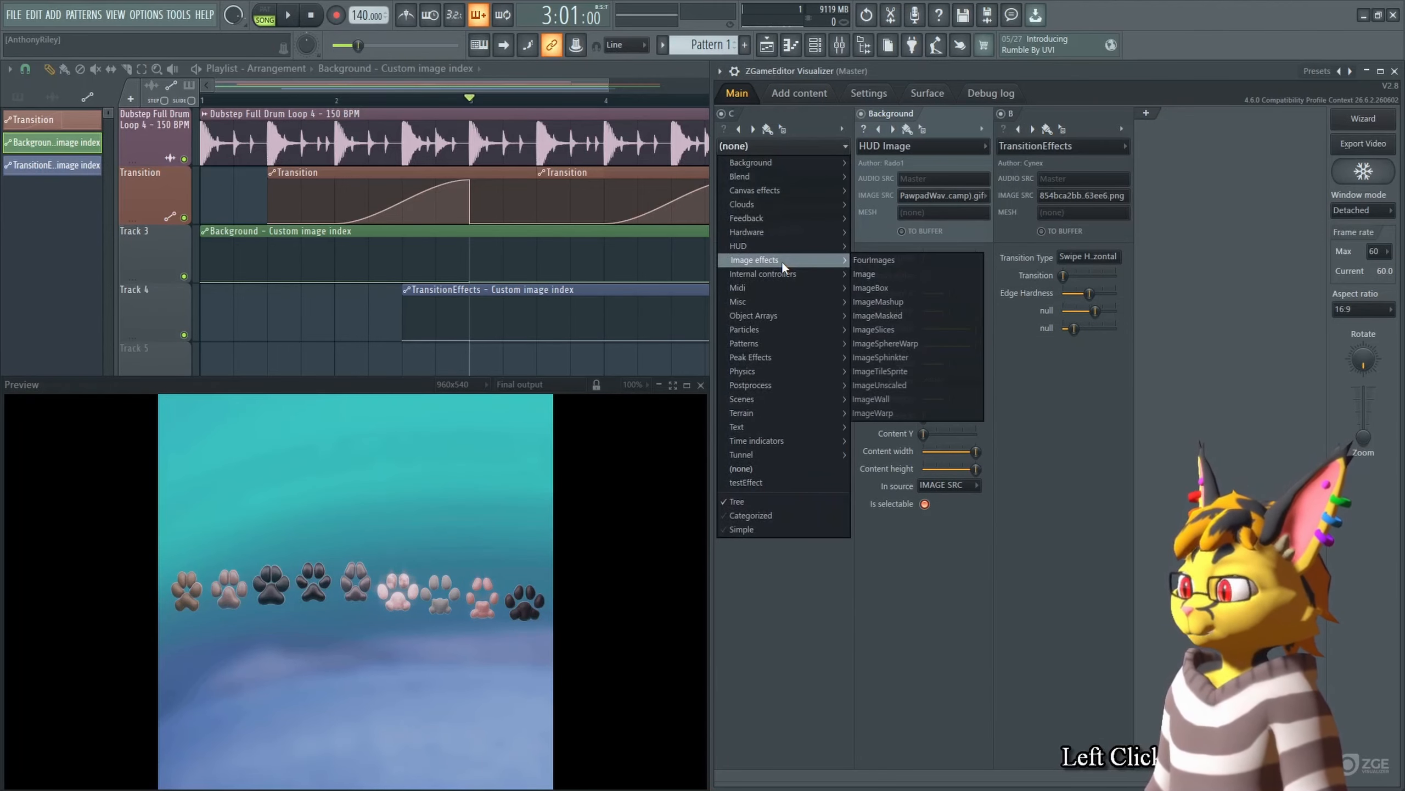
left_click(880, 344)
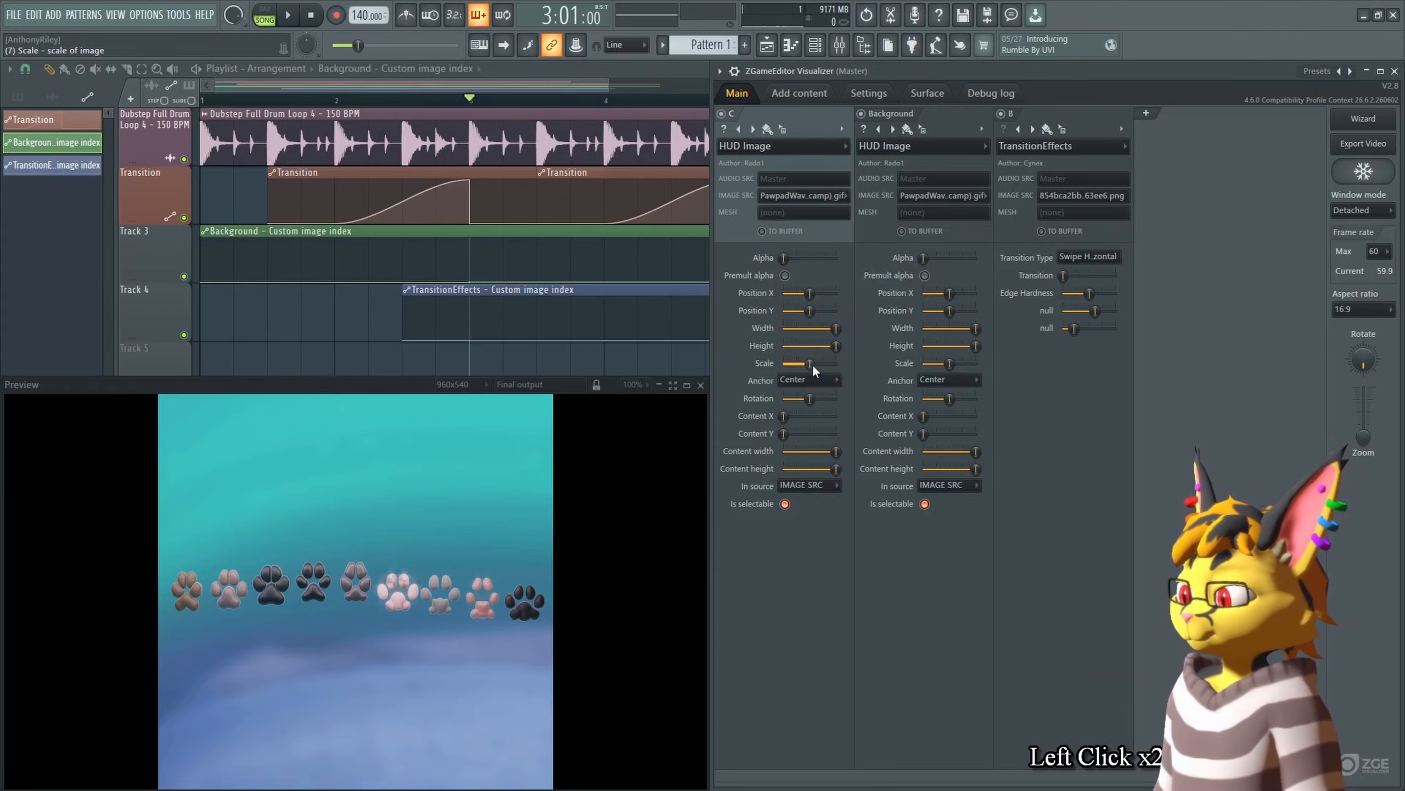
Step: Disable the Background layer and increase the new layer's Scale so the paw image fills the preview
left_click(861, 113)
left_click_drag(810, 364, 830, 364)
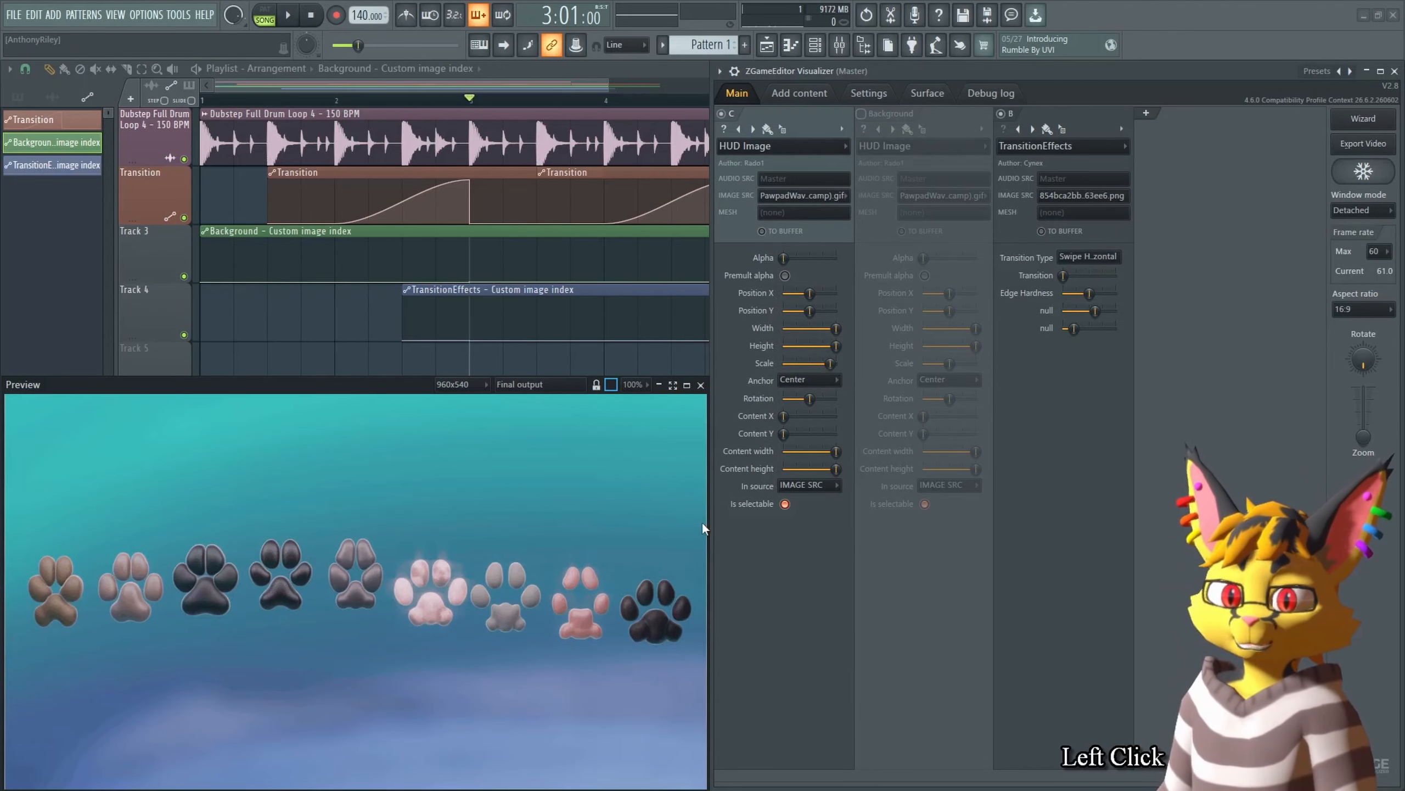
left_click(687, 384)
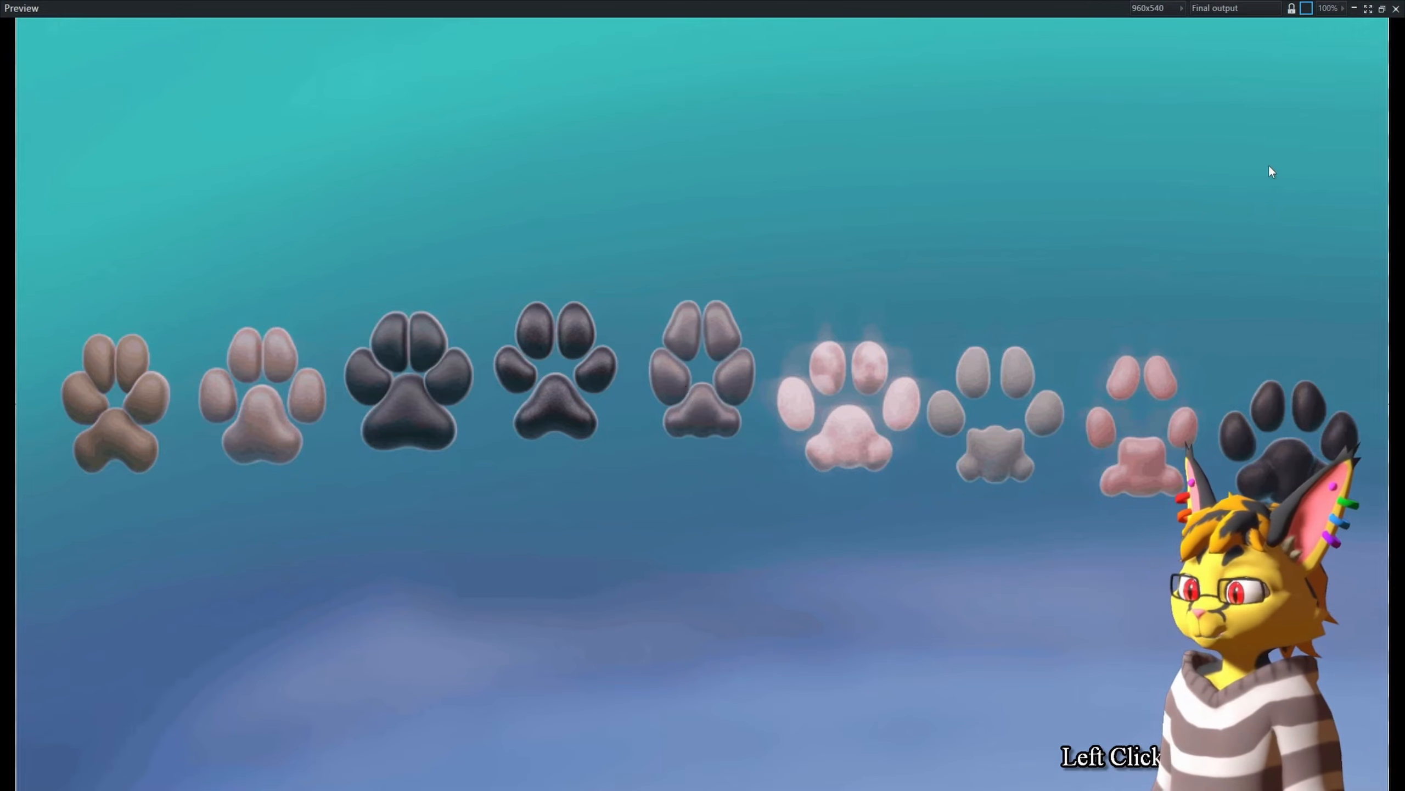
left_click(1382, 8)
left_click(830, 363, "alt")
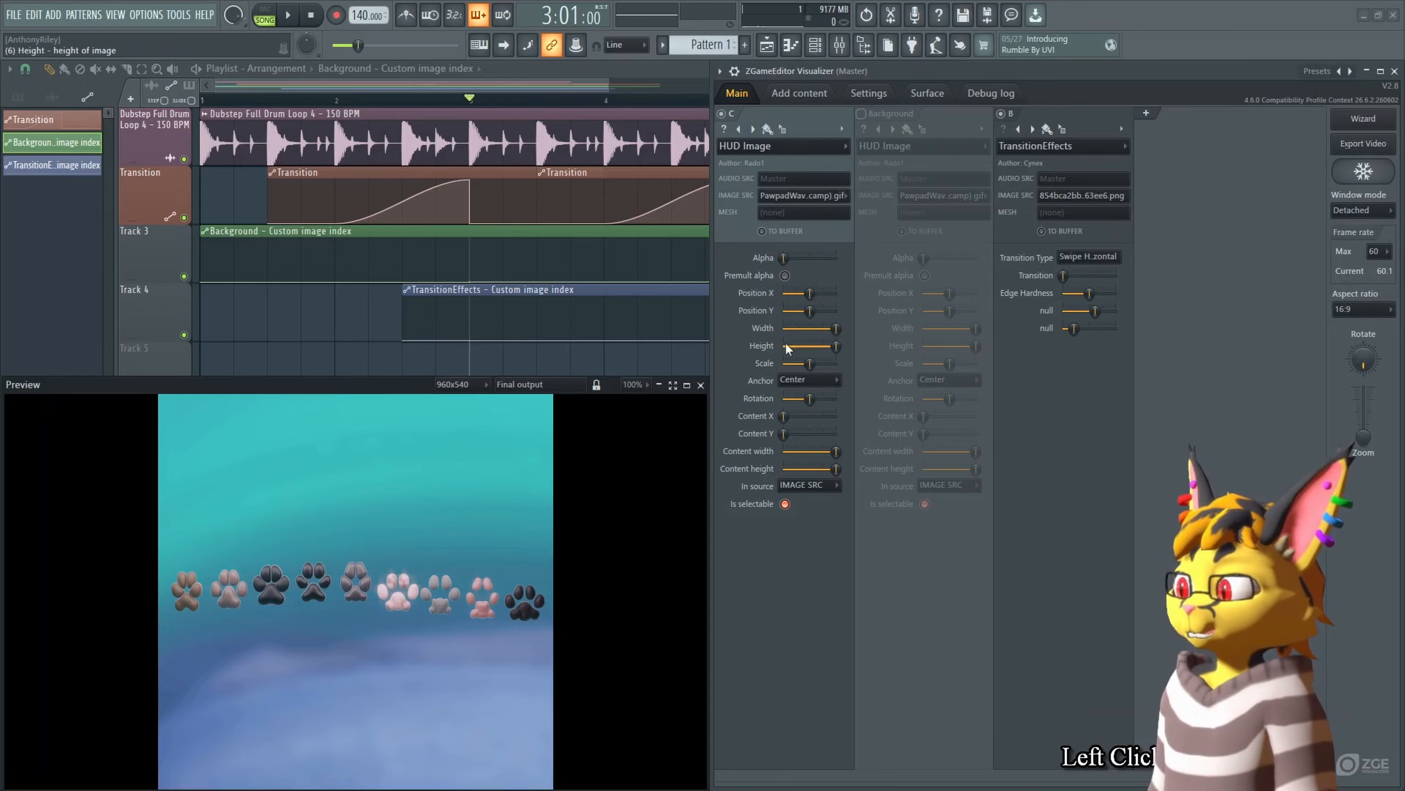
left_click_drag(810, 364, 829, 363)
left_click(883, 368, "ctrl")
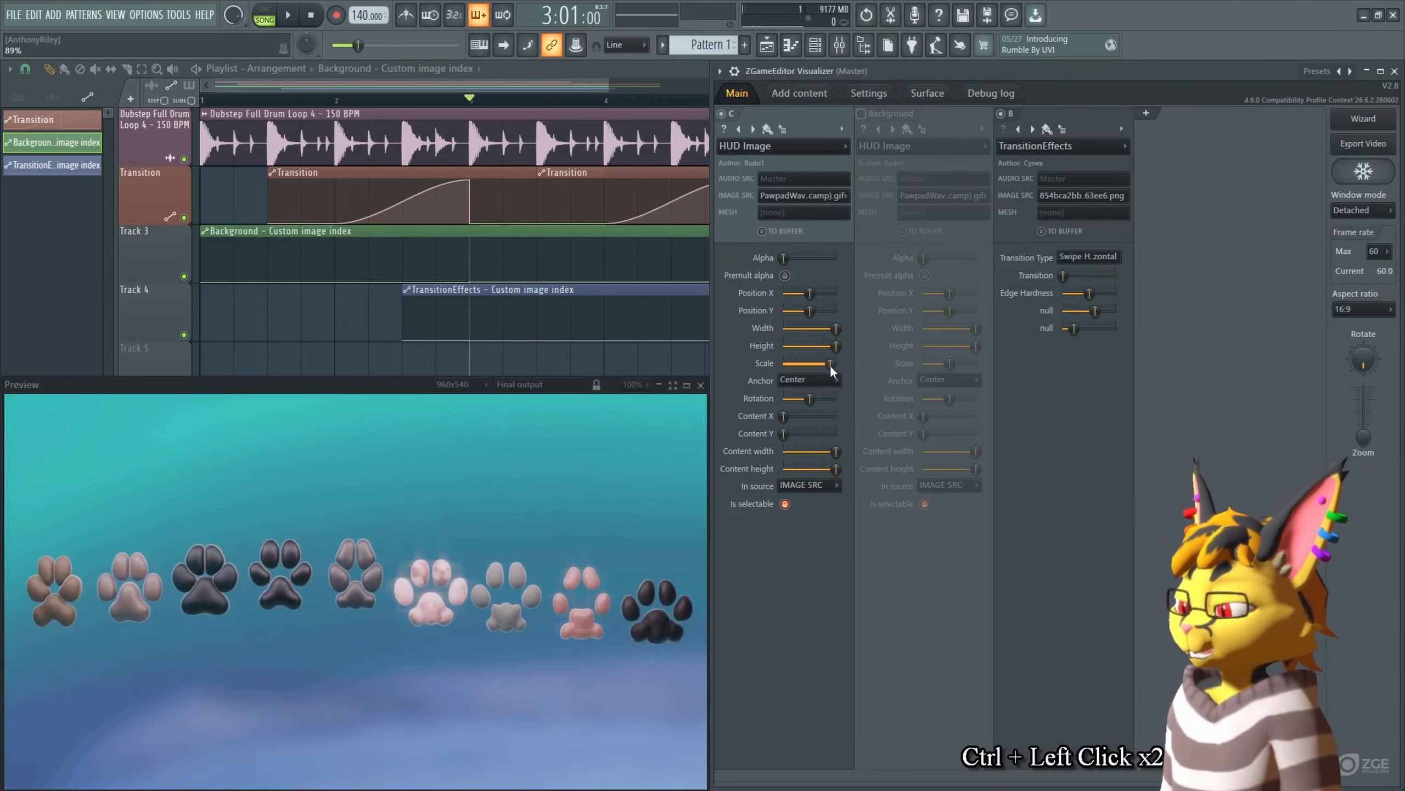
Step: Rename the new layer as PawWave and turn on its To Buffer output
left_click(841, 128)
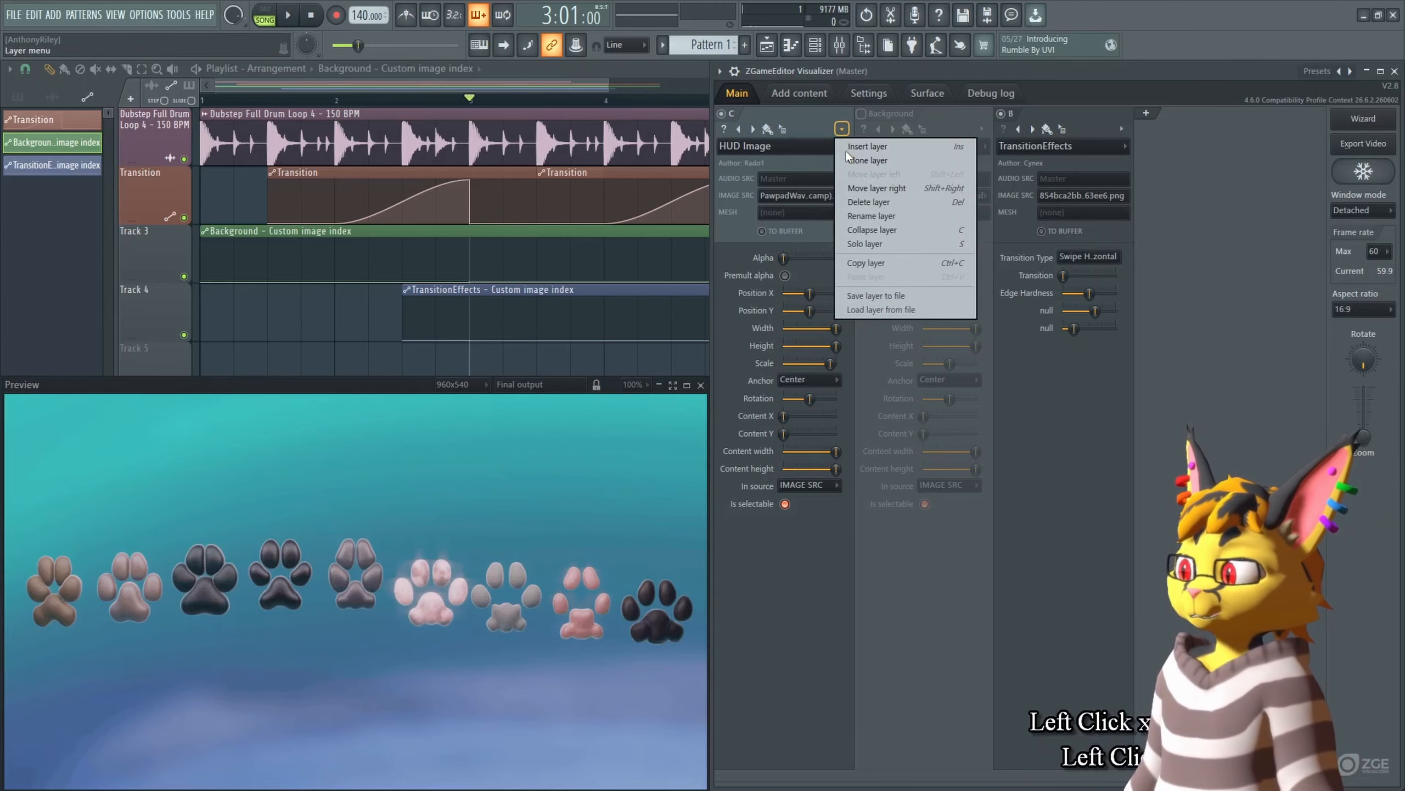
left_click(902, 211)
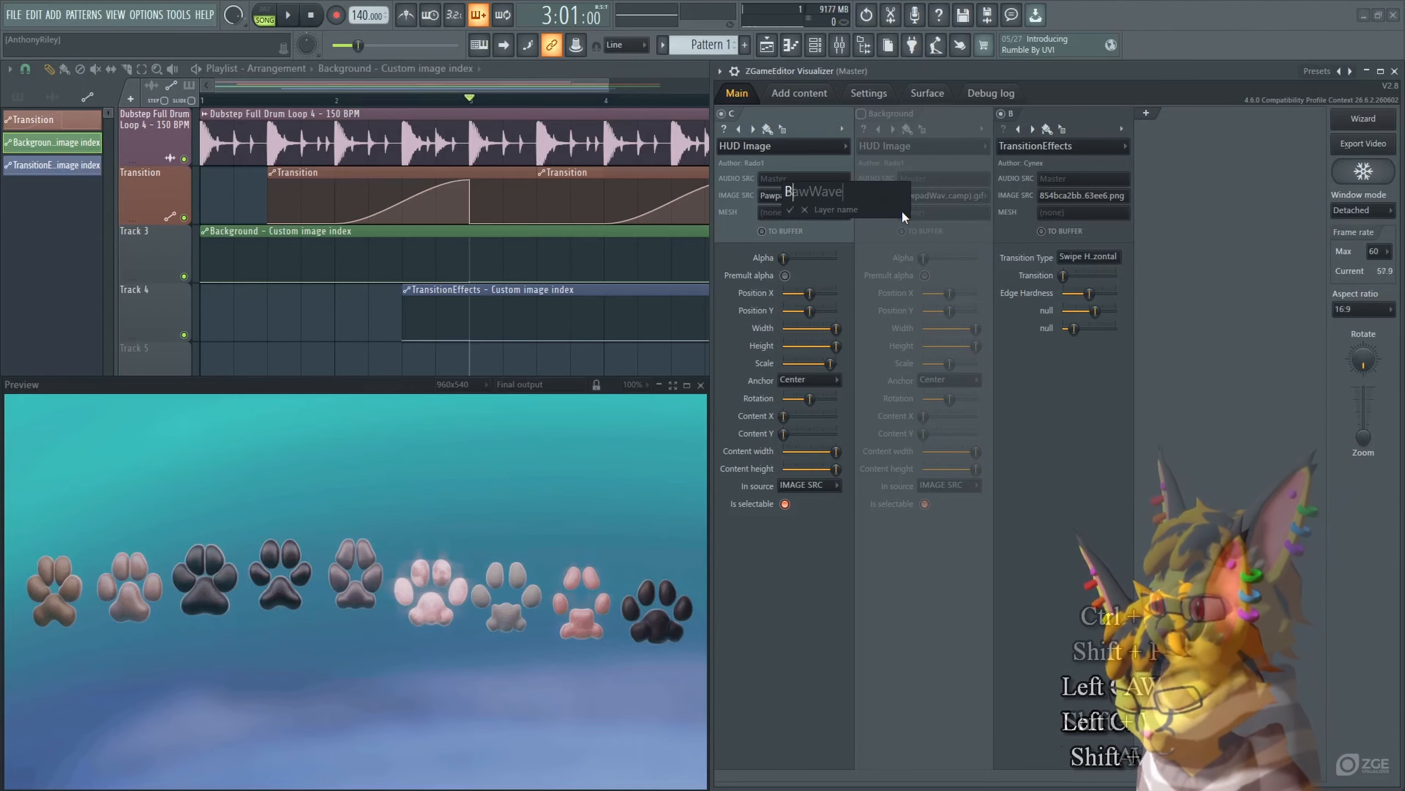
key("Return")
left_click(762, 232)
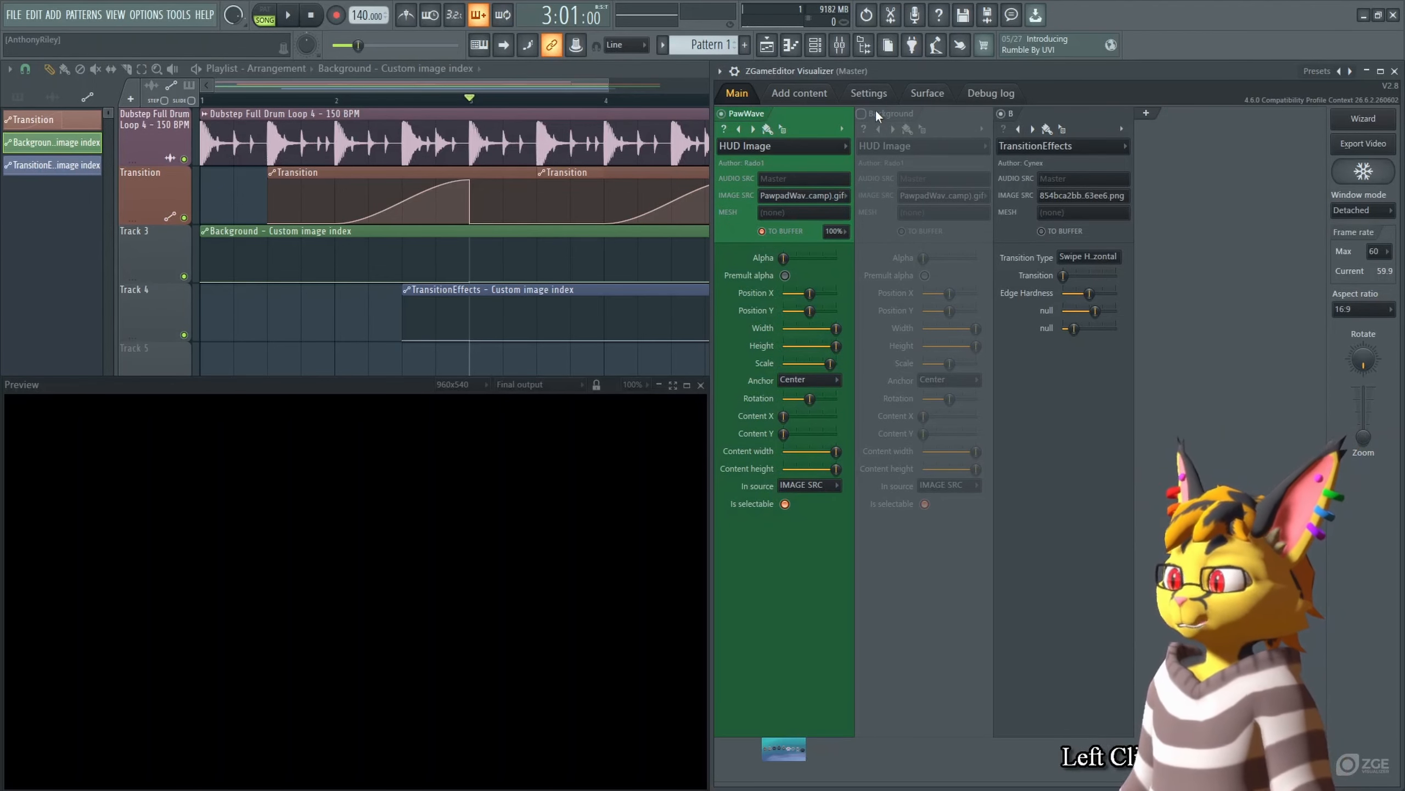
Step: Re-enable the Background layer and set its image source to Sci Fi Nebula Wallpapers Collection Pack-1 (1).jpg
left_click(861, 113)
left_click(943, 196)
left_click(943, 244)
Step: Copy the Background automation point's value and paste it onto the first two TransitionEffects automation points
right_click(469, 281)
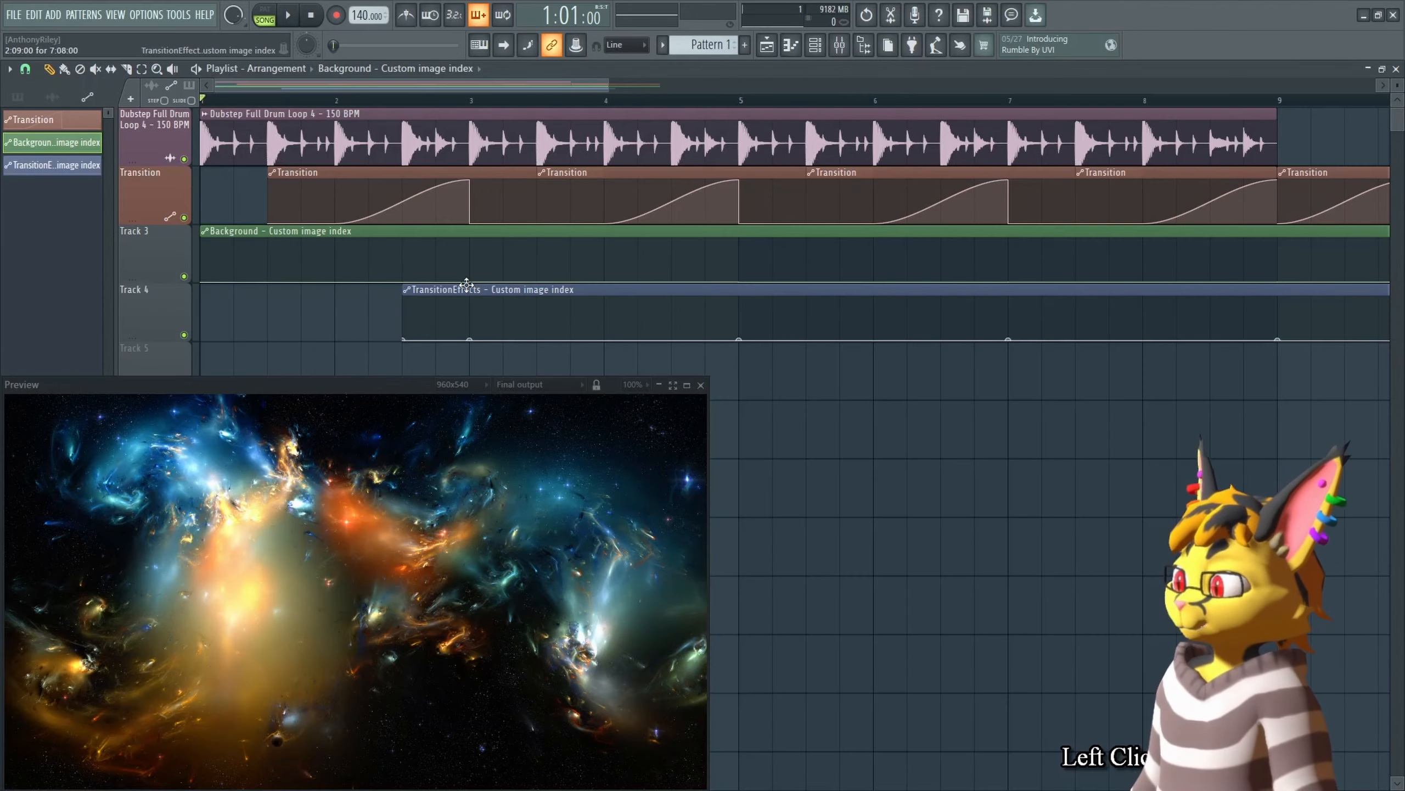
right_click(469, 281)
key("c")
right_click(404, 339)
key("v")
right_click(470, 339)
key("v")
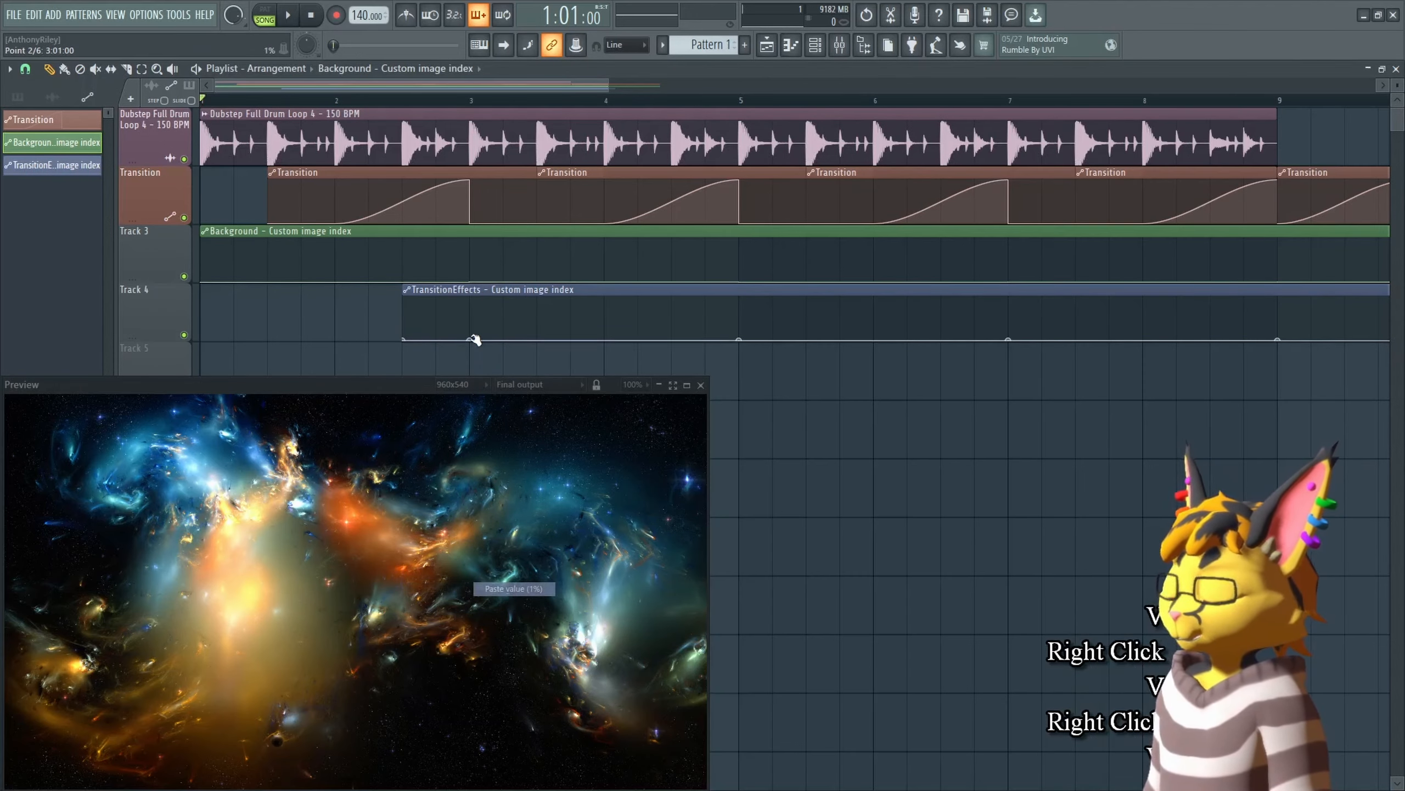
Step: Paste the PawWave buffer output as the TransitionEffects image source and play the arrangement to preview it
key("Tab")
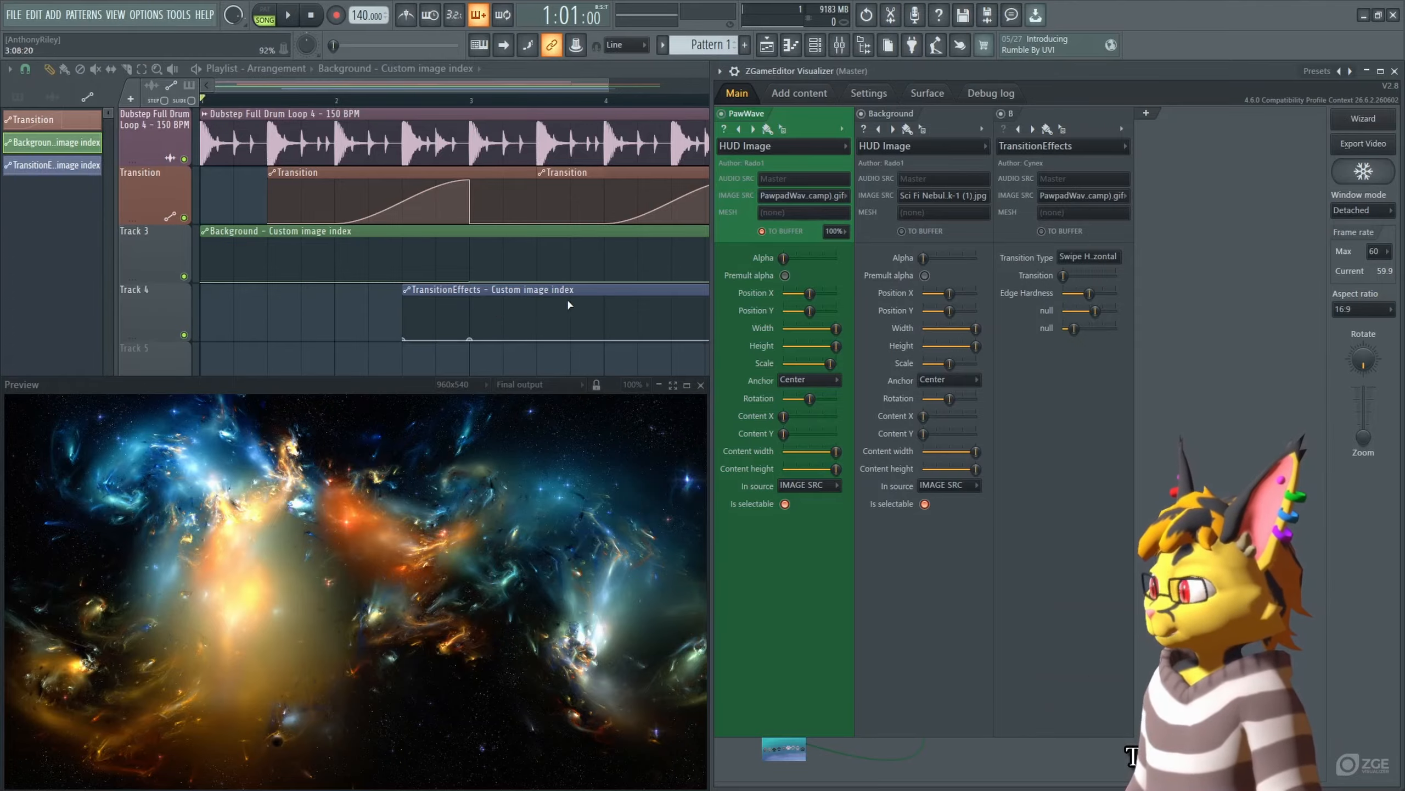
right_click(584, 366)
left_click(595, 313)
key("Tab")
right_click(1076, 201)
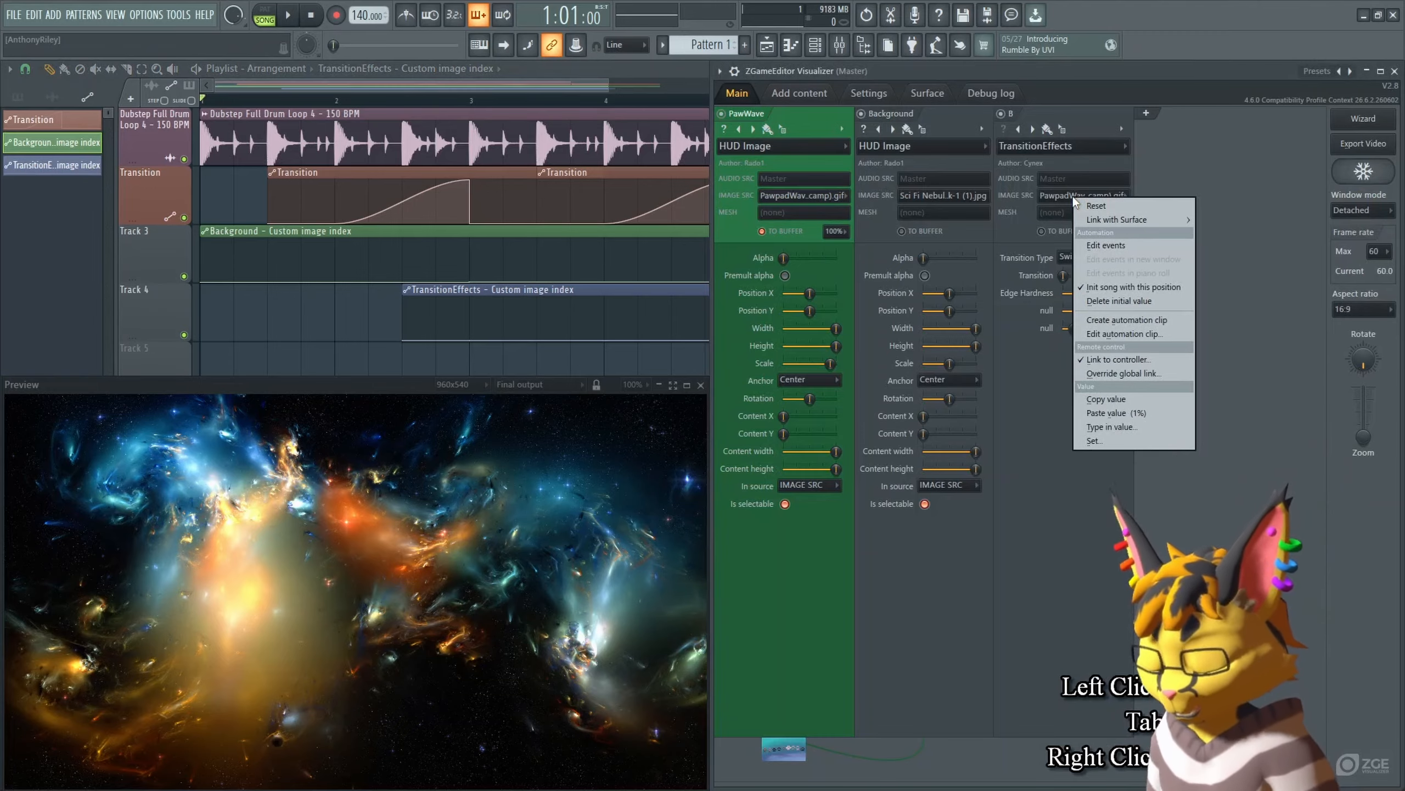
key("v")
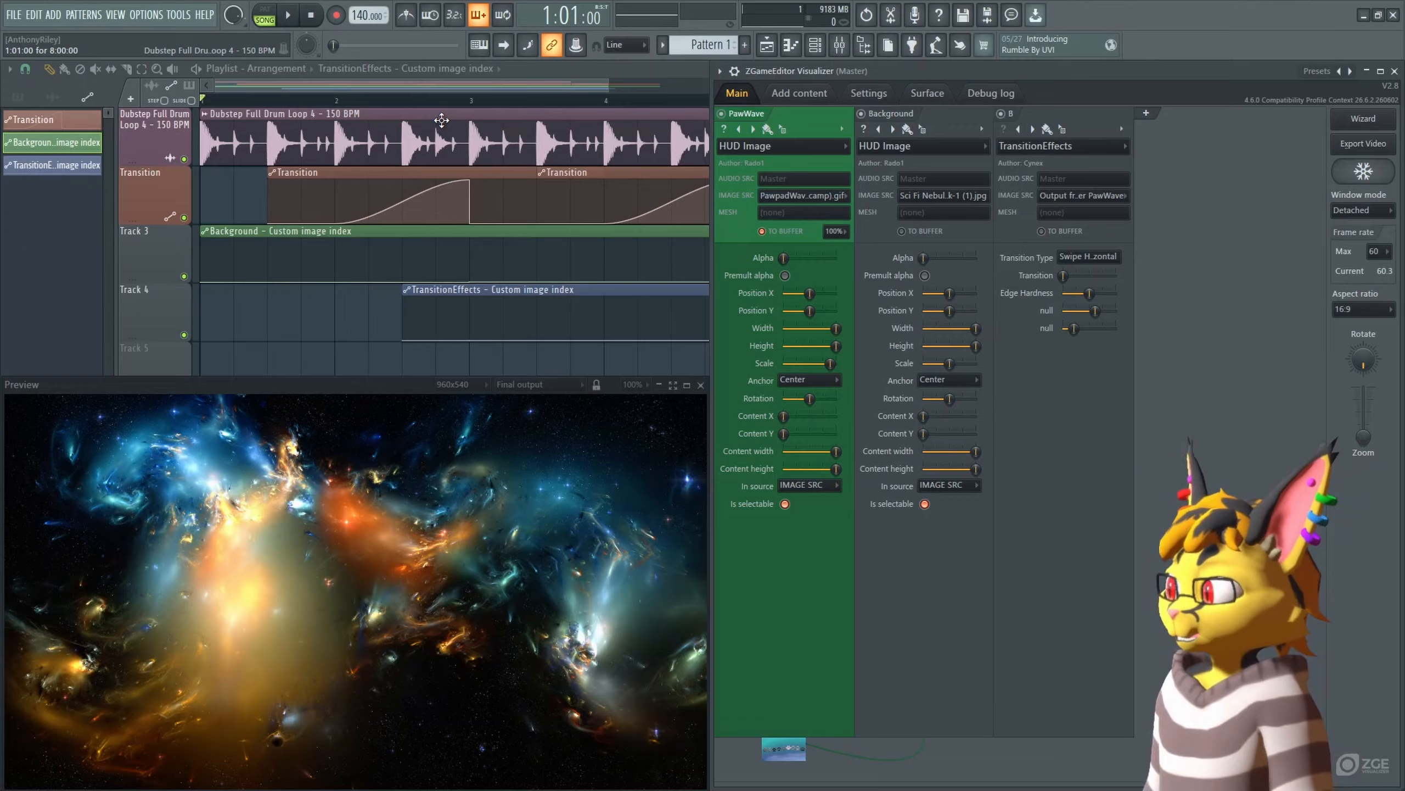
key("space")
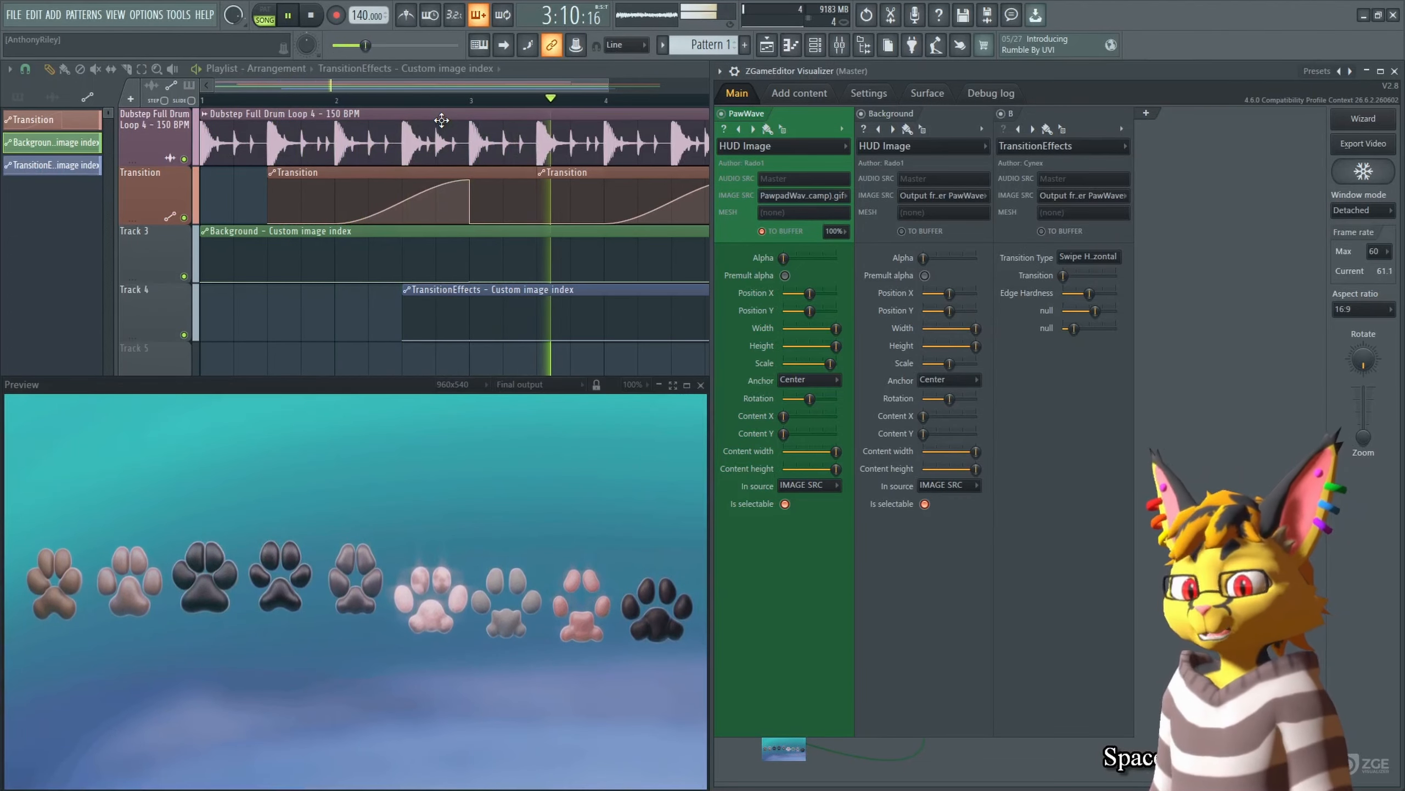
key("space")
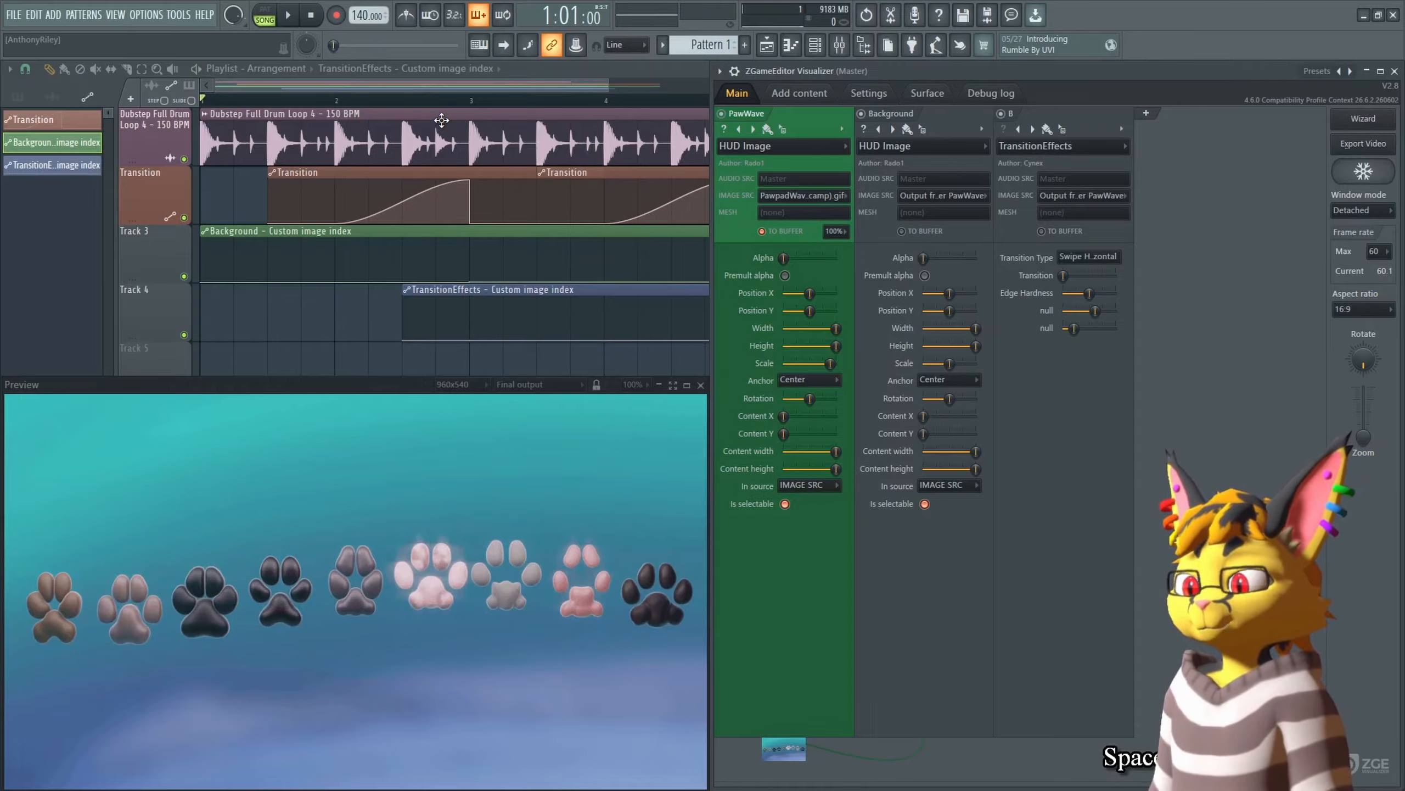